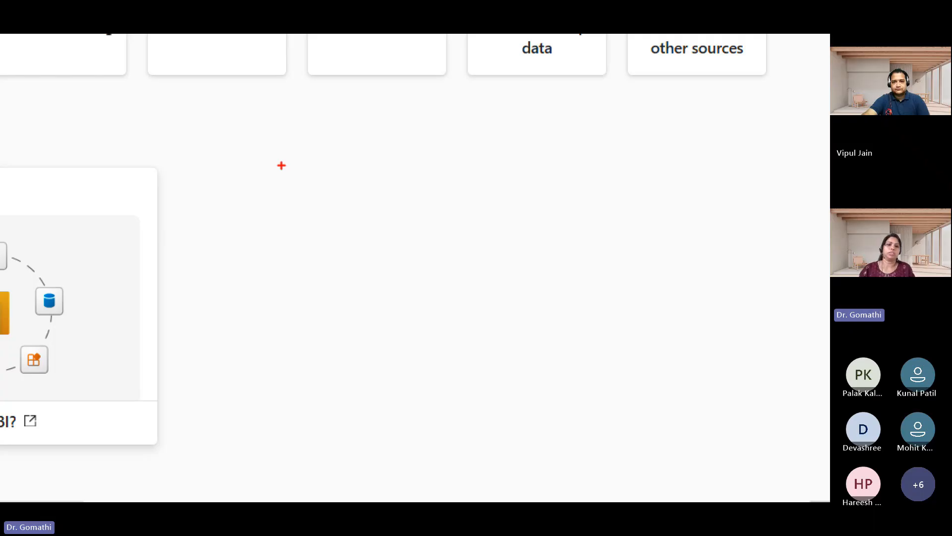
# Handwrite the word "Data" inside a rectangle as a screen annotation, and clear the drawing
pyautogui.moveTo(189, 211)
pyautogui.mouseDown()
pyautogui.moveTo(189, 258)
pyautogui.moveTo(214, 266)
pyautogui.moveTo(201, 282)
pyautogui.mouseUp()
pyautogui.moveTo(234, 235); pyautogui.dragTo(248, 257)
pyautogui.moveTo(254, 209); pyautogui.dragTo(261, 266)
pyautogui.moveTo(252, 253)
pyautogui.mouseDown()
pyautogui.moveTo(266, 247)
pyautogui.moveTo(303, 265)
pyautogui.mouseUp()
pyautogui.moveTo(155, 312)
pyautogui.mouseDown()
pyautogui.moveTo(280, 312)
pyautogui.moveTo(291, 144)
pyautogui.moveTo(141, 292)
pyautogui.moveTo(227, 303)
pyautogui.mouseUp()
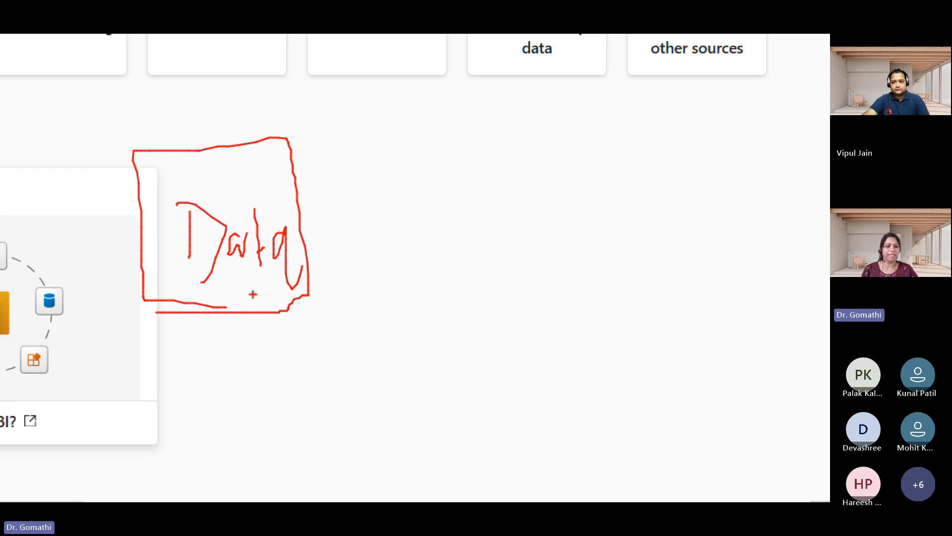
pyautogui.press('Escape')
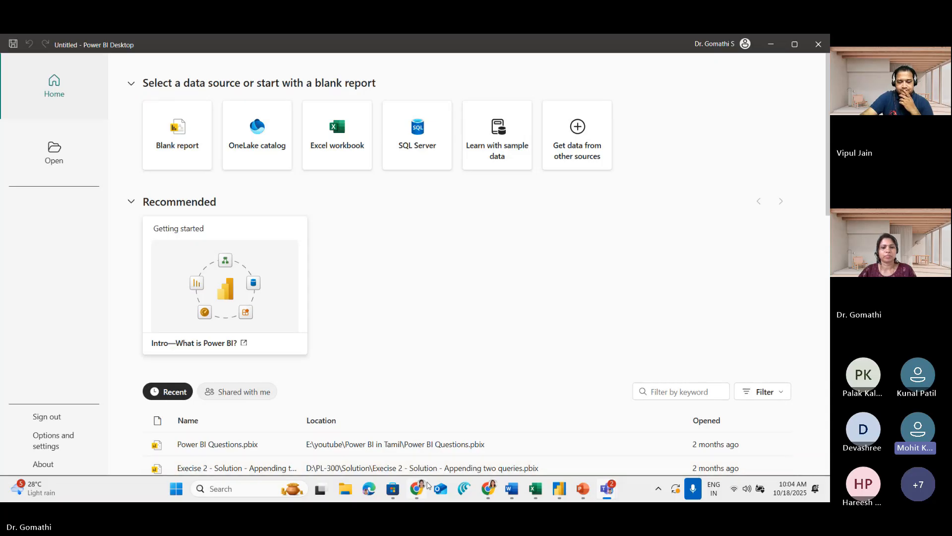
# Switch to Google Chrome with a newly opened browser window
pyautogui.rightClick(440, 488)
pyautogui.rightClick(417, 489)
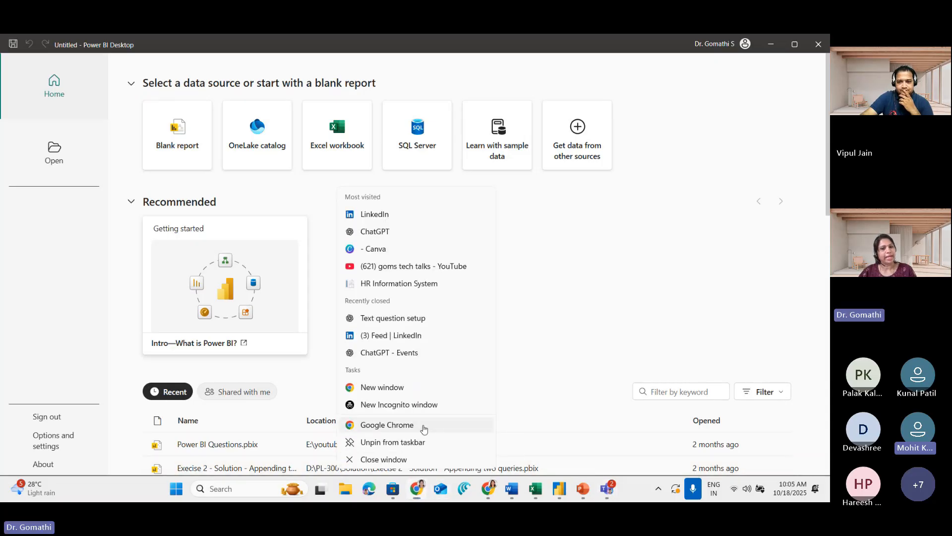
pyautogui.click(422, 426)
pyautogui.click(405, 265)
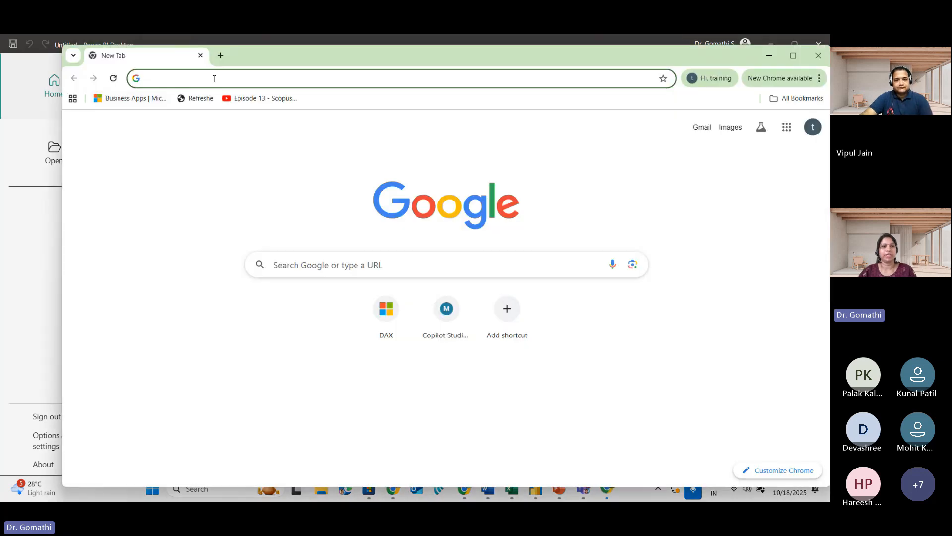
# Search the web for "whiteboard" and view Microsoft's Digital Online Whiteboard App page, minimising the browser when done
pyautogui.click(214, 78)
pyautogui.write('whiteignite.com')
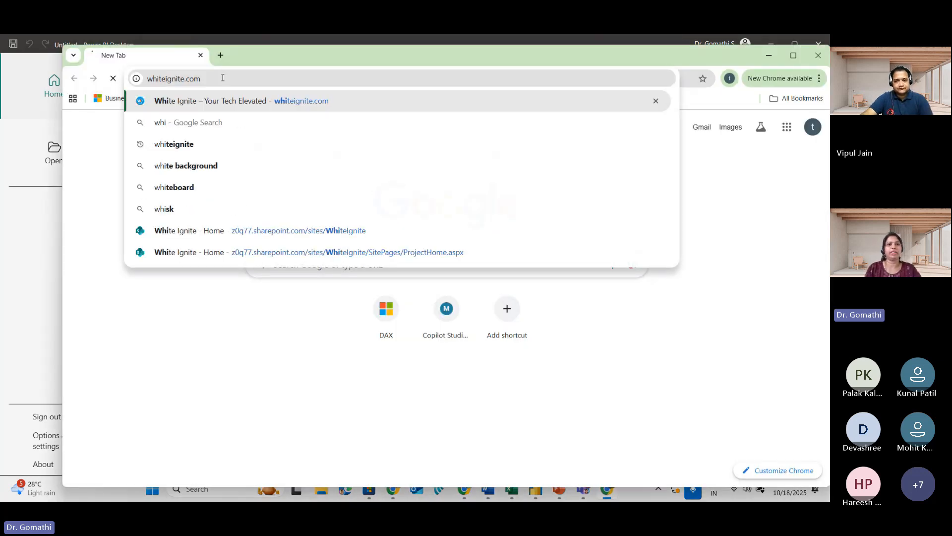
pyautogui.press('Return')
pyautogui.write('whiteignite.com')
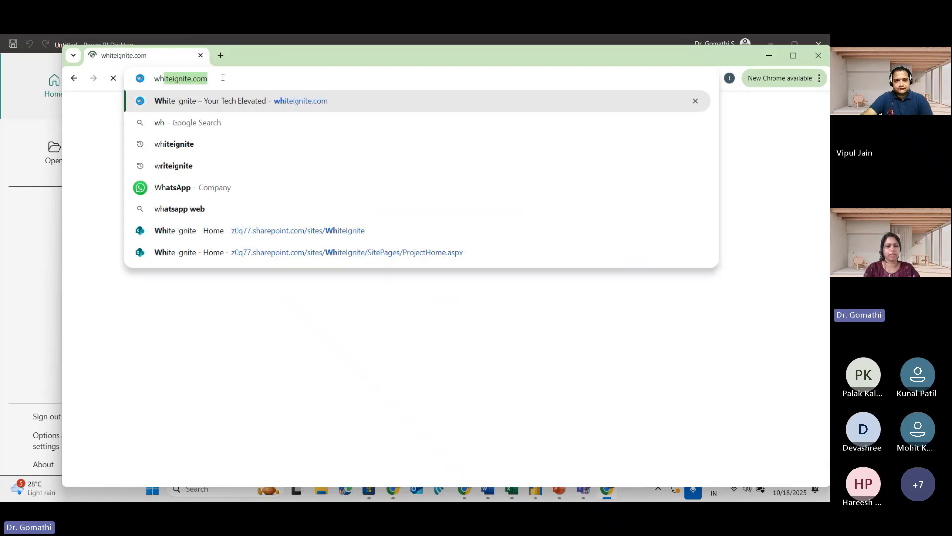
pyautogui.press('Down')
pyautogui.press('Down')
pyautogui.press('Down')
pyautogui.press('Down')
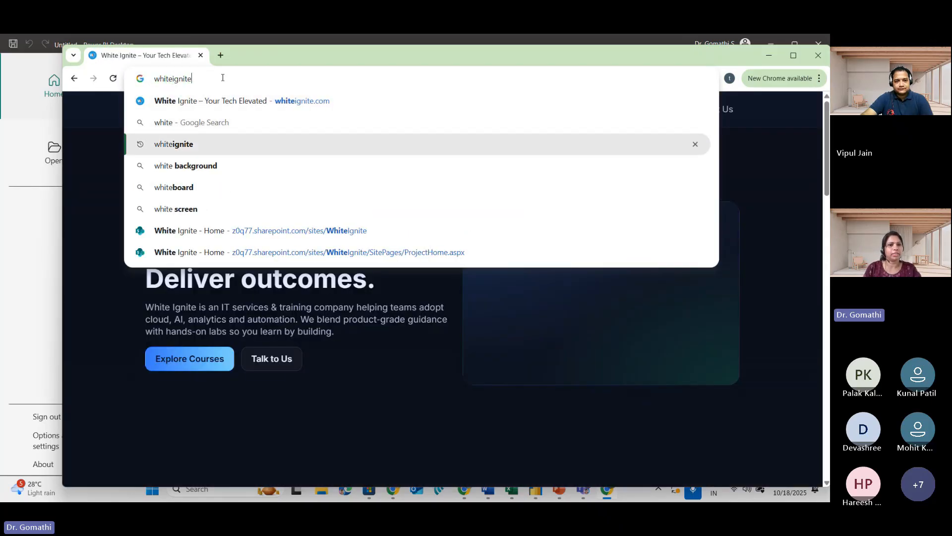
pyautogui.press('Return')
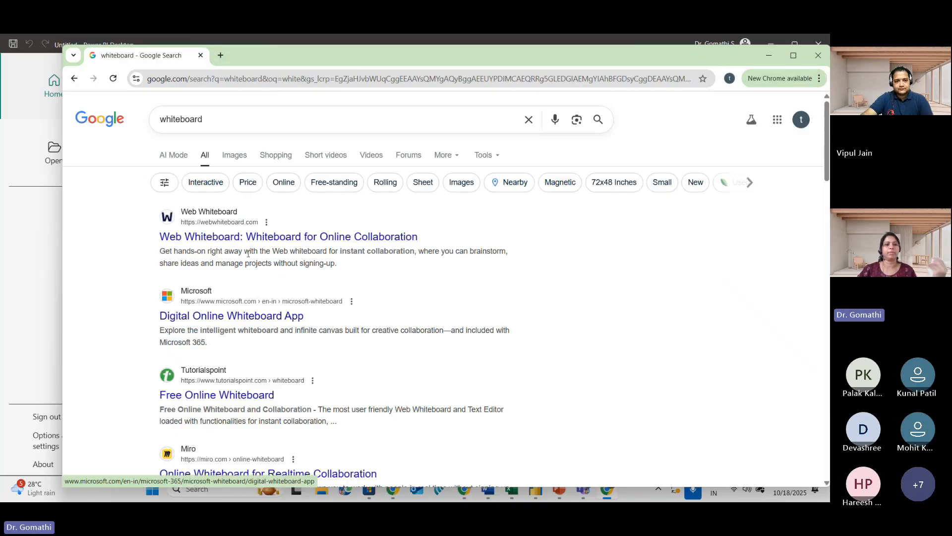
pyautogui.click(252, 323)
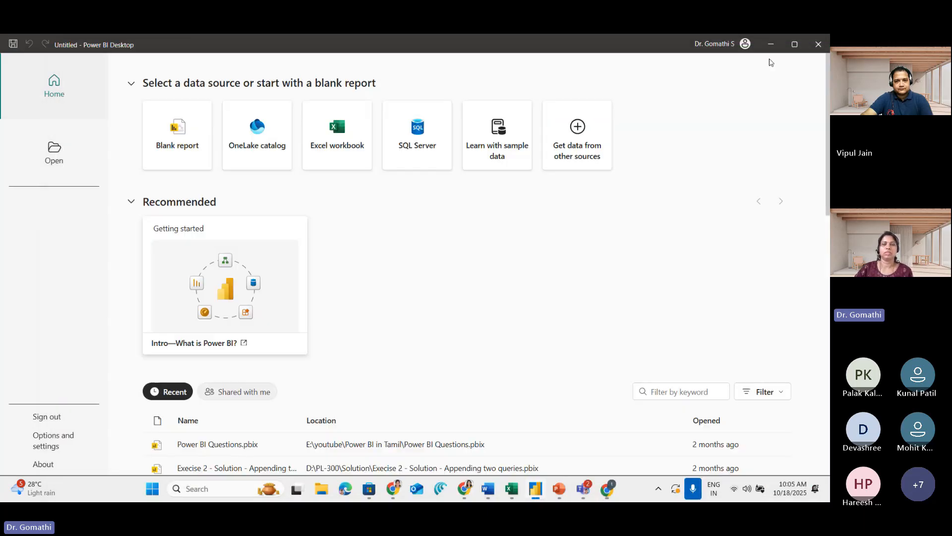
pyautogui.click(769, 55)
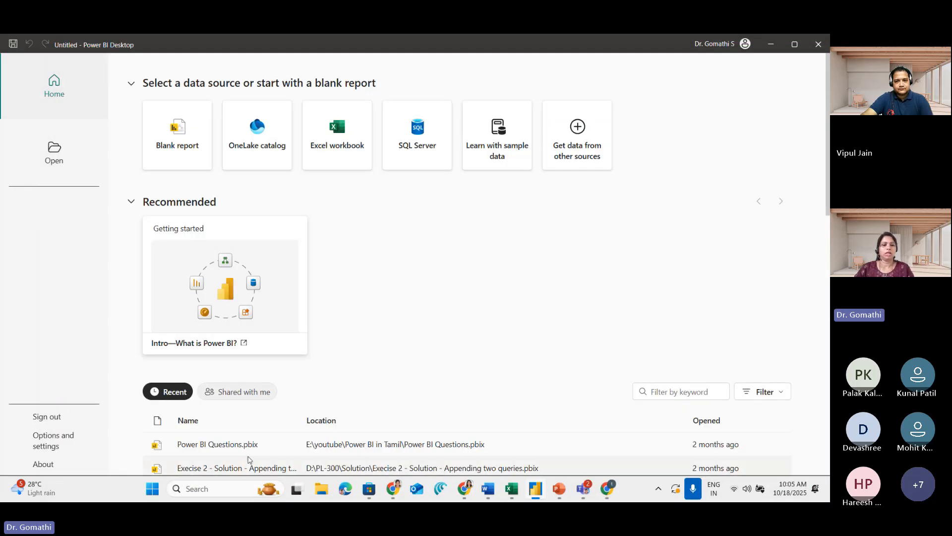
# Open Notepad and create a new blank document in a maximised window
pyautogui.click(226, 491)
pyautogui.write('notepad')
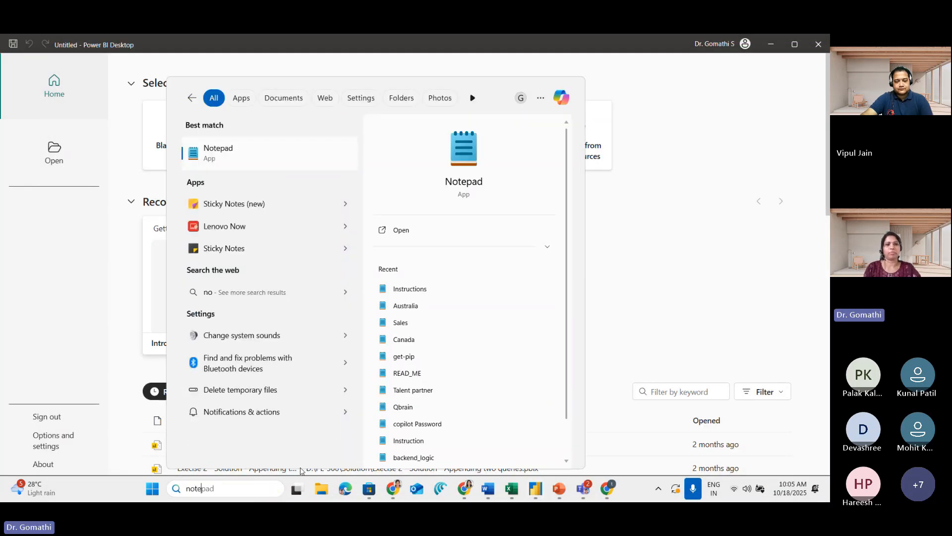
pyautogui.press('Return')
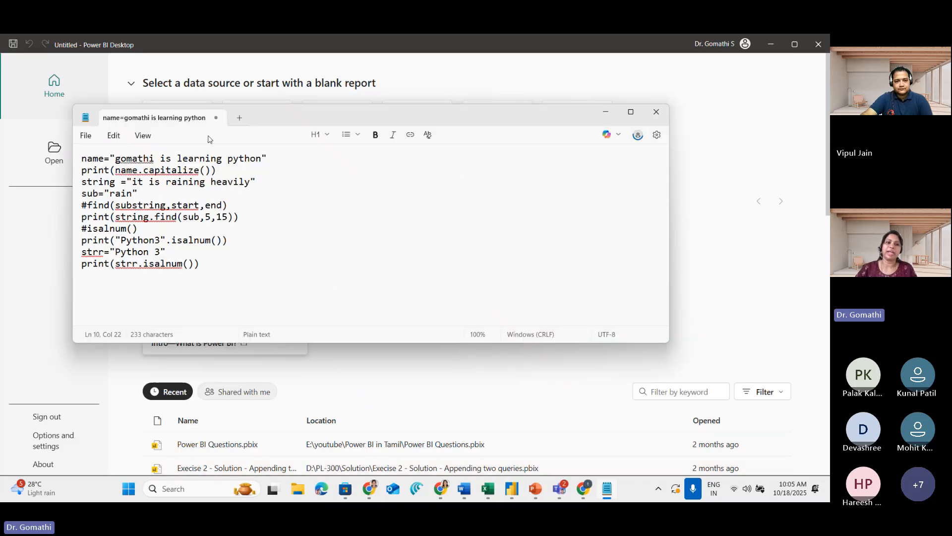
pyautogui.click(239, 118)
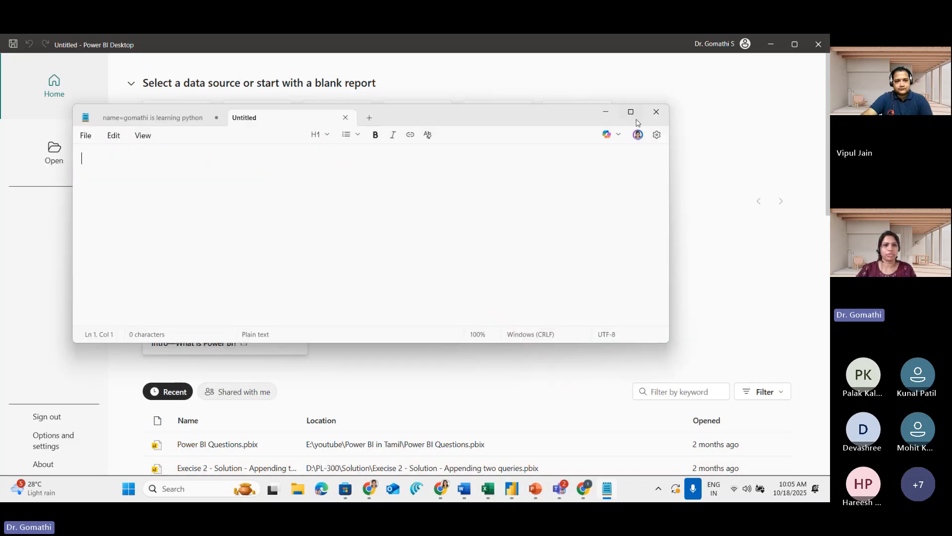
pyautogui.click(631, 112)
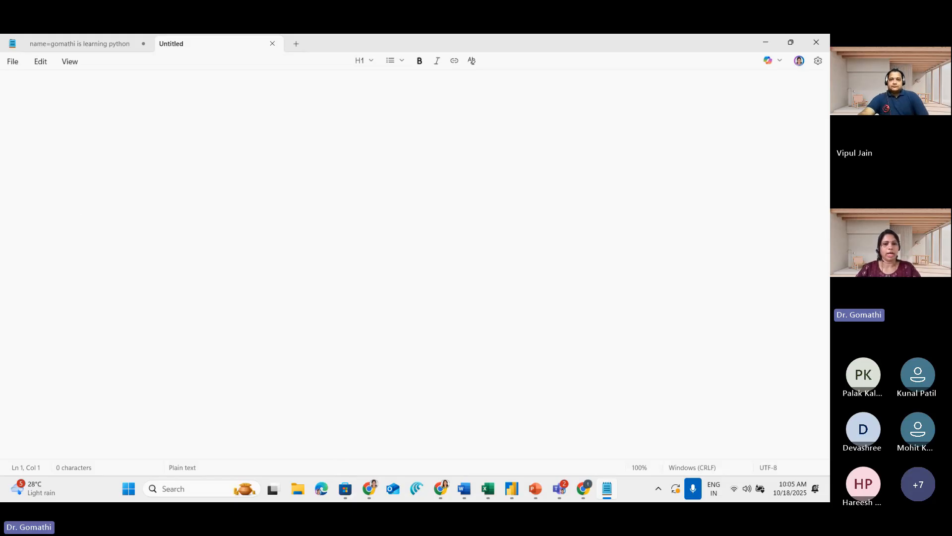
# Sketch a screen annotation of "Data" with three incoming arrows and one outgoing arrow, and clear it
pyautogui.moveTo(153, 197); pyautogui.dragTo(161, 249)
pyautogui.moveTo(226, 214)
pyautogui.mouseDown()
pyautogui.moveTo(223, 233)
pyautogui.moveTo(243, 238)
pyautogui.mouseUp()
pyautogui.moveTo(240, 203)
pyautogui.mouseDown()
pyautogui.moveTo(242, 222)
pyautogui.moveTo(258, 212)
pyautogui.moveTo(266, 226)
pyautogui.mouseUp()
pyautogui.moveTo(66, 129); pyautogui.dragTo(110, 164)
pyautogui.moveTo(105, 142); pyautogui.dragTo(21, 201)
pyautogui.moveTo(29, 228)
pyautogui.mouseDown()
pyautogui.moveTo(168, 201)
pyautogui.moveTo(130, 239)
pyautogui.mouseUp()
pyautogui.moveTo(58, 293); pyautogui.dragTo(172, 252)
pyautogui.moveTo(172, 252); pyautogui.dragTo(136, 281)
pyautogui.moveTo(286, 208); pyautogui.dragTo(354, 209)
pyautogui.moveTo(354, 209); pyautogui.dragTo(326, 230)
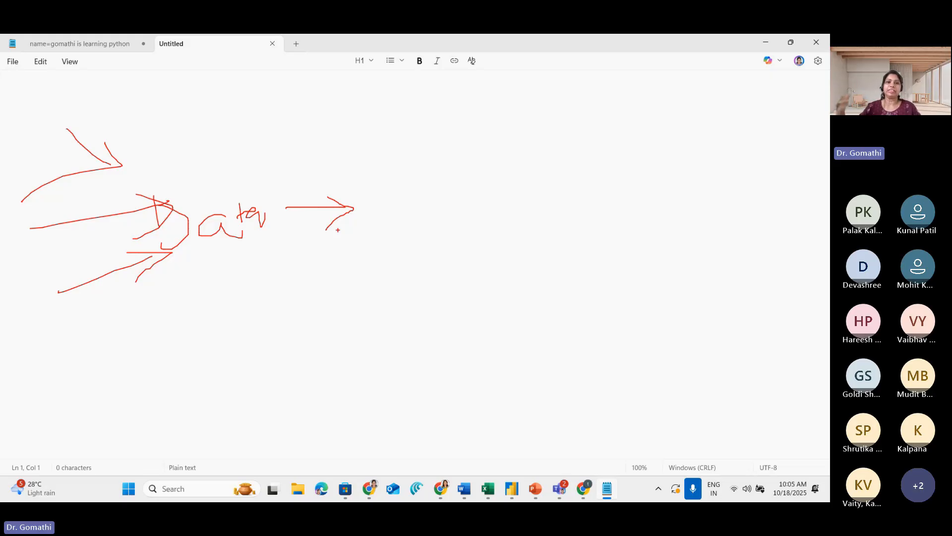
pyautogui.press('Escape')
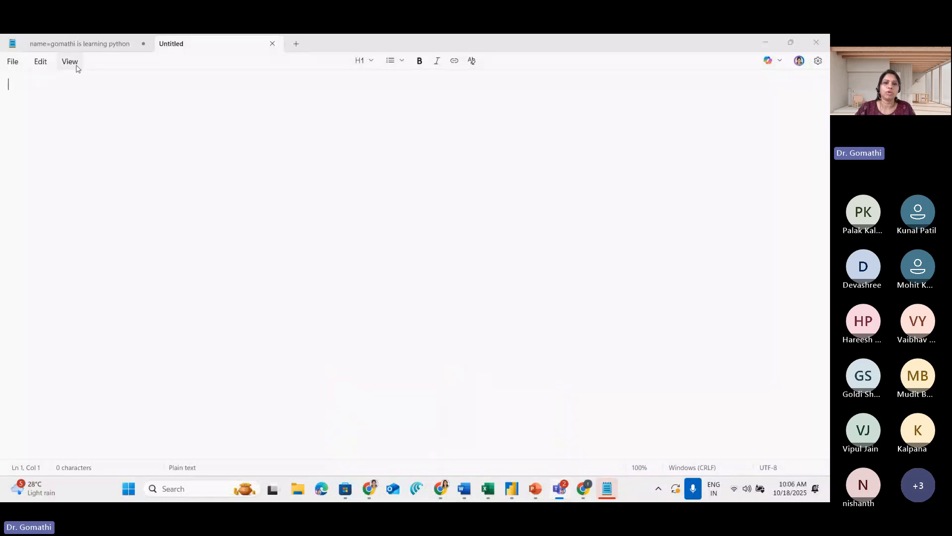
pyautogui.click(40, 62)
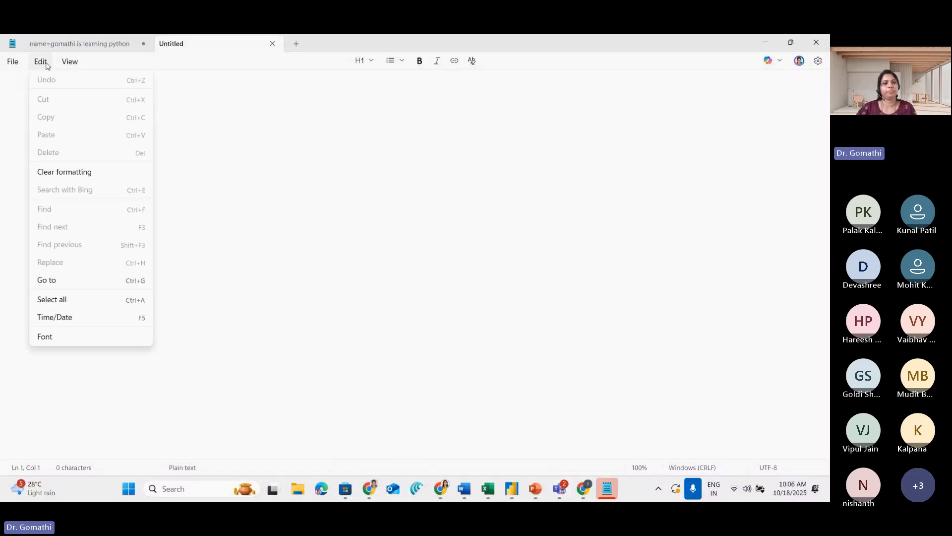
pyautogui.click(12, 62)
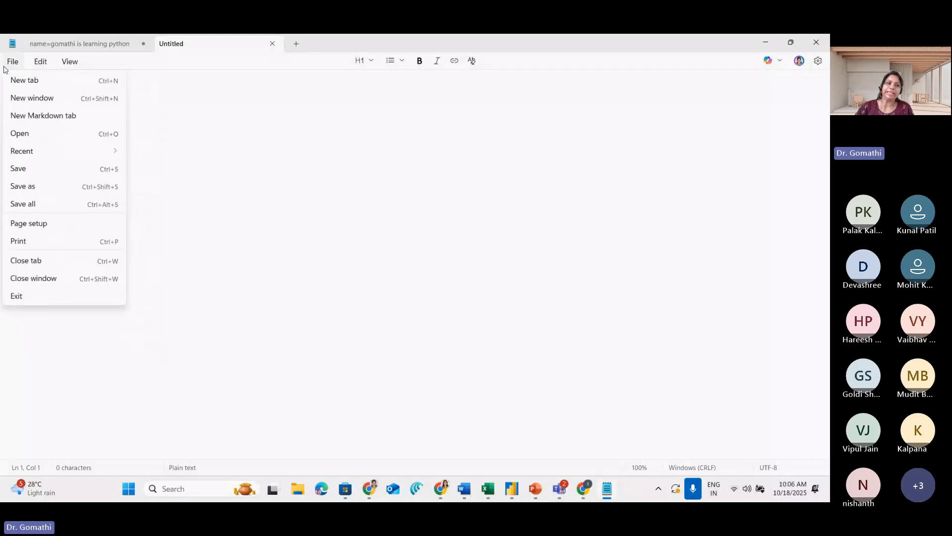
pyautogui.click(67, 63)
pyautogui.click(325, 322)
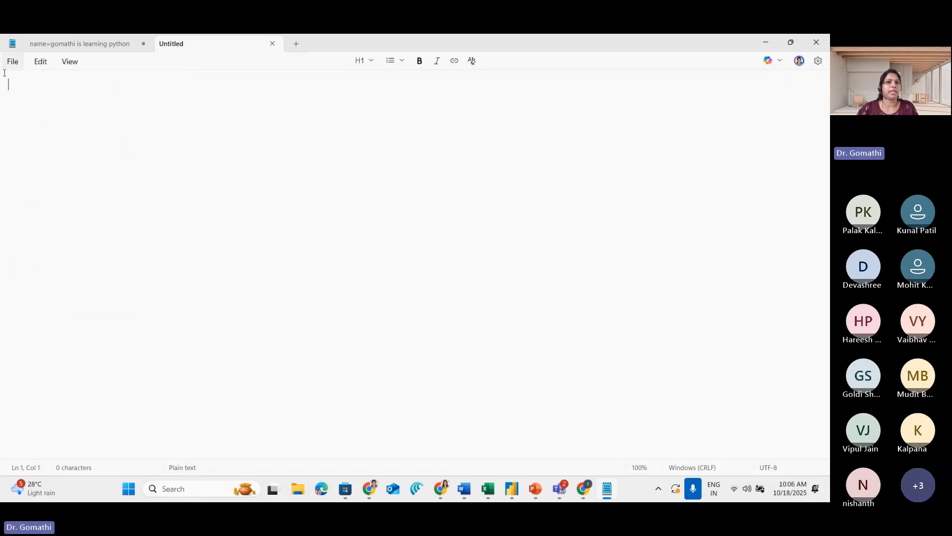
# Write the line "ETL -> Power Query Editor (Power BI)" in a large heading style, followed by a new line
pyautogui.click(370, 63)
pyautogui.click(370, 89)
pyautogui.write('E')
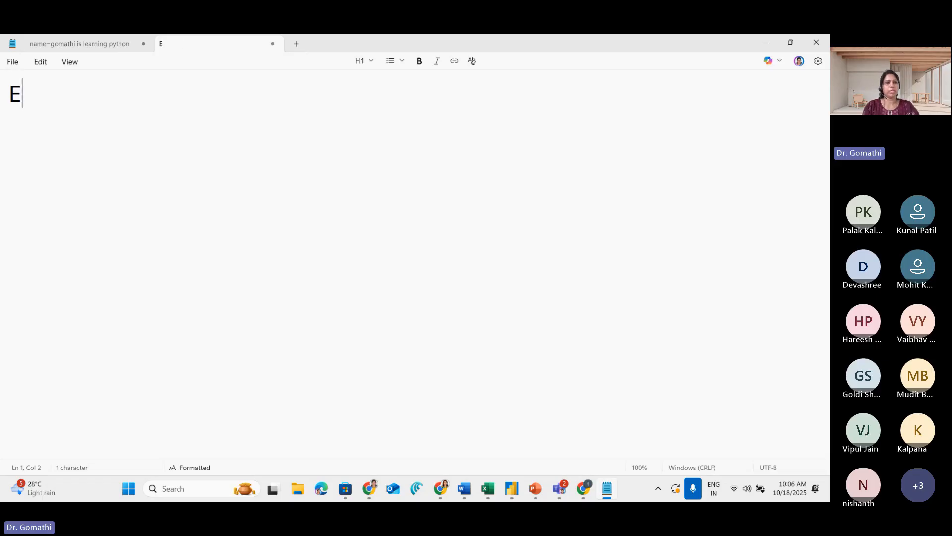
pyautogui.write('TL -> Power Query ')
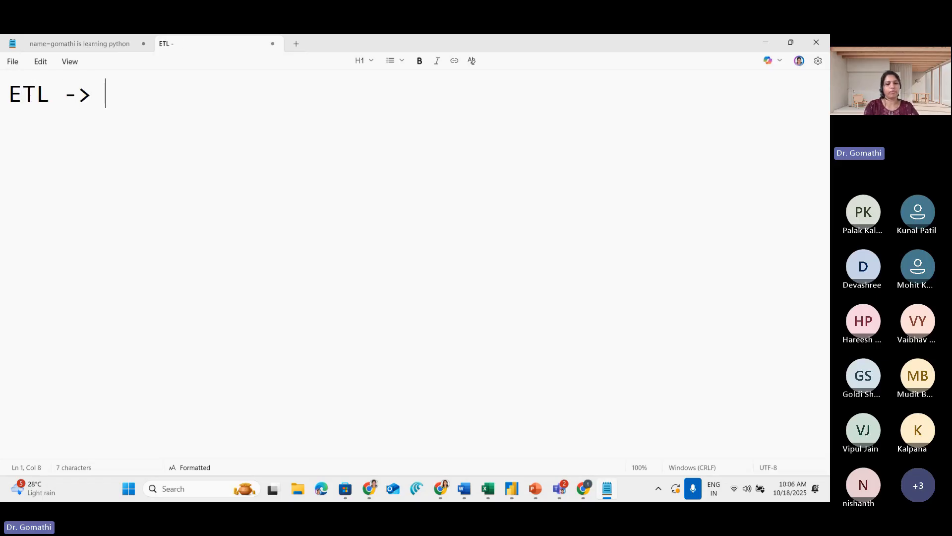
pyautogui.write('Edit')
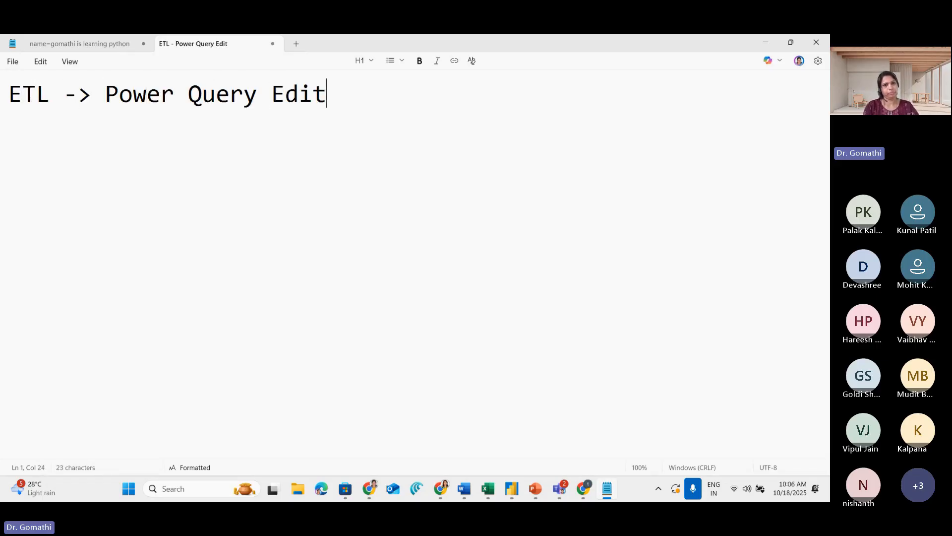
pyautogui.write('or (Power BI)')
pyautogui.press('Return')
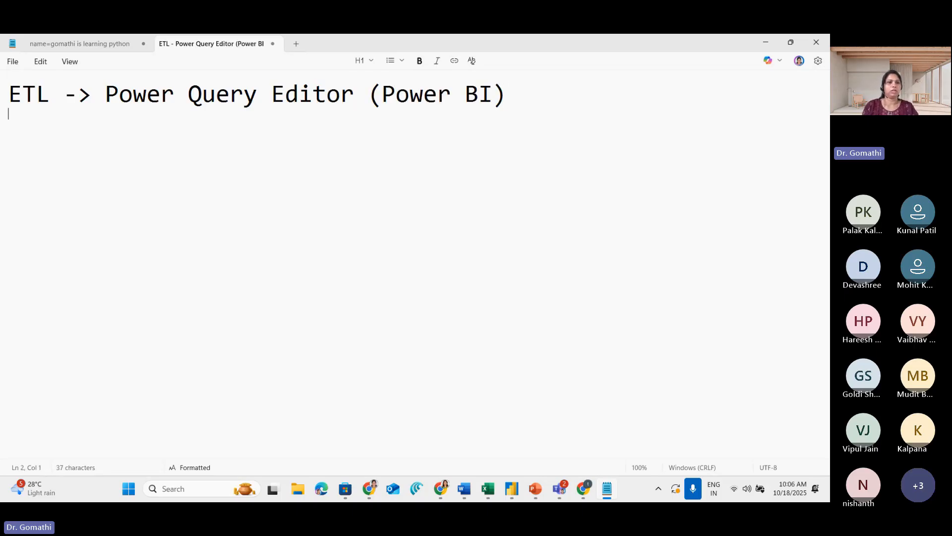
pyautogui.write('E')
pyautogui.press('BackSpace')
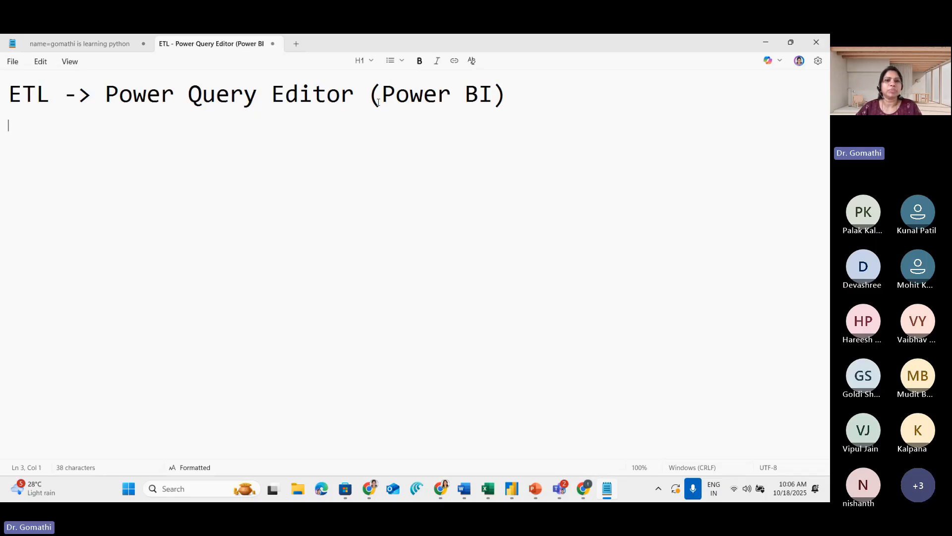
# Zoom in for annotation below the ETL heading and sketch a container shape labelled "Data"
pyautogui.hotkey('ctrl', '1')
pyautogui.click(113, 114)
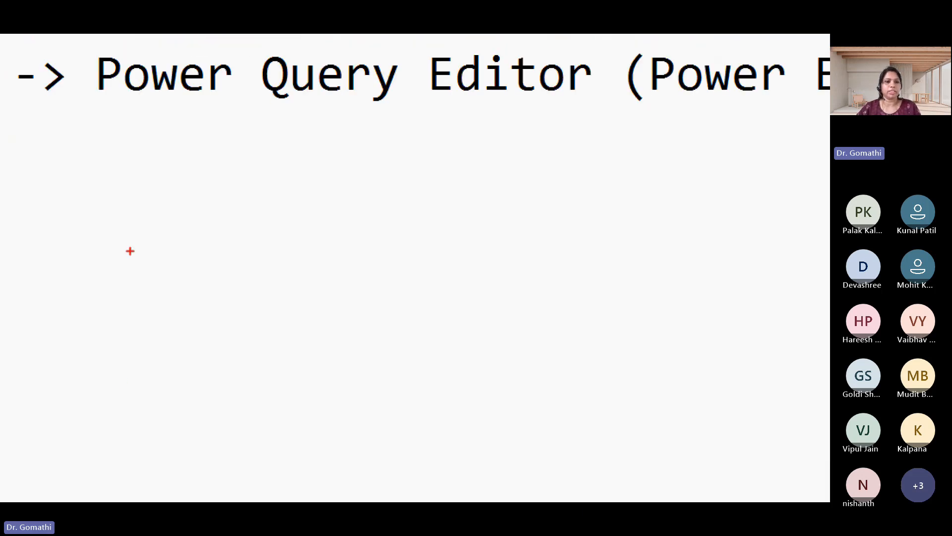
pyautogui.moveTo(156, 218)
pyautogui.mouseDown()
pyautogui.moveTo(187, 206)
pyautogui.moveTo(27, 206)
pyautogui.mouseUp()
pyautogui.moveTo(17, 272)
pyautogui.mouseDown()
pyautogui.moveTo(385, 399)
pyautogui.moveTo(257, 255)
pyautogui.mouseUp()
pyautogui.moveTo(119, 433)
pyautogui.mouseDown()
pyautogui.moveTo(119, 500)
pyautogui.moveTo(45, 494)
pyautogui.mouseUp()
pyautogui.moveTo(214, 426)
pyautogui.mouseDown()
pyautogui.moveTo(250, 432)
pyautogui.moveTo(263, 453)
pyautogui.mouseUp()
pyautogui.moveTo(269, 419)
pyautogui.mouseDown()
pyautogui.moveTo(275, 478)
pyautogui.moveTo(330, 447)
pyautogui.moveTo(359, 471)
pyautogui.mouseUp()
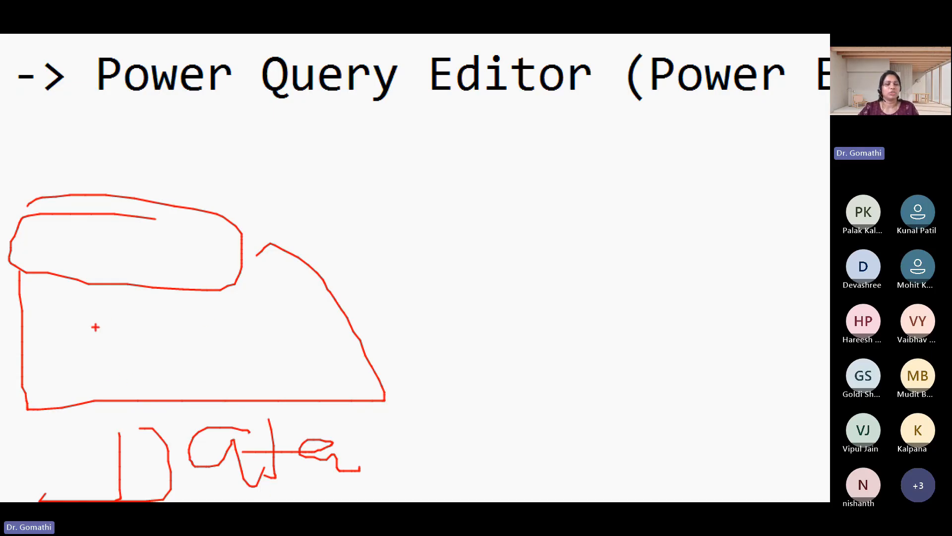
# Add the letter E inside the sketched container and an arrow leading to a vertical line, and clear the annotation
pyautogui.moveTo(107, 222)
pyautogui.mouseDown()
pyautogui.moveTo(113, 259)
pyautogui.moveTo(155, 217)
pyautogui.mouseUp()
pyautogui.moveTo(114, 249); pyautogui.dragTo(144, 245)
pyautogui.moveTo(108, 267); pyautogui.dragTo(196, 268)
pyautogui.moveTo(354, 285); pyautogui.dragTo(461, 284)
pyautogui.moveTo(432, 263)
pyautogui.mouseDown()
pyautogui.moveTo(465, 308)
pyautogui.moveTo(433, 332)
pyautogui.mouseUp()
pyautogui.moveTo(525, 160); pyautogui.dragTo(530, 314)
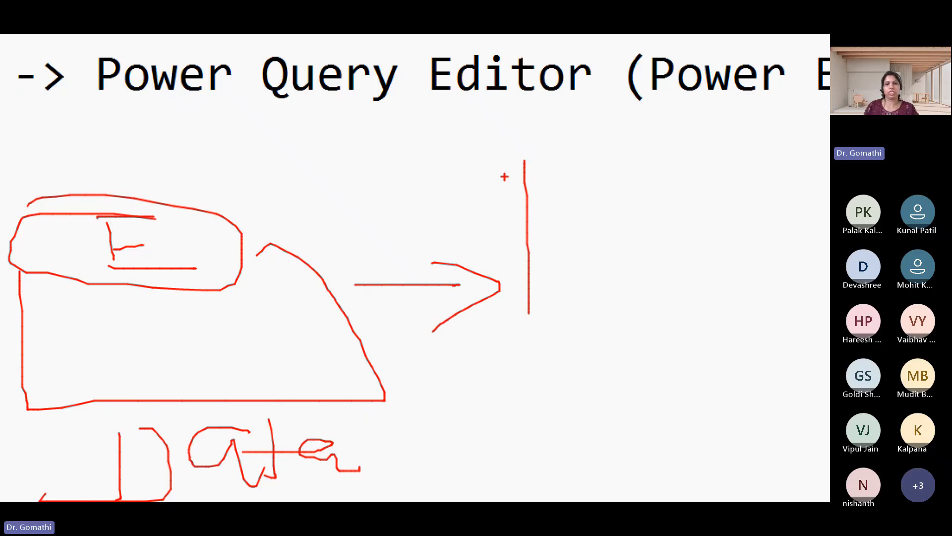
pyautogui.press('Escape')
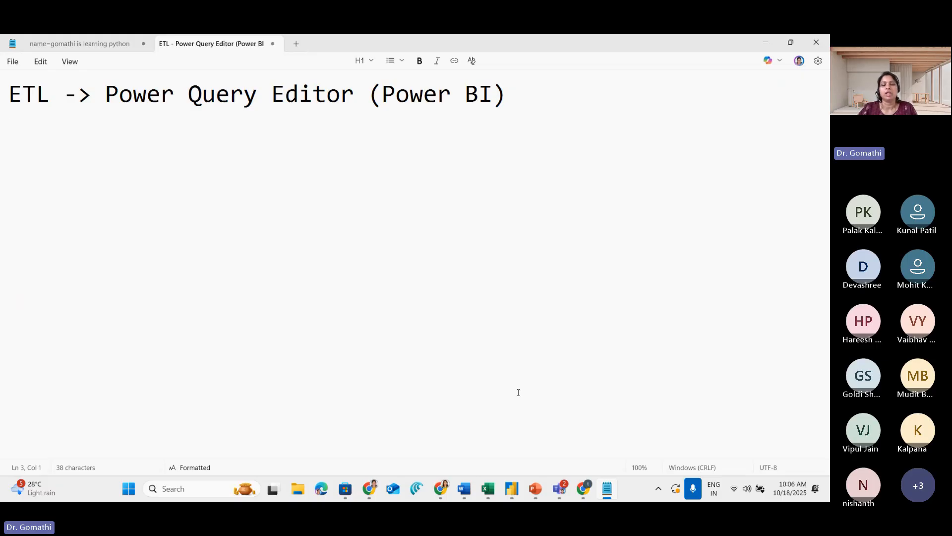
# Switch to Power BI Desktop and underline the OneLake catalog, Excel workbook and SQL Server source options as a temporary annotation
pyautogui.click(513, 492)
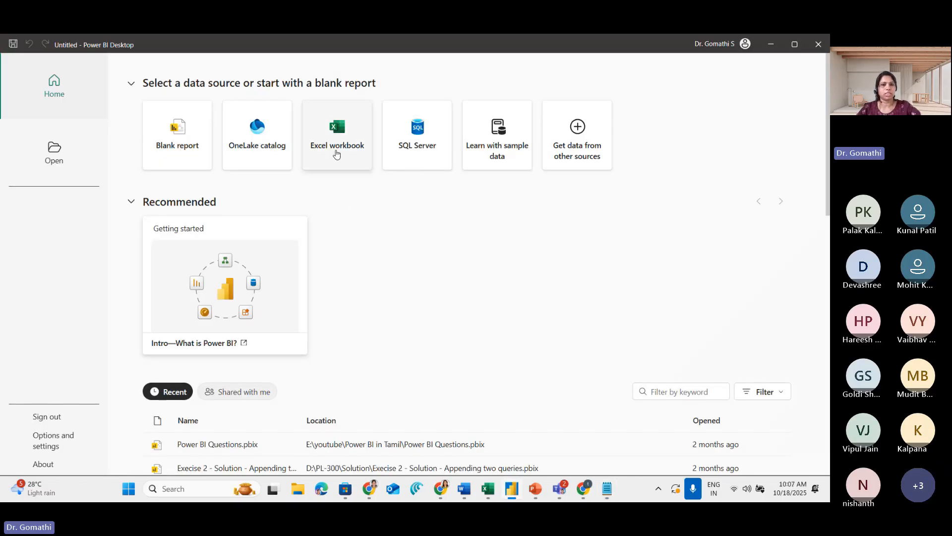
pyautogui.hotkey('ctrl', '1')
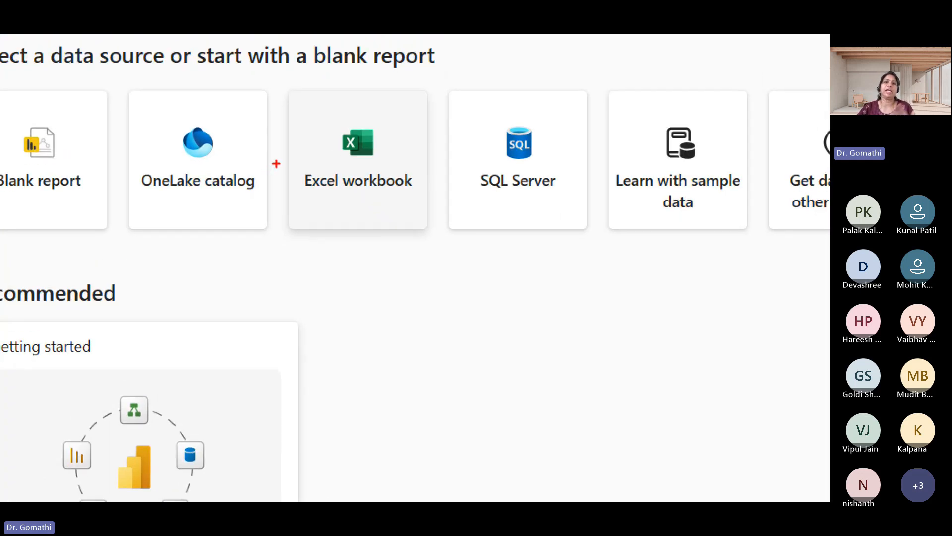
pyautogui.moveTo(150, 272); pyautogui.dragTo(235, 243)
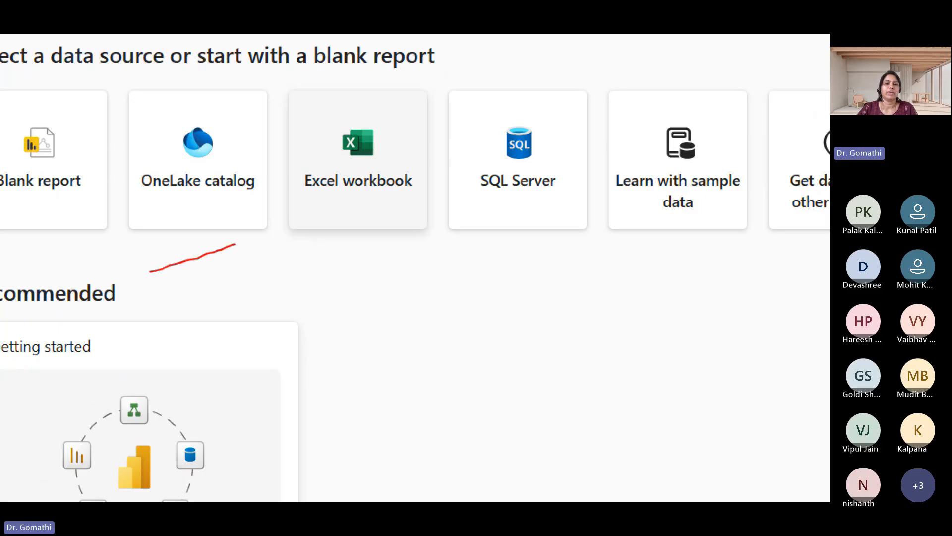
pyautogui.press('Escape')
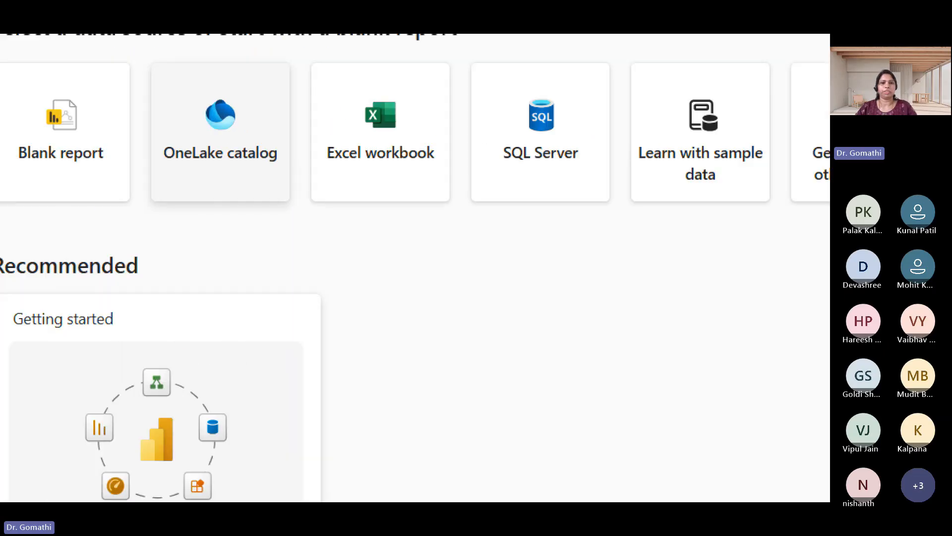
pyautogui.moveTo(241, 170); pyautogui.dragTo(454, 167)
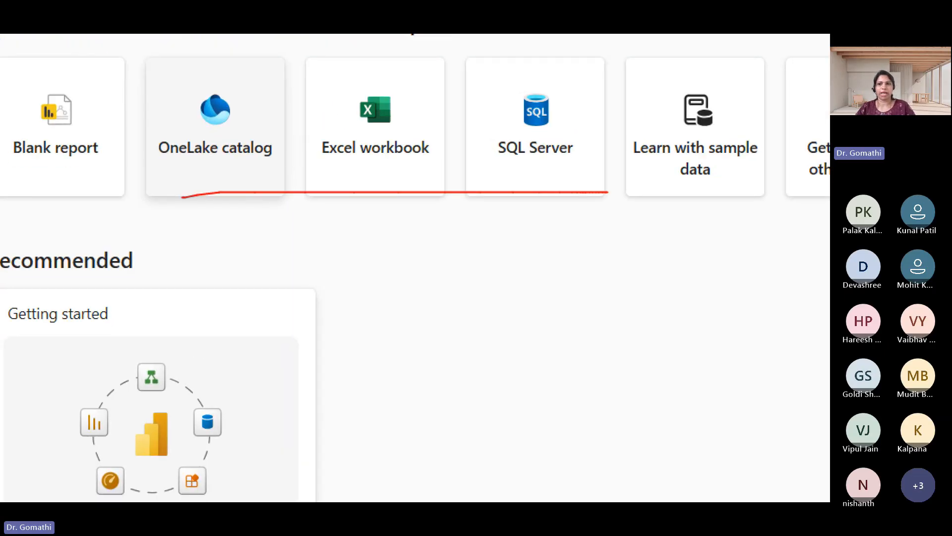
pyautogui.press('Escape')
# Mark the option to get data from other sources with a temporary annotation, and open its full list of connectors
pyautogui.hotkey('ctrl', '1')
pyautogui.click(614, 63)
pyautogui.moveTo(620, 51)
pyautogui.mouseDown()
pyautogui.moveTo(531, 180)
pyautogui.moveTo(645, 189)
pyautogui.moveTo(547, 50)
pyautogui.mouseUp()
pyautogui.press('Escape')
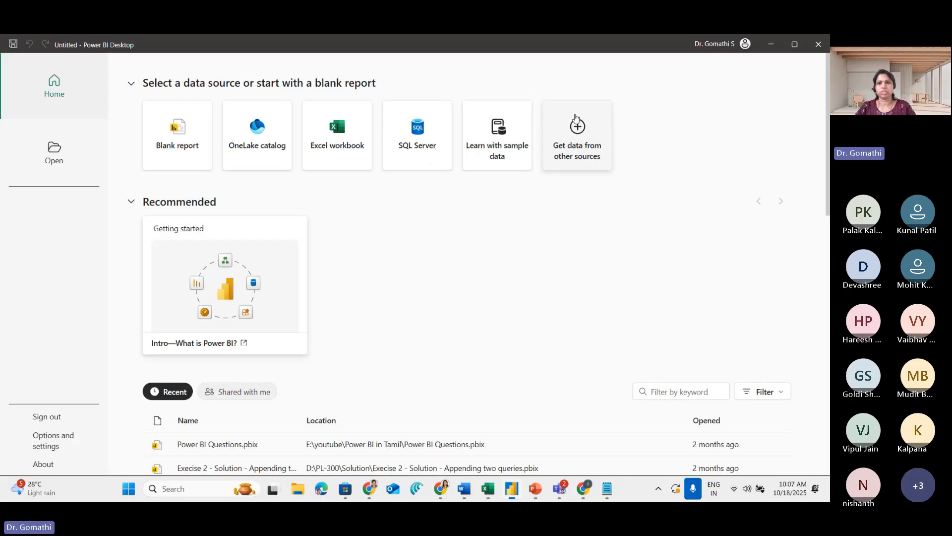
pyautogui.click(577, 128)
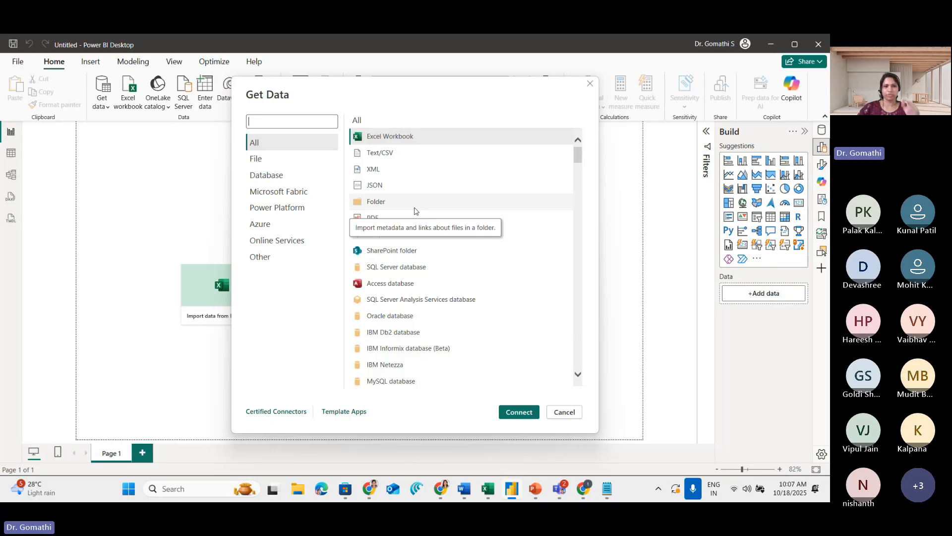
# Circle the All category and tick the connector categories from File to Online Services in the Get Data dialog as a temporary annotation
pyautogui.hotkey('ctrl', '1')
pyautogui.moveTo(277, 110)
pyautogui.mouseDown()
pyautogui.moveTo(214, 139)
pyautogui.moveTo(293, 146)
pyautogui.moveTo(225, 118)
pyautogui.mouseUp()
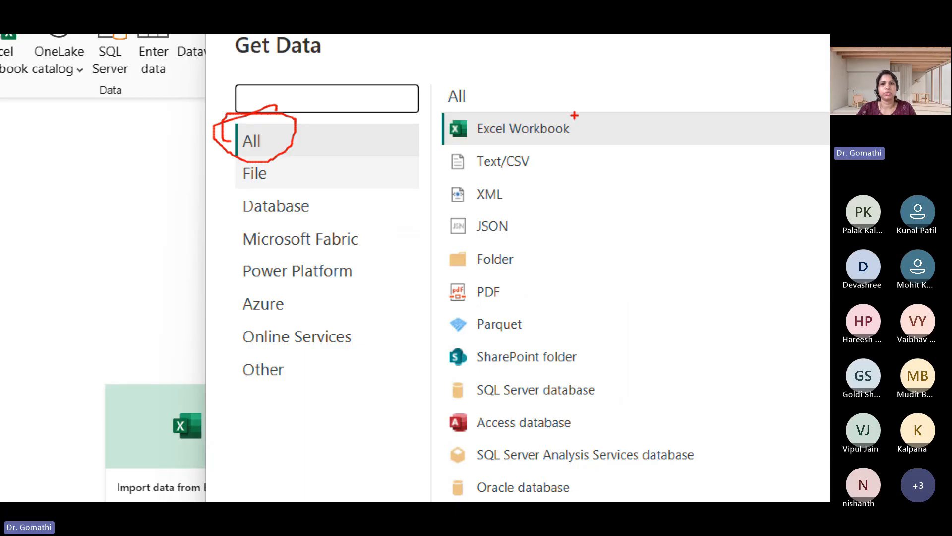
pyautogui.moveTo(276, 179); pyautogui.dragTo(347, 157)
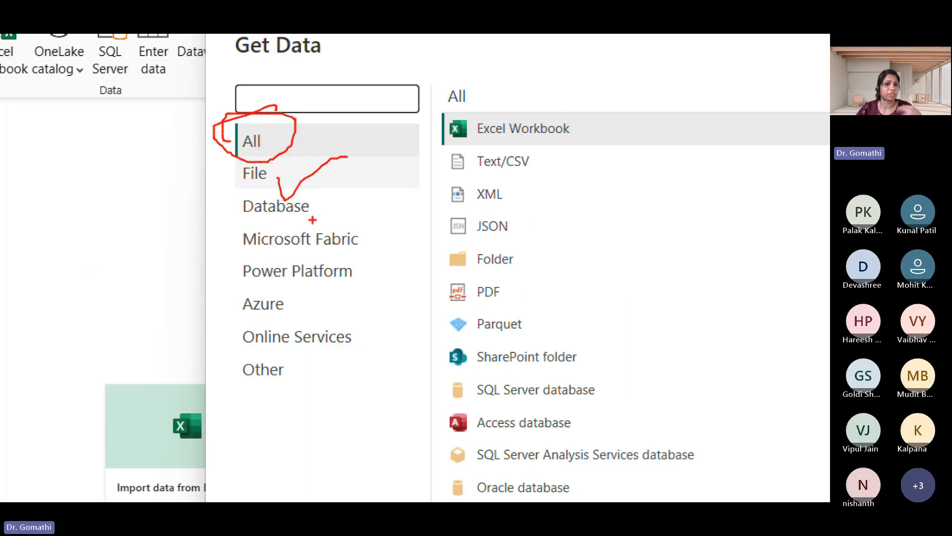
pyautogui.moveTo(316, 198)
pyautogui.mouseDown()
pyautogui.moveTo(326, 209)
pyautogui.moveTo(377, 152)
pyautogui.mouseUp()
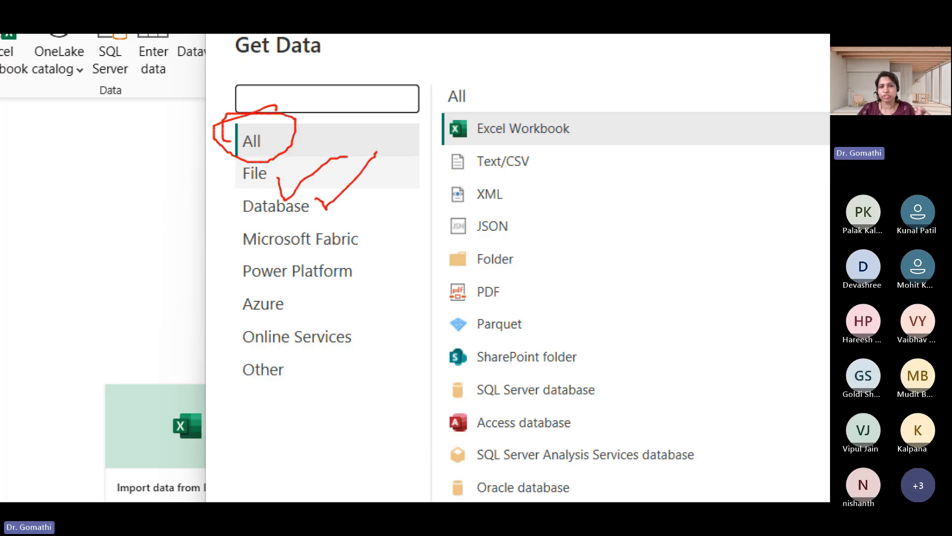
pyautogui.moveTo(366, 238); pyautogui.dragTo(410, 216)
pyautogui.moveTo(350, 266); pyautogui.dragTo(410, 249)
pyautogui.moveTo(297, 310); pyautogui.dragTo(346, 284)
pyautogui.moveTo(340, 346); pyautogui.dragTo(377, 325)
pyautogui.moveTo(308, 347); pyautogui.dragTo(285, 331)
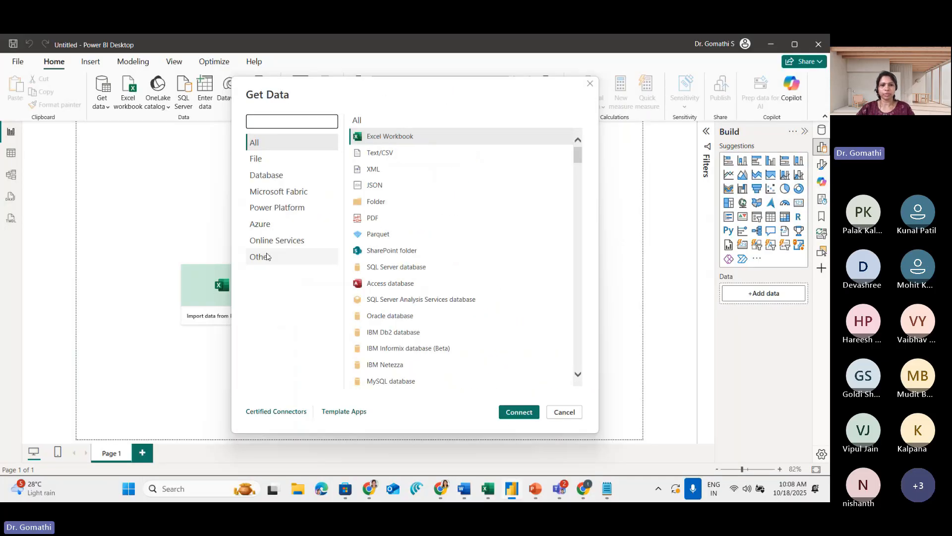
# Browse the connectors in the Other category and close the Get Data dialog without connecting
pyautogui.click(268, 257)
pyautogui.scroll(-20, 377, 273)
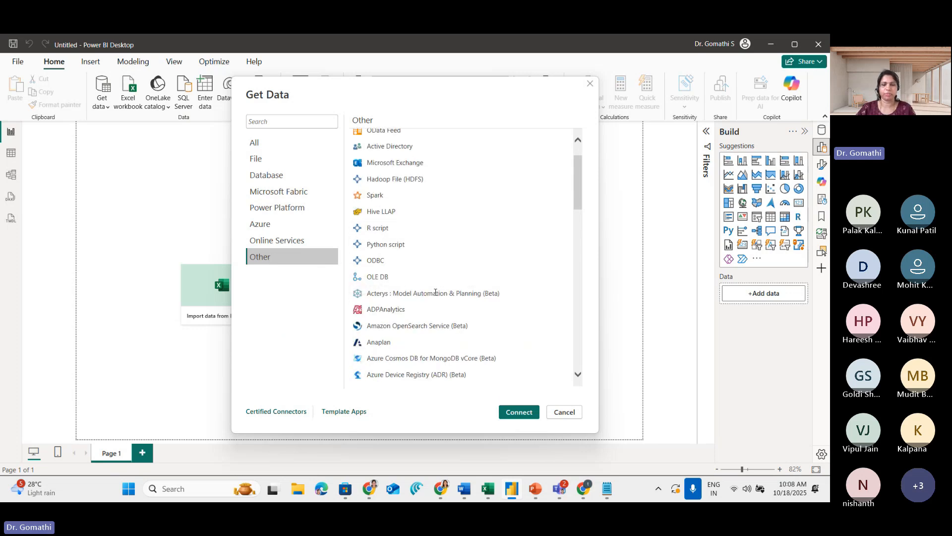
pyautogui.click(568, 414)
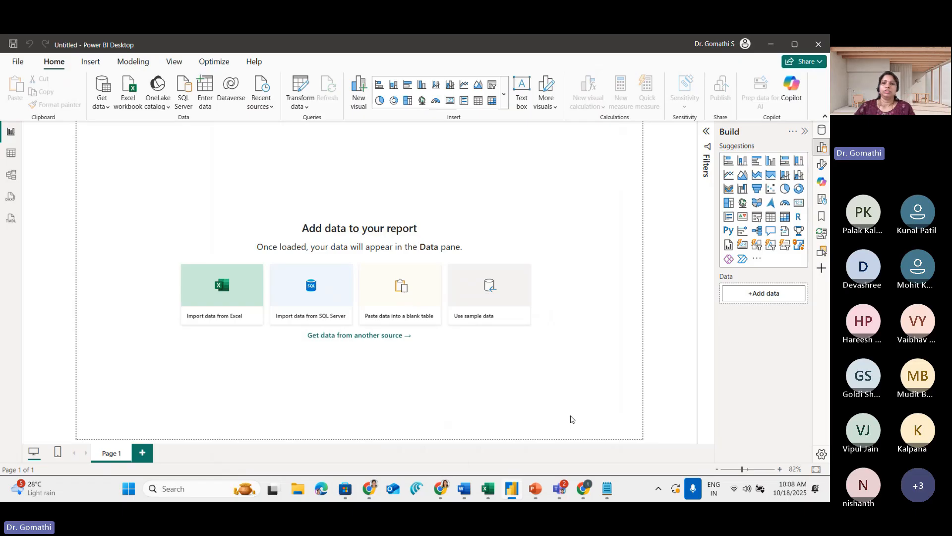
# Switch to the Sample - Superstore workbook in Excel and temporarily circle the Orders, Returns and People sheet names, with an arrow at Orders
pyautogui.click(494, 490)
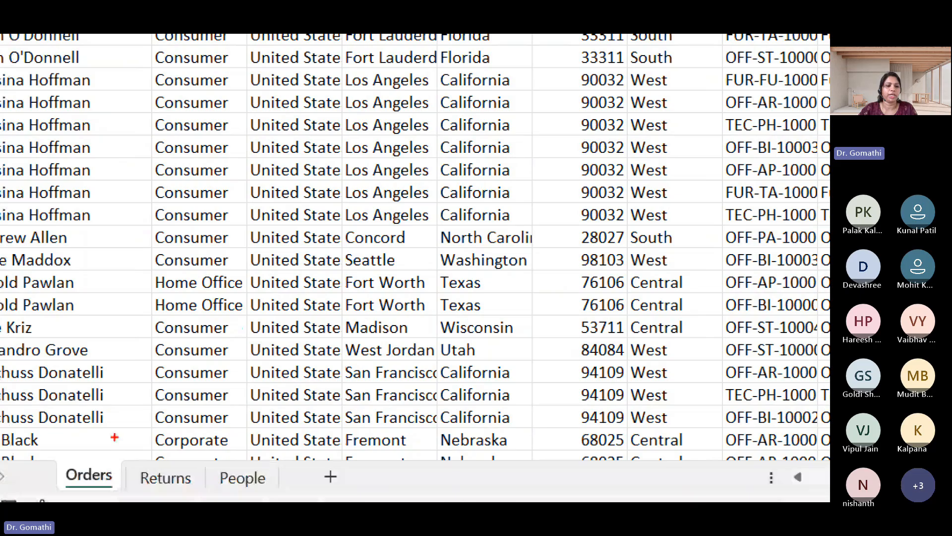
pyautogui.moveTo(114, 437)
pyautogui.mouseDown()
pyautogui.moveTo(64, 473)
pyautogui.moveTo(138, 459)
pyautogui.moveTo(209, 470)
pyautogui.moveTo(141, 460)
pyautogui.mouseUp()
pyautogui.moveTo(258, 460)
pyautogui.mouseDown()
pyautogui.moveTo(277, 461)
pyautogui.moveTo(265, 436)
pyautogui.mouseUp()
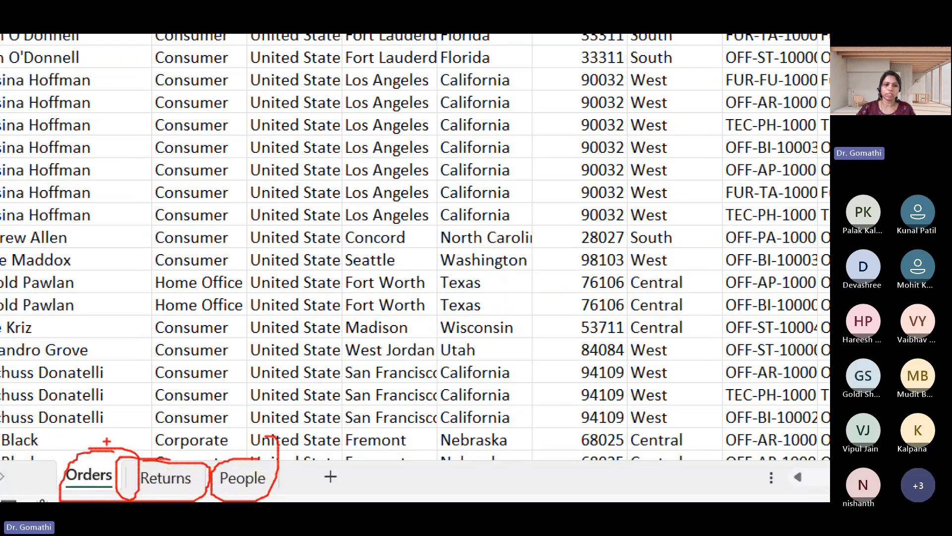
pyautogui.moveTo(117, 436); pyautogui.dragTo(124, 364)
pyautogui.moveTo(108, 402); pyautogui.dragTo(141, 423)
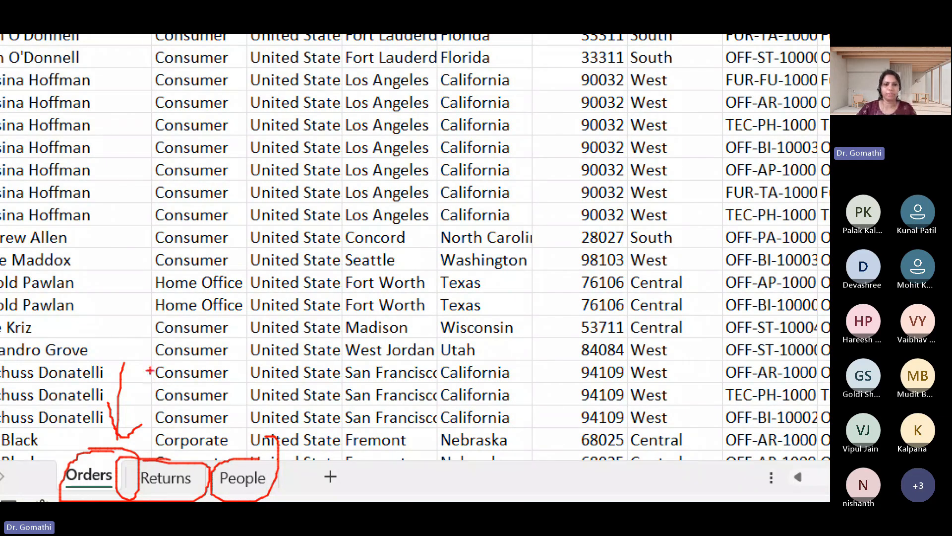
pyautogui.press('Escape')
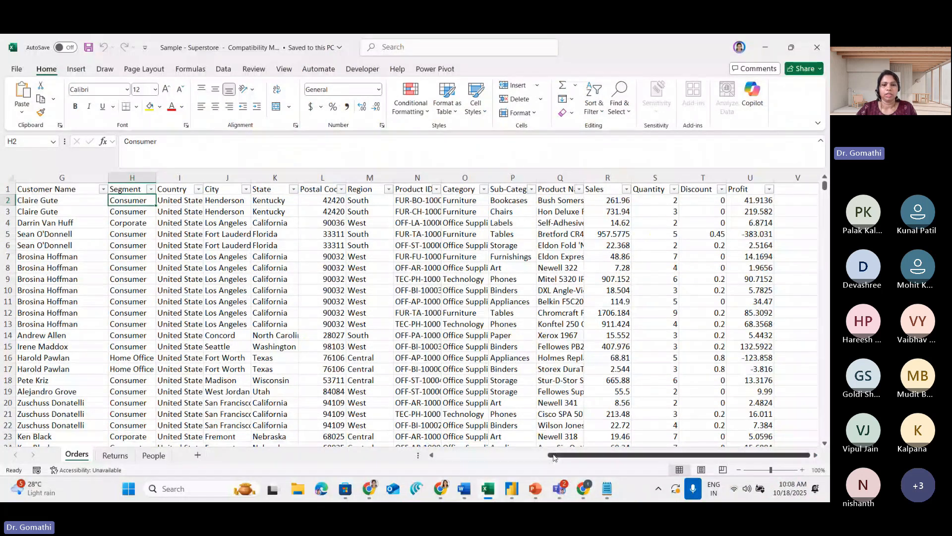
# Return to the first columns of the Orders sheet and annotate header row 1 with an arrow and a short handwritten label above it
pyautogui.moveTo(679, 455); pyautogui.dragTo(243, 452)
pyautogui.hotkey('ctrl', '1')
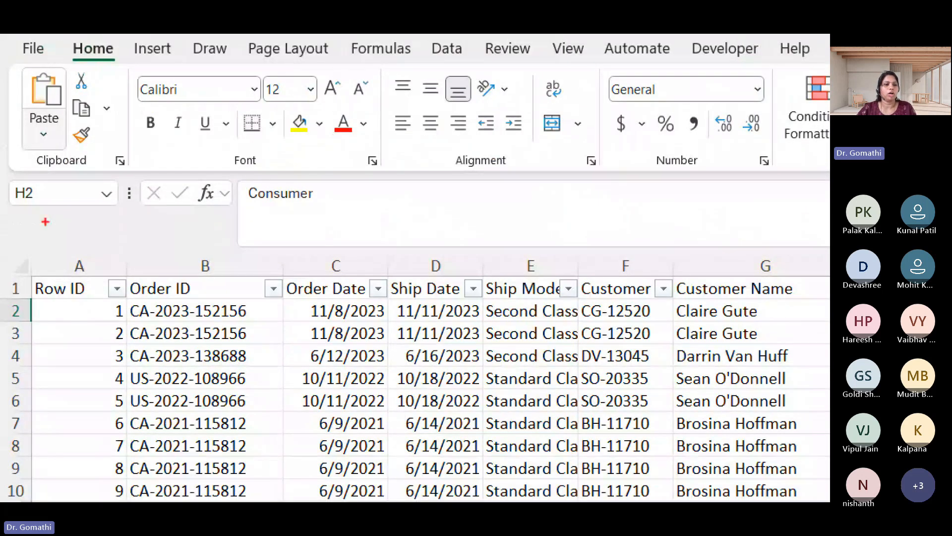
pyautogui.moveTo(2, 292); pyautogui.dragTo(86, 287)
pyautogui.moveTo(123, 215); pyautogui.dragTo(130, 251)
pyautogui.moveTo(137, 235)
pyautogui.mouseDown()
pyautogui.moveTo(136, 249)
pyautogui.moveTo(136, 238)
pyautogui.mouseUp()
pyautogui.moveTo(156, 202); pyautogui.dragTo(158, 251)
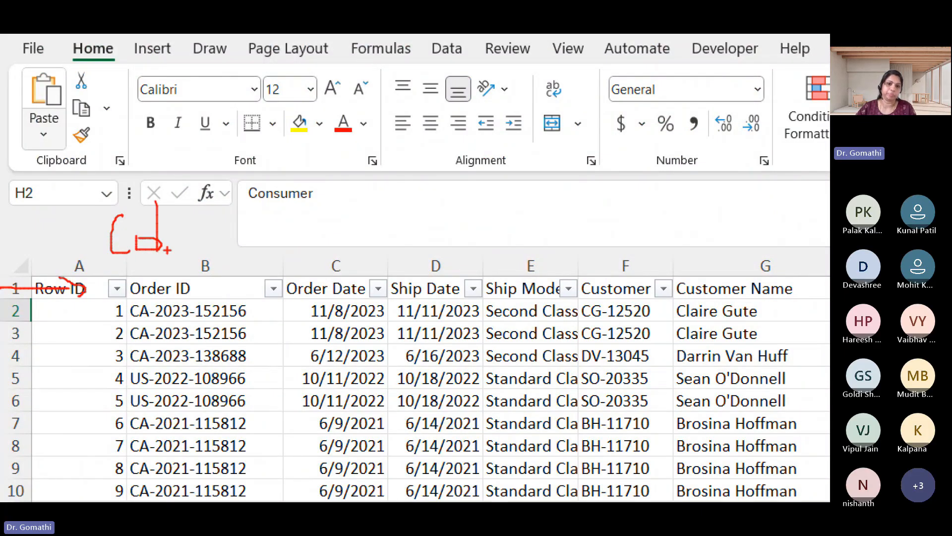
# Circle the Order ID, Order Date and Ship Date headers, draw an arrow at row 2, and clear the annotation
pyautogui.moveTo(228, 267)
pyautogui.mouseDown()
pyautogui.moveTo(179, 267)
pyautogui.moveTo(195, 280)
pyautogui.mouseUp()
pyautogui.moveTo(427, 255); pyautogui.dragTo(251, 259)
pyautogui.moveTo(476, 251)
pyautogui.mouseDown()
pyautogui.moveTo(389, 298)
pyautogui.moveTo(386, 251)
pyautogui.mouseUp()
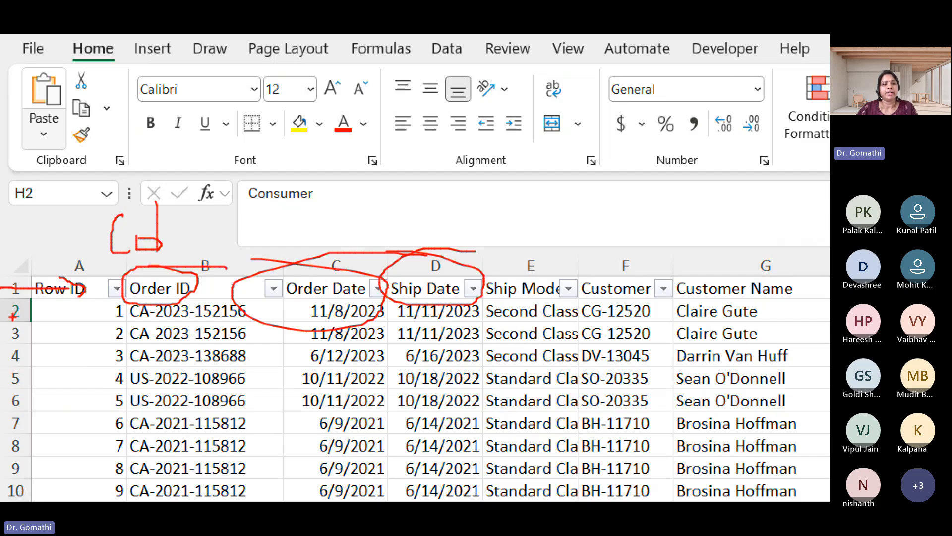
pyautogui.moveTo(6, 310)
pyautogui.mouseDown()
pyautogui.moveTo(84, 310)
pyautogui.moveTo(45, 320)
pyautogui.mouseUp()
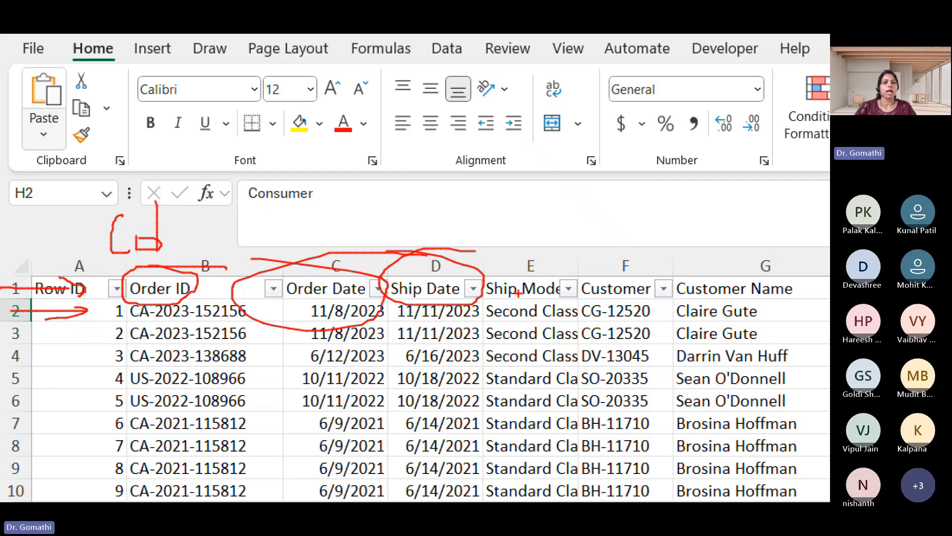
pyautogui.press('Escape')
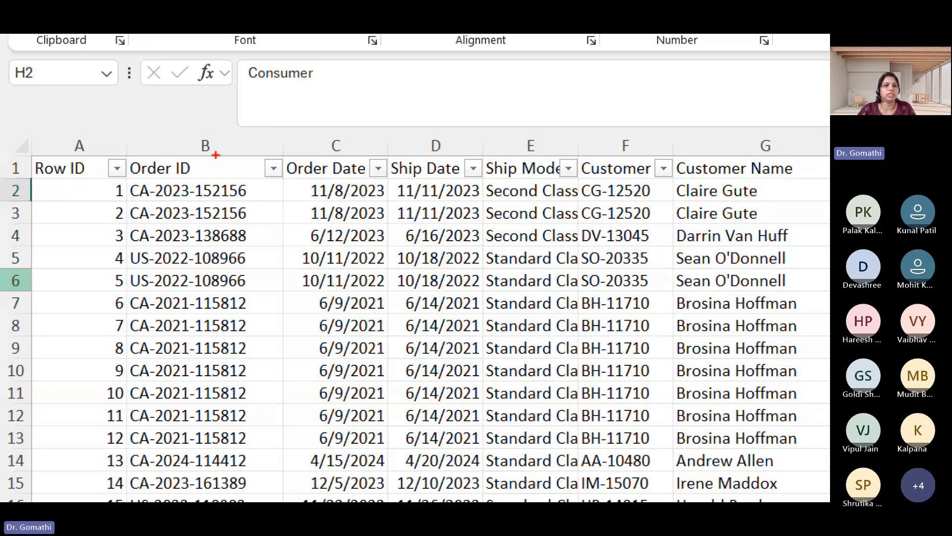
# Temporarily circle the Order ID, Order Date, Ship Mode and Customer headers, with "ABC" above Order ID and underlines below the first customer ID
pyautogui.moveTo(215, 156)
pyautogui.mouseDown()
pyautogui.moveTo(182, 151)
pyautogui.moveTo(125, 168)
pyautogui.moveTo(204, 182)
pyautogui.moveTo(168, 152)
pyautogui.moveTo(175, 122)
pyautogui.moveTo(187, 147)
pyautogui.moveTo(182, 127)
pyautogui.moveTo(201, 138)
pyautogui.moveTo(204, 130)
pyautogui.moveTo(201, 140)
pyautogui.mouseUp()
pyautogui.moveTo(246, 120); pyautogui.dragTo(243, 135)
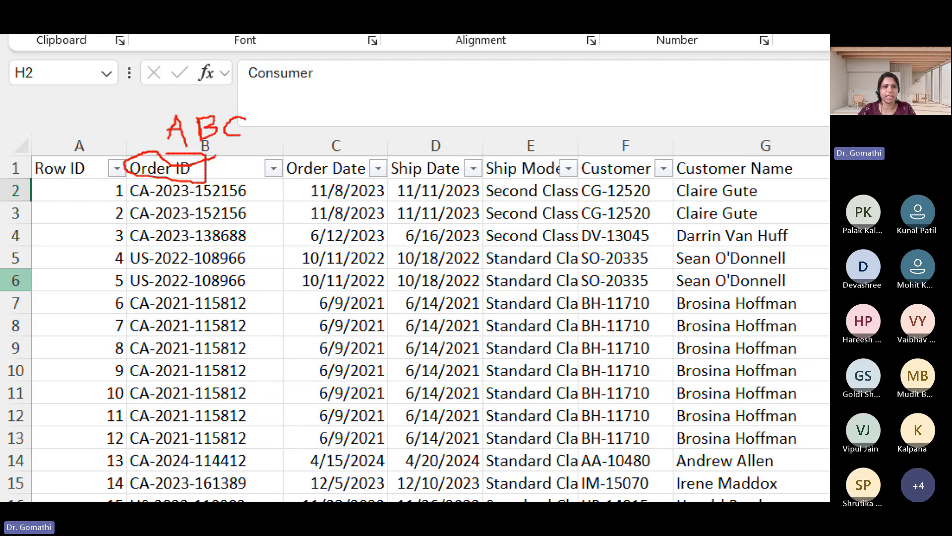
pyautogui.moveTo(190, 165); pyautogui.dragTo(240, 148)
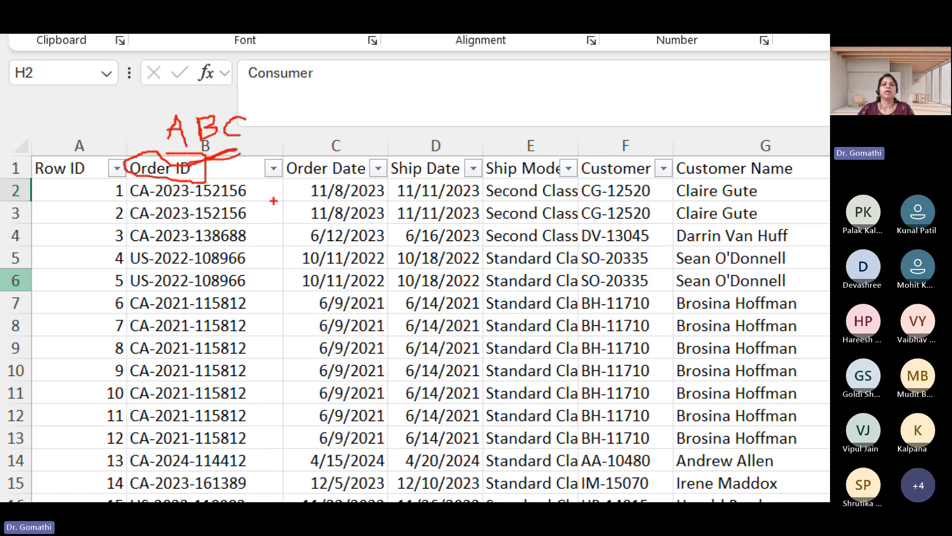
pyautogui.moveTo(348, 149)
pyautogui.mouseDown()
pyautogui.moveTo(286, 146)
pyautogui.moveTo(337, 191)
pyautogui.moveTo(365, 179)
pyautogui.moveTo(308, 147)
pyautogui.mouseUp()
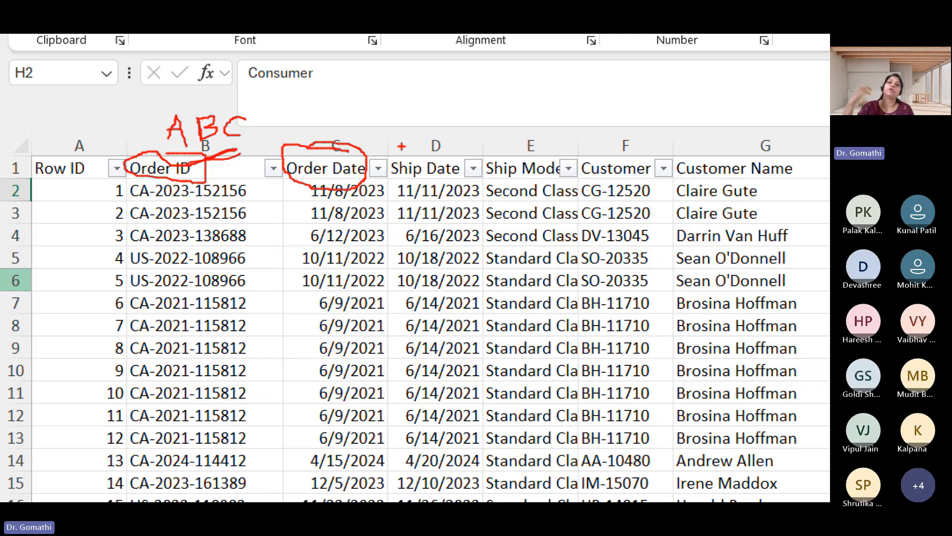
pyautogui.moveTo(529, 146)
pyautogui.mouseDown()
pyautogui.moveTo(472, 172)
pyautogui.moveTo(551, 159)
pyautogui.moveTo(528, 141)
pyautogui.mouseUp()
pyautogui.moveTo(642, 147)
pyautogui.mouseDown()
pyautogui.moveTo(577, 172)
pyautogui.moveTo(655, 186)
pyautogui.moveTo(602, 154)
pyautogui.mouseUp()
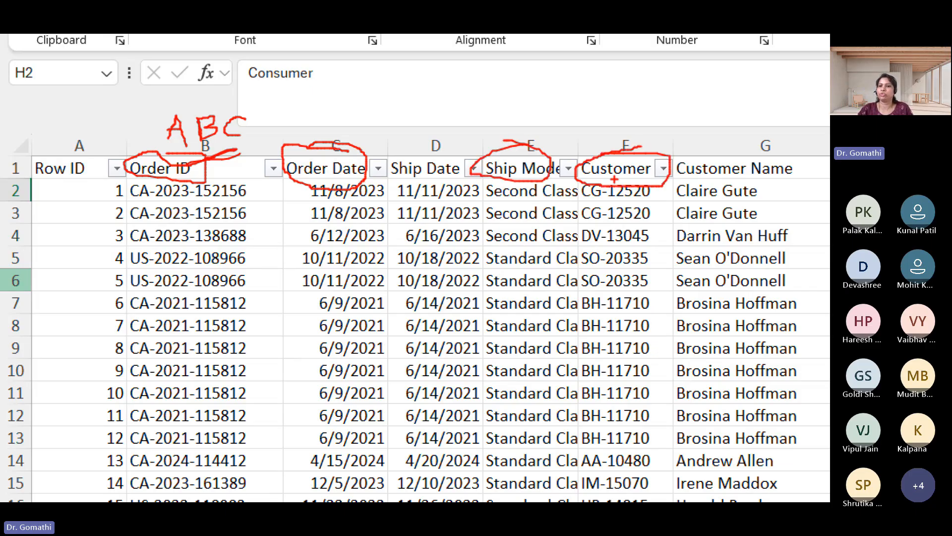
pyautogui.moveTo(614, 209)
pyautogui.mouseDown()
pyautogui.moveTo(646, 199)
pyautogui.moveTo(611, 197)
pyautogui.mouseUp()
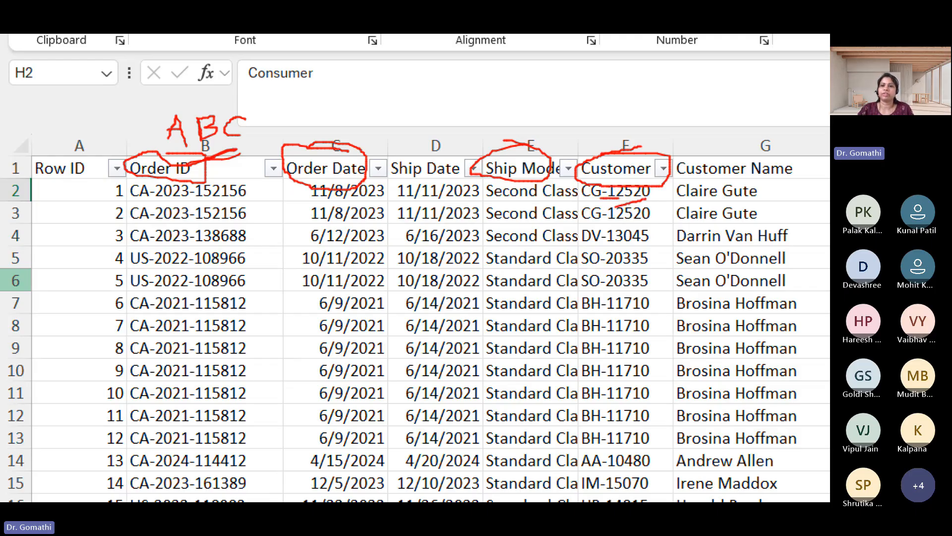
pyautogui.press('Escape')
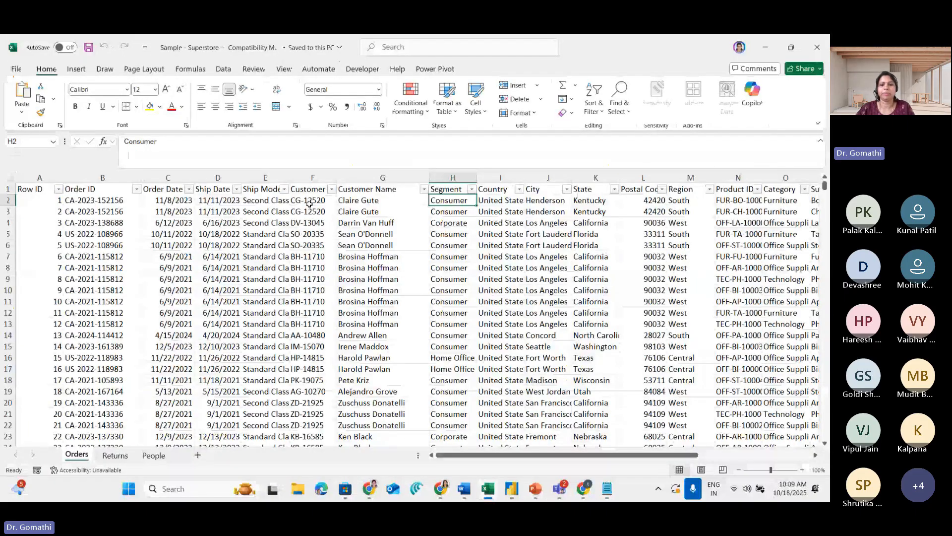
# Temporarily circle the first data row's Sales and Quantity values in the Orders sheet
pyautogui.moveTo(446, 455); pyautogui.dragTo(620, 460)
pyautogui.hotkey('ctrl', '1')
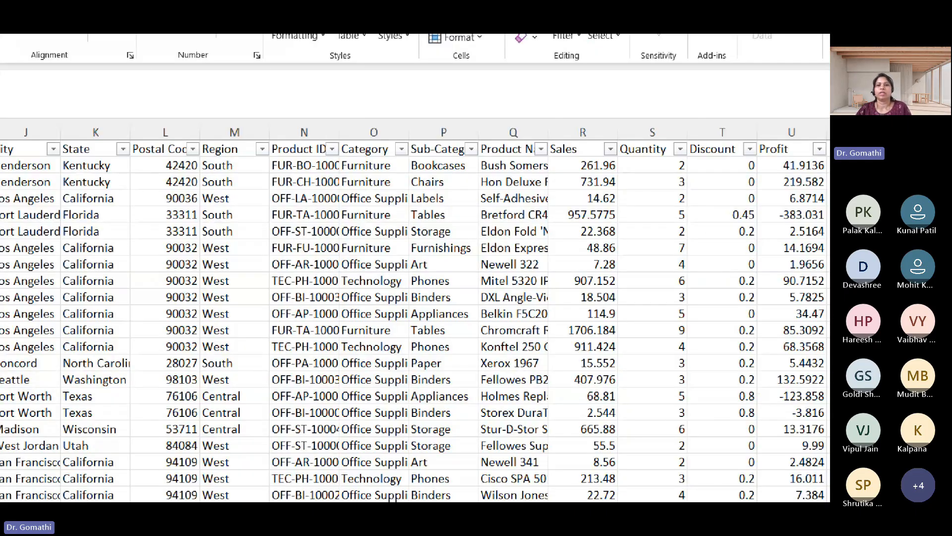
pyautogui.click(656, 243)
pyautogui.moveTo(593, 144)
pyautogui.mouseDown()
pyautogui.moveTo(572, 147)
pyautogui.moveTo(570, 166)
pyautogui.moveTo(604, 150)
pyautogui.moveTo(575, 145)
pyautogui.mouseUp()
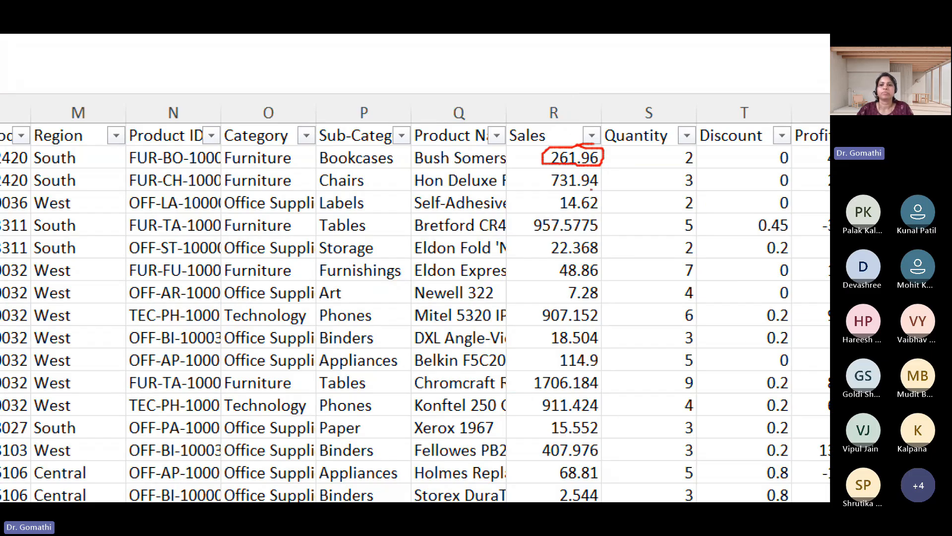
pyautogui.moveTo(680, 147)
pyautogui.mouseDown()
pyautogui.moveTo(669, 171)
pyautogui.moveTo(694, 152)
pyautogui.mouseUp()
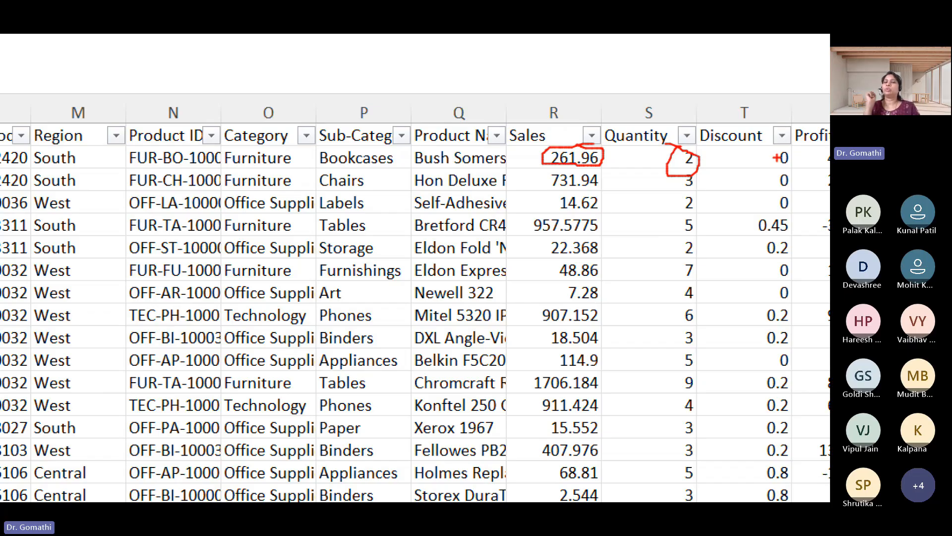
pyautogui.press('Escape')
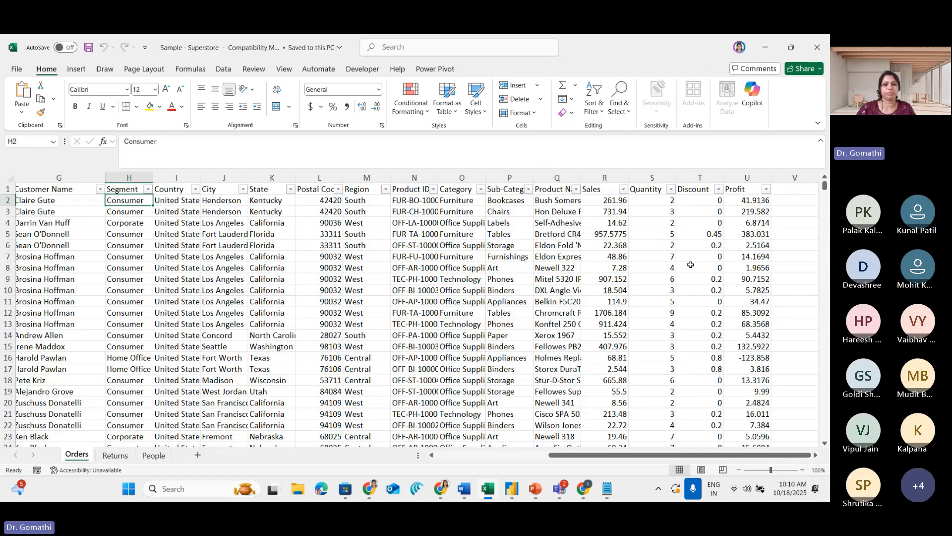
# Point two temporary annotation arrows at the Row ID header in the Orders sheet
pyautogui.moveTo(573, 454); pyautogui.dragTo(239, 473)
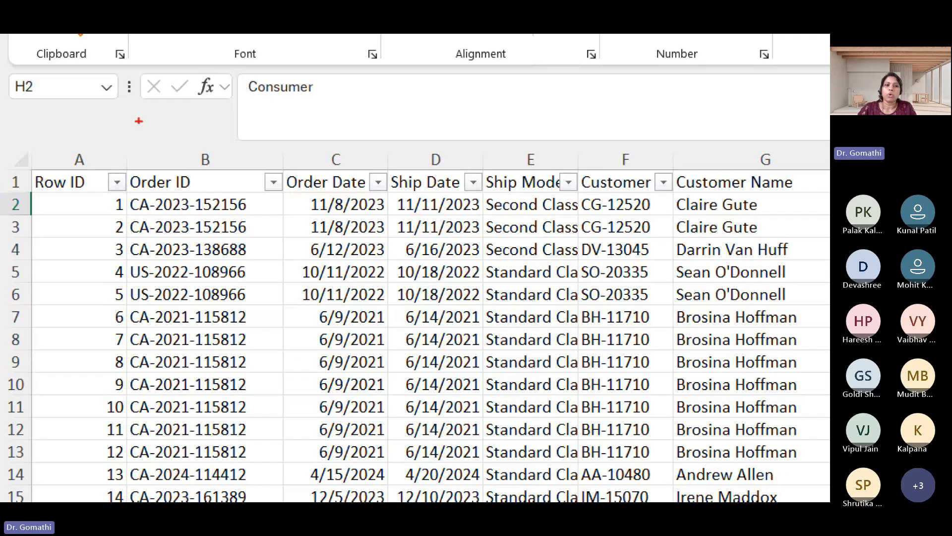
pyautogui.moveTo(90, 98)
pyautogui.mouseDown()
pyautogui.moveTo(92, 146)
pyautogui.moveTo(118, 145)
pyautogui.mouseUp()
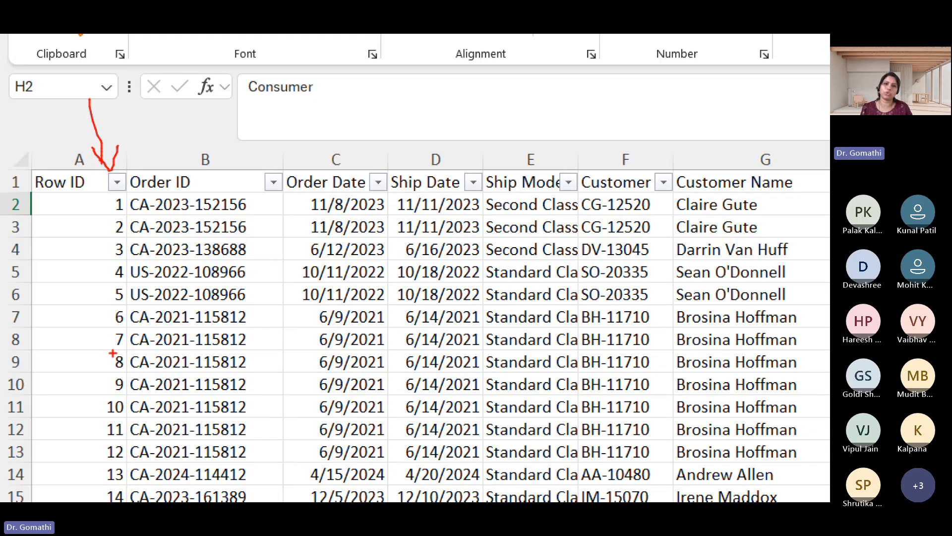
pyautogui.moveTo(40, 108)
pyautogui.mouseDown()
pyautogui.moveTo(57, 171)
pyautogui.moveTo(76, 155)
pyautogui.mouseUp()
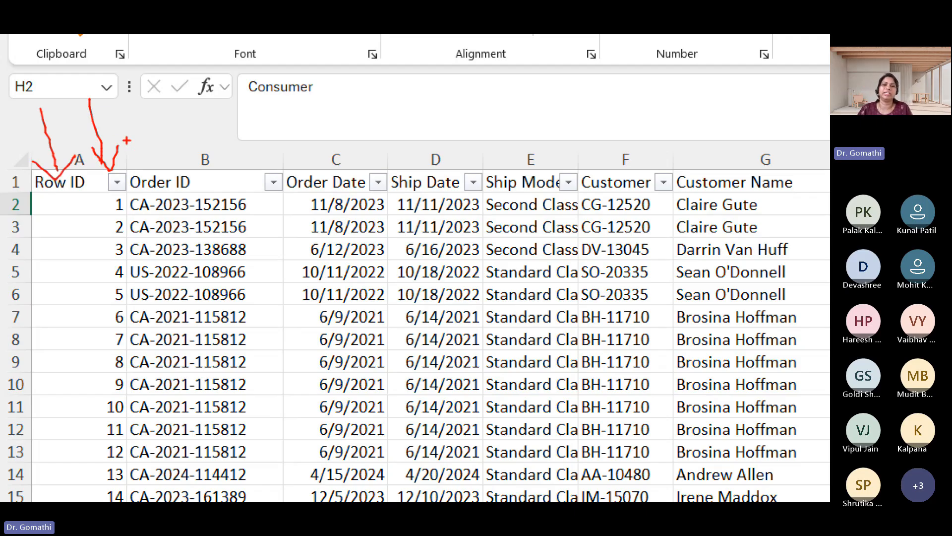
pyautogui.press('Escape')
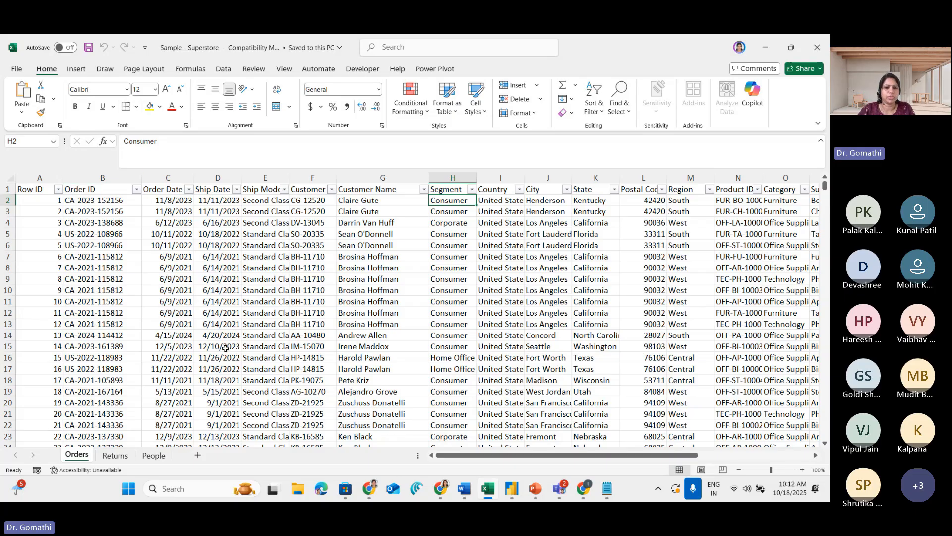
# Switch to Power BI Desktop and circle the option to import data from Excel as a temporary annotation
pyautogui.moveTo(443, 462)
pyautogui.mouseDown()
pyautogui.moveTo(592, 462)
pyautogui.moveTo(450, 462)
pyautogui.mouseUp()
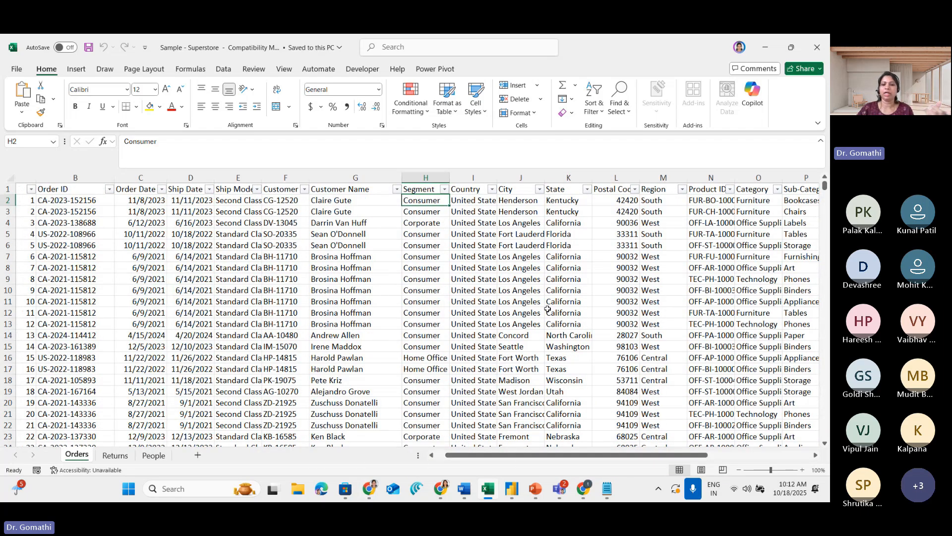
pyautogui.click(511, 489)
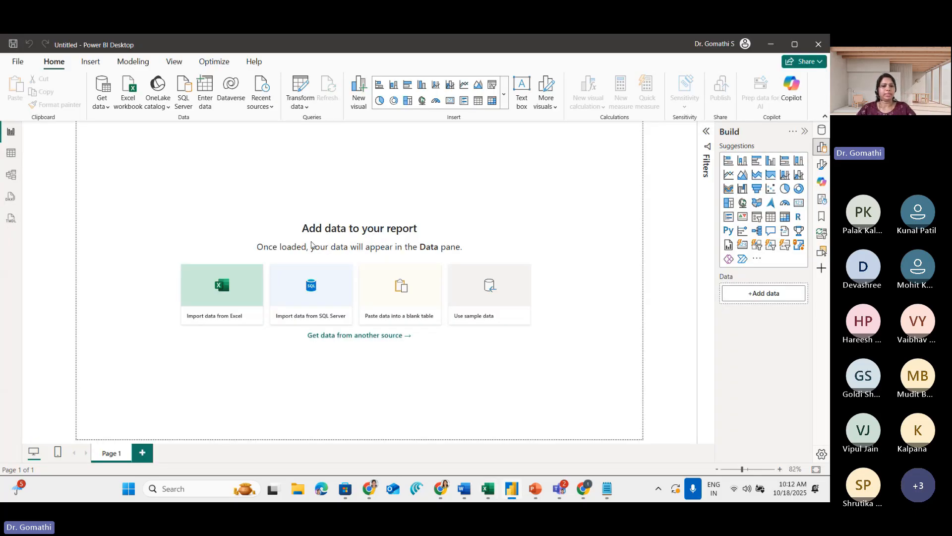
pyautogui.moveTo(232, 263); pyautogui.dragTo(177, 267)
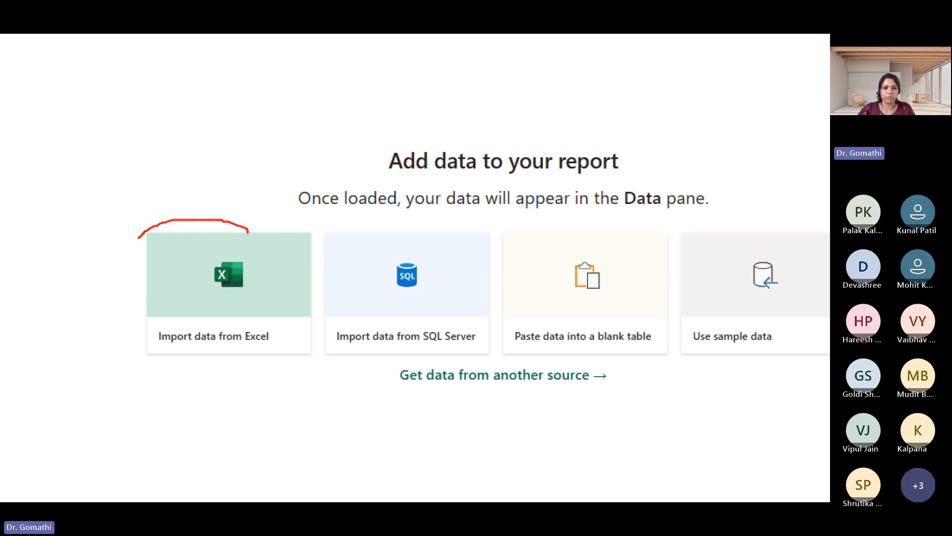
pyautogui.moveTo(138, 238)
pyautogui.mouseDown()
pyautogui.moveTo(121, 323)
pyautogui.moveTo(303, 391)
pyautogui.moveTo(293, 200)
pyautogui.moveTo(225, 200)
pyautogui.mouseUp()
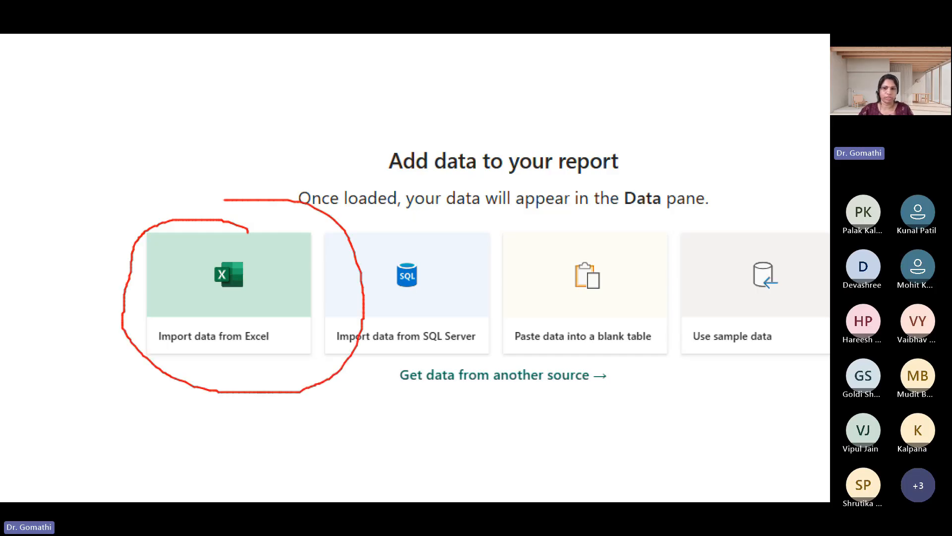
pyautogui.press('Escape')
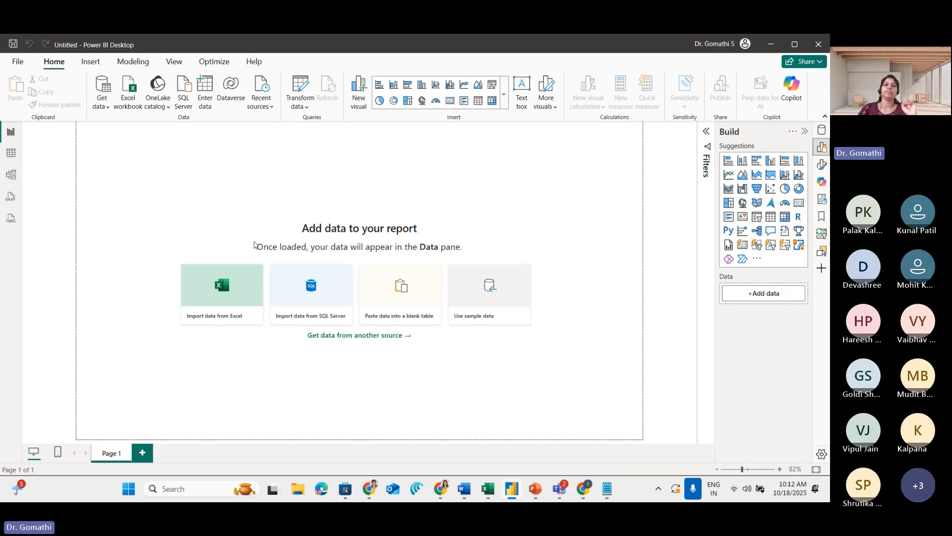
# Switch to the Notepad notes and write "Data import" as the first numbered item under the ETL heading
pyautogui.click(606, 491)
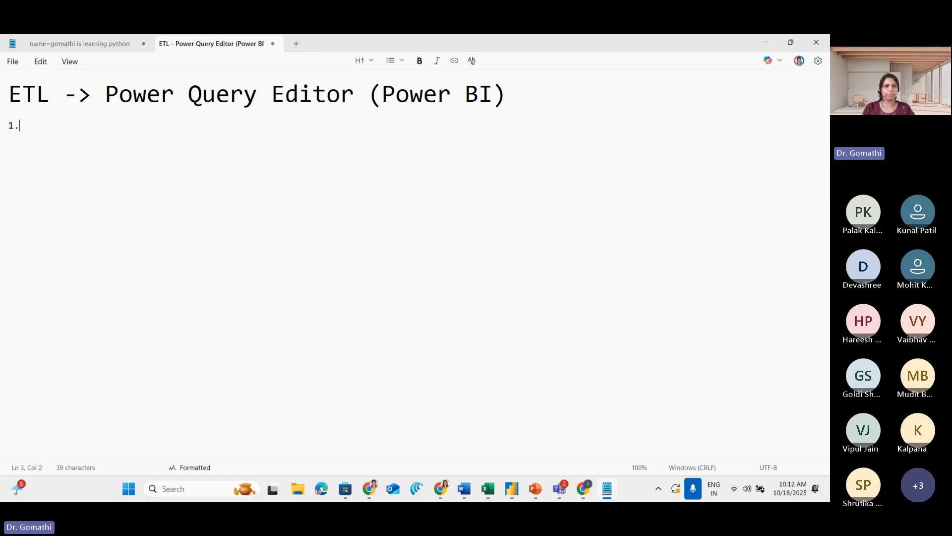
pyautogui.write('Data inpor')
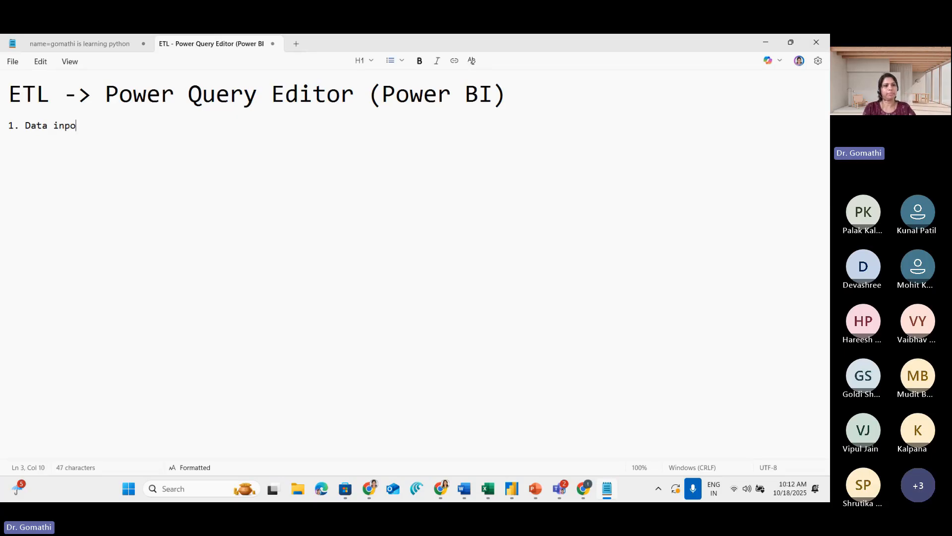
pyautogui.press('BackSpace')
pyautogui.press('BackSpace')
pyautogui.press('BackSpace')
pyautogui.press('BackSpace')
pyautogui.write('mport')
pyautogui.press('Return')
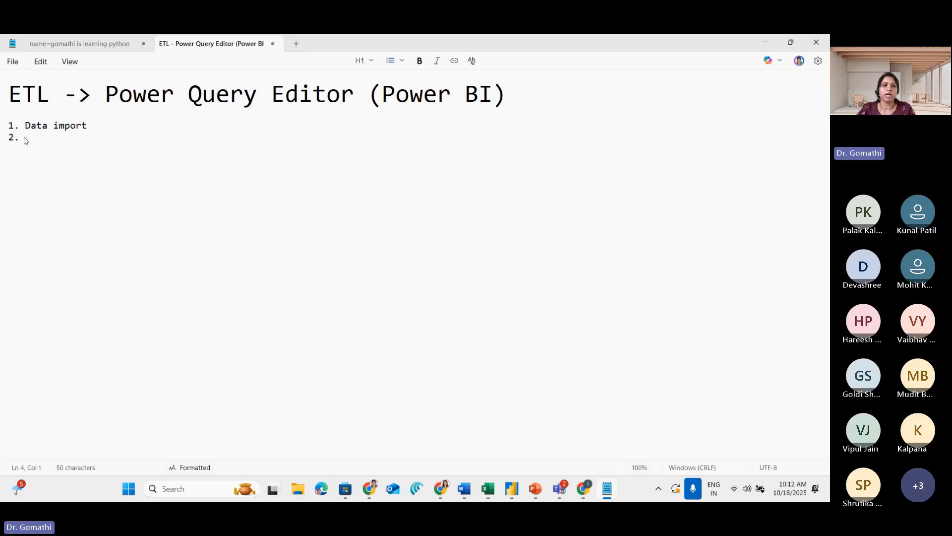
# Apply the Heading style to the "Data import" item
pyautogui.click(3, 126)
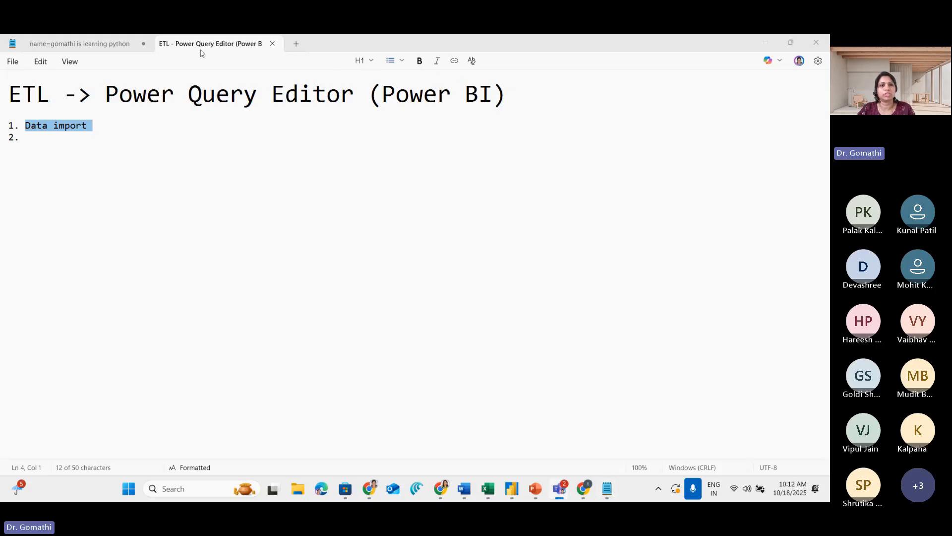
pyautogui.click(372, 61)
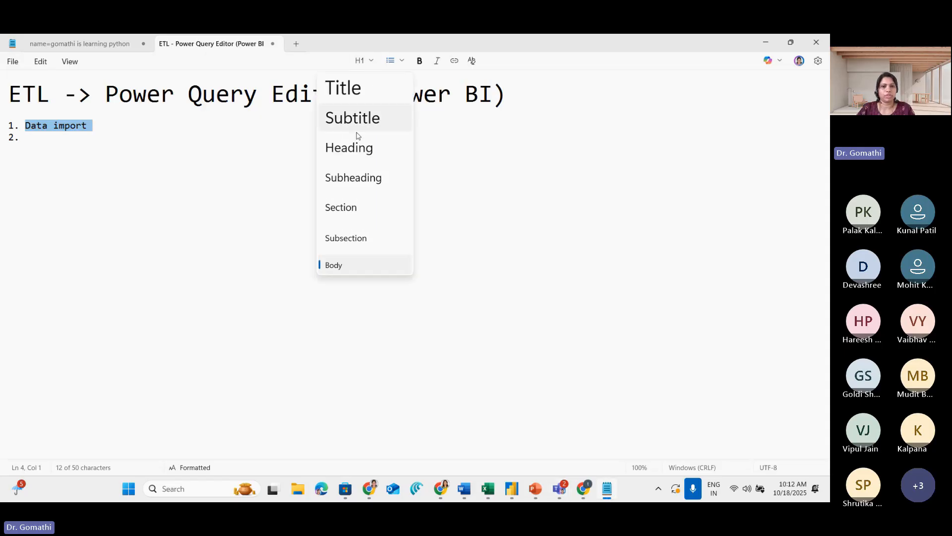
pyautogui.click(348, 147)
pyautogui.click(64, 147)
pyautogui.click(194, 128)
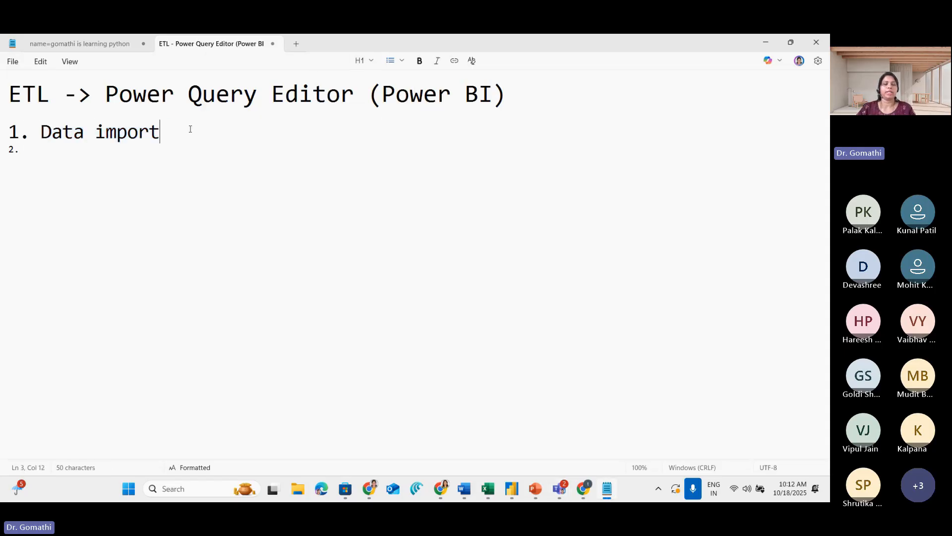
# Add "Data Transformation" as the second numbered item, below "Data import"
pyautogui.press('Return')
pyautogui.write('Data Transof')
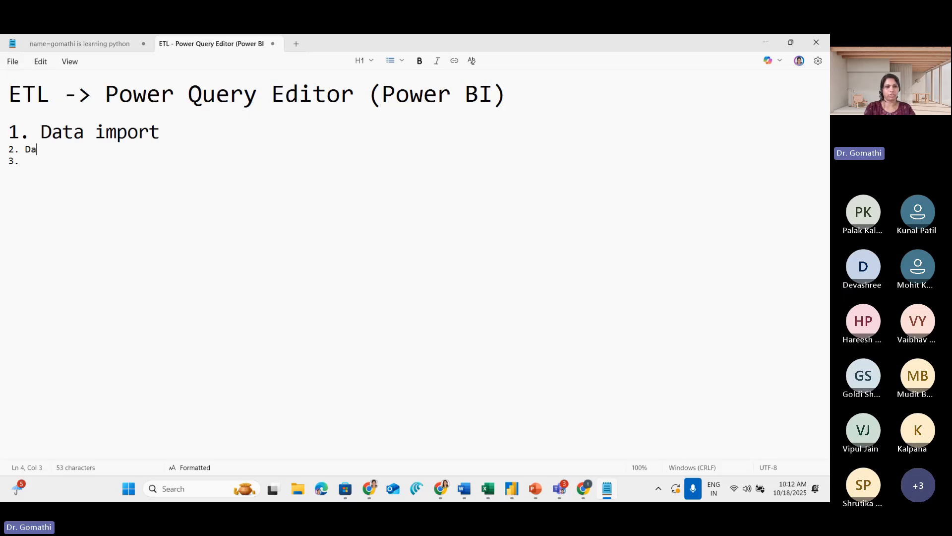
pyautogui.press('BackSpace')
pyautogui.press('BackSpace')
pyautogui.write('fomr')
pyautogui.press('BackSpace')
pyautogui.press('BackSpace')
pyautogui.write('rmation')
pyautogui.press('BackSpace')
pyautogui.press('BackSpace')
# Add the indented sub-item "a. Deleting unwanted column" under "Data Transformation"
pyautogui.write('aa')
pyautogui.press('BackSpace')
pyautogui.write('. Deleyi')
pyautogui.press('BackSpace')
pyautogui.press('BackSpace')
pyautogui.write('ting unwanted column')
pyautogui.press('Return')
pyautogui.press('Tab')
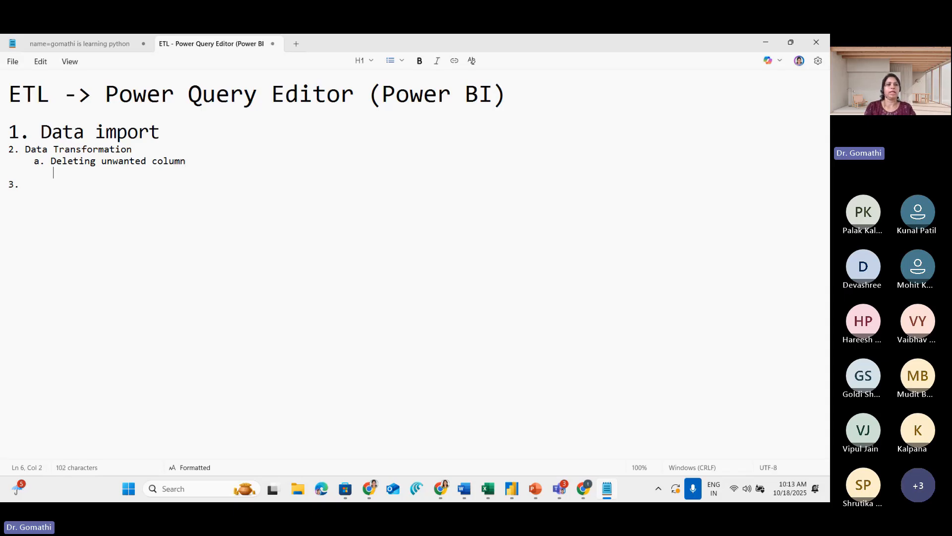
# Add the sub-item "b. Column names are properly set" under "Data Transformation"
pyautogui.write('b. Colu')
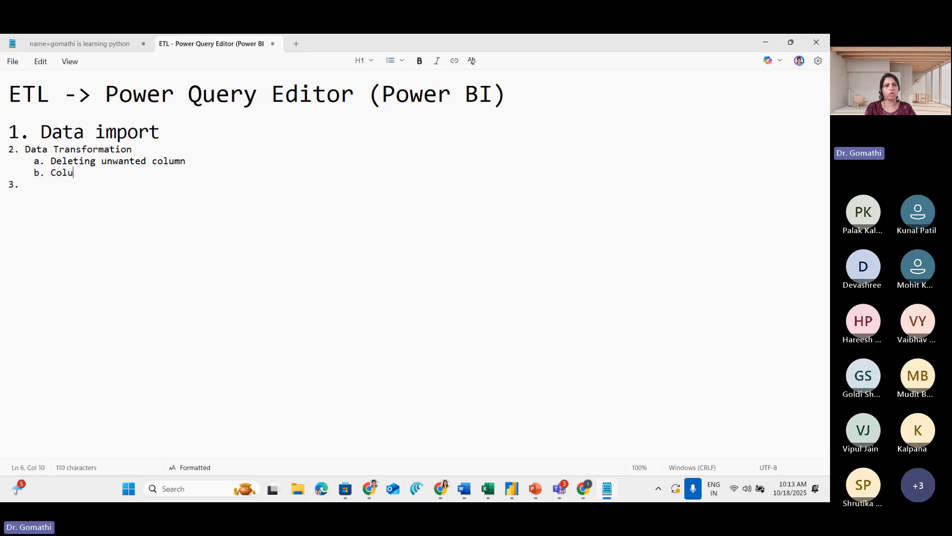
pyautogui.write('mn names are ')
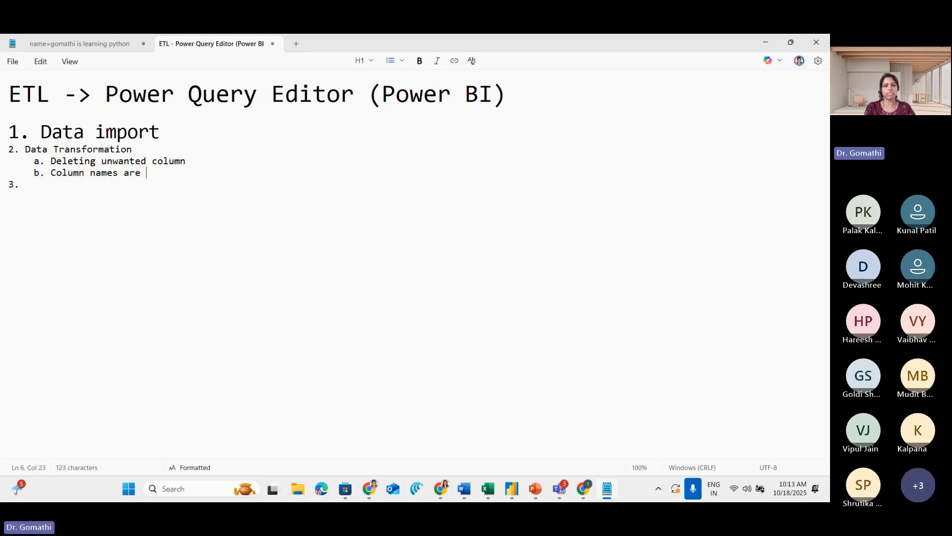
pyautogui.write('properly set')
pyautogui.press('Return')
pyautogui.hotkey('shift', 'Tab')
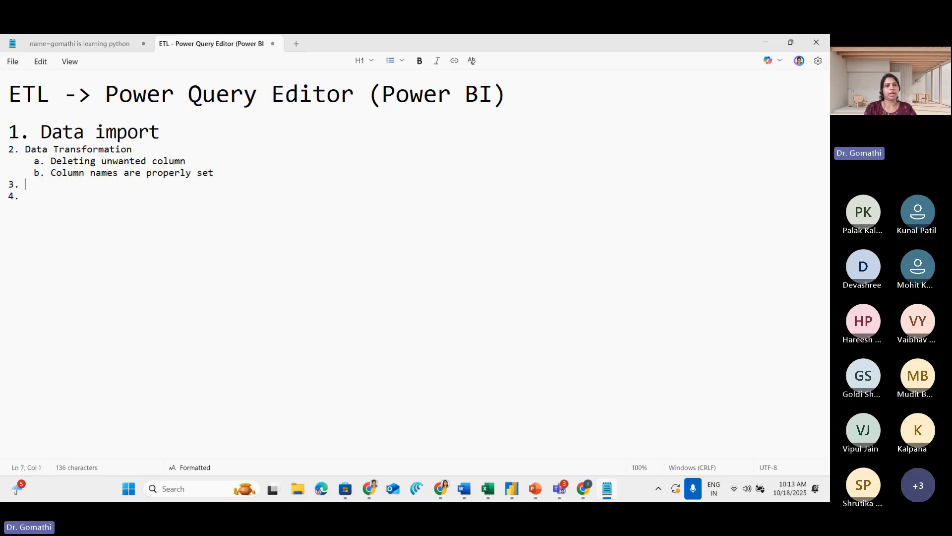
# Add the indented sub-items "c. Data Types" and "d. Missing Data" under "Data Transformation"
pyautogui.press('Tab')
pyautogui.write('c. Data Types')
pyautogui.press('Return')
pyautogui.write('d')
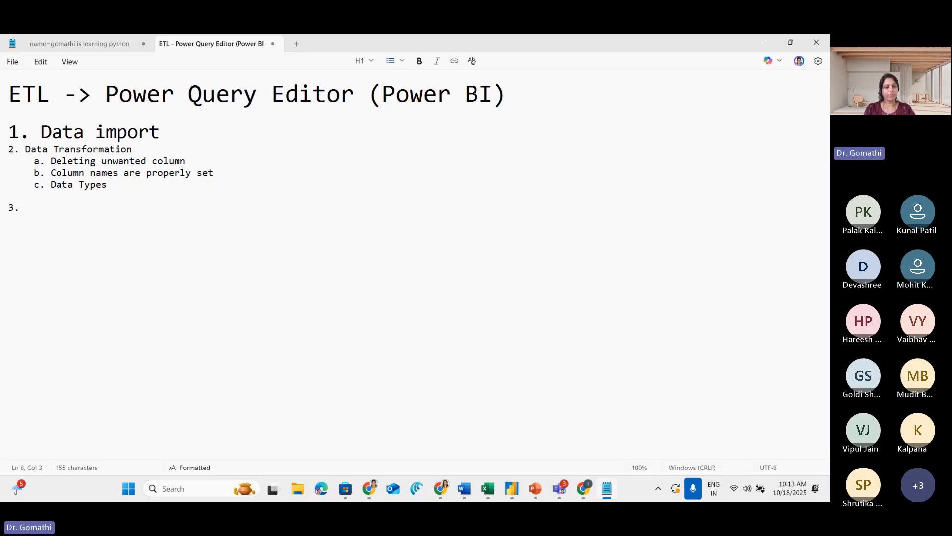
pyautogui.write('. Missing ')
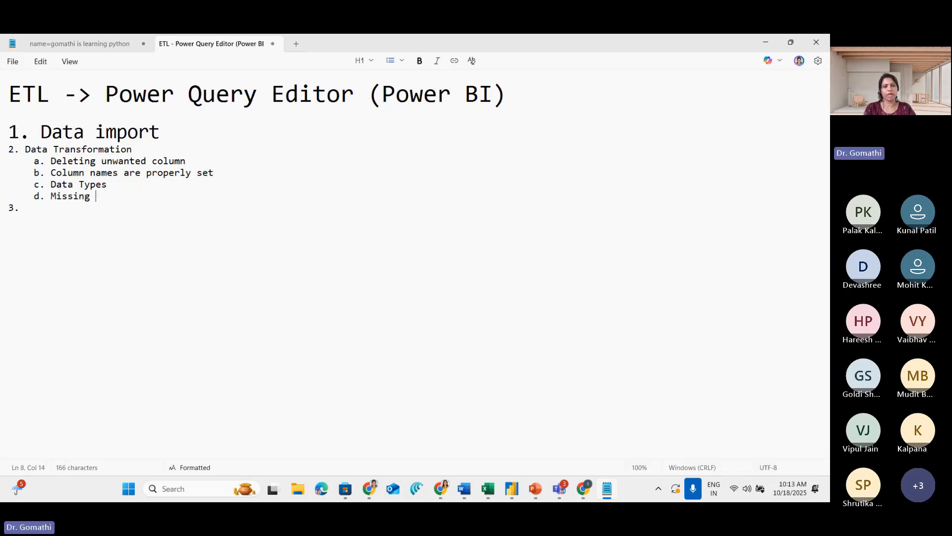
pyautogui.write('Data')
pyautogui.press('Return')
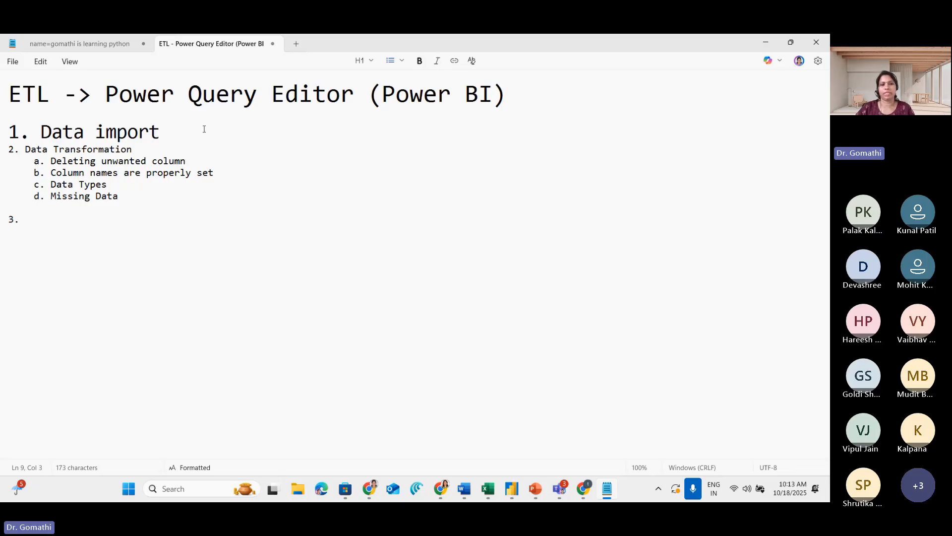
# Switch to Power BI Desktop, temporarily circle the Excel workbook command and draw an arrow pointing at Get data
pyautogui.click(273, 492)
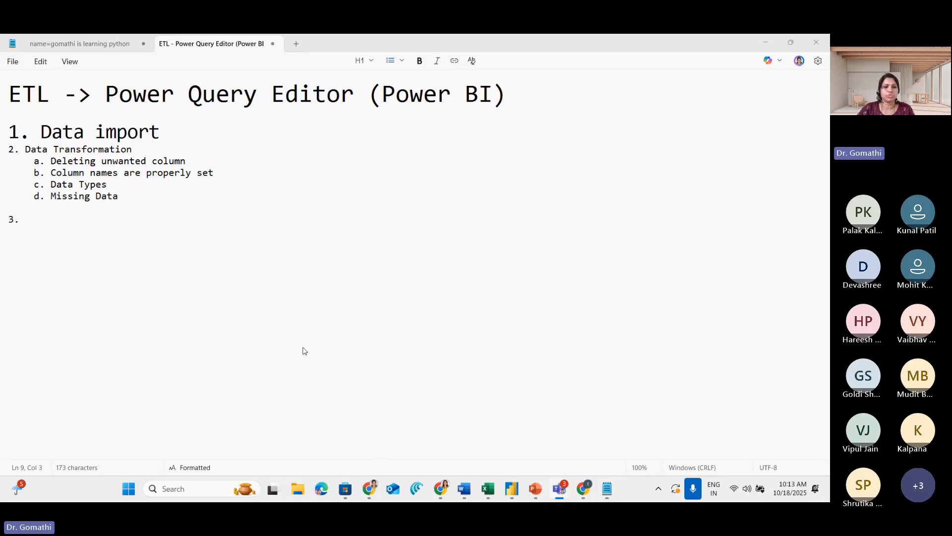
pyautogui.click(510, 490)
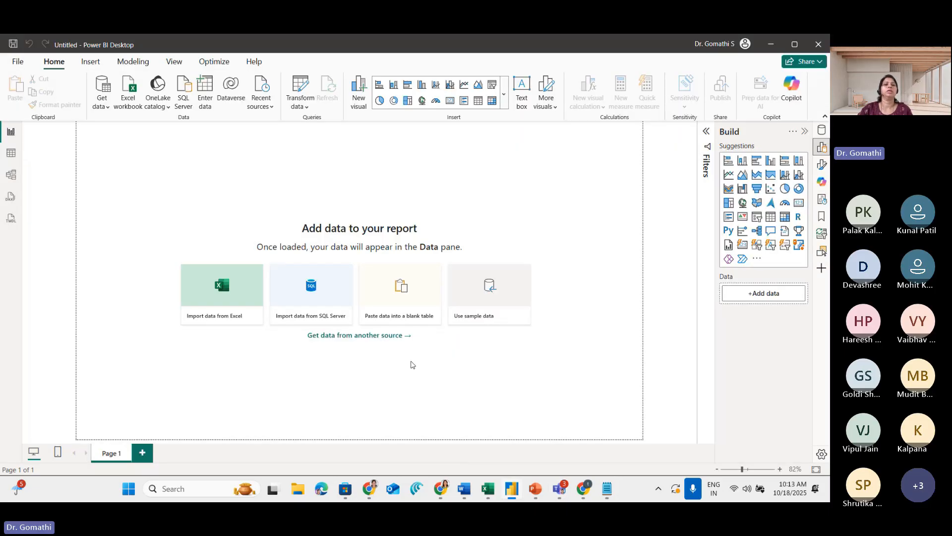
pyautogui.click(323, 484)
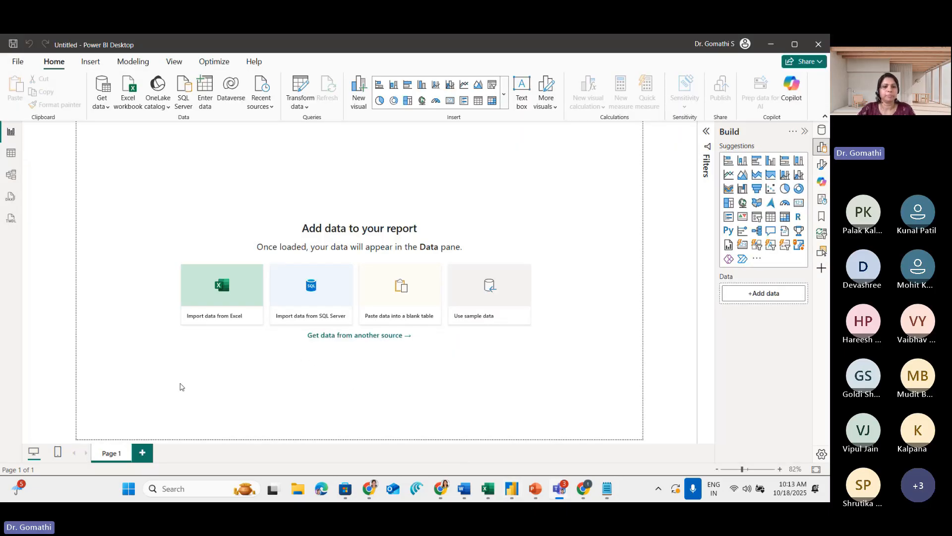
pyautogui.hotkey('ctrl', '1')
pyautogui.click(365, 171)
pyautogui.moveTo(365, 171)
pyautogui.mouseDown()
pyautogui.moveTo(189, 291)
pyautogui.moveTo(402, 336)
pyautogui.moveTo(310, 162)
pyautogui.mouseUp()
pyautogui.press('Escape')
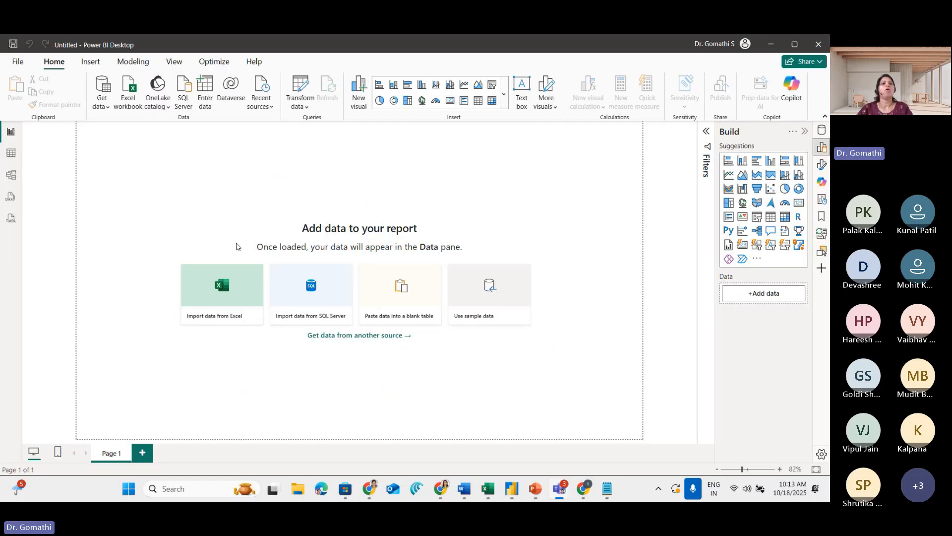
pyautogui.hotkey('ctrl', '1')
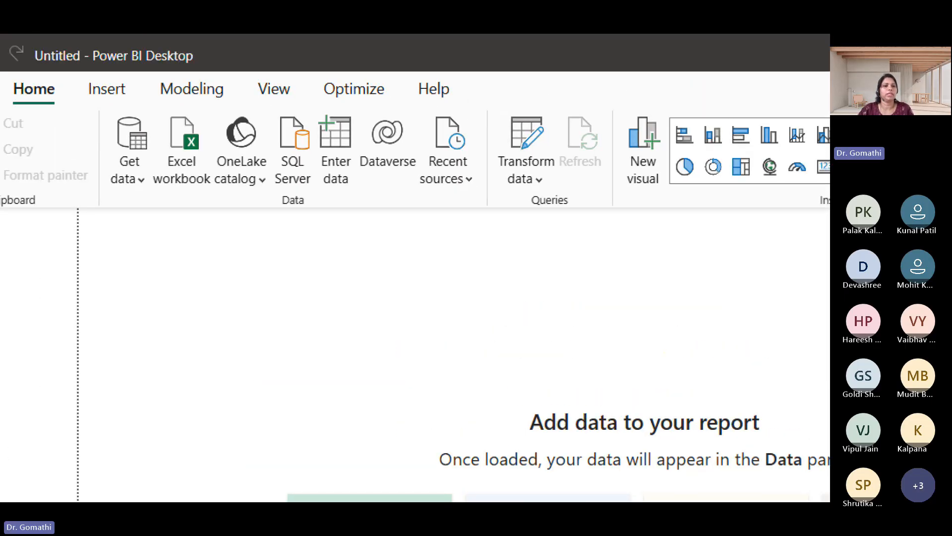
pyautogui.moveTo(190, 103)
pyautogui.mouseDown()
pyautogui.moveTo(151, 189)
pyautogui.moveTo(221, 130)
pyautogui.moveTo(176, 106)
pyautogui.mouseUp()
pyautogui.moveTo(44, 253)
pyautogui.mouseDown()
pyautogui.moveTo(110, 183)
pyautogui.moveTo(115, 217)
pyautogui.mouseUp()
pyautogui.moveTo(132, 168); pyautogui.dragTo(120, 227)
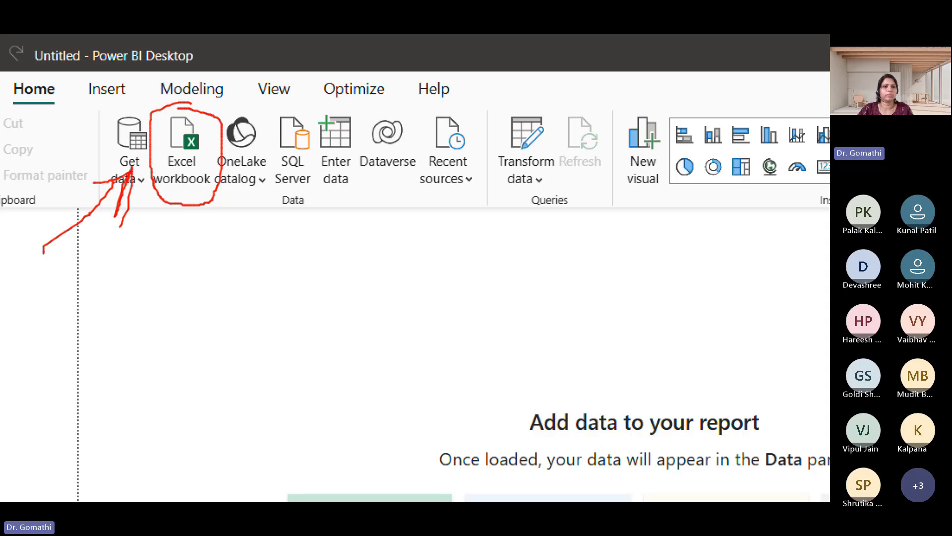
pyautogui.press('Escape')
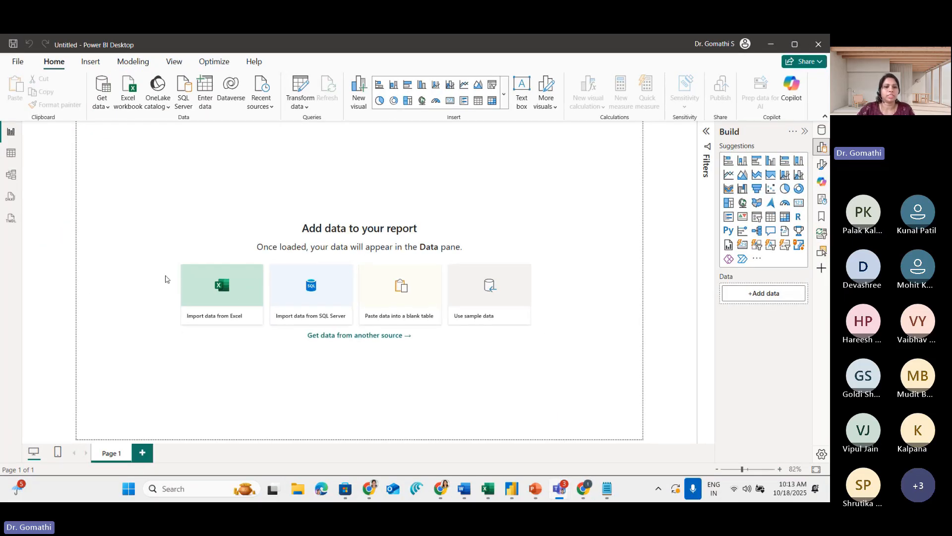
# Start importing Excel data and open the Sample - Superstore workbook from the VIT\Dataset folder on drive D
pyautogui.click(221, 285)
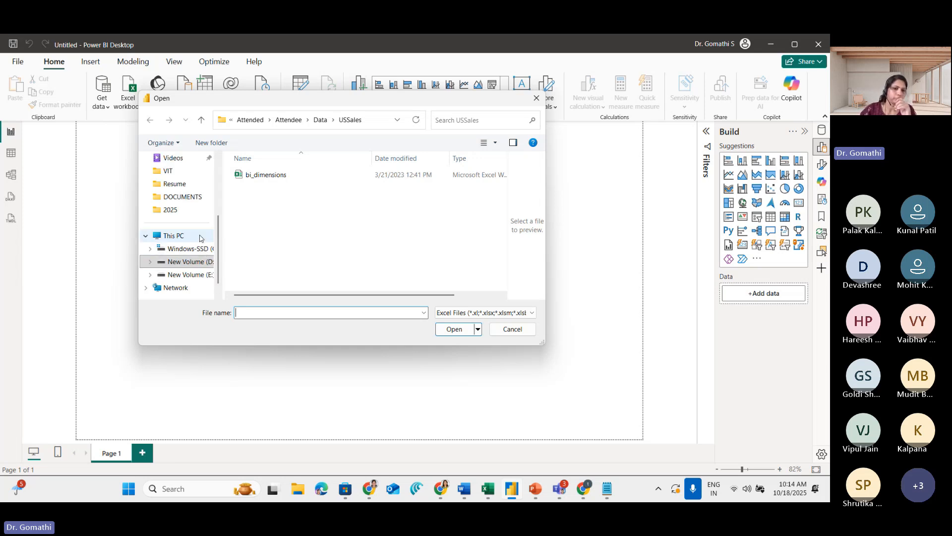
pyautogui.scroll(-1, 198, 251)
pyautogui.click(198, 252)
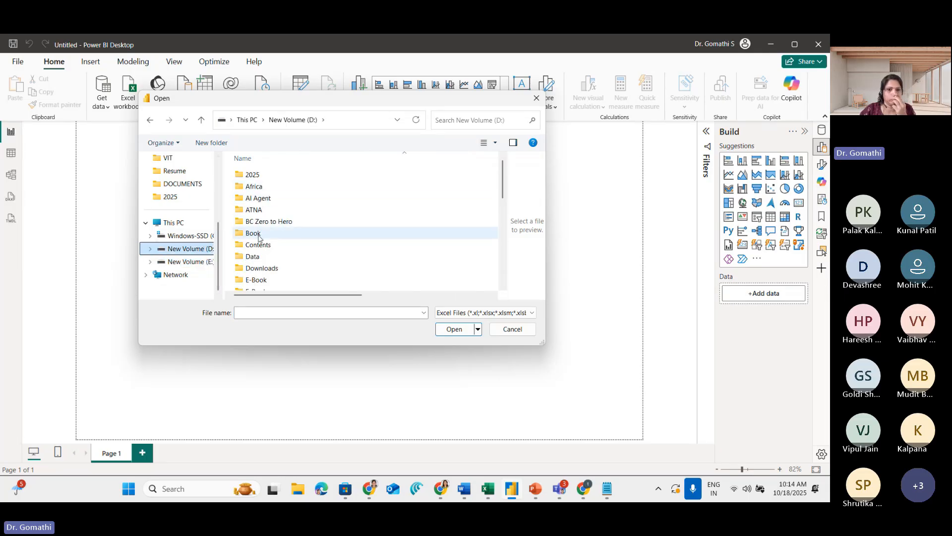
pyautogui.scroll(-4, 288, 240)
pyautogui.scroll(-4, 290, 242)
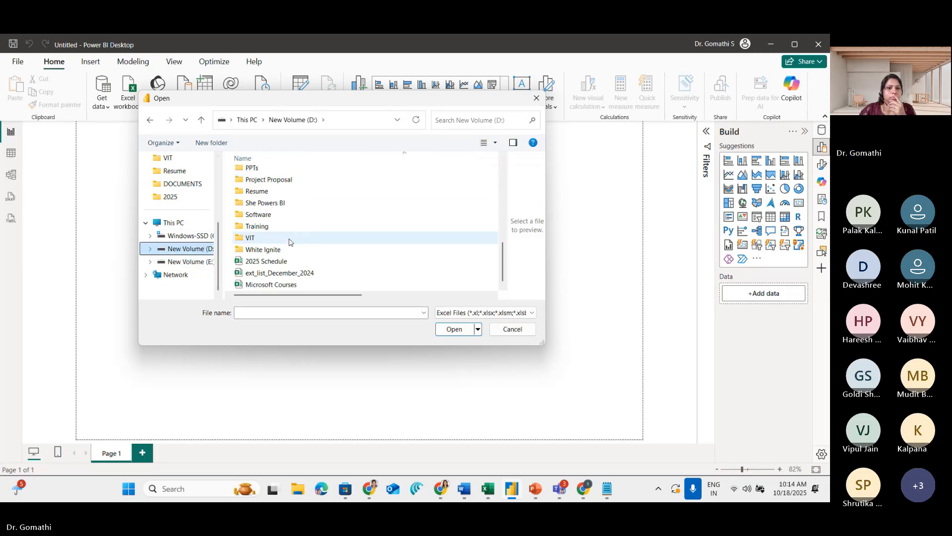
pyautogui.doubleClick(270, 236)
pyautogui.doubleClick(256, 177)
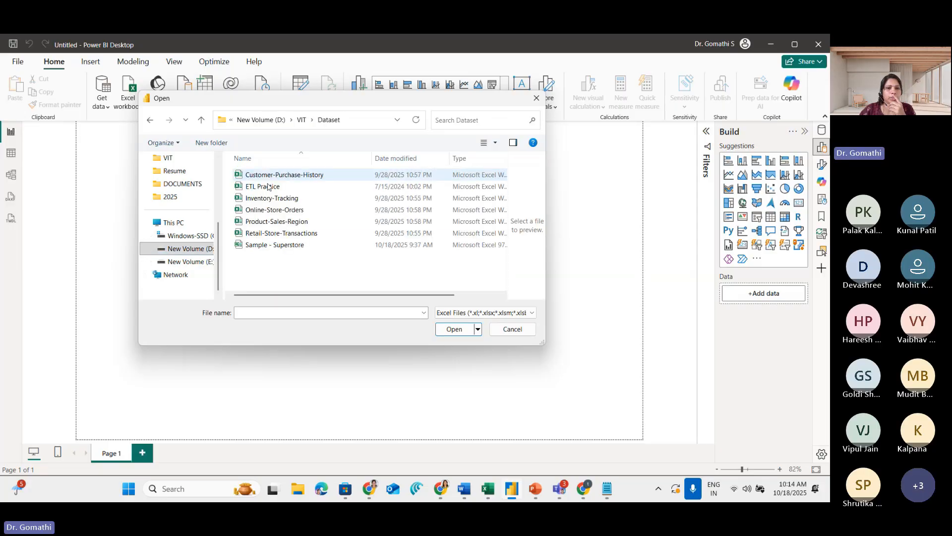
pyautogui.click(273, 245)
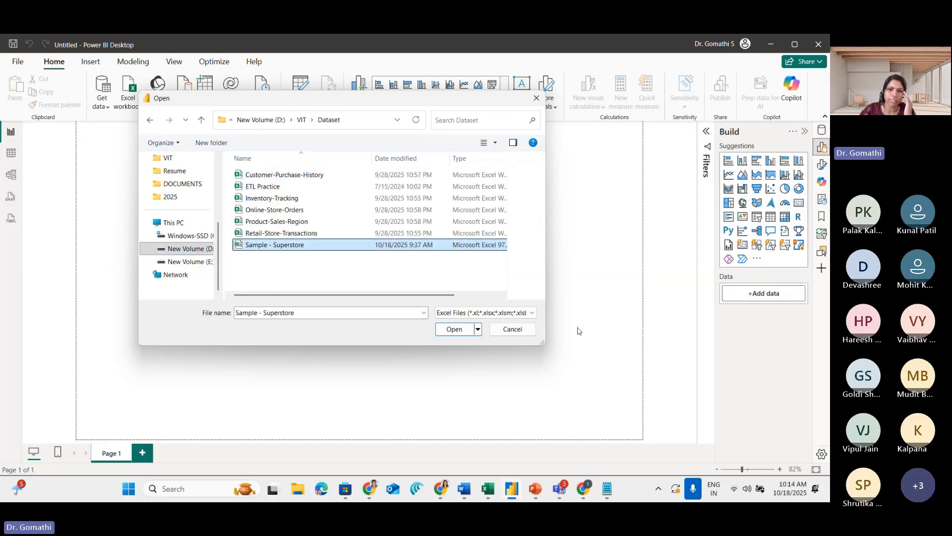
pyautogui.click(455, 330)
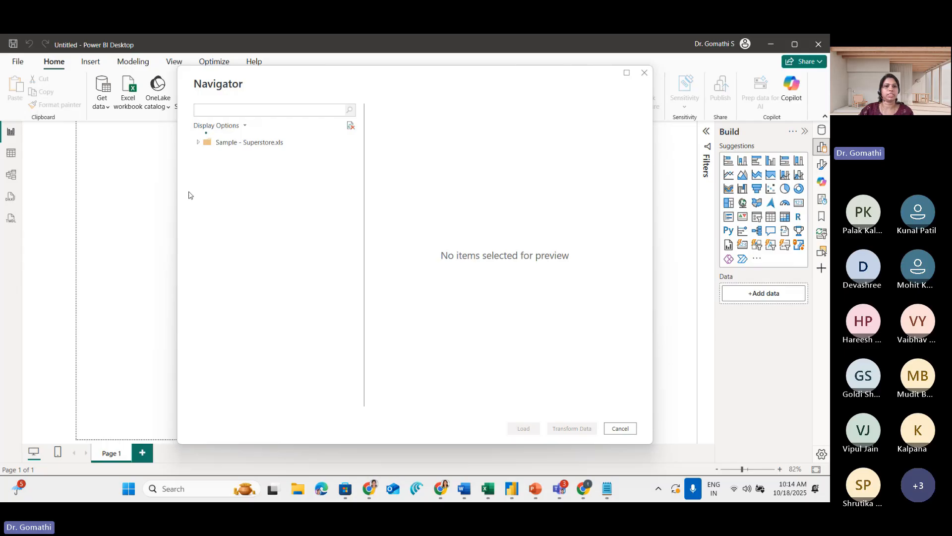
# Temporarily mark the Sample - Superstore.xls entry in the Navigator with annotation strokes
pyautogui.moveTo(228, 147)
pyautogui.mouseDown()
pyautogui.moveTo(283, 144)
pyautogui.moveTo(254, 147)
pyautogui.mouseUp()
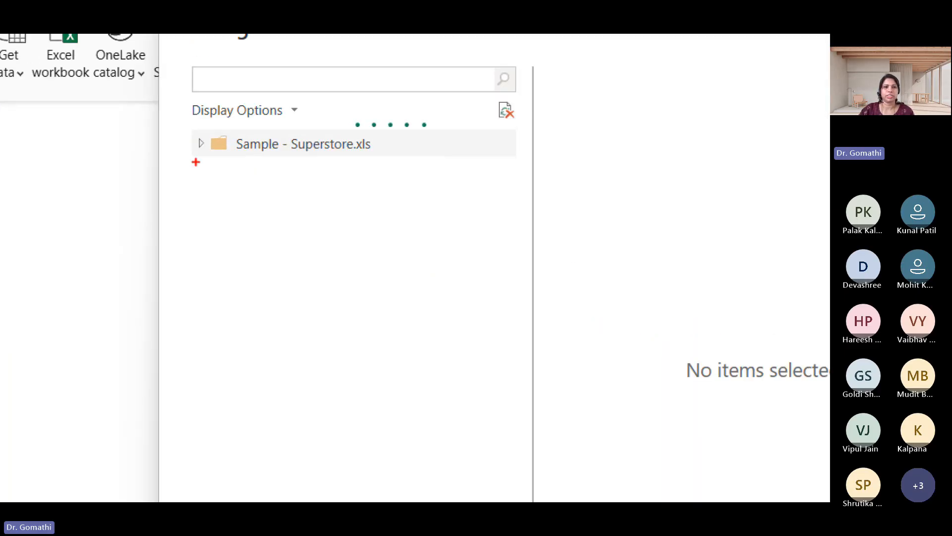
pyautogui.moveTo(196, 161); pyautogui.dragTo(226, 147)
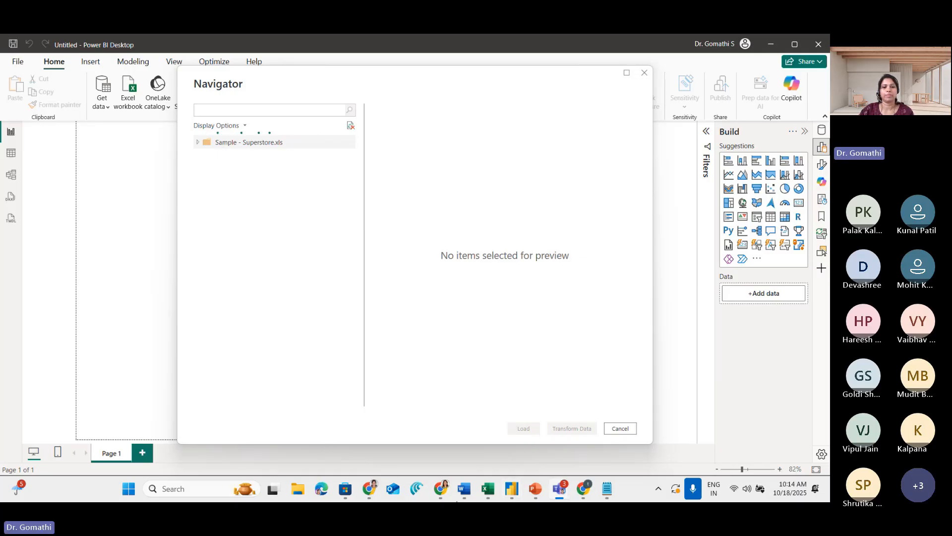
# Close the Sample - Superstore workbook in Excel and dismiss the Navigator in Power BI Desktop
pyautogui.click(485, 491)
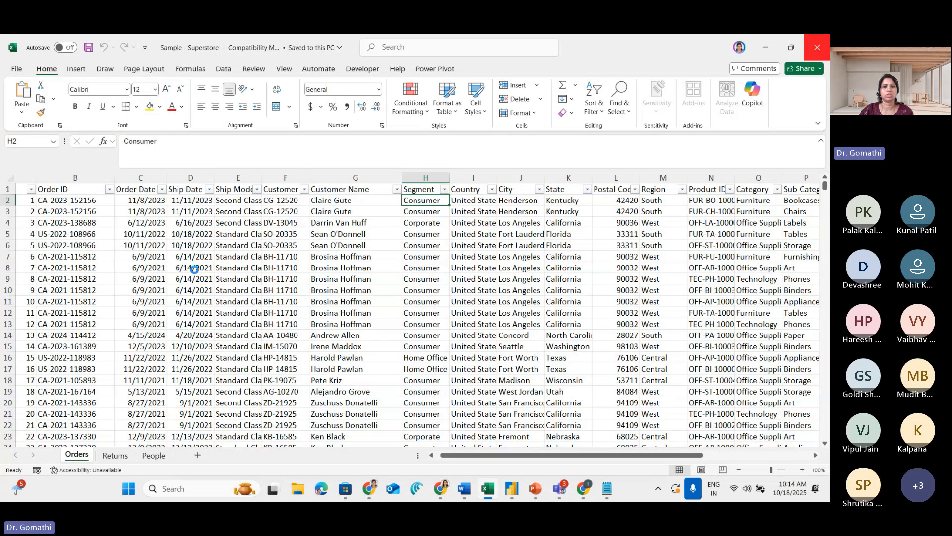
pyautogui.click(818, 43)
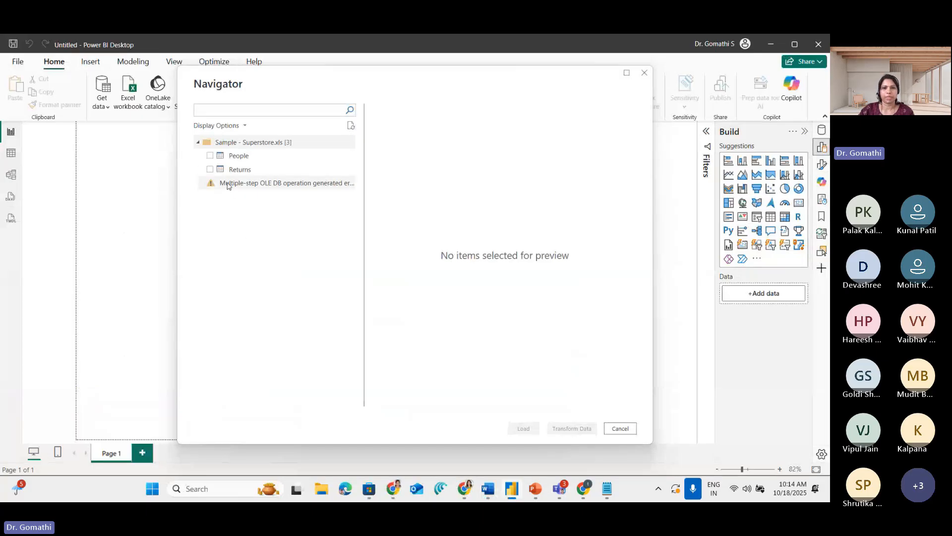
pyautogui.click(646, 73)
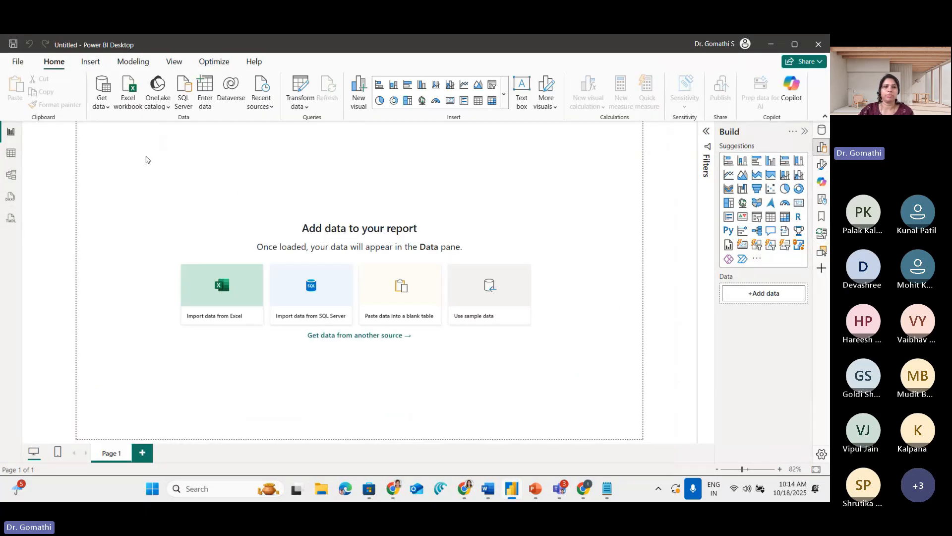
# Import the Sample - Superstore Excel workbook again from the Dataset folder
pyautogui.click(189, 301)
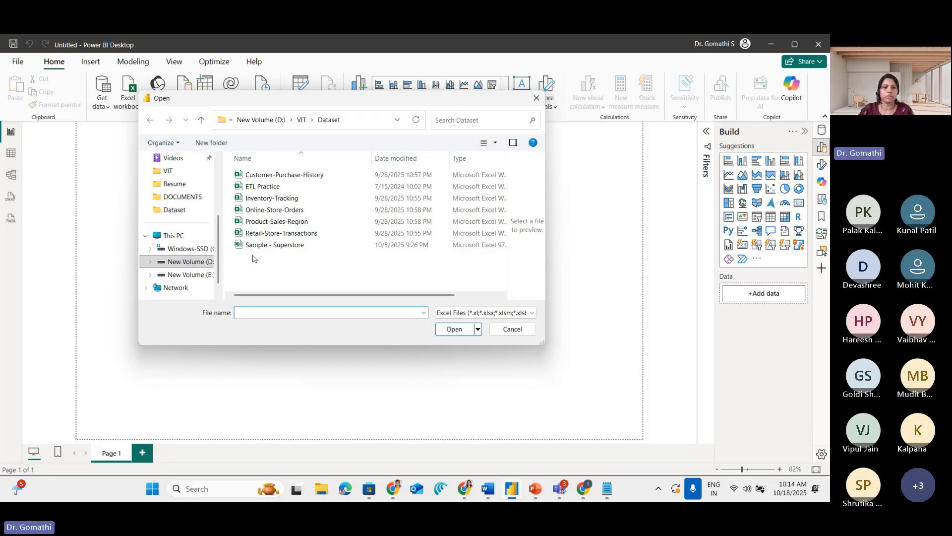
pyautogui.click(275, 245)
pyautogui.click(454, 329)
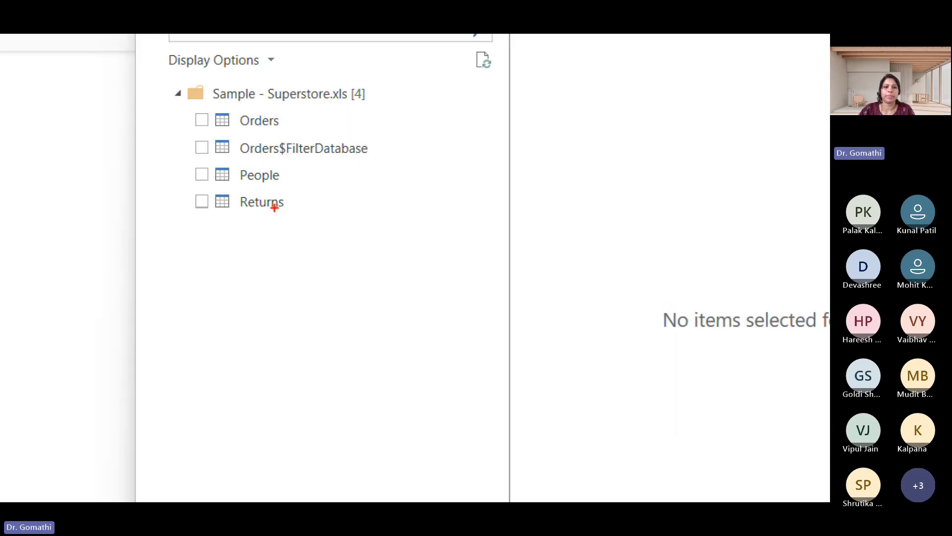
# Temporarily draw tick marks beside the People, Returns and Orders tables in the Navigator
pyautogui.moveTo(288, 177); pyautogui.dragTo(345, 158)
pyautogui.moveTo(293, 210)
pyautogui.mouseDown()
pyautogui.moveTo(298, 231)
pyautogui.moveTo(336, 189)
pyautogui.mouseUp()
pyautogui.moveTo(303, 114); pyautogui.dragTo(348, 105)
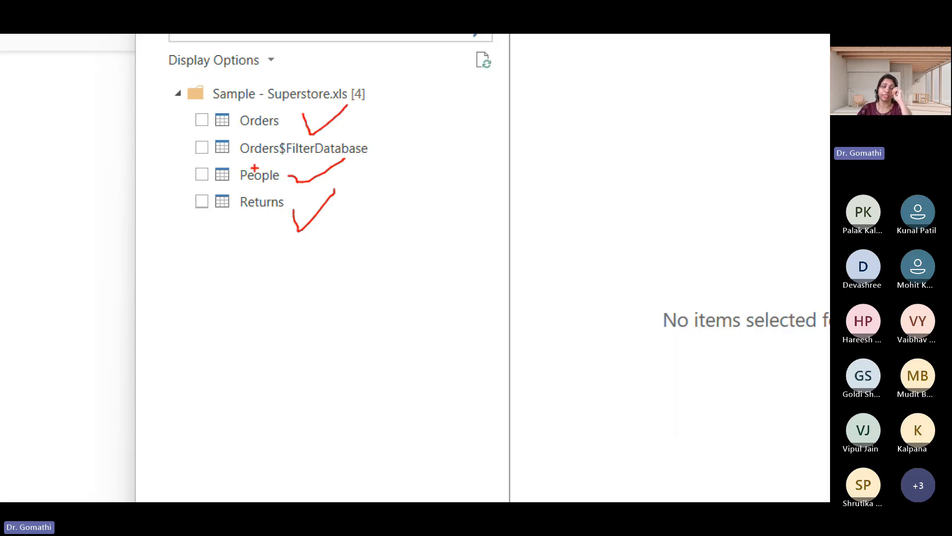
# Select the Returns, People and Orders tables of the Sample - Superstore workbook for import
pyautogui.moveTo(254, 160); pyautogui.dragTo(375, 159)
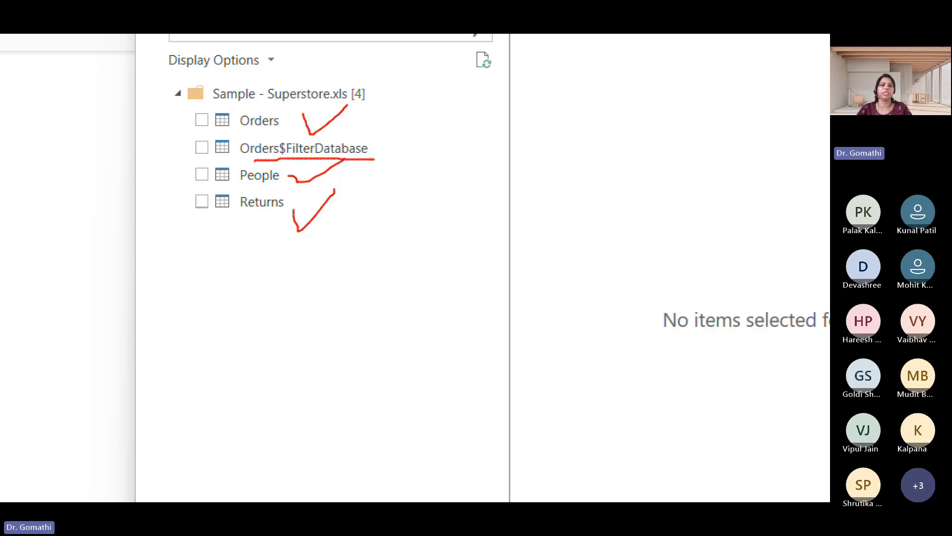
pyautogui.click(211, 194)
pyautogui.click(210, 183)
pyautogui.click(209, 155)
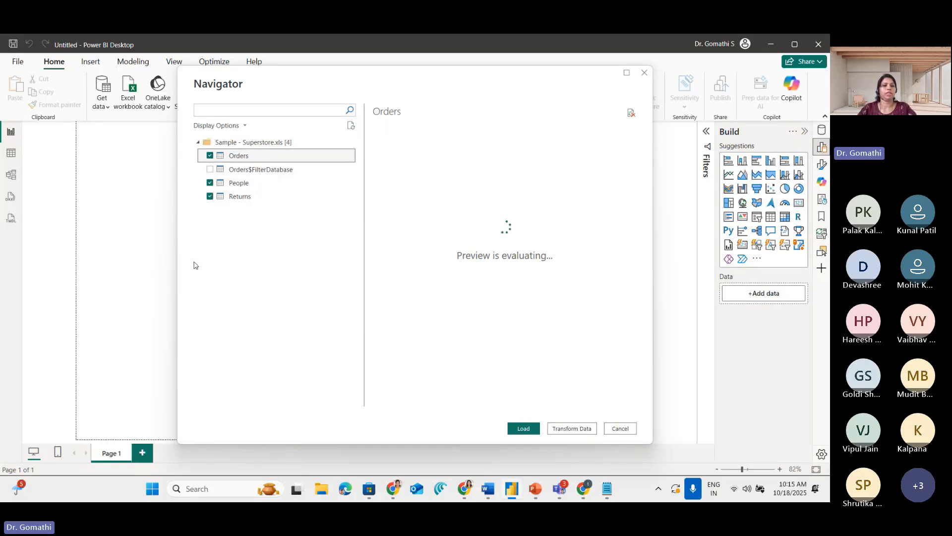
# Temporarily circle the Returns table's checkbox in the Navigator with an annotation stroke
pyautogui.hotkey('ctrl', '1')
pyautogui.click(218, 194)
pyautogui.moveTo(209, 179)
pyautogui.mouseDown()
pyautogui.moveTo(198, 192)
pyautogui.moveTo(228, 187)
pyautogui.moveTo(203, 178)
pyautogui.mouseUp()
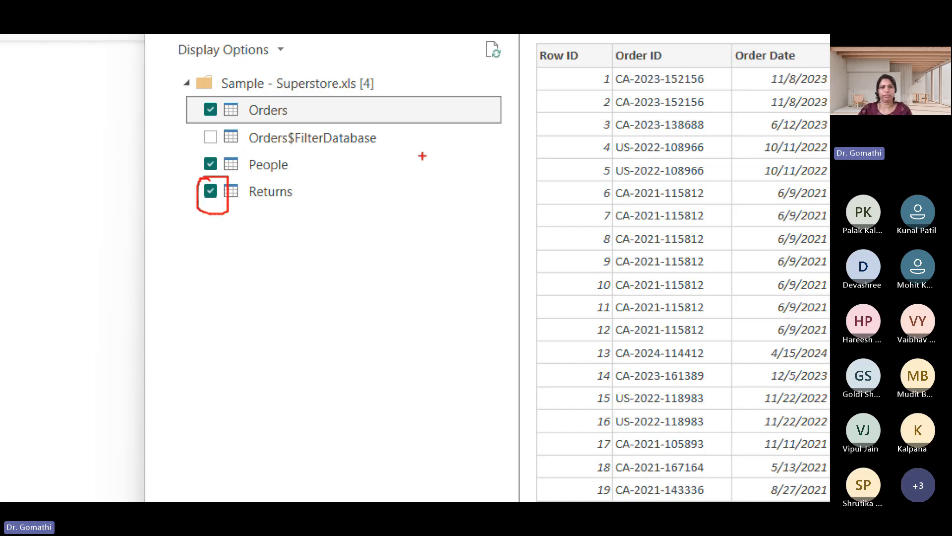
pyautogui.press('Escape')
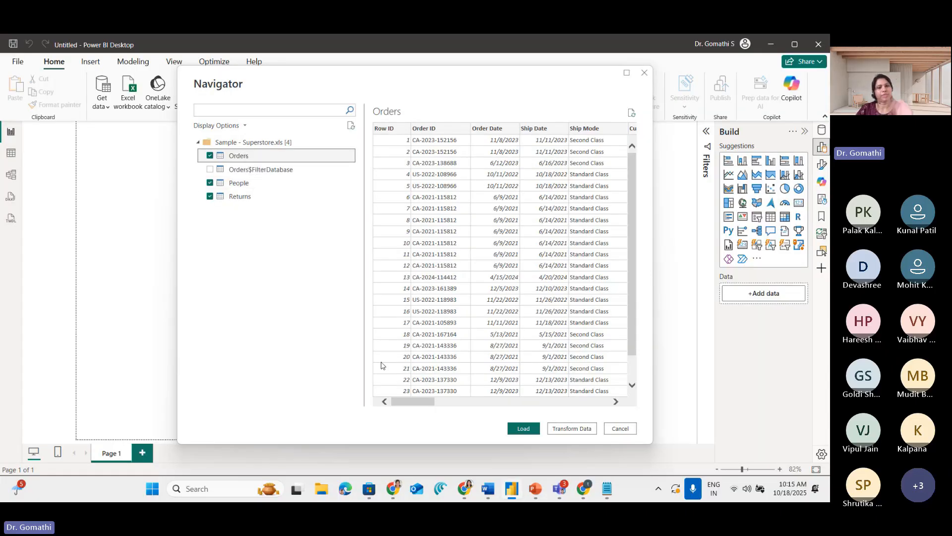
# Examine the Orders table preview, marking across its rows and viewing through to the Sales, Quantity, Discount and Profit columns
pyautogui.hotkey('ctrl', '1')
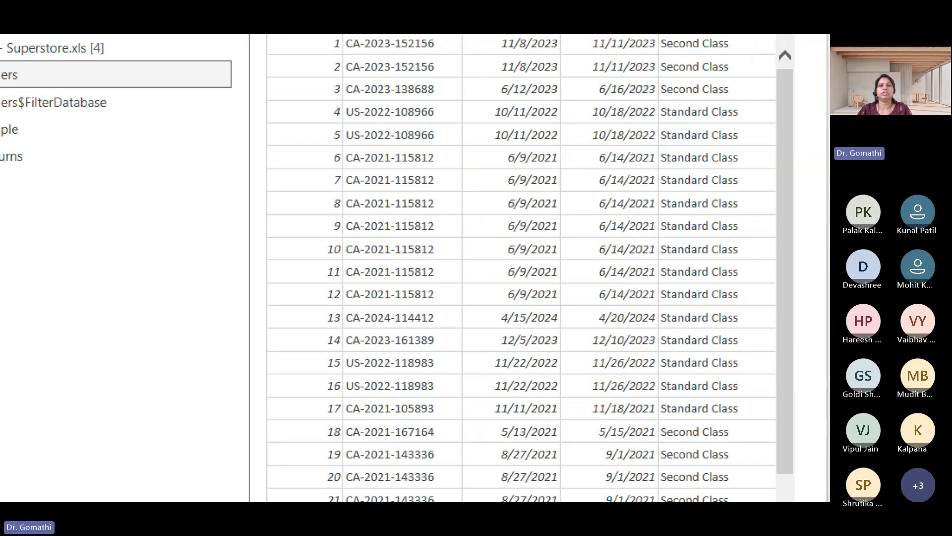
pyautogui.moveTo(301, 84); pyautogui.dragTo(757, 79)
pyautogui.press('Escape')
pyautogui.moveTo(403, 402); pyautogui.dragTo(574, 392)
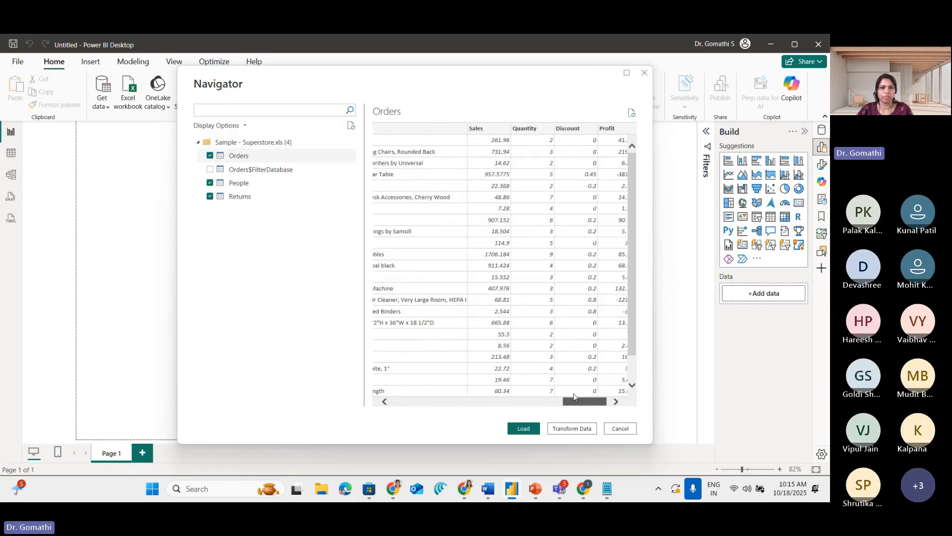
# Preview the People table and mark its Column1 and Column2 headers and the Person and Region row
pyautogui.click(253, 189)
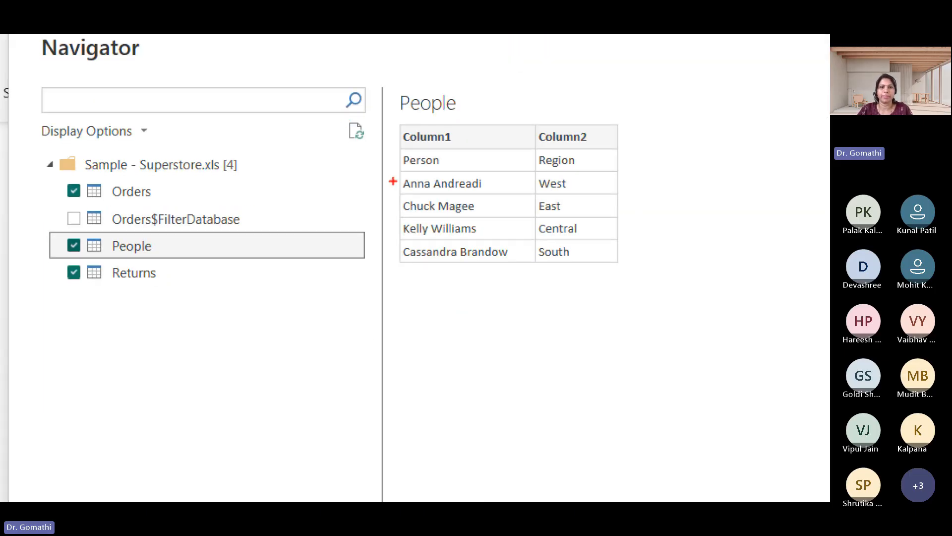
pyautogui.moveTo(374, 134)
pyautogui.mouseDown()
pyautogui.moveTo(428, 133)
pyautogui.moveTo(393, 146)
pyautogui.mouseUp()
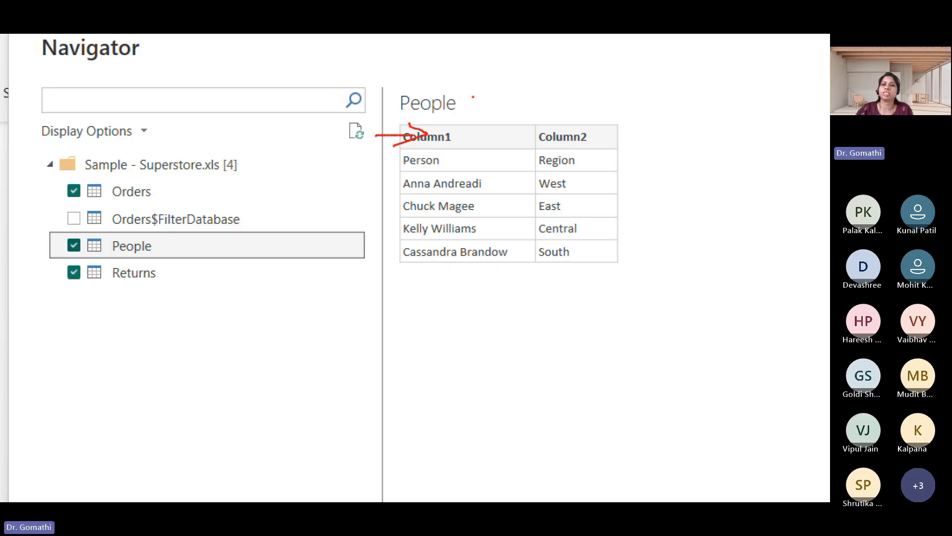
pyautogui.moveTo(397, 168)
pyautogui.mouseDown()
pyautogui.moveTo(534, 176)
pyautogui.moveTo(597, 166)
pyautogui.moveTo(588, 148)
pyautogui.moveTo(412, 148)
pyautogui.moveTo(371, 163)
pyautogui.moveTo(396, 167)
pyautogui.moveTo(471, 141)
pyautogui.mouseUp()
pyautogui.moveTo(618, 160)
pyautogui.mouseDown()
pyautogui.moveTo(616, 139)
pyautogui.moveTo(621, 146)
pyautogui.mouseUp()
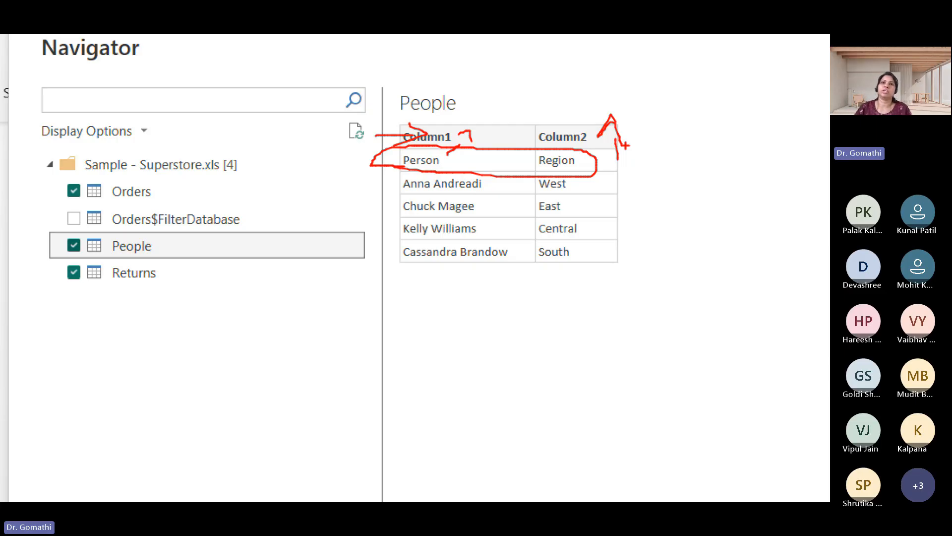
# Preview the Returns table and temporarily circle its Column1 and Column2 headers
pyautogui.click(157, 277)
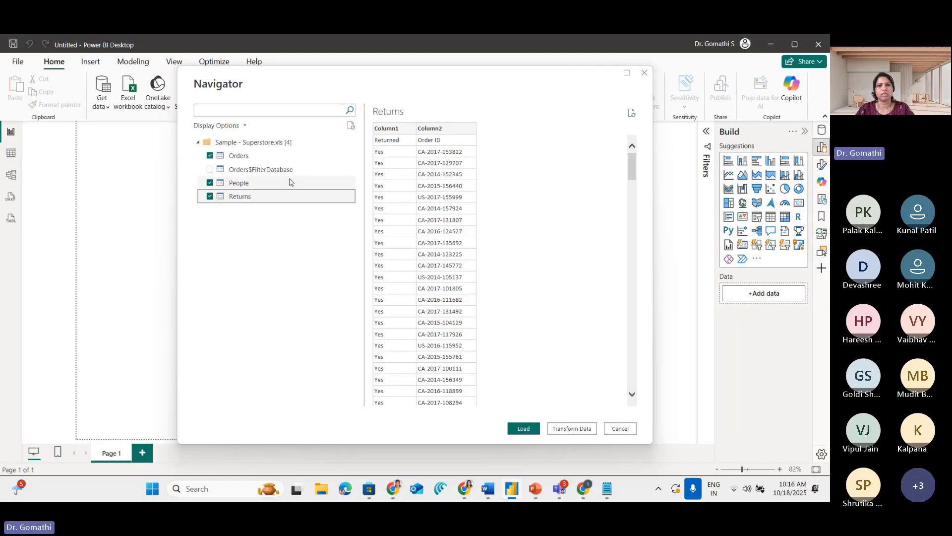
pyautogui.press('super')
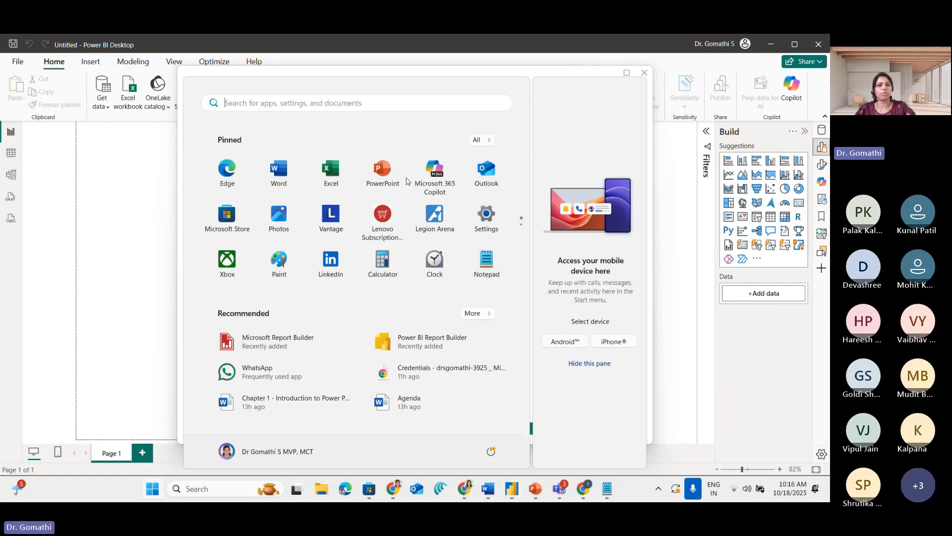
pyautogui.press('super')
pyautogui.hotkey('ctrl', '1')
pyautogui.click(447, 98)
pyautogui.moveTo(349, 147)
pyautogui.mouseDown()
pyautogui.moveTo(320, 131)
pyautogui.moveTo(324, 142)
pyautogui.mouseUp()
pyautogui.moveTo(441, 149); pyautogui.dragTo(370, 142)
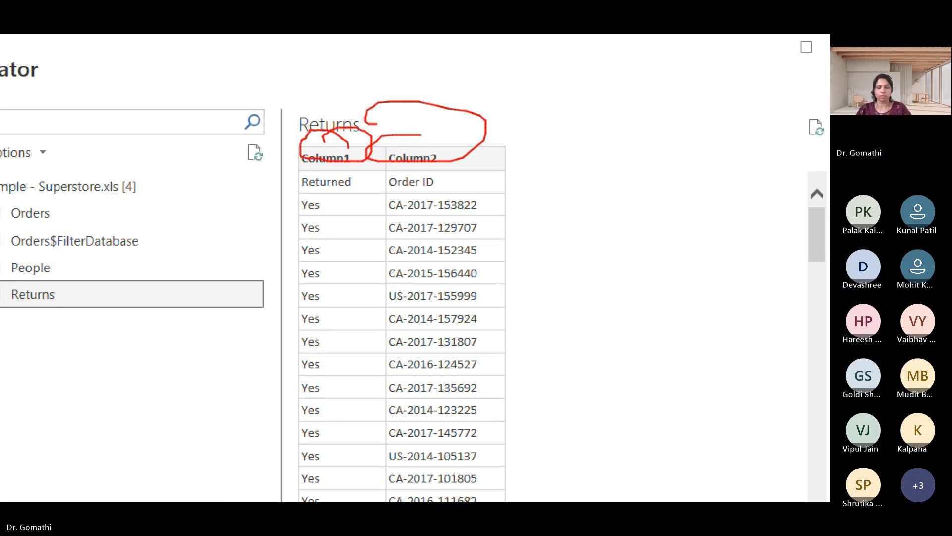
pyautogui.press('Escape')
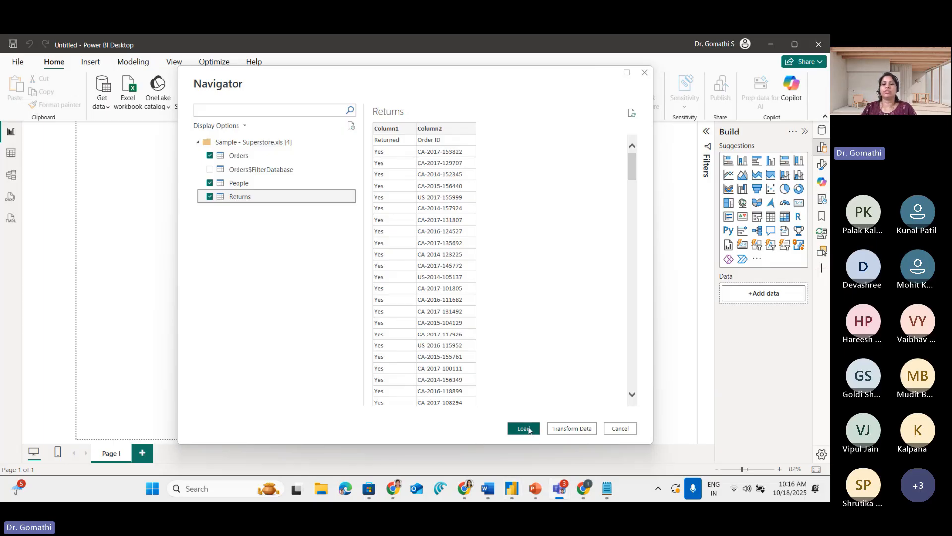
# Temporarily circle the Navigator's Load and Transform Data options and annotate Load with an arrow and the handwritten label "Power BI"
pyautogui.moveTo(540, 412)
pyautogui.mouseDown()
pyautogui.moveTo(503, 416)
pyautogui.moveTo(504, 400)
pyautogui.mouseUp()
pyautogui.moveTo(672, 391)
pyautogui.mouseDown()
pyautogui.moveTo(653, 421)
pyautogui.moveTo(592, 395)
pyautogui.mouseUp()
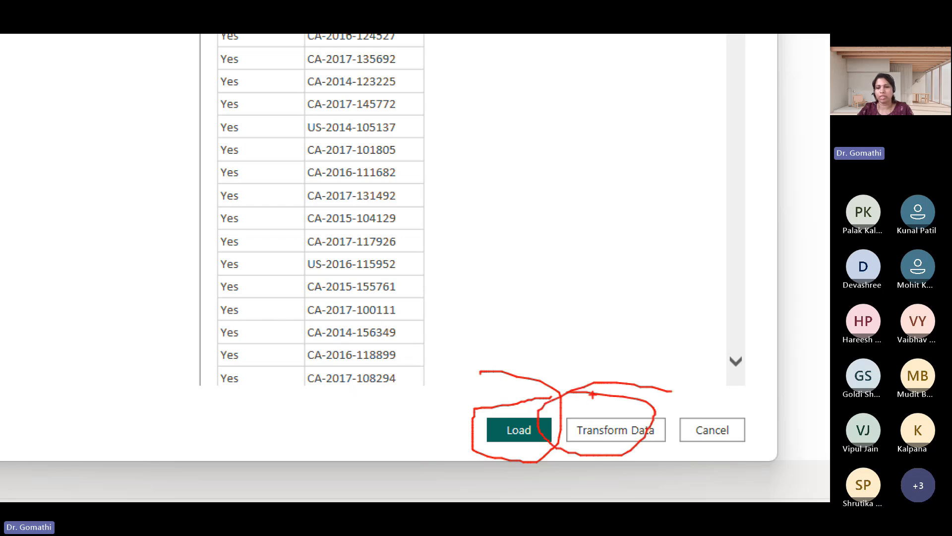
pyautogui.moveTo(707, 399); pyautogui.dragTo(624, 372)
pyautogui.moveTo(491, 290)
pyautogui.mouseDown()
pyautogui.moveTo(507, 414)
pyautogui.moveTo(523, 414)
pyautogui.moveTo(532, 398)
pyautogui.mouseUp()
pyautogui.moveTo(251, 425)
pyautogui.mouseDown()
pyautogui.moveTo(259, 459)
pyautogui.moveTo(264, 409)
pyautogui.moveTo(252, 431)
pyautogui.moveTo(317, 422)
pyautogui.moveTo(356, 449)
pyautogui.moveTo(366, 409)
pyautogui.moveTo(382, 429)
pyautogui.mouseUp()
pyautogui.moveTo(383, 392); pyautogui.dragTo(389, 430)
pyautogui.moveTo(413, 389)
pyautogui.mouseDown()
pyautogui.moveTo(415, 422)
pyautogui.moveTo(436, 378)
pyautogui.mouseUp()
pyautogui.moveTo(409, 423); pyautogui.dragTo(439, 409)
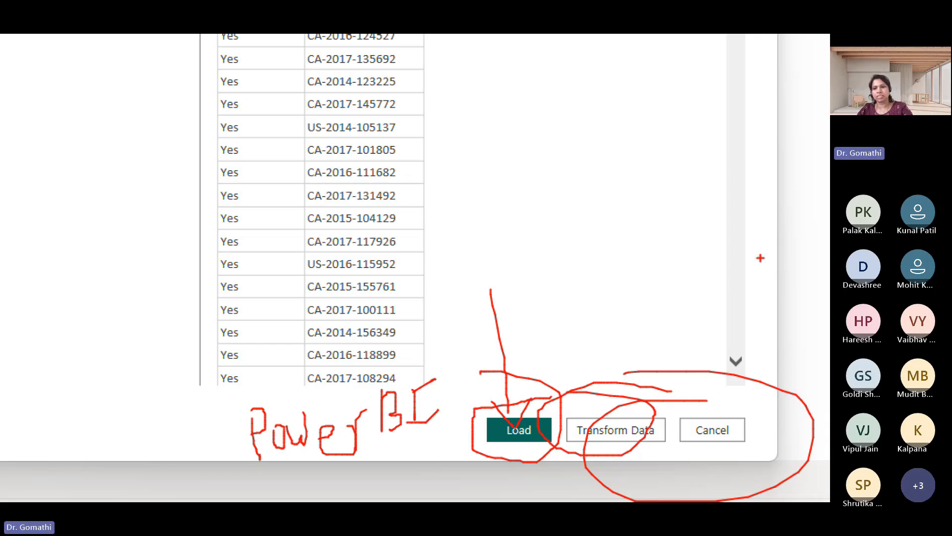
# Temporarily annotate the Transform Data option with a pink arrow and the handwritten label "Power Query"
pyautogui.moveTo(594, 268)
pyautogui.mouseDown()
pyautogui.moveTo(617, 415)
pyautogui.moveTo(643, 375)
pyautogui.mouseUp()
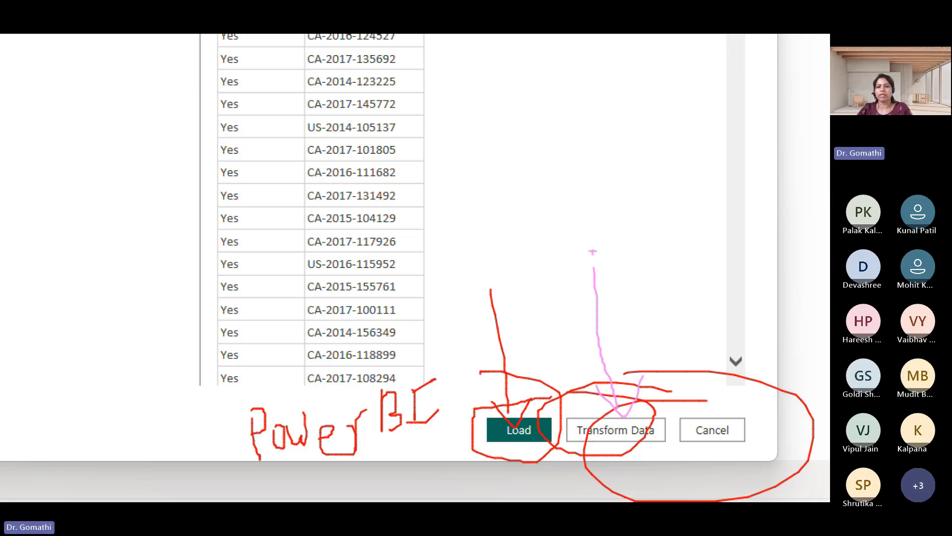
pyautogui.moveTo(553, 196)
pyautogui.mouseDown()
pyautogui.moveTo(553, 264)
pyautogui.moveTo(569, 190)
pyautogui.mouseUp()
pyautogui.moveTo(551, 226); pyautogui.dragTo(564, 226)
pyautogui.moveTo(556, 189)
pyautogui.mouseDown()
pyautogui.moveTo(591, 201)
pyautogui.moveTo(561, 222)
pyautogui.mouseUp()
pyautogui.moveTo(588, 235)
pyautogui.mouseDown()
pyautogui.moveTo(585, 248)
pyautogui.moveTo(588, 238)
pyautogui.moveTo(650, 234)
pyautogui.moveTo(671, 256)
pyautogui.mouseUp()
pyautogui.moveTo(675, 248); pyautogui.dragTo(693, 196)
pyautogui.moveTo(631, 303)
pyautogui.mouseDown()
pyautogui.moveTo(620, 297)
pyautogui.moveTo(656, 317)
pyautogui.moveTo(736, 300)
pyautogui.moveTo(765, 382)
pyautogui.moveTo(741, 371)
pyautogui.mouseUp()
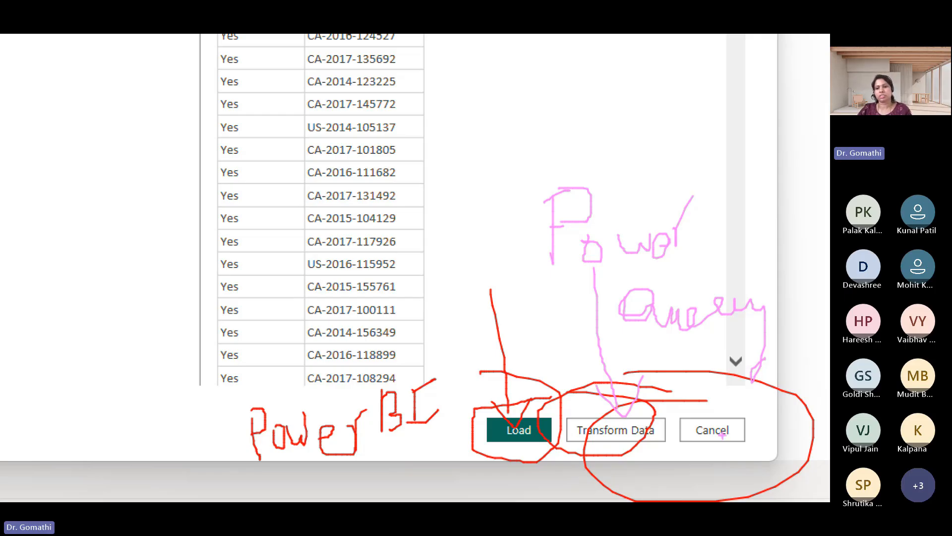
# Temporarily cross out the Cancel option in green, then clear all annotations from the Navigator
pyautogui.moveTo(700, 415); pyautogui.dragTo(749, 452)
pyautogui.moveTo(739, 381); pyautogui.dragTo(682, 462)
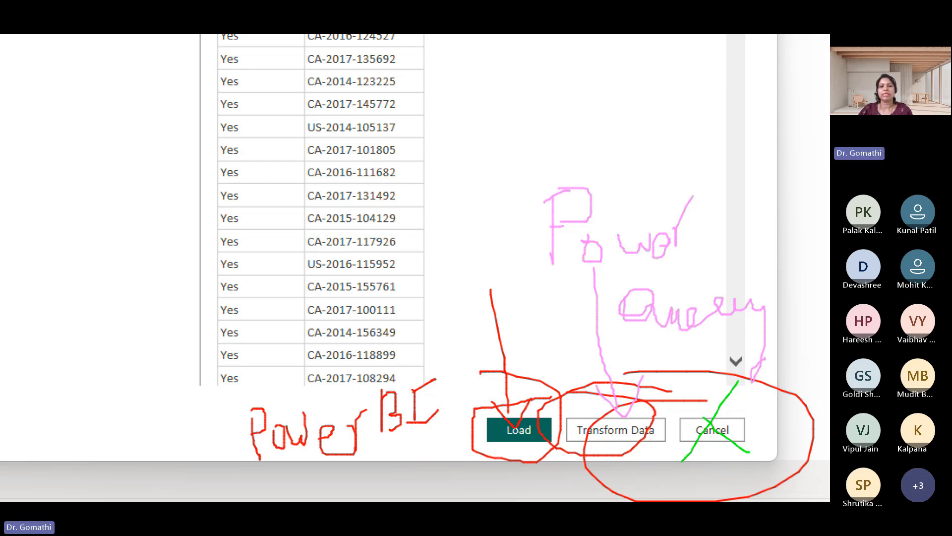
pyautogui.press('Escape')
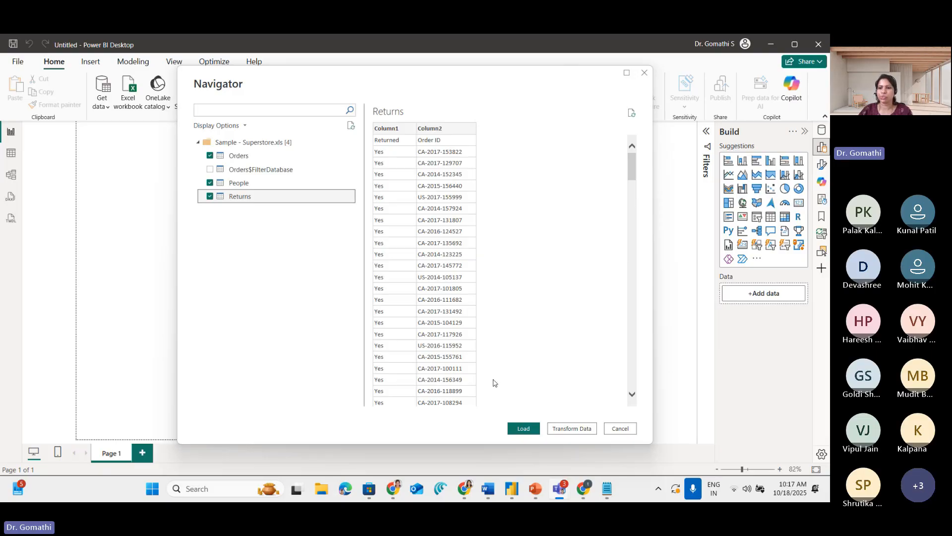
# Circle the Load option briefly and load the selected Orders, People and Returns tables directly into the report
pyautogui.hotkey('ctrl', '1')
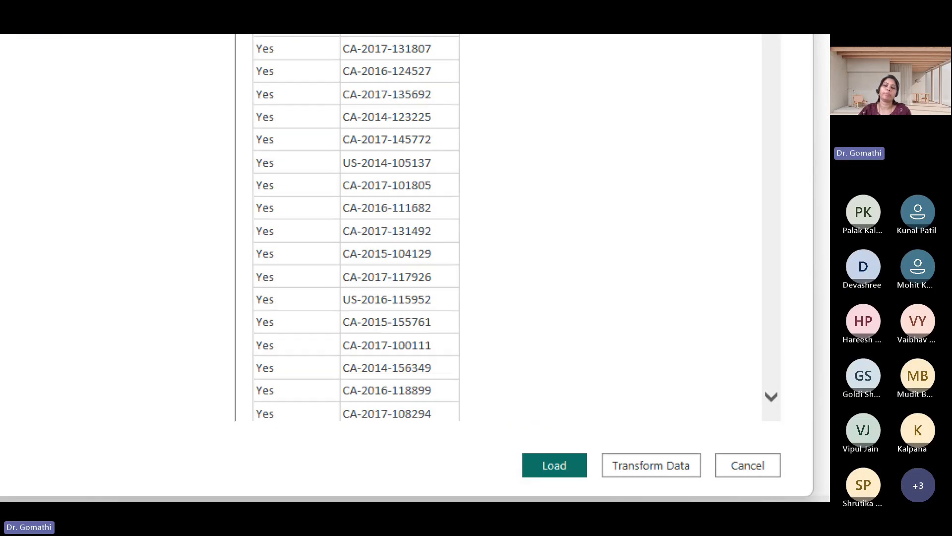
pyautogui.click(497, 415)
pyautogui.moveTo(563, 418)
pyautogui.mouseDown()
pyautogui.moveTo(503, 426)
pyautogui.moveTo(505, 439)
pyautogui.mouseUp()
pyautogui.press('Escape')
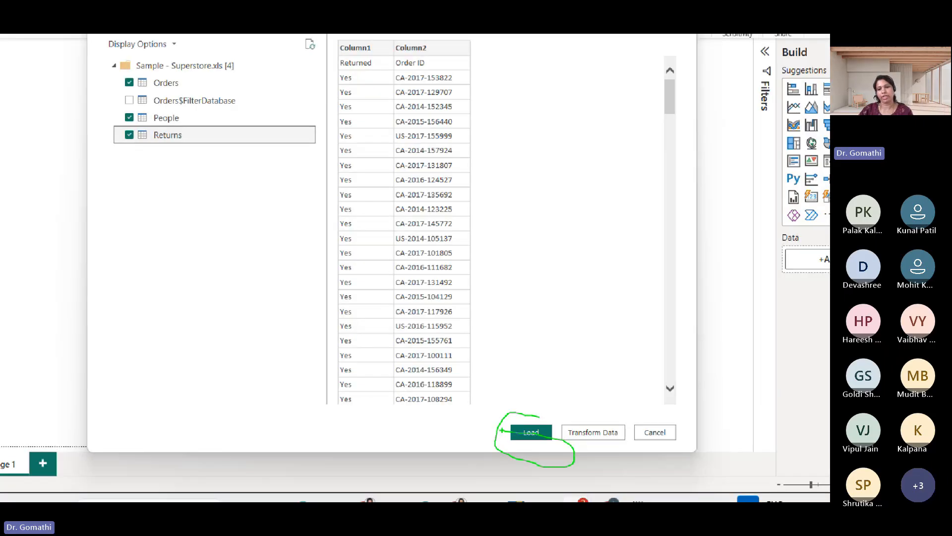
pyautogui.click(521, 429)
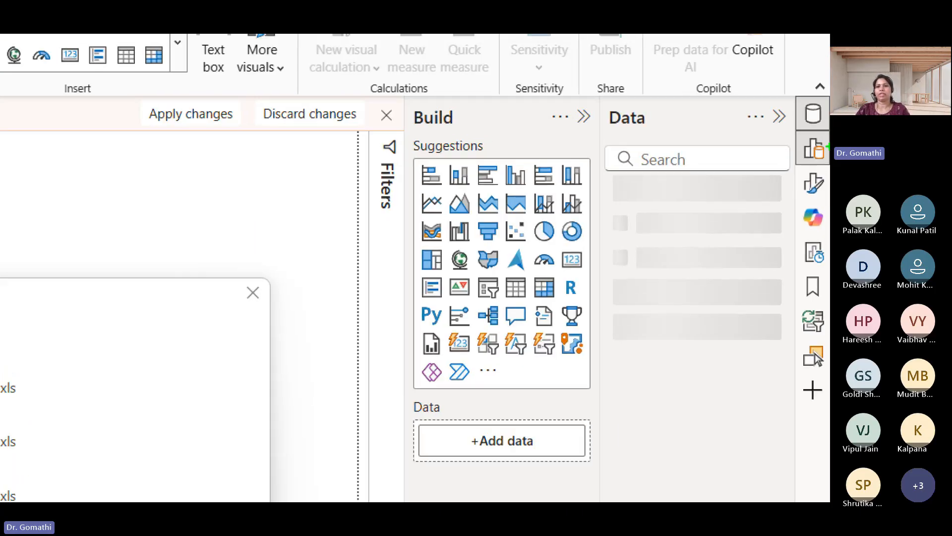
# Temporarily outline the Data pane in red and examine the tables listed in it
pyautogui.moveTo(733, 97)
pyautogui.mouseDown()
pyautogui.moveTo(679, 108)
pyautogui.moveTo(585, 191)
pyautogui.moveTo(749, 457)
pyautogui.moveTo(800, 105)
pyautogui.moveTo(669, 94)
pyautogui.mouseUp()
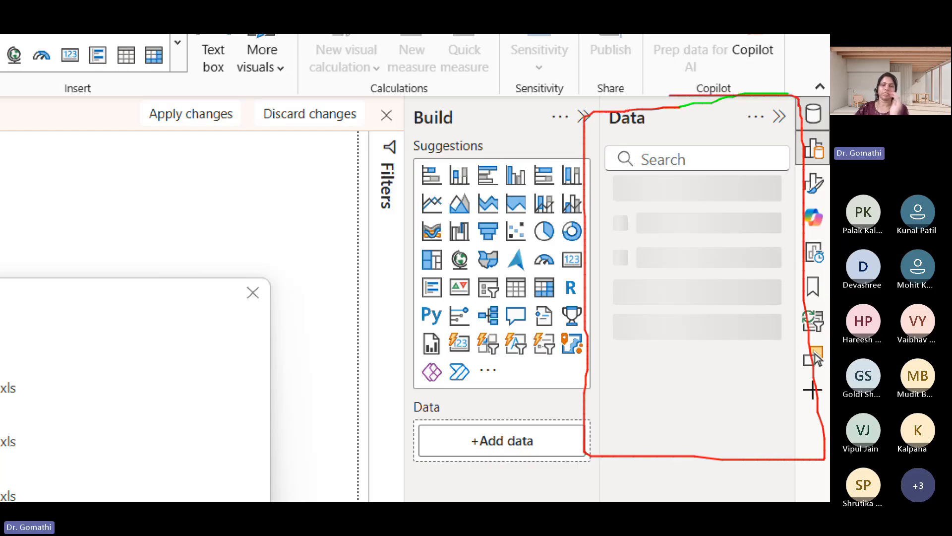
pyautogui.press('Escape')
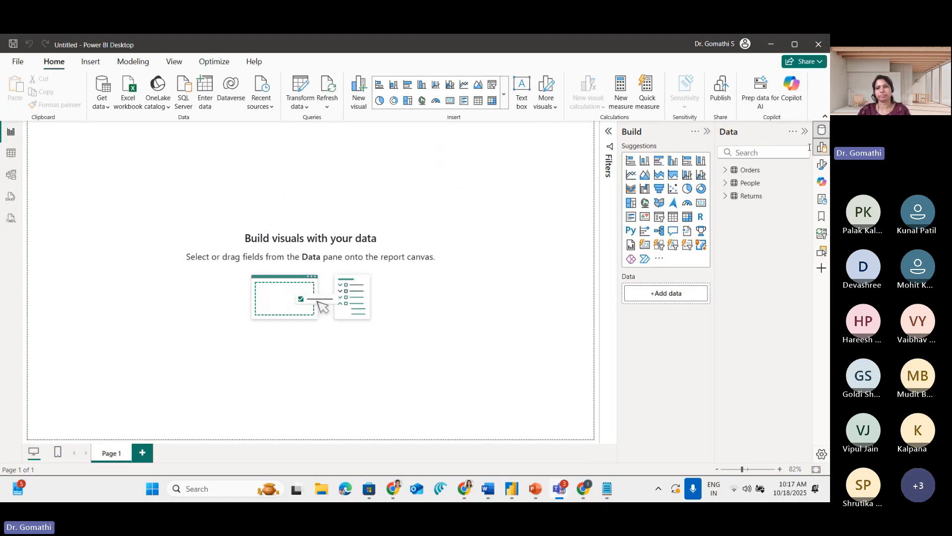
pyautogui.hotkey('ctrl', '1')
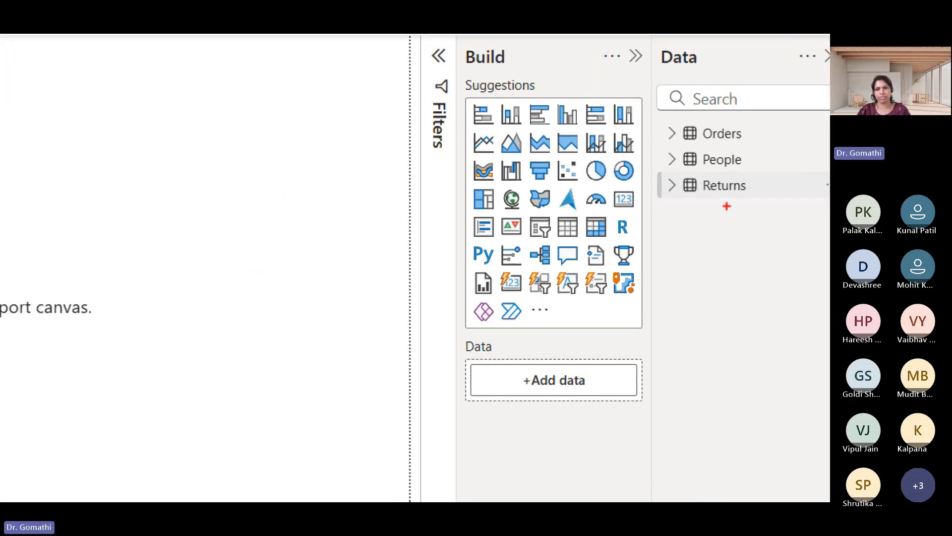
pyautogui.press('Escape')
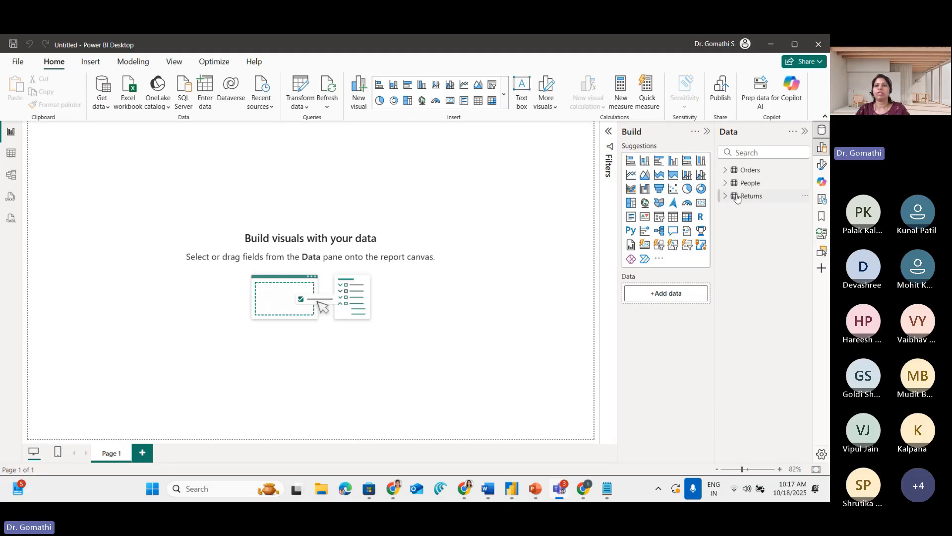
# Expand the People and Returns tables in the Data pane and mark their Column1 and Column2 fields
pyautogui.click(726, 183)
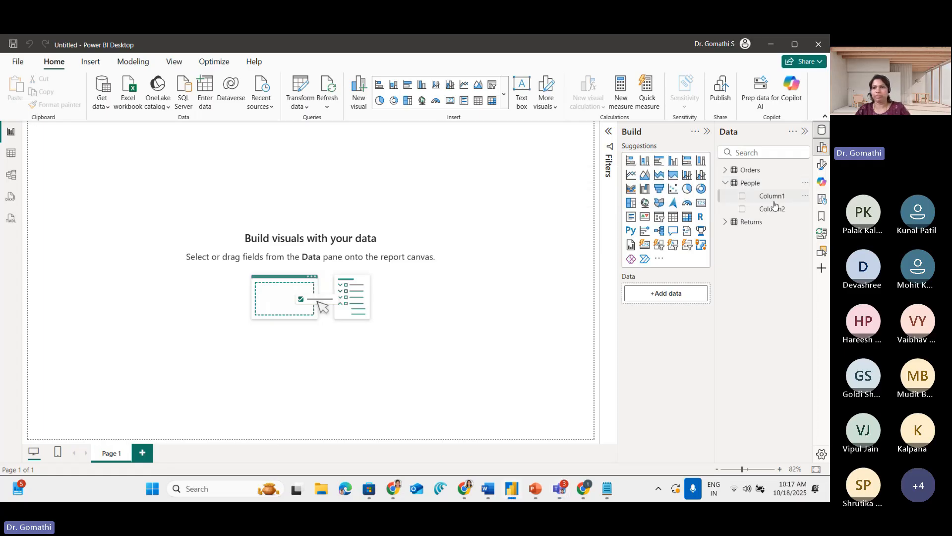
pyautogui.moveTo(695, 203); pyautogui.dragTo(739, 205)
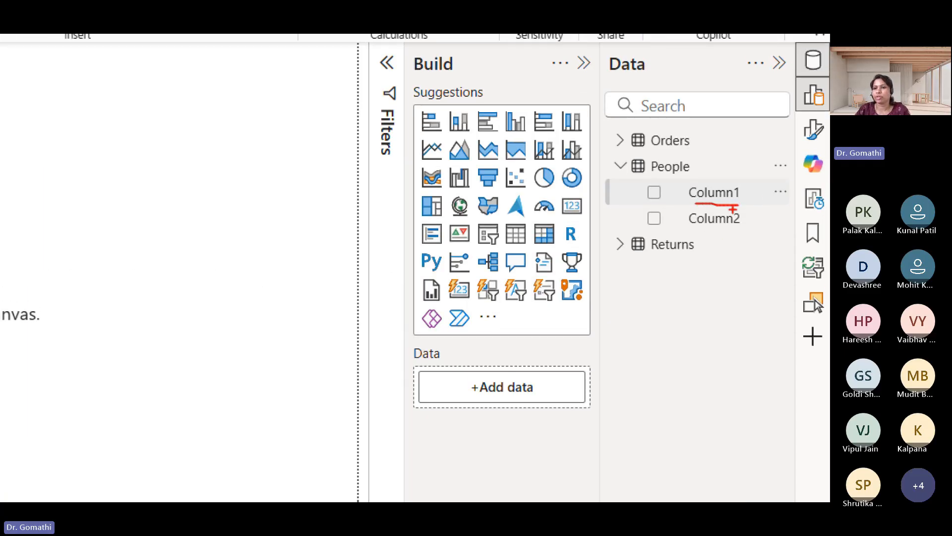
pyautogui.moveTo(686, 235); pyautogui.dragTo(755, 236)
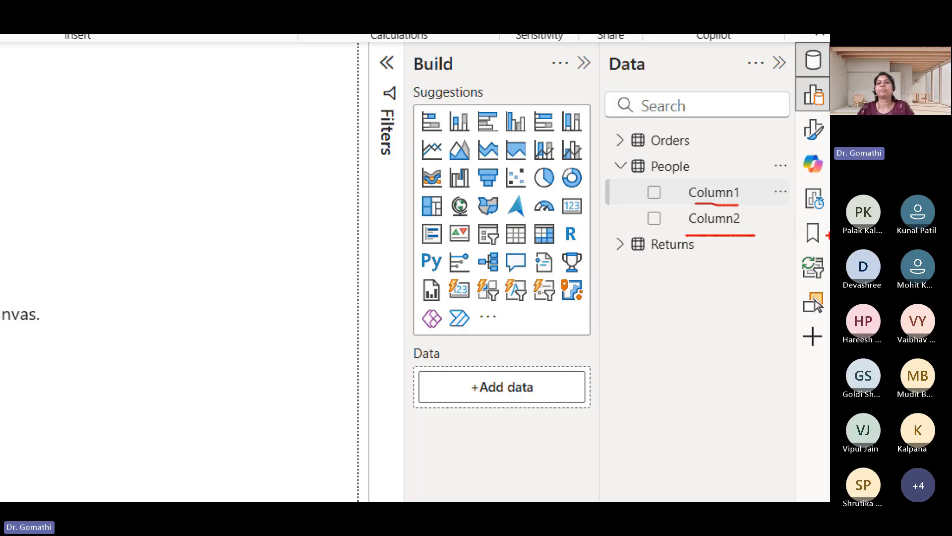
pyautogui.click(620, 244)
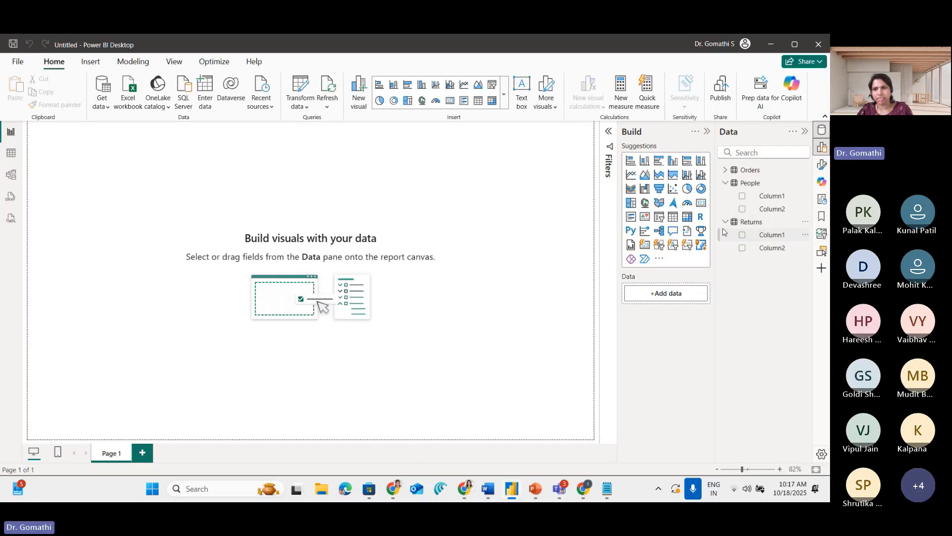
pyautogui.moveTo(766, 214)
pyautogui.mouseDown()
pyautogui.moveTo(752, 264)
pyautogui.moveTo(735, 181)
pyautogui.mouseUp()
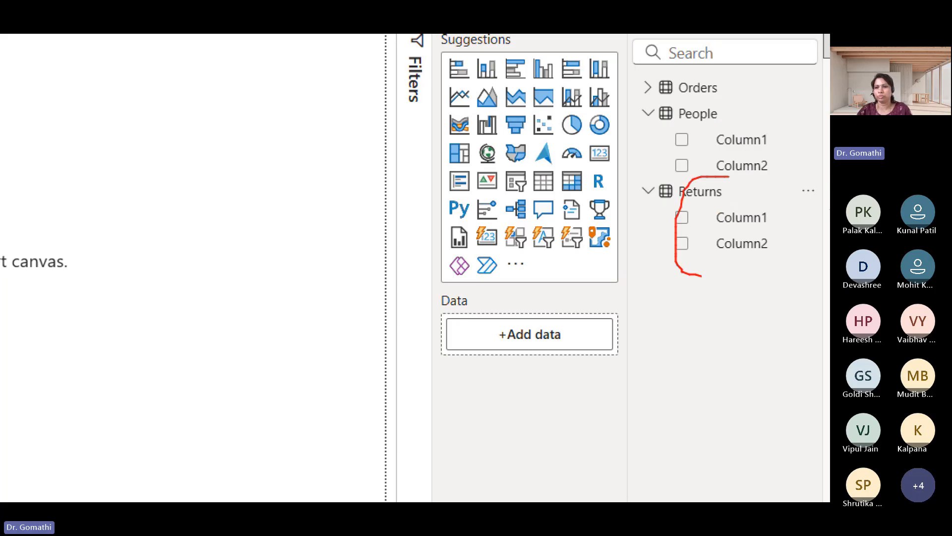
# Expand the Orders table, chart its Sales by Column2 of the People table, and enlarge the visual on Page 1
pyautogui.click(648, 88)
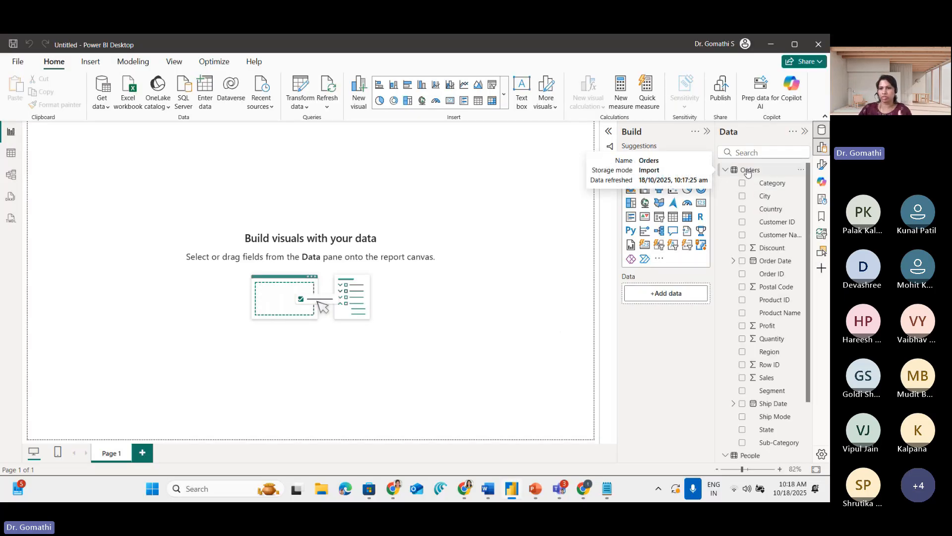
pyautogui.scroll(-3, 780, 387)
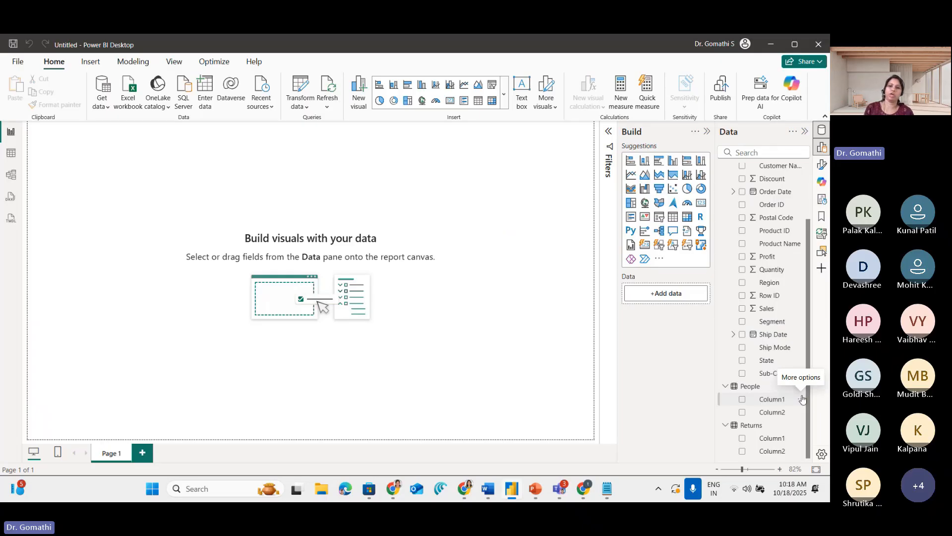
pyautogui.click(742, 415)
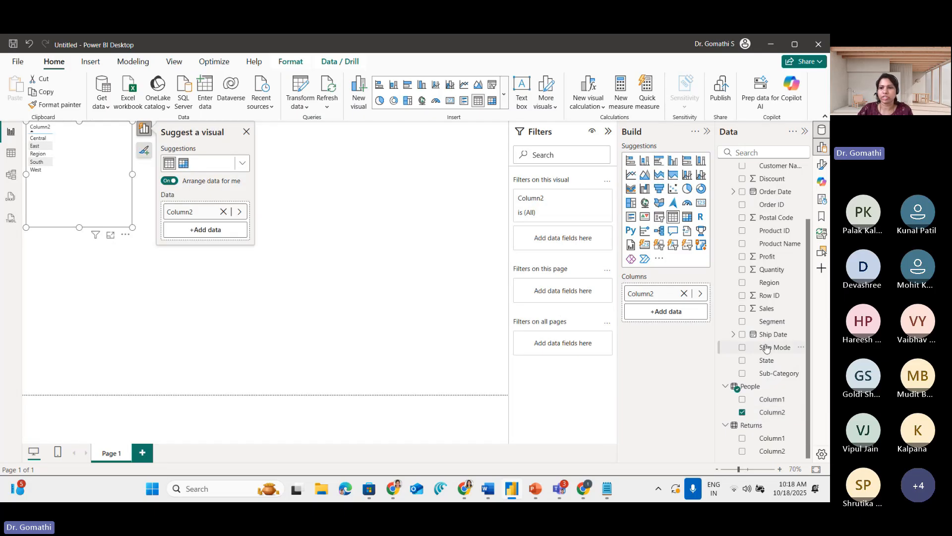
pyautogui.click(741, 309)
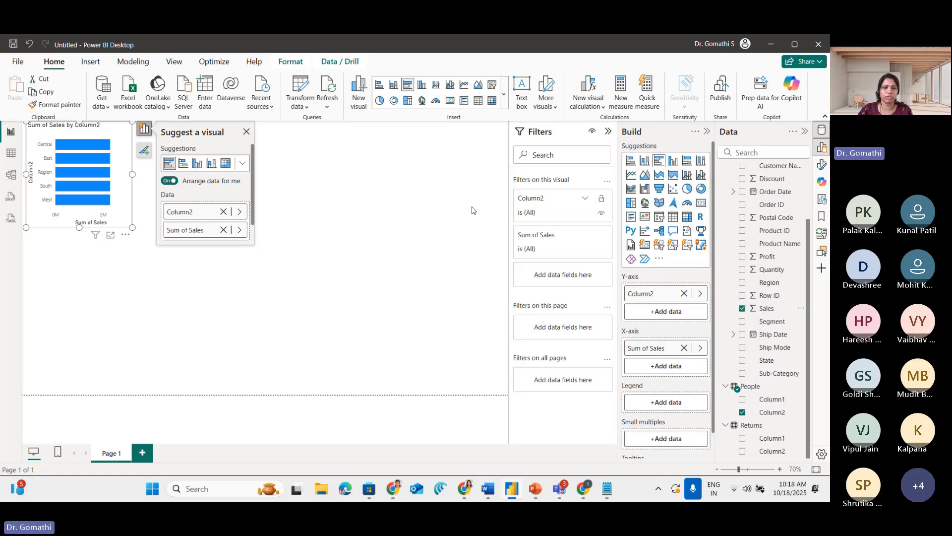
pyautogui.moveTo(132, 227); pyautogui.dragTo(420, 292)
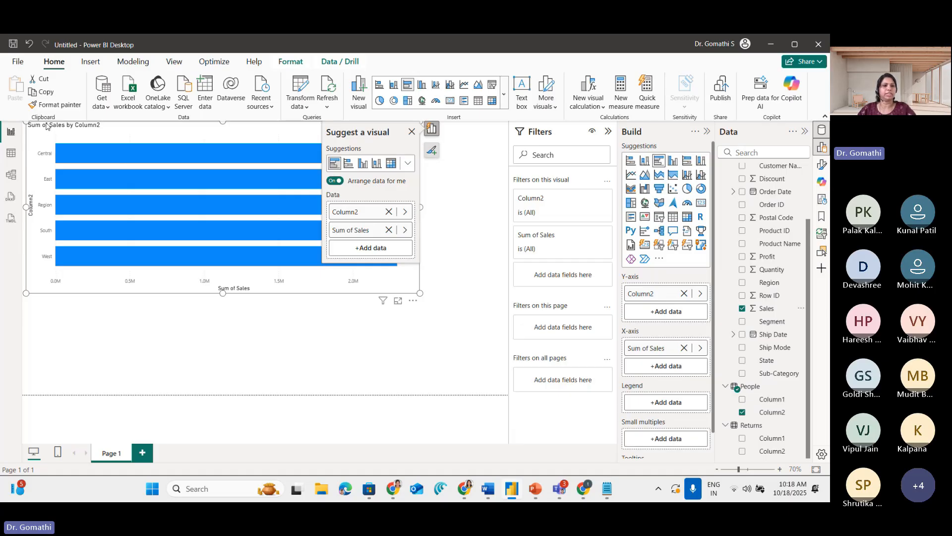
# Mark the title Sum of Sales by Column2 on the bar chart in red
pyautogui.hotkey('ctrl', '1')
pyautogui.click(104, 131)
pyautogui.moveTo(93, 126)
pyautogui.mouseDown()
pyautogui.moveTo(143, 125)
pyautogui.moveTo(11, 130)
pyautogui.moveTo(202, 139)
pyautogui.mouseUp()
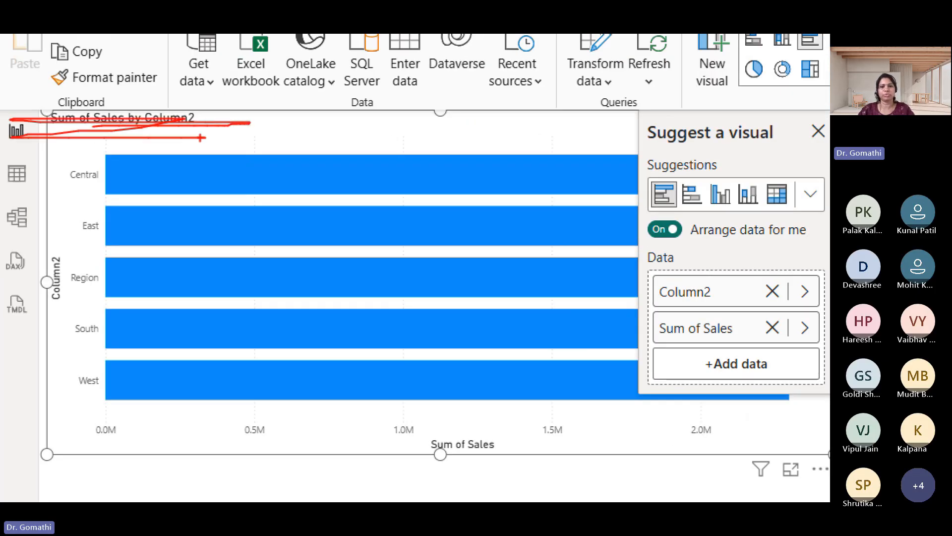
pyautogui.press('Escape')
# Narrow the Sum of Sales by Column2 bar chart and remove it from Page 1
pyautogui.moveTo(420, 293); pyautogui.dragTo(283, 297)
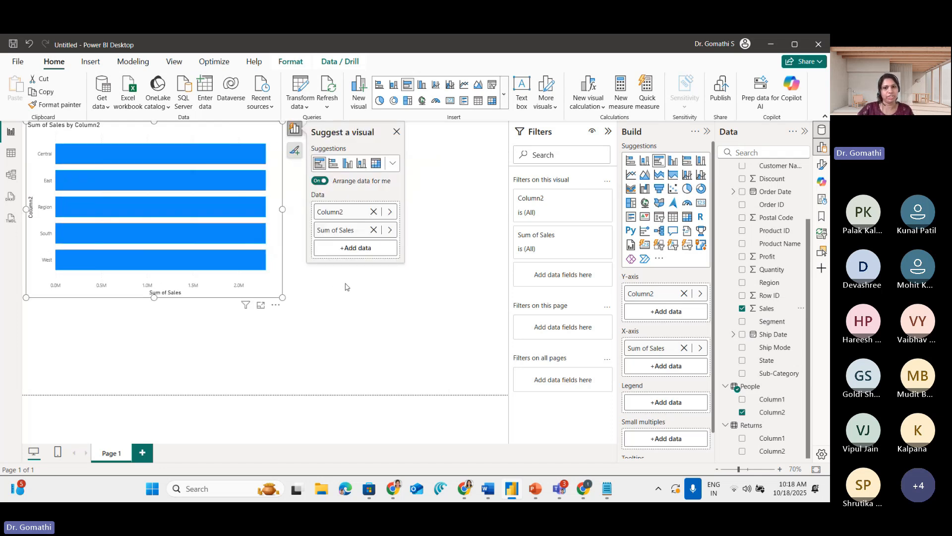
pyautogui.click(276, 305)
pyautogui.click(290, 343)
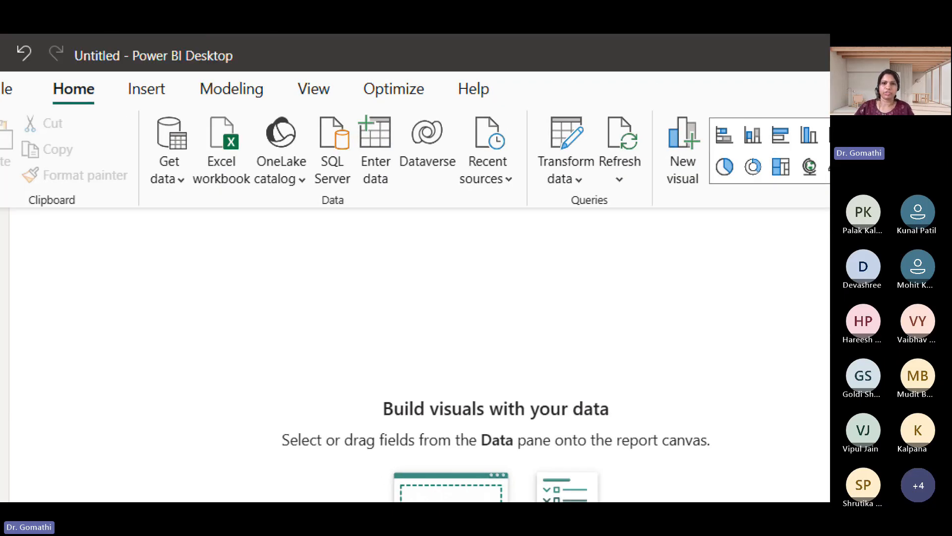
# Circle the Transform data command temporarily and open the loaded tables in a maximized Power Query Editor
pyautogui.moveTo(474, 97)
pyautogui.mouseDown()
pyautogui.moveTo(411, 158)
pyautogui.moveTo(482, 236)
pyautogui.moveTo(484, 176)
pyautogui.moveTo(454, 90)
pyautogui.mouseUp()
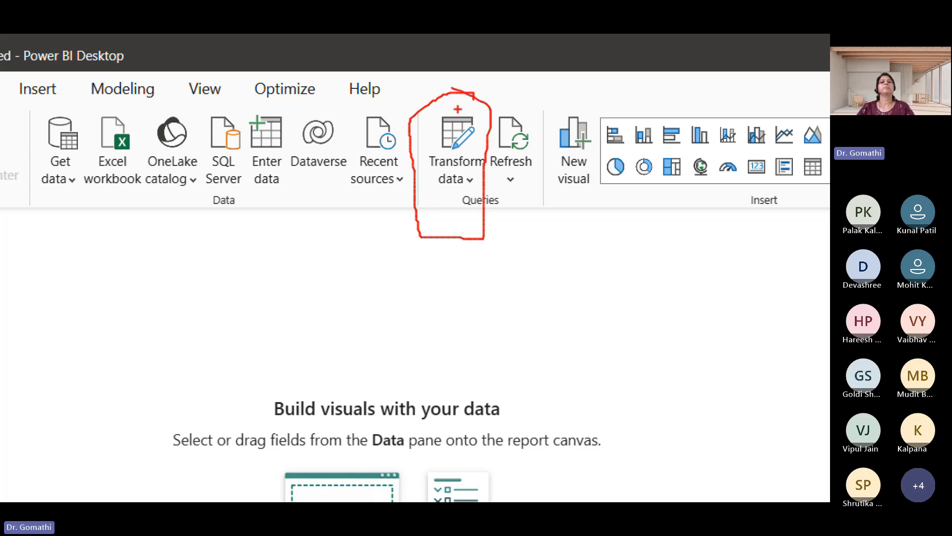
pyautogui.click(298, 107)
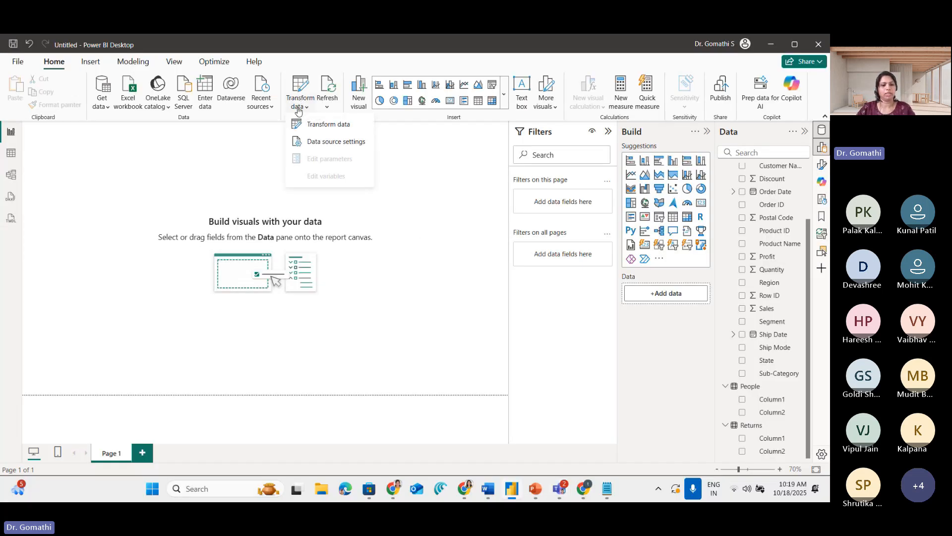
pyautogui.moveTo(305, 129)
pyautogui.mouseDown()
pyautogui.moveTo(337, 130)
pyautogui.moveTo(294, 161)
pyautogui.moveTo(343, 164)
pyautogui.mouseUp()
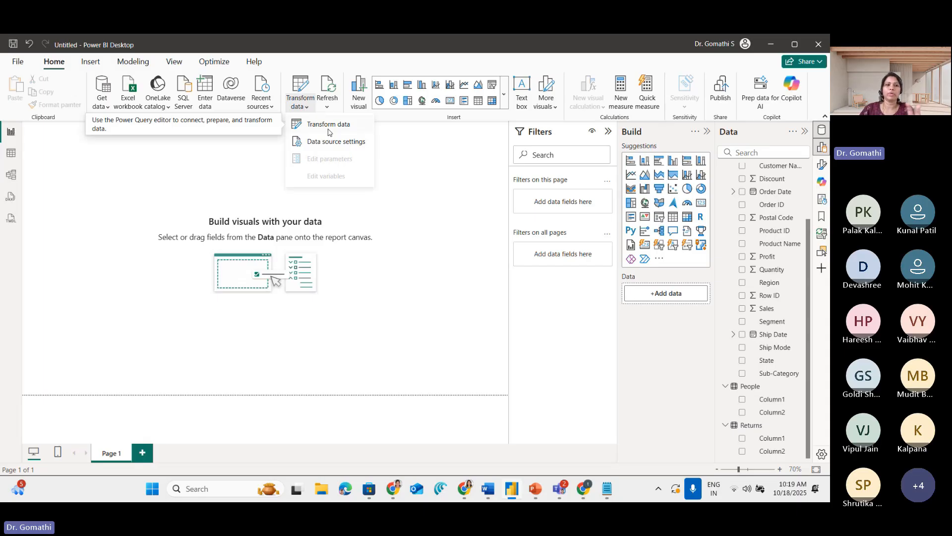
pyautogui.click(329, 128)
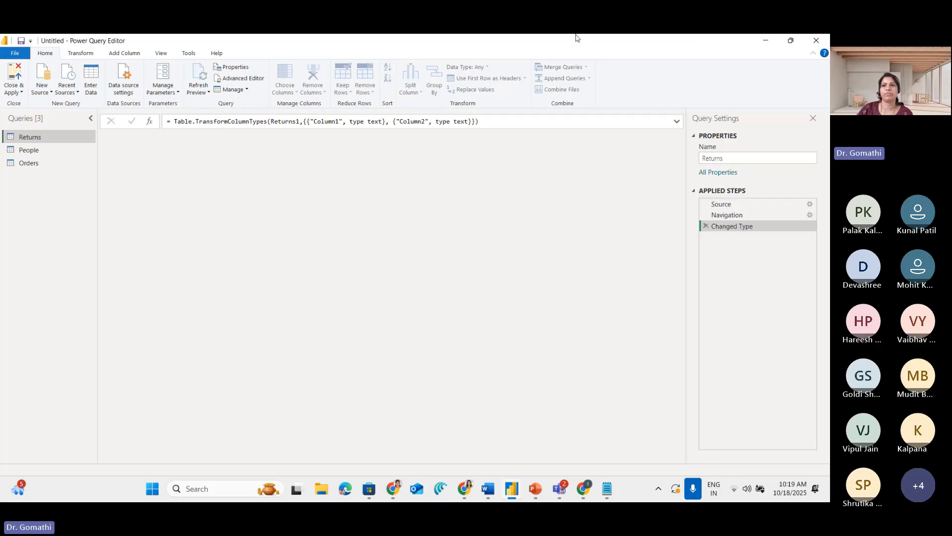
pyautogui.click(791, 40)
pyautogui.moveTo(443, 114); pyautogui.dragTo(460, 76)
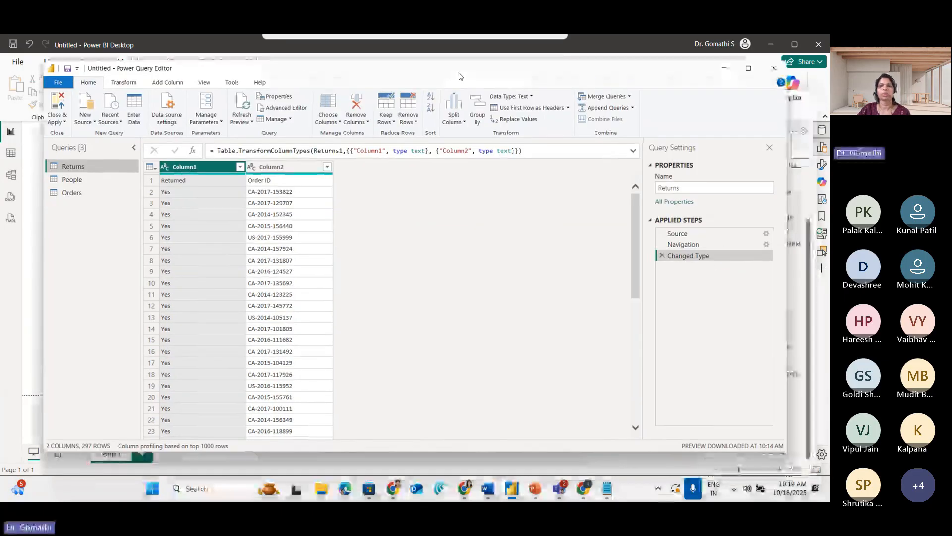
pyautogui.click(749, 69)
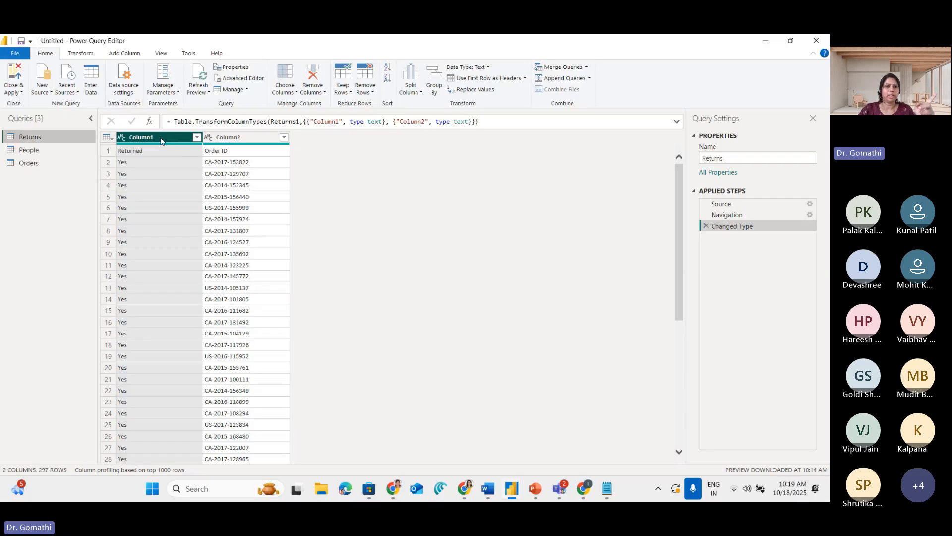
# Mark the Use First Row as Headers command and apply it to the Returns table
pyautogui.doubleClick(162, 140)
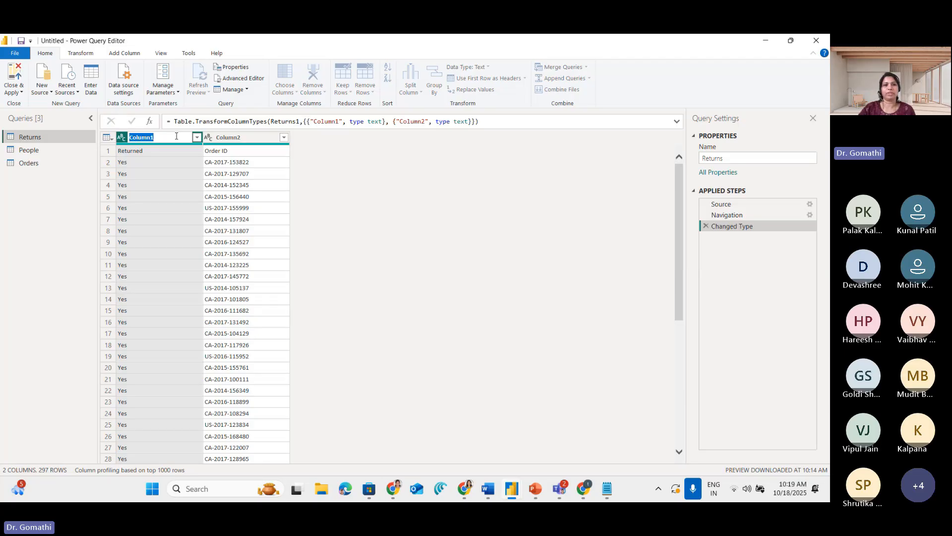
pyautogui.click(64, 262)
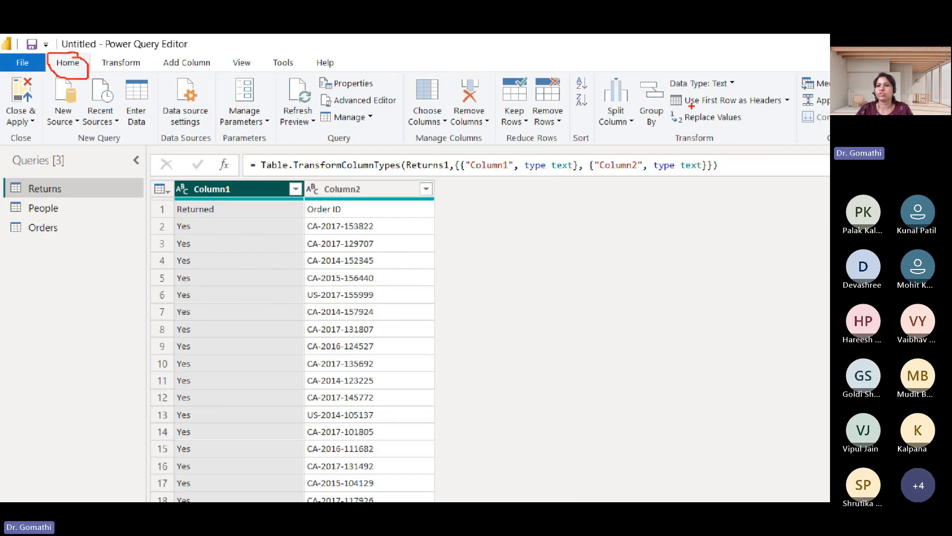
pyautogui.moveTo(691, 106)
pyautogui.mouseDown()
pyautogui.moveTo(794, 97)
pyautogui.moveTo(688, 97)
pyautogui.moveTo(708, 107)
pyautogui.moveTo(755, 199)
pyautogui.mouseUp()
pyautogui.moveTo(754, 108)
pyautogui.mouseDown()
pyautogui.moveTo(743, 127)
pyautogui.moveTo(779, 134)
pyautogui.mouseUp()
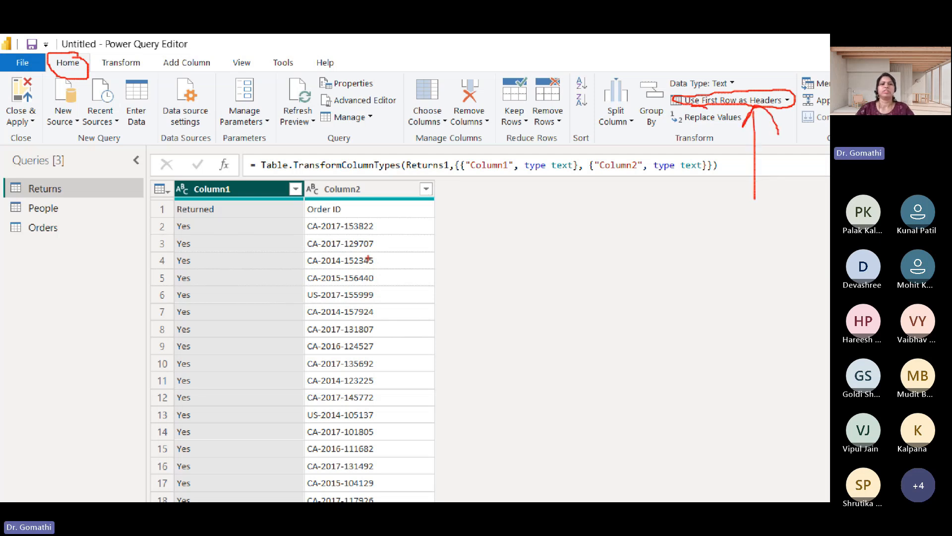
pyautogui.press('Escape')
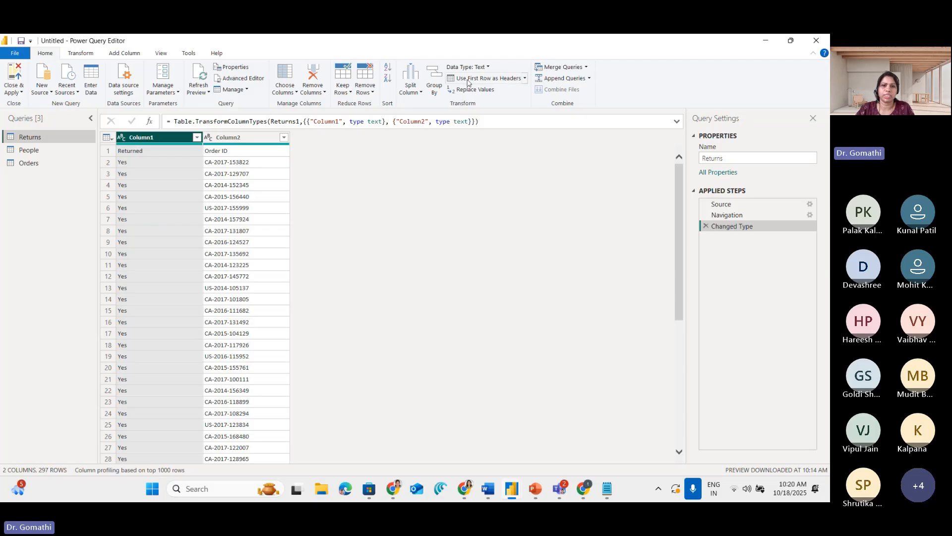
pyautogui.click(483, 79)
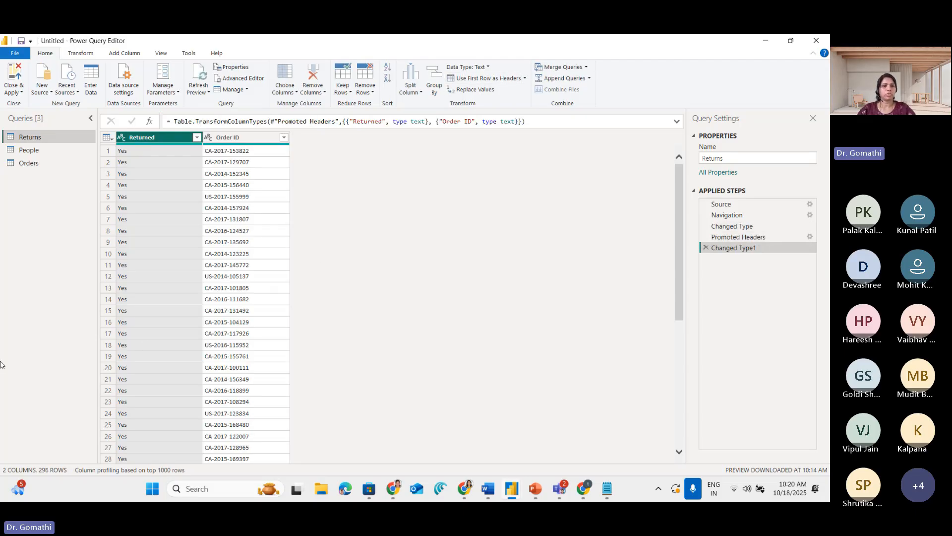
# Draw temporary arrows around the first row and promoted header of the Returned column
pyautogui.hotkey('ctrl', '1')
pyautogui.moveTo(177, 168)
pyautogui.mouseDown()
pyautogui.moveTo(222, 168)
pyautogui.moveTo(214, 192)
pyautogui.mouseUp()
pyautogui.moveTo(235, 155)
pyautogui.mouseDown()
pyautogui.moveTo(185, 140)
pyautogui.moveTo(219, 101)
pyautogui.moveTo(226, 141)
pyautogui.mouseUp()
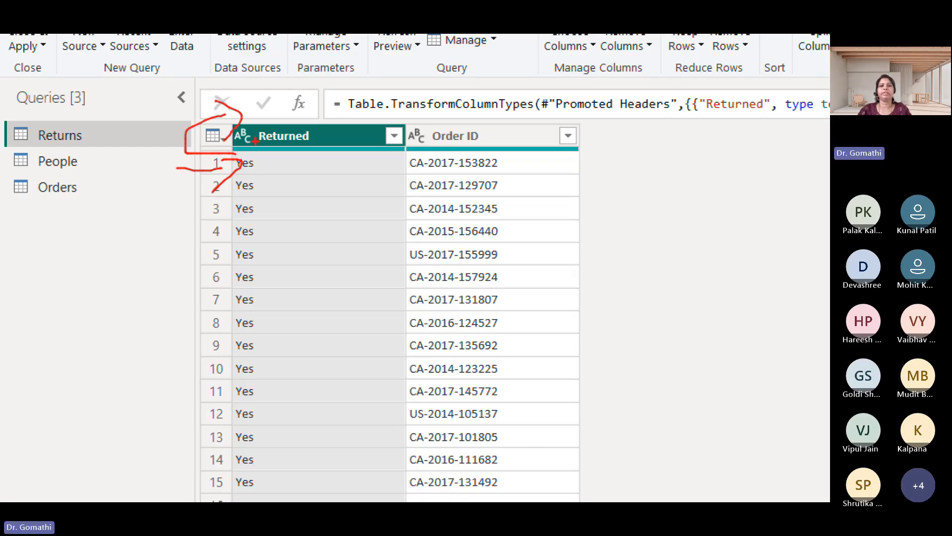
pyautogui.press('Escape')
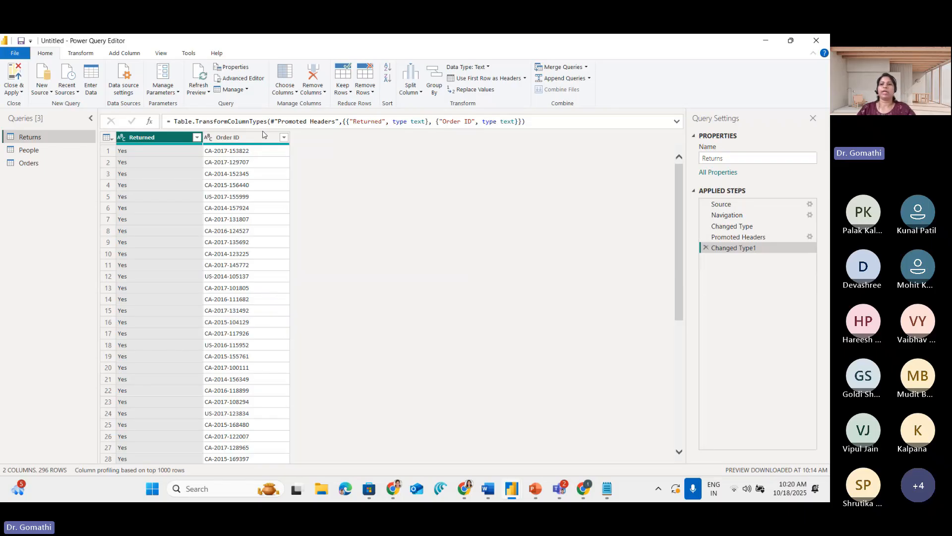
# Circle Changed Type1 and mark the earlier entries in the Returns query's applied steps
pyautogui.hotkey('ctrl', '1')
pyautogui.click(561, 247)
pyautogui.moveTo(730, 234)
pyautogui.mouseDown()
pyautogui.moveTo(681, 227)
pyautogui.moveTo(558, 238)
pyautogui.moveTo(736, 246)
pyautogui.moveTo(635, 239)
pyautogui.mouseUp()
pyautogui.moveTo(553, 159)
pyautogui.mouseDown()
pyautogui.moveTo(645, 128)
pyautogui.moveTo(625, 161)
pyautogui.moveTo(671, 158)
pyautogui.mouseUp()
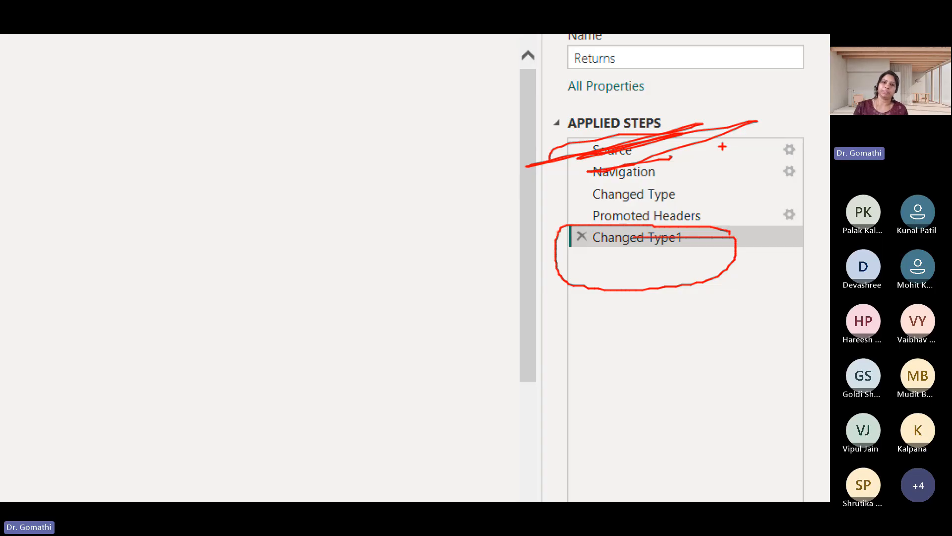
pyautogui.press('Escape')
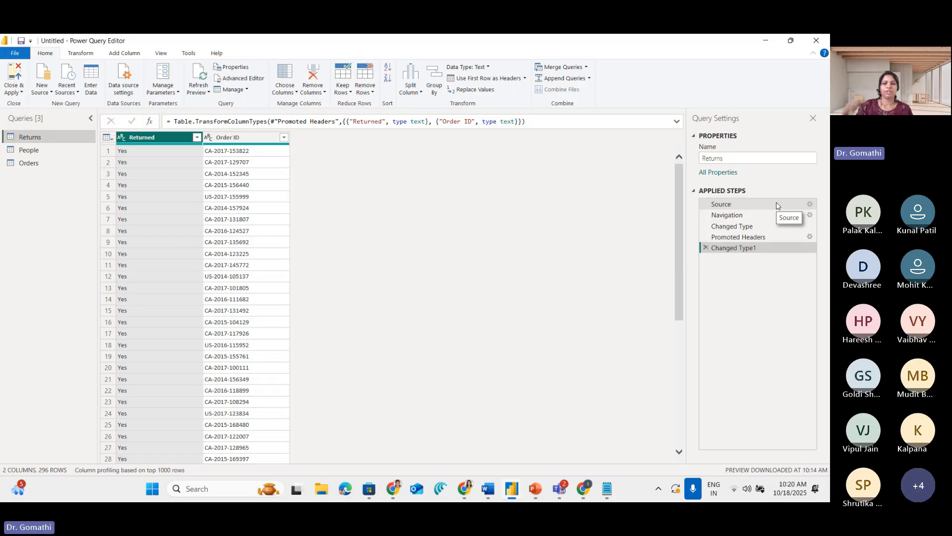
# Mark the delete option of the latest applied step and remove Changed Type1 and Promoted Headers from the Returns query
pyautogui.hotkey('ctrl', '1')
pyautogui.click(640, 320)
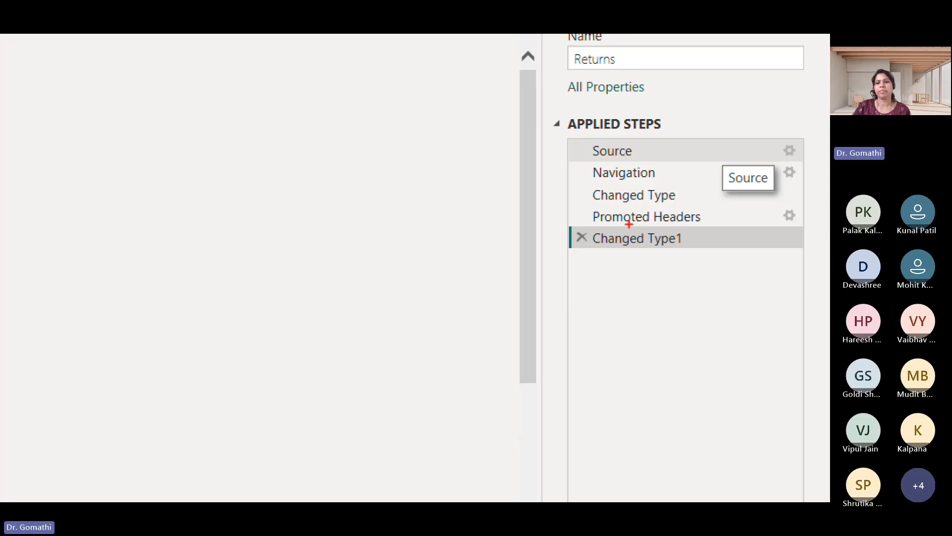
pyautogui.moveTo(588, 230)
pyautogui.mouseDown()
pyautogui.moveTo(583, 262)
pyautogui.moveTo(600, 240)
pyautogui.moveTo(559, 212)
pyautogui.mouseUp()
pyautogui.press('Escape')
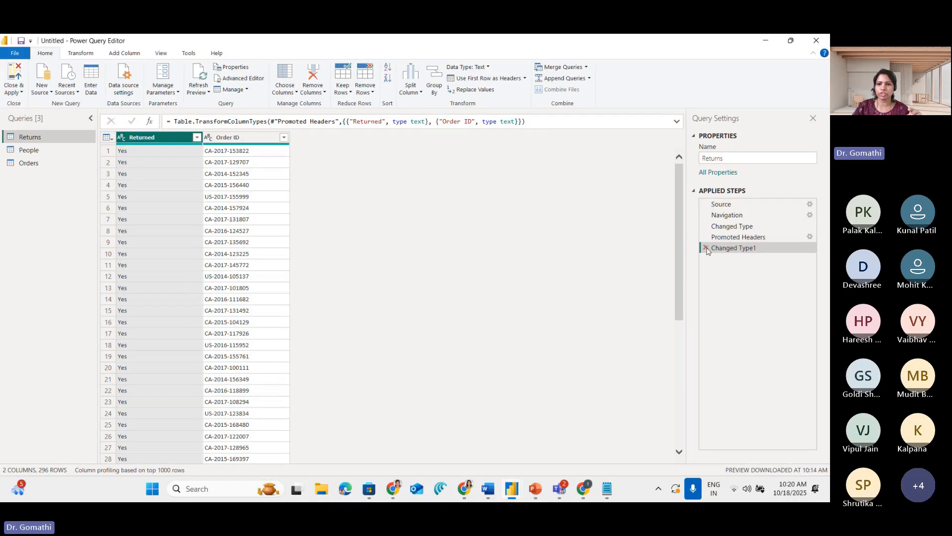
pyautogui.click(706, 247)
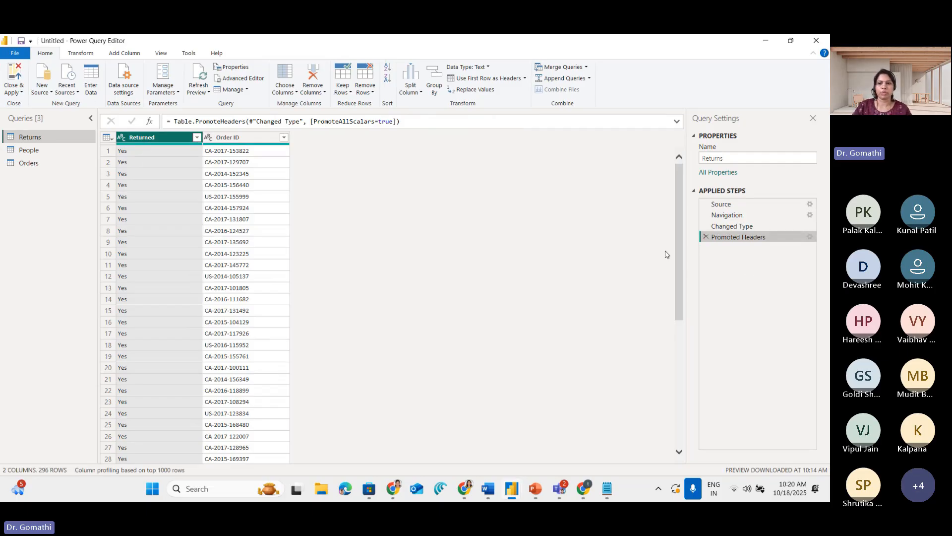
pyautogui.click(706, 237)
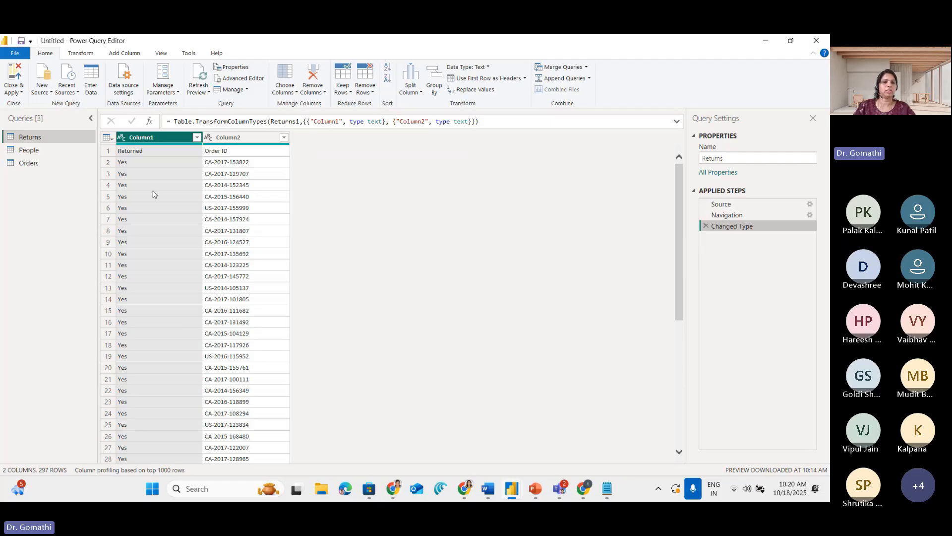
# Mark the generic headers of the Returns table and promote its first row to column headers
pyautogui.hotkey('ctrl', '1')
pyautogui.click(145, 165)
pyautogui.moveTo(118, 138)
pyautogui.mouseDown()
pyautogui.moveTo(164, 122)
pyautogui.moveTo(154, 136)
pyautogui.mouseUp()
pyautogui.moveTo(241, 157)
pyautogui.mouseDown()
pyautogui.moveTo(289, 134)
pyautogui.moveTo(271, 176)
pyautogui.mouseUp()
pyautogui.press('Escape')
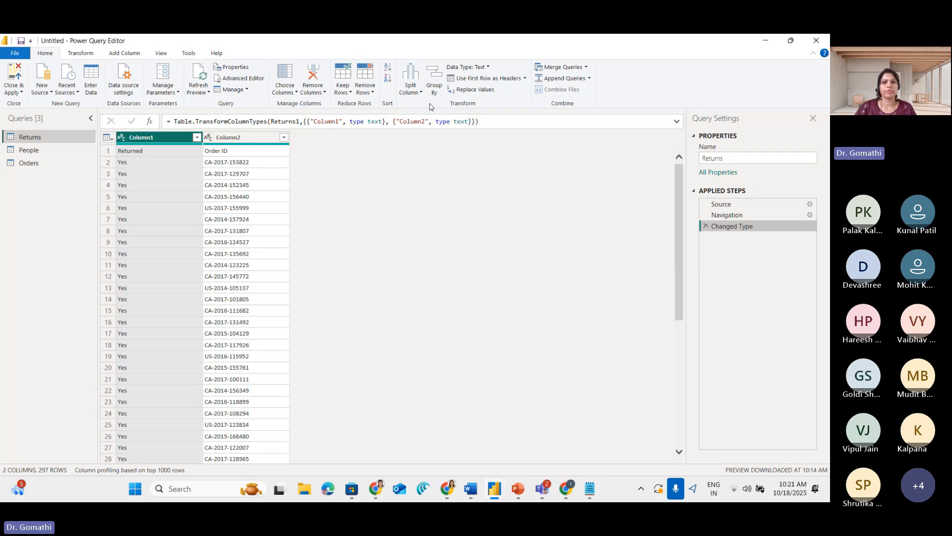
pyautogui.click(483, 78)
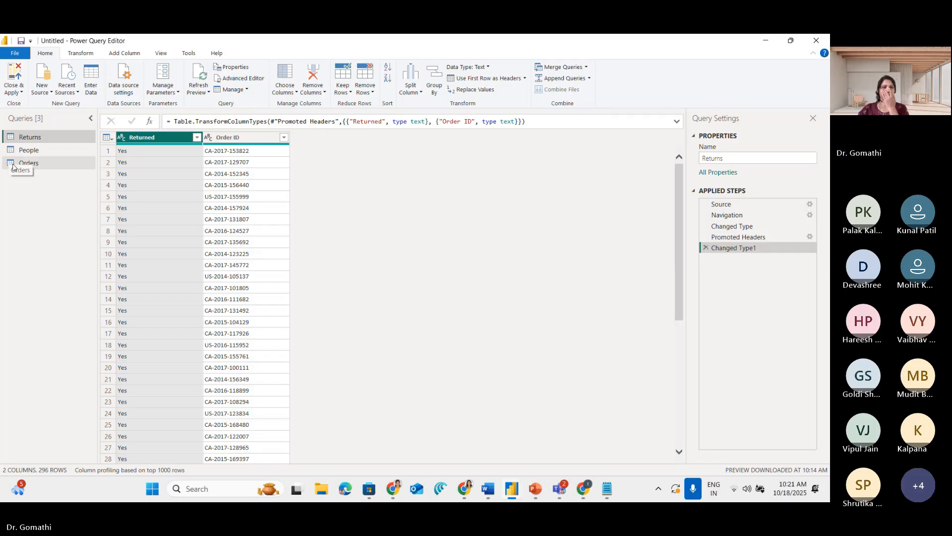
# Open the People query and mark its Column1 and Column2 headers
pyautogui.click(23, 155)
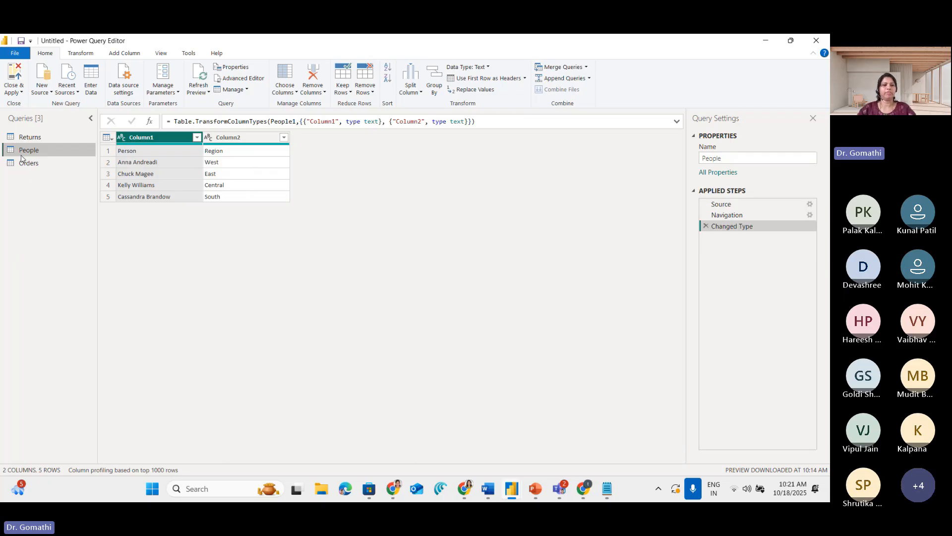
pyautogui.hotkey('ctrl', '1')
pyautogui.click(48, 142)
pyautogui.moveTo(62, 142); pyautogui.dragTo(85, 153)
pyautogui.moveTo(310, 115)
pyautogui.mouseDown()
pyautogui.moveTo(250, 113)
pyautogui.moveTo(282, 118)
pyautogui.mouseUp()
pyautogui.moveTo(600, 121)
pyautogui.mouseDown()
pyautogui.moveTo(511, 119)
pyautogui.moveTo(565, 112)
pyautogui.mouseUp()
pyautogui.press('Escape')
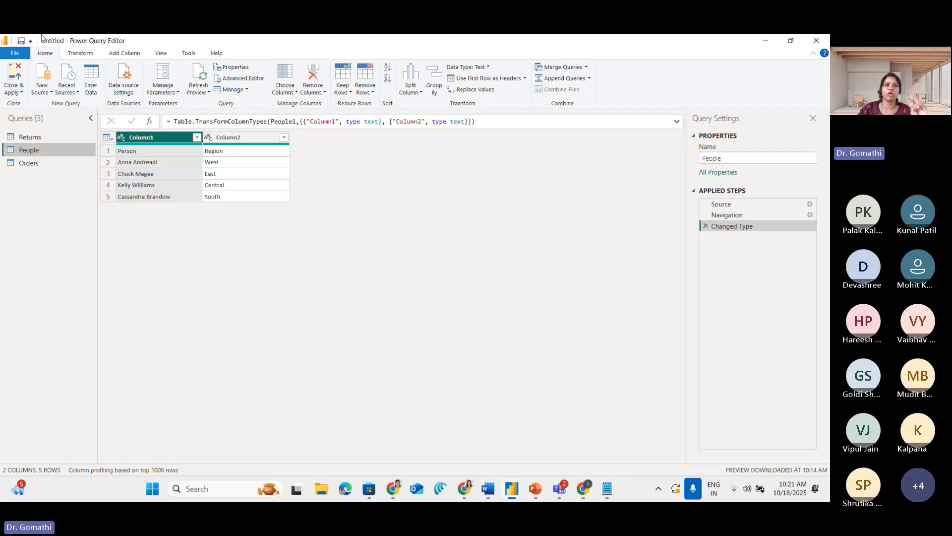
# Circle the Home and Transform command groups and promote the People table's first row to column headers
pyautogui.hotkey('ctrl', '1')
pyautogui.click(103, 46)
pyautogui.moveTo(101, 61)
pyautogui.mouseDown()
pyautogui.moveTo(71, 80)
pyautogui.moveTo(118, 87)
pyautogui.moveTo(91, 52)
pyautogui.mouseUp()
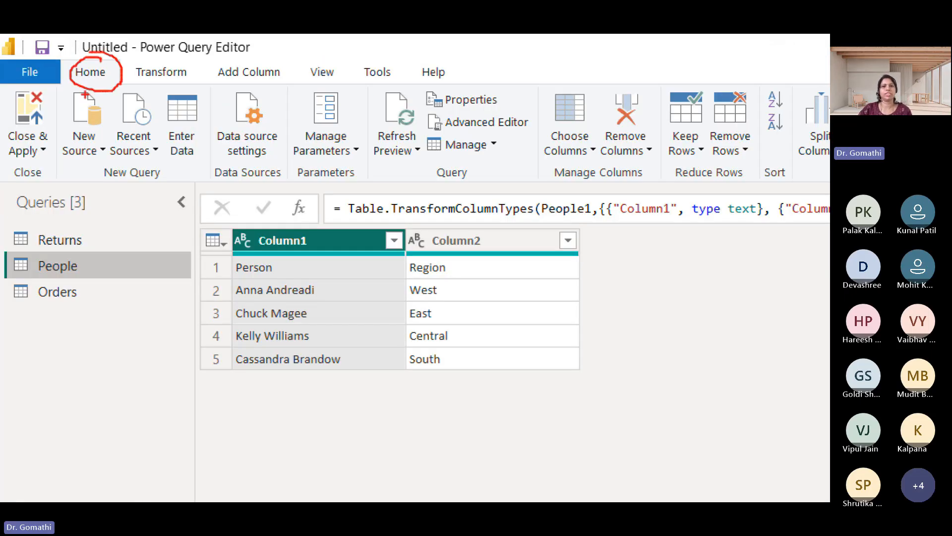
pyautogui.moveTo(196, 66)
pyautogui.mouseDown()
pyautogui.moveTo(136, 89)
pyautogui.moveTo(200, 52)
pyautogui.moveTo(178, 49)
pyautogui.mouseUp()
pyautogui.press('Escape')
pyautogui.click(82, 54)
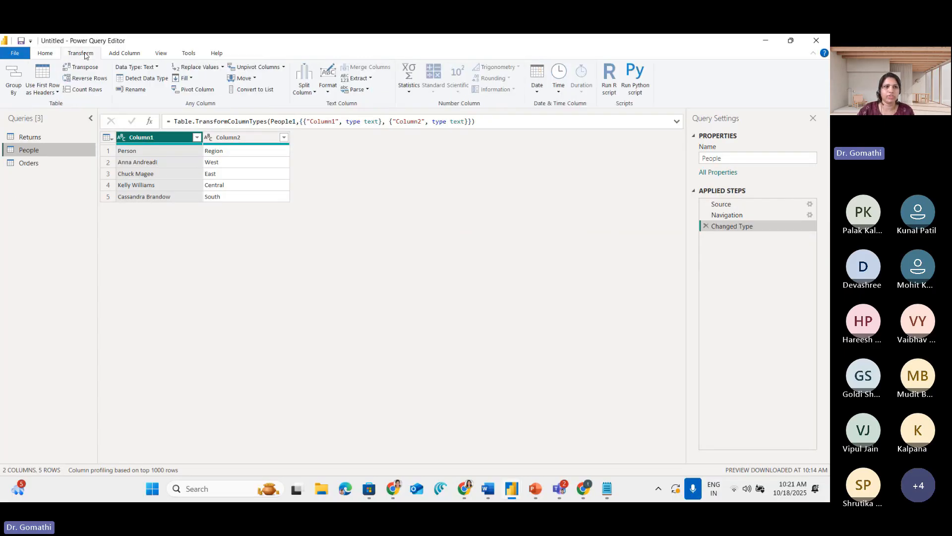
pyautogui.hotkey('ctrl', '1')
pyautogui.moveTo(108, 82)
pyautogui.mouseDown()
pyautogui.moveTo(67, 66)
pyautogui.moveTo(102, 176)
pyautogui.moveTo(135, 119)
pyautogui.moveTo(99, 59)
pyautogui.mouseUp()
pyautogui.press('Escape')
pyautogui.click(47, 81)
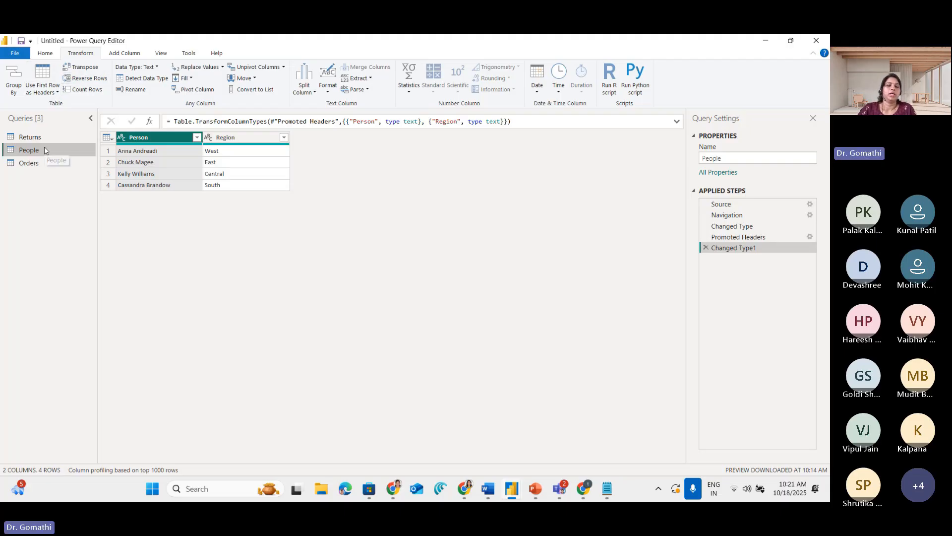
# Check the column headers of the Orders, Returns and People tables, ending on Orders
pyautogui.click(45, 163)
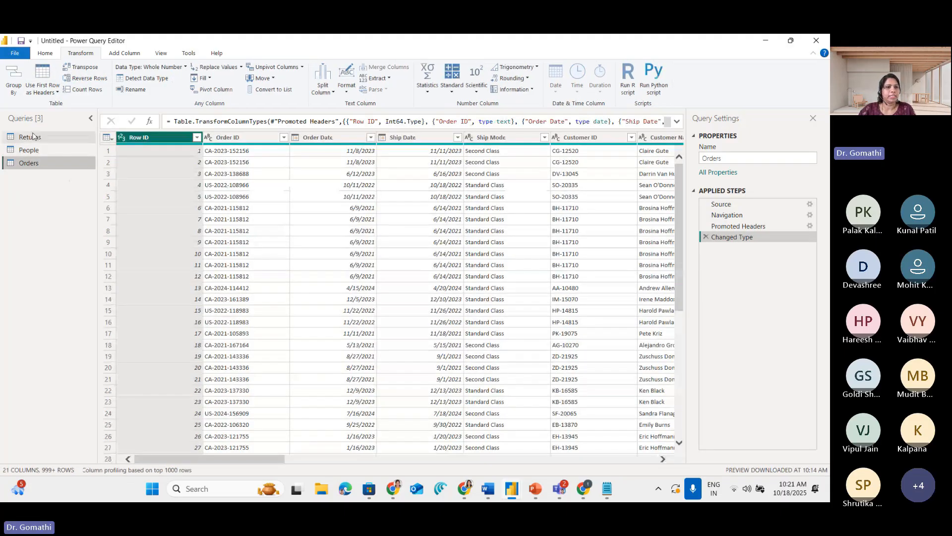
pyautogui.click(33, 137)
pyautogui.click(32, 150)
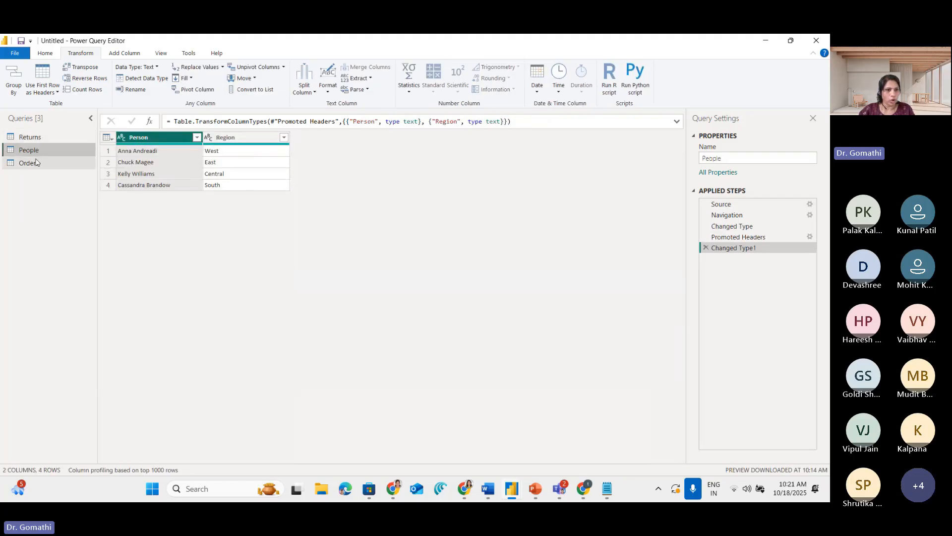
pyautogui.click(36, 162)
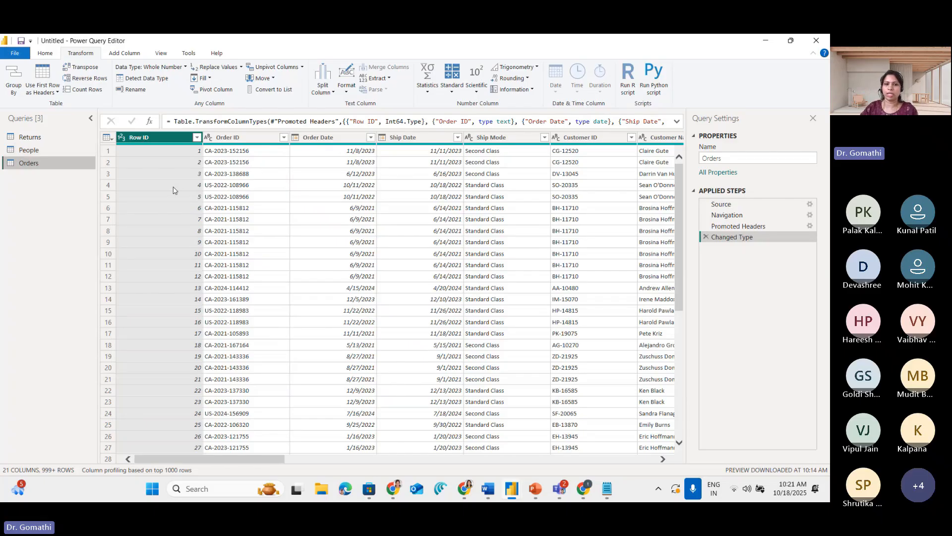
# Review the Orders table's columns from Row ID to Profit and circle the Row ID header
pyautogui.moveTo(210, 459); pyautogui.dragTo(599, 488)
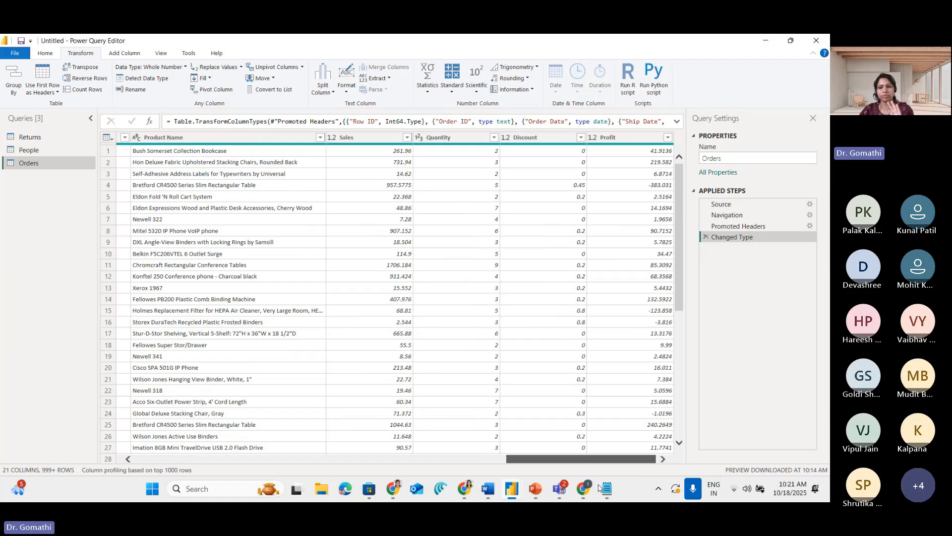
pyautogui.moveTo(599, 489); pyautogui.dragTo(47, 501)
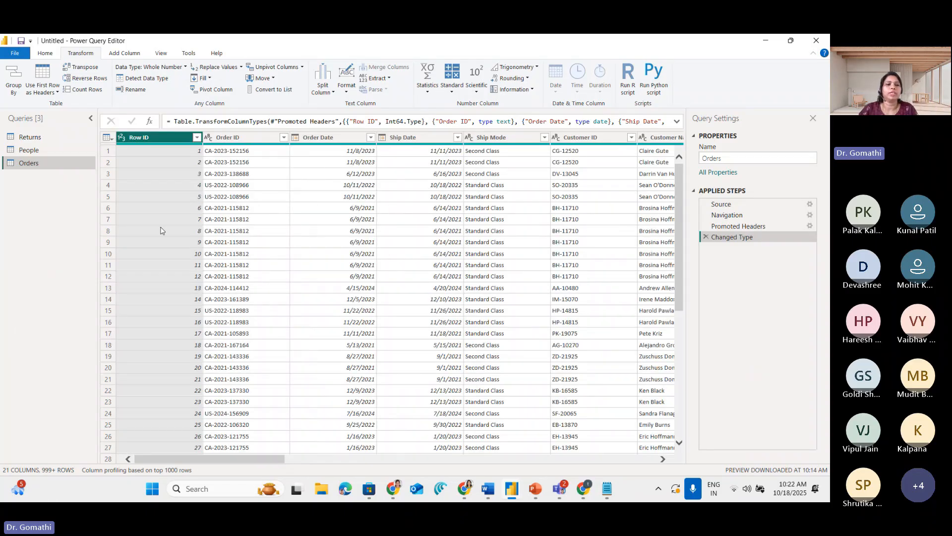
pyautogui.hotkey('ctrl', '1')
pyautogui.moveTo(199, 114)
pyautogui.mouseDown()
pyautogui.moveTo(48, 132)
pyautogui.moveTo(213, 161)
pyautogui.moveTo(127, 112)
pyautogui.mouseUp()
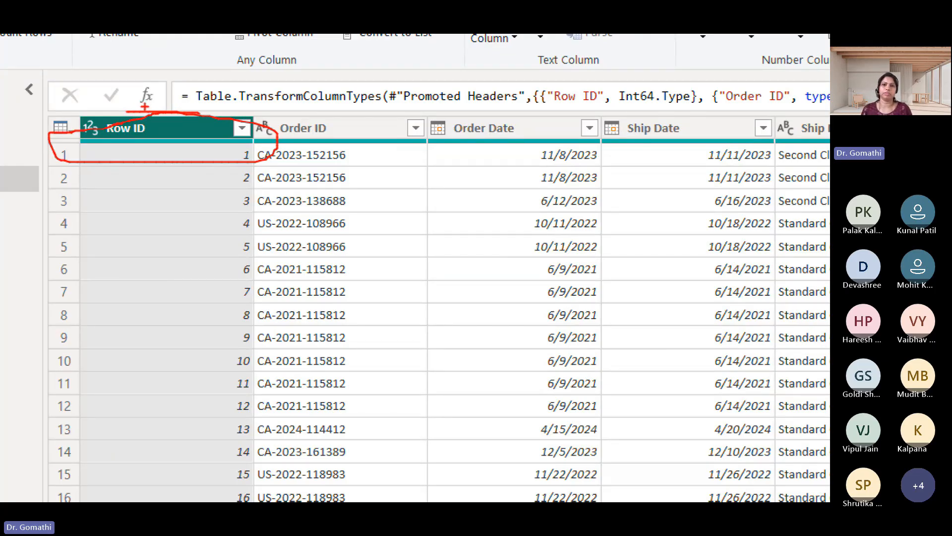
pyautogui.press('Escape')
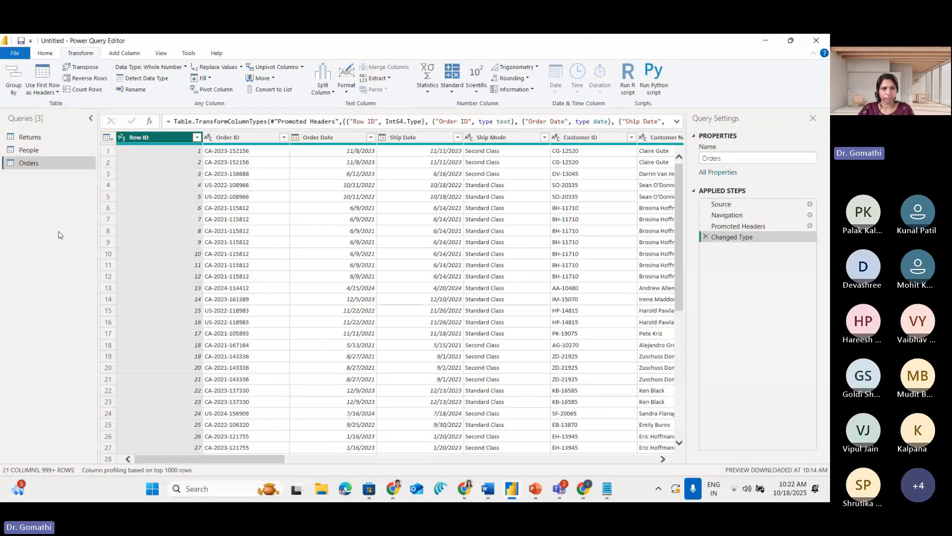
# Show the commands available for the Row ID column and circle the Remove option
pyautogui.rightClick(171, 145)
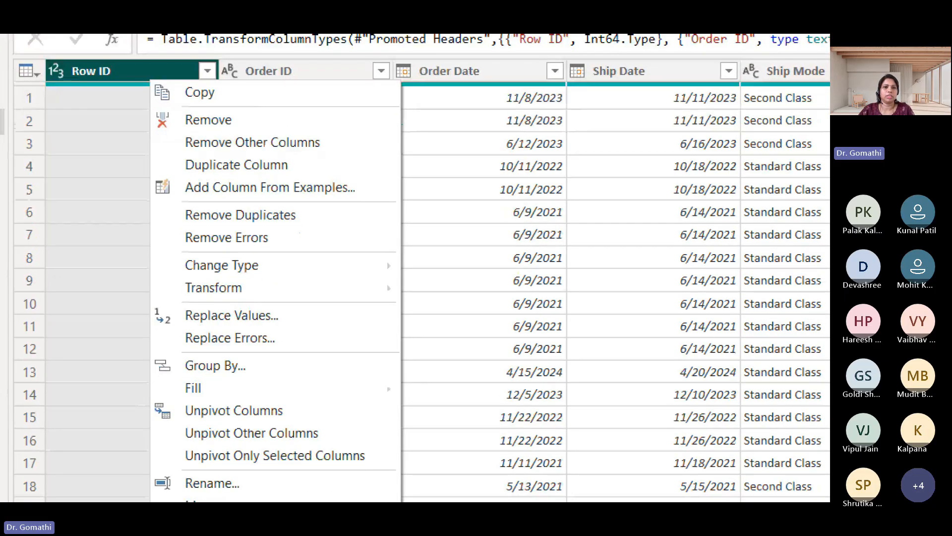
pyautogui.click(227, 135)
pyautogui.moveTo(169, 130)
pyautogui.mouseDown()
pyautogui.moveTo(245, 133)
pyautogui.moveTo(170, 114)
pyautogui.moveTo(253, 131)
pyautogui.mouseUp()
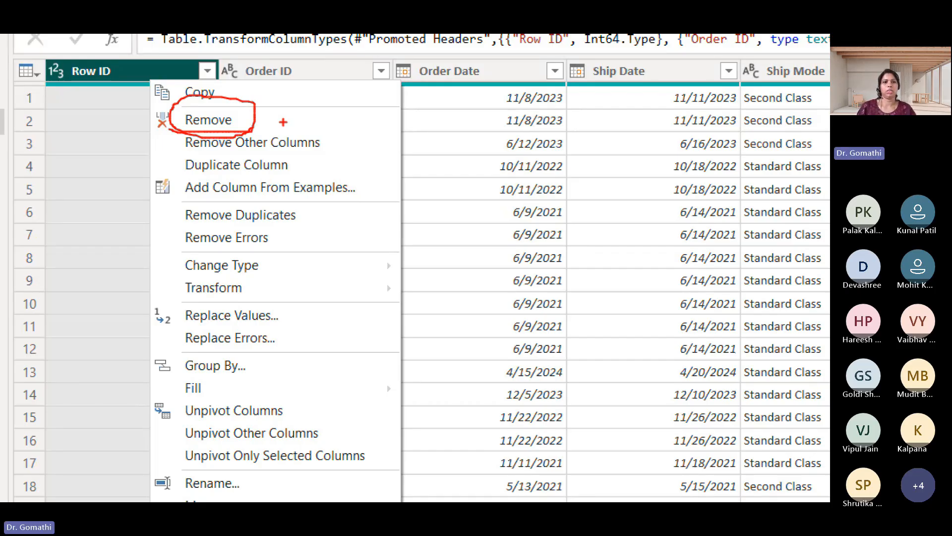
pyautogui.press('Escape')
# Select the Row ID through Ship Mode columns together and show the commands for multiple columns without applying any
pyautogui.click(241, 142)
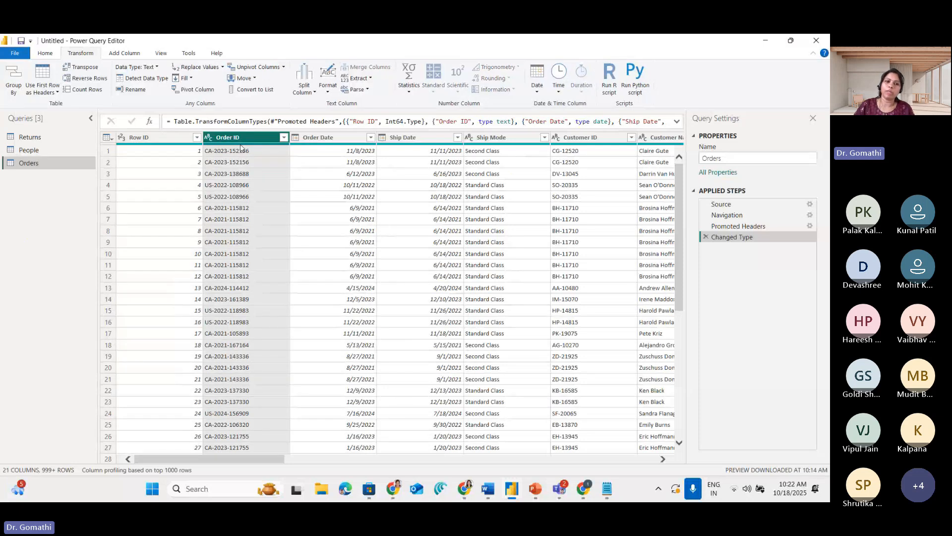
pyautogui.click(186, 145)
pyautogui.keyDown('ctrl'); pyautogui.click(258, 143); pyautogui.keyUp('ctrl')
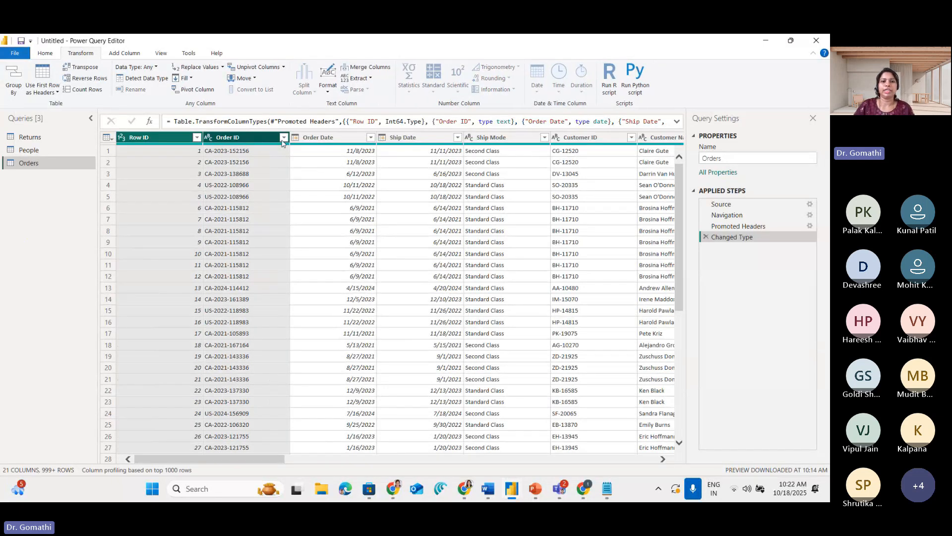
pyautogui.keyDown('ctrl'); pyautogui.click(353, 143); pyautogui.keyUp('ctrl')
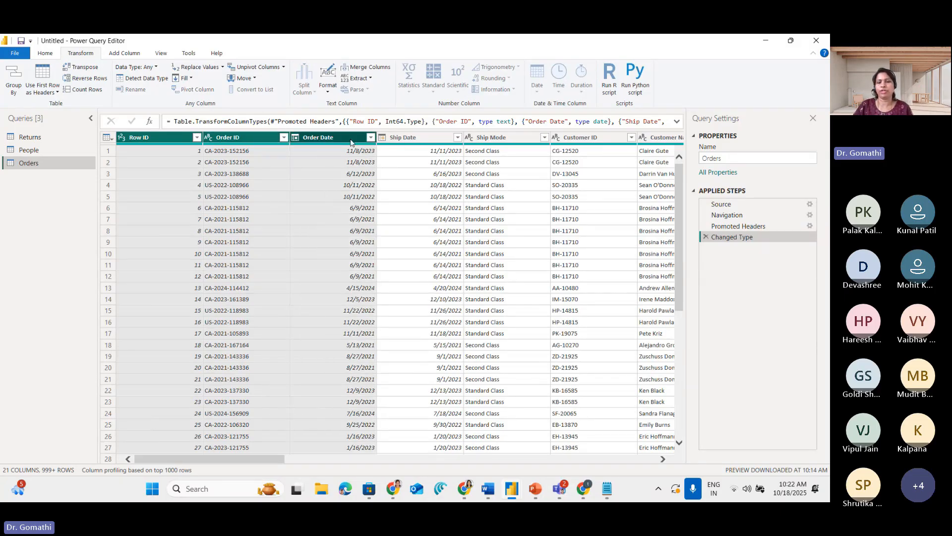
pyautogui.keyDown('ctrl'); pyautogui.click(404, 143); pyautogui.keyUp('ctrl')
pyautogui.keyDown('ctrl'); pyautogui.click(496, 140); pyautogui.keyUp('ctrl')
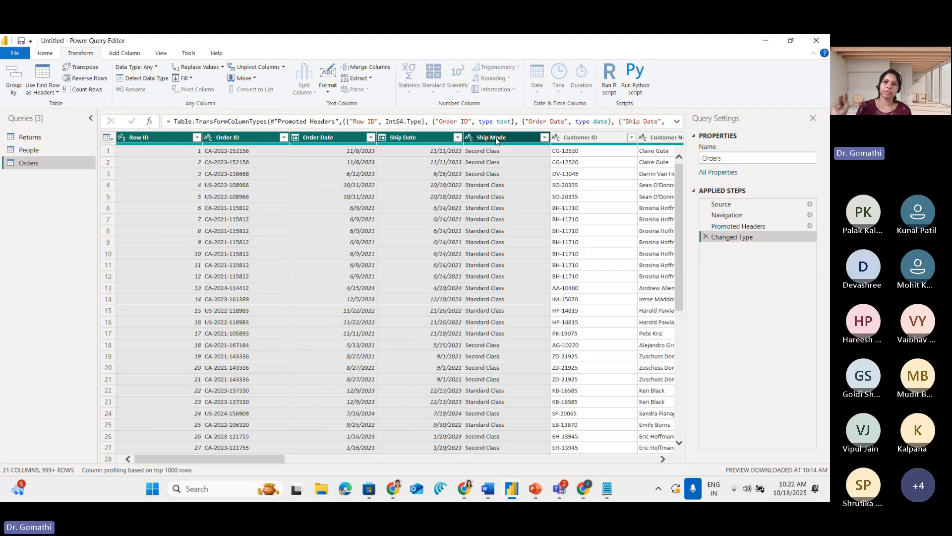
pyautogui.rightClick(496, 139)
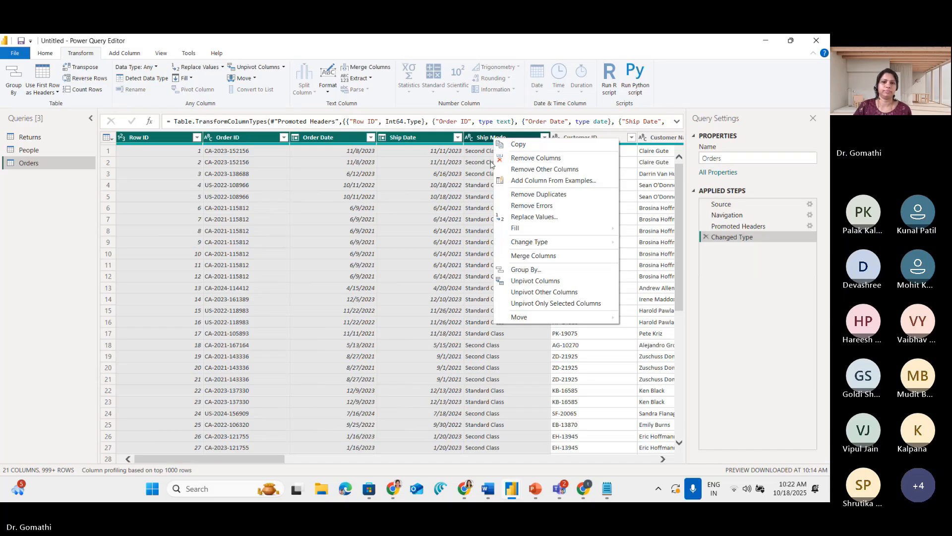
pyautogui.click(467, 164)
# Circle the Home and Remove Columns commands and remove the Row ID column from the Orders table
pyautogui.click(153, 139)
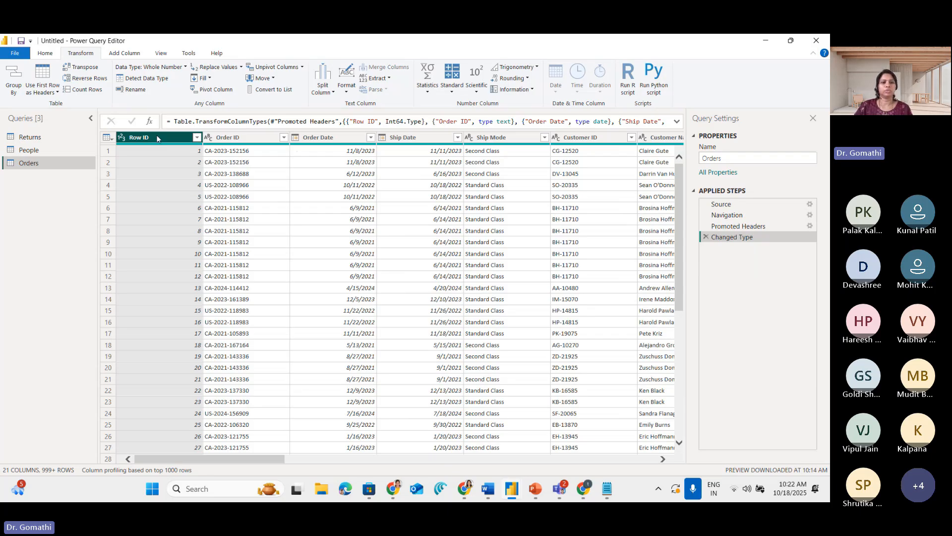
pyautogui.rightClick(157, 138)
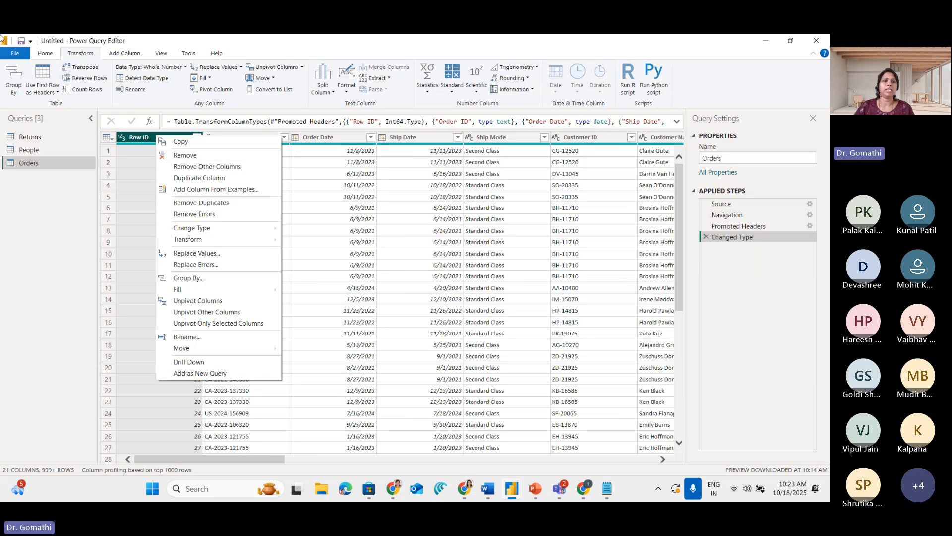
pyautogui.click(50, 55)
pyautogui.hotkey('ctrl', '1')
pyautogui.moveTo(100, 45)
pyautogui.mouseDown()
pyautogui.moveTo(73, 65)
pyautogui.moveTo(100, 40)
pyautogui.moveTo(54, 63)
pyautogui.mouseUp()
pyautogui.moveTo(653, 82)
pyautogui.mouseDown()
pyautogui.moveTo(563, 89)
pyautogui.moveTo(648, 182)
pyautogui.moveTo(651, 85)
pyautogui.moveTo(592, 154)
pyautogui.moveTo(667, 155)
pyautogui.moveTo(655, 120)
pyautogui.mouseUp()
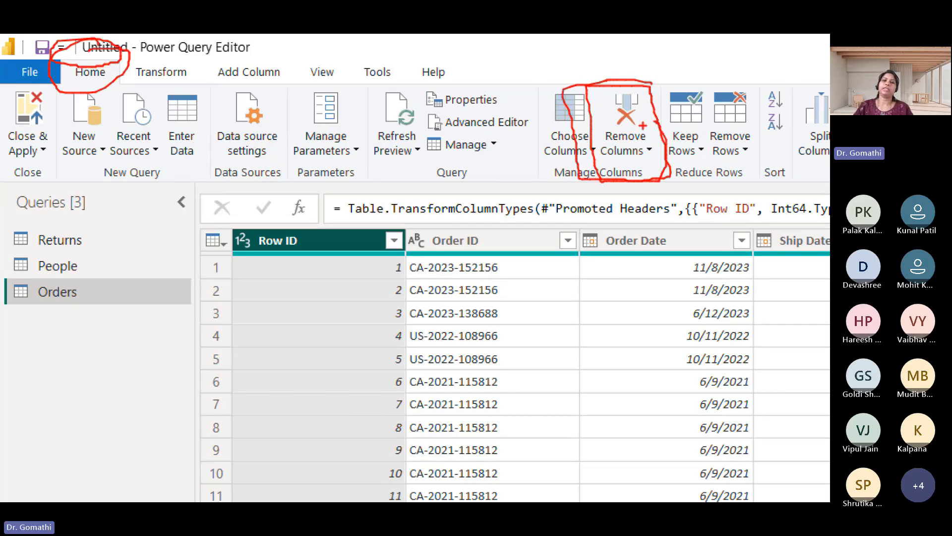
pyautogui.click(648, 150)
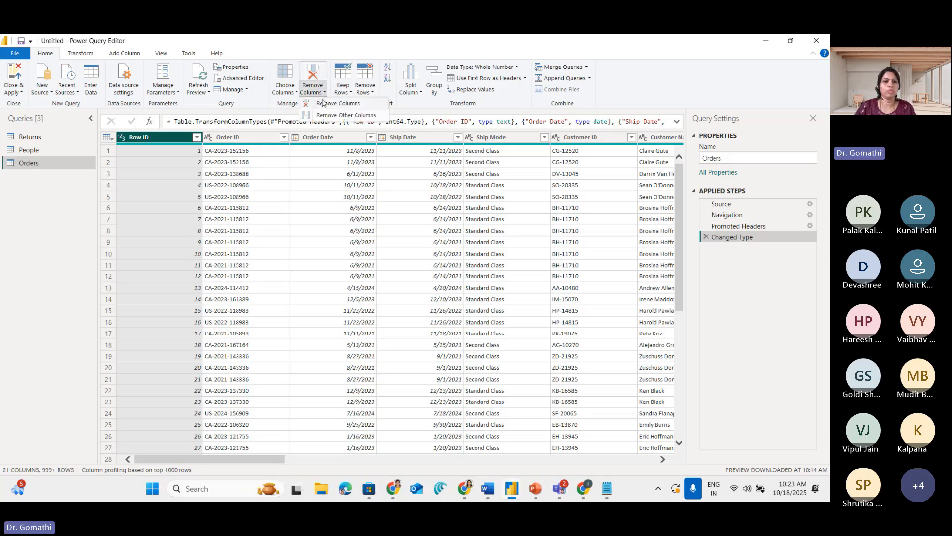
pyautogui.click(323, 103)
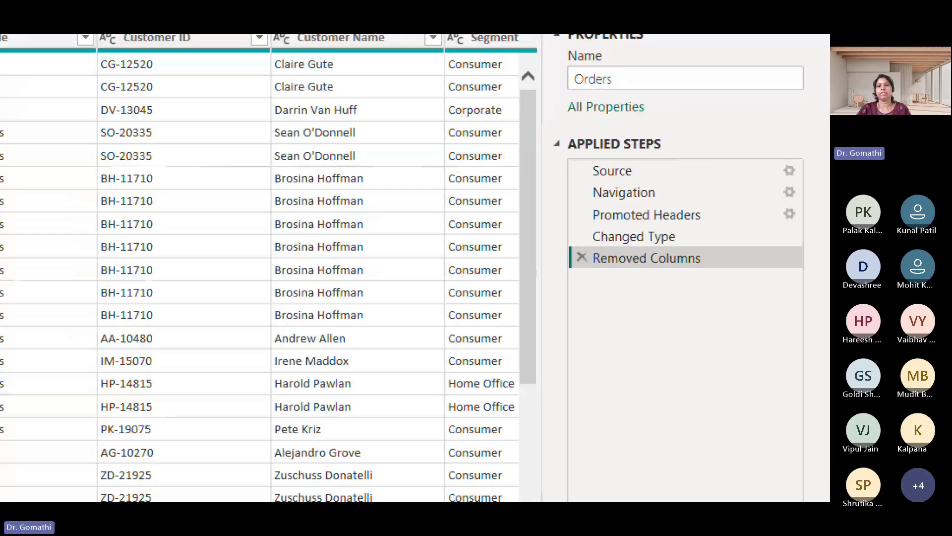
# Point out the Removed Columns entry among the applied steps of the Orders query
pyautogui.moveTo(737, 251)
pyautogui.mouseDown()
pyautogui.moveTo(557, 248)
pyautogui.moveTo(624, 289)
pyautogui.moveTo(736, 250)
pyautogui.moveTo(668, 250)
pyautogui.mouseUp()
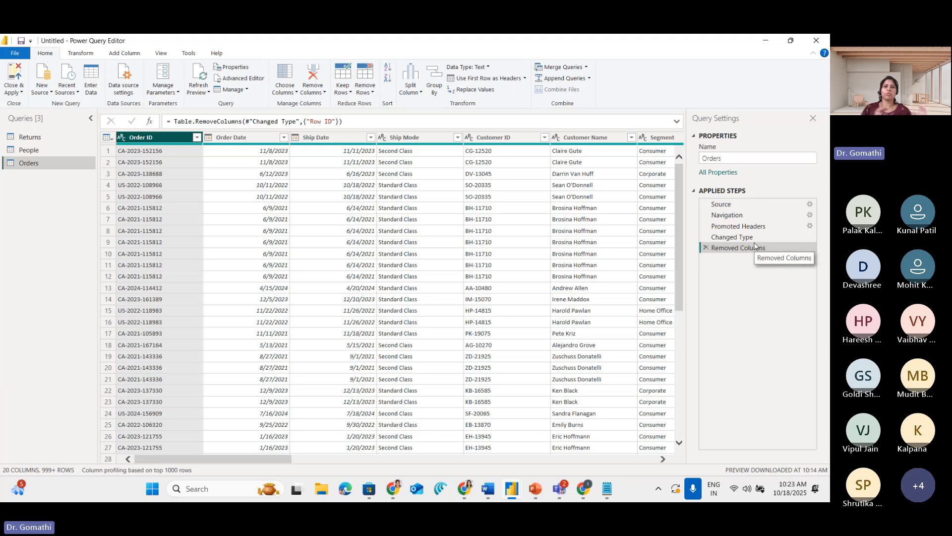
pyautogui.click(474, 121)
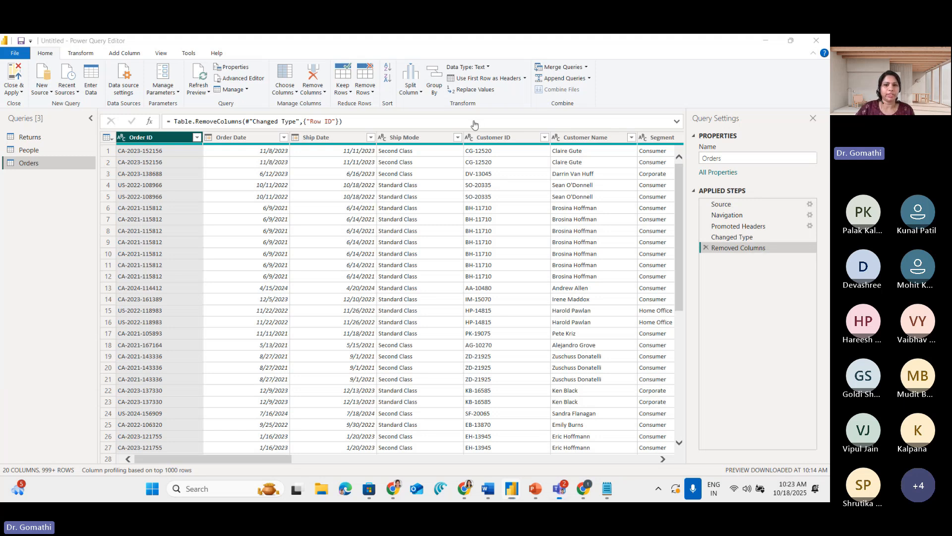
pyautogui.click(536, 116)
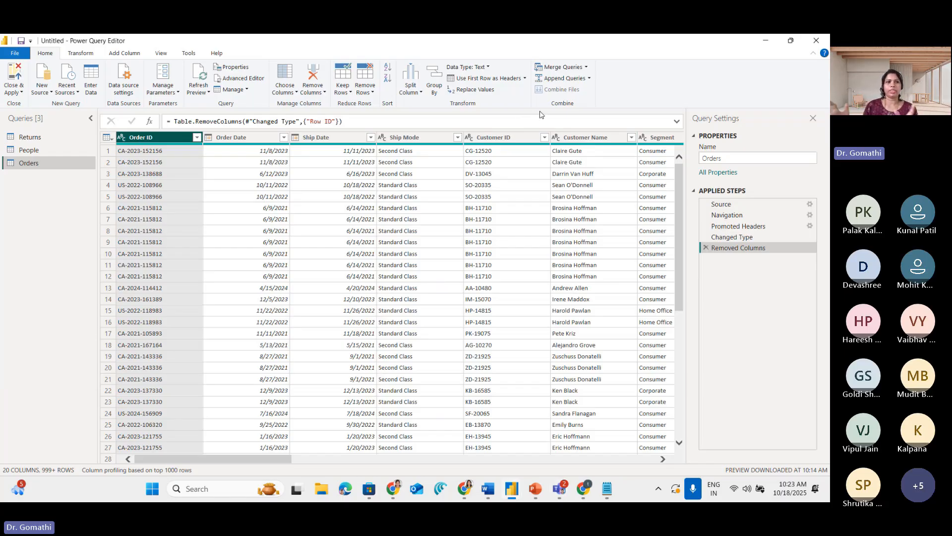
# Outline the list of queries and mark the Returns and People entries
pyautogui.hotkey('ctrl', '1')
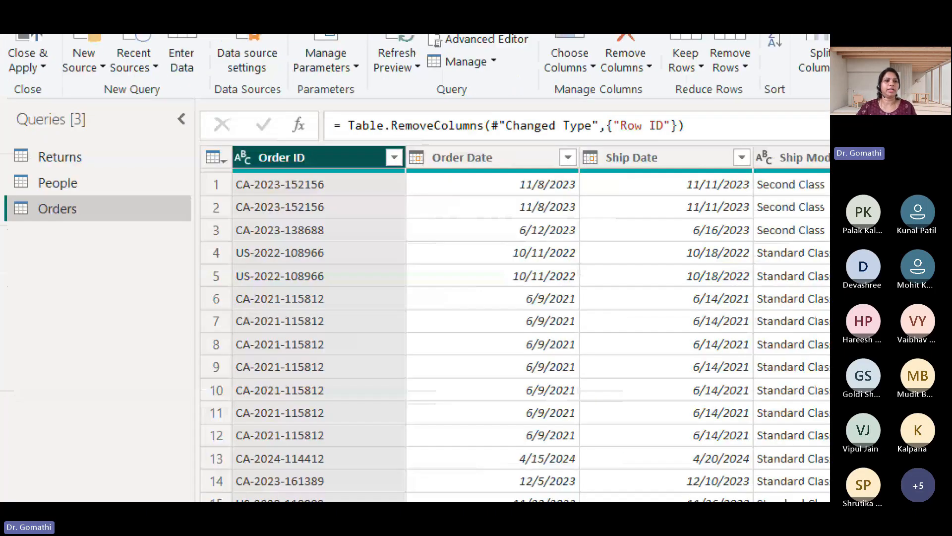
pyautogui.click(101, 126)
pyautogui.moveTo(103, 112)
pyautogui.mouseDown()
pyautogui.moveTo(11, 115)
pyautogui.moveTo(10, 199)
pyautogui.moveTo(136, 245)
pyautogui.moveTo(201, 113)
pyautogui.moveTo(62, 97)
pyautogui.mouseUp()
pyautogui.moveTo(159, 169)
pyautogui.mouseDown()
pyautogui.moveTo(89, 169)
pyautogui.moveTo(123, 192)
pyautogui.mouseUp()
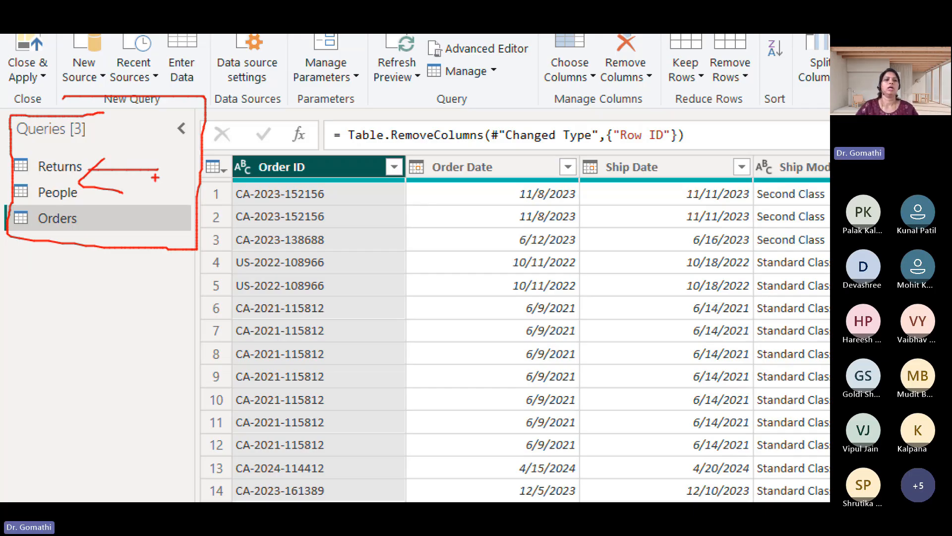
pyautogui.press('Escape')
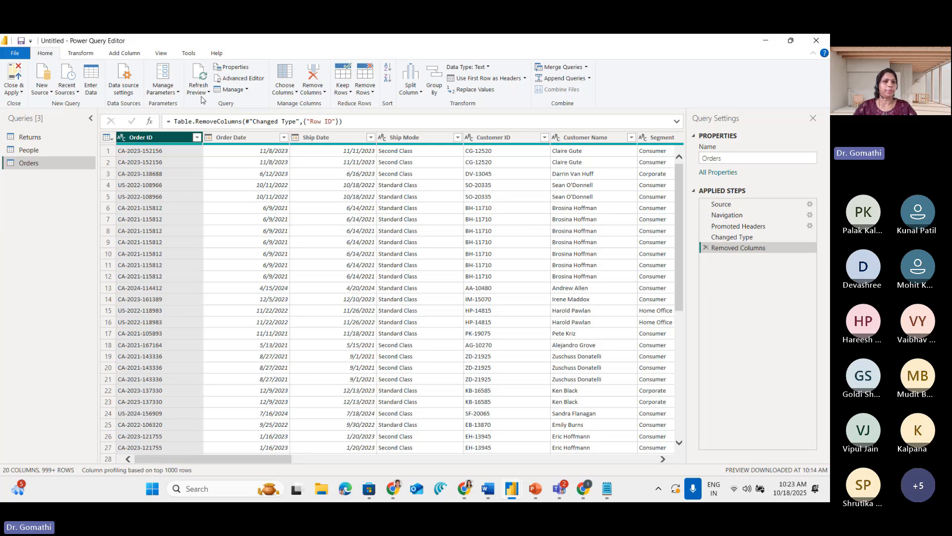
# Circle Home, underline its commands and draw arrows at New Source
pyautogui.hotkey('ctrl', '1')
pyautogui.click(85, 37)
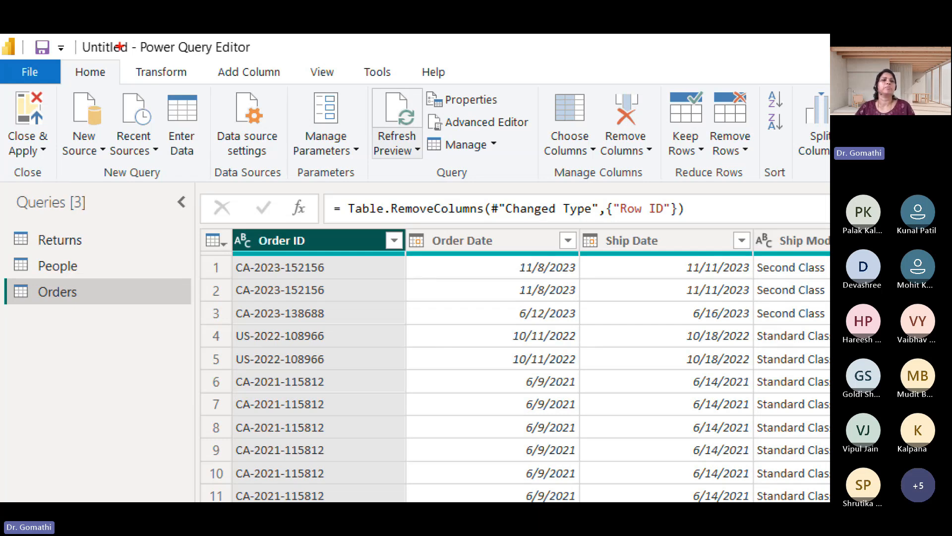
pyautogui.moveTo(114, 56)
pyautogui.mouseDown()
pyautogui.moveTo(69, 64)
pyautogui.moveTo(115, 78)
pyautogui.moveTo(98, 65)
pyautogui.mouseUp()
pyautogui.moveTo(49, 185)
pyautogui.mouseDown()
pyautogui.moveTo(830, 182)
pyautogui.moveTo(814, 75)
pyautogui.moveTo(742, 70)
pyautogui.mouseUp()
pyautogui.moveTo(82, 168)
pyautogui.mouseDown()
pyautogui.moveTo(104, 263)
pyautogui.moveTo(53, 216)
pyautogui.moveTo(152, 222)
pyautogui.mouseUp()
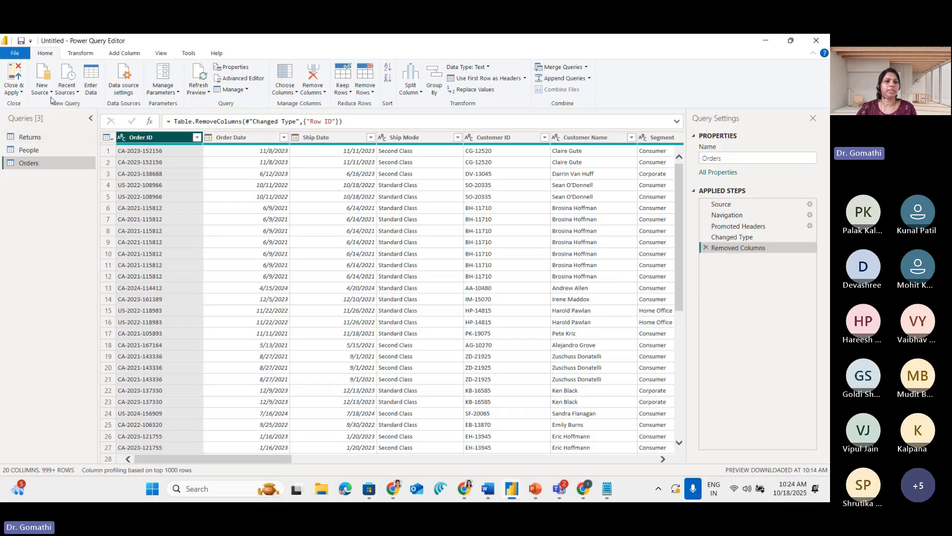
# Start importing an Excel workbook as a new source and browse to the ATNA > XIAD folder on drive D
pyautogui.click(48, 91)
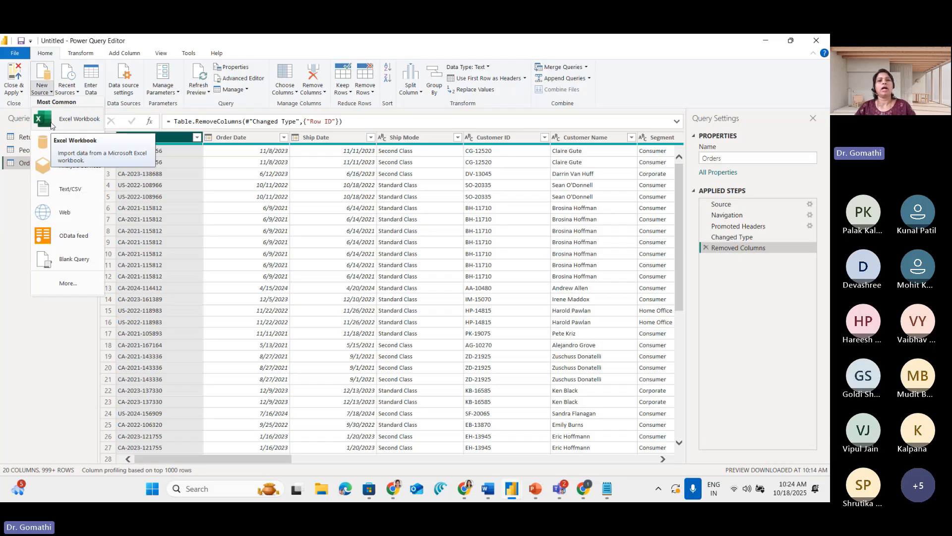
pyautogui.click(51, 124)
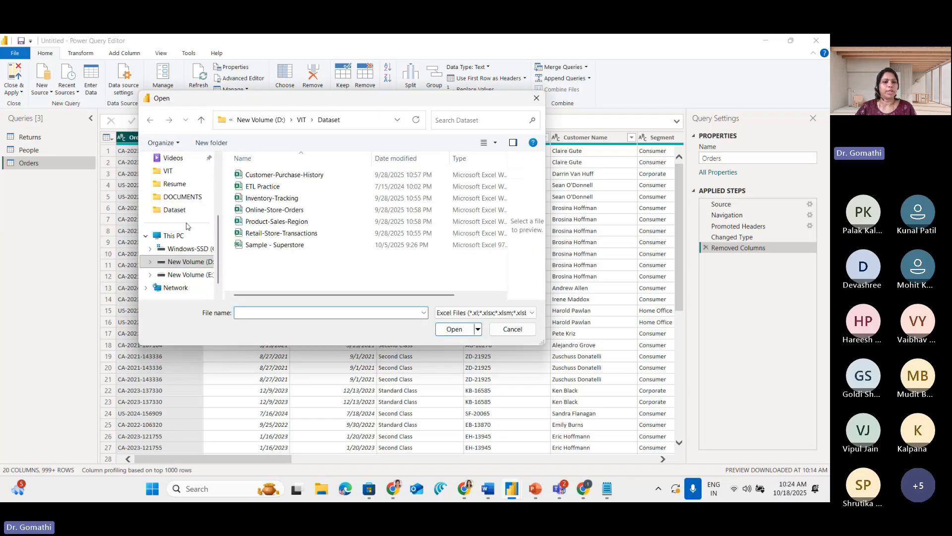
pyautogui.scroll(-1, 187, 243)
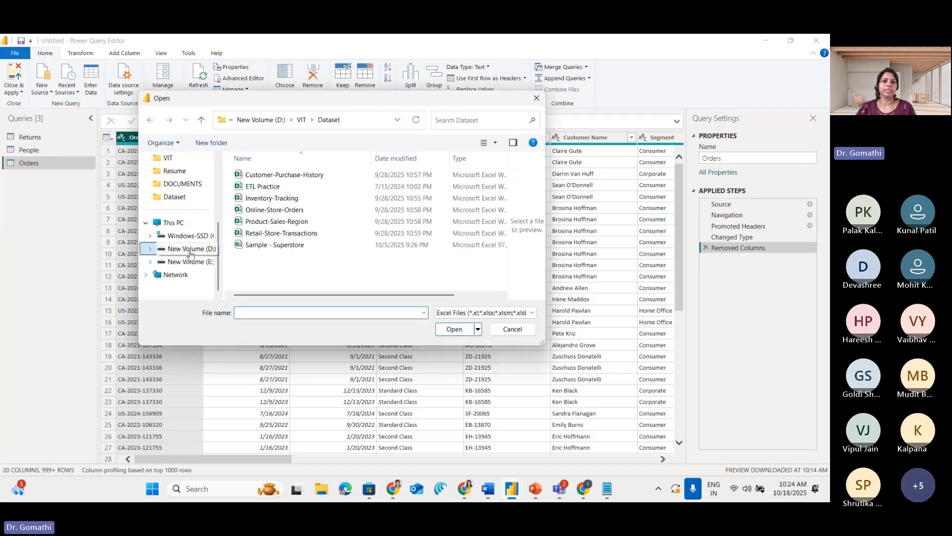
pyautogui.click(189, 251)
pyautogui.scroll(-2, 257, 229)
pyautogui.scroll(2, 258, 226)
pyautogui.doubleClick(260, 208)
pyautogui.scroll(-5, 260, 207)
pyautogui.doubleClick(261, 210)
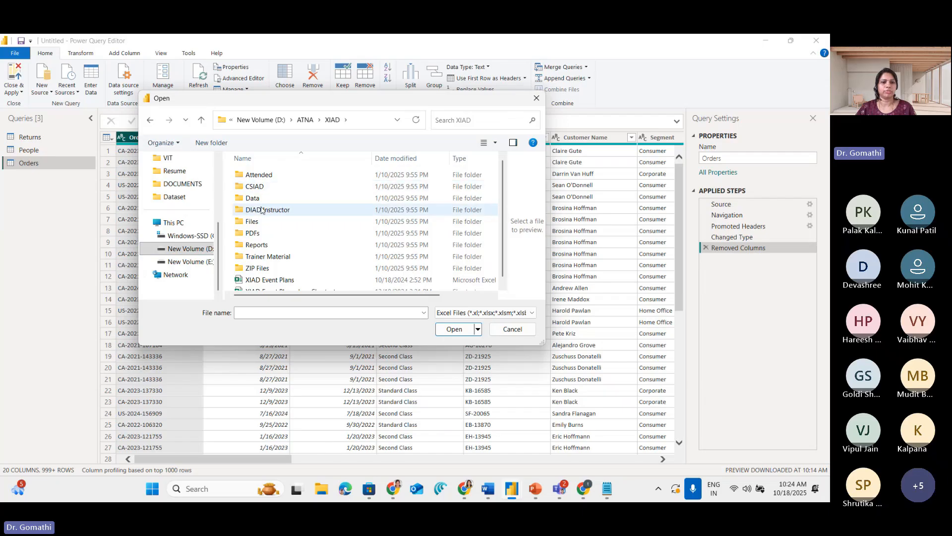
# Browse to the Attended > Attendee > Data > USSales folder and open the bi_dimensions workbook
pyautogui.doubleClick(266, 186)
pyautogui.click(272, 120)
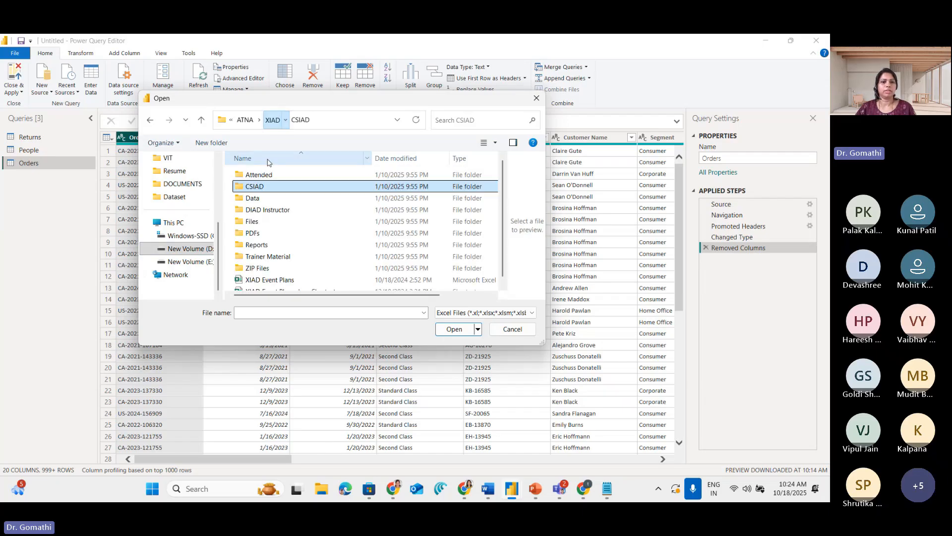
pyautogui.doubleClick(271, 174)
pyautogui.click(278, 180)
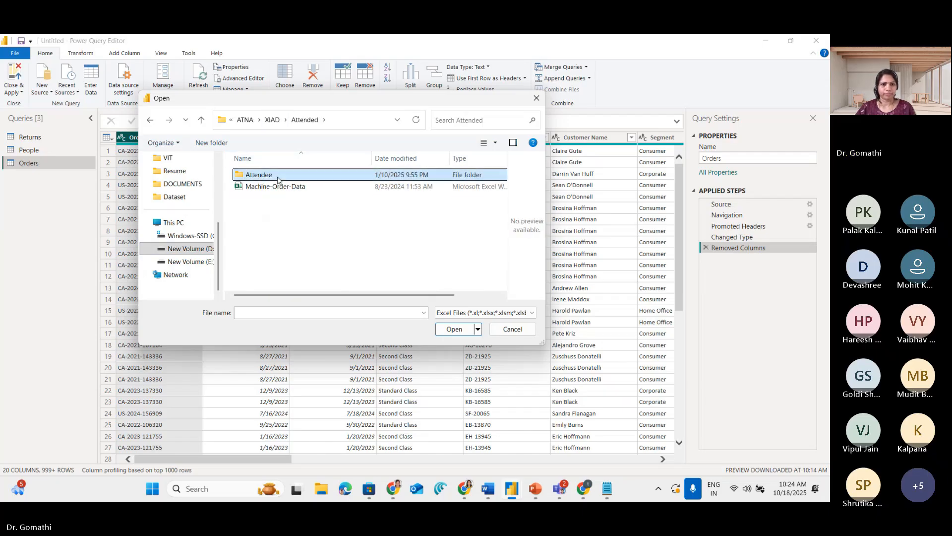
pyautogui.doubleClick(277, 176)
pyautogui.doubleClick(272, 185)
pyautogui.doubleClick(270, 175)
pyautogui.click(287, 119)
pyautogui.click(263, 186)
pyautogui.doubleClick(258, 198)
pyautogui.click(266, 177)
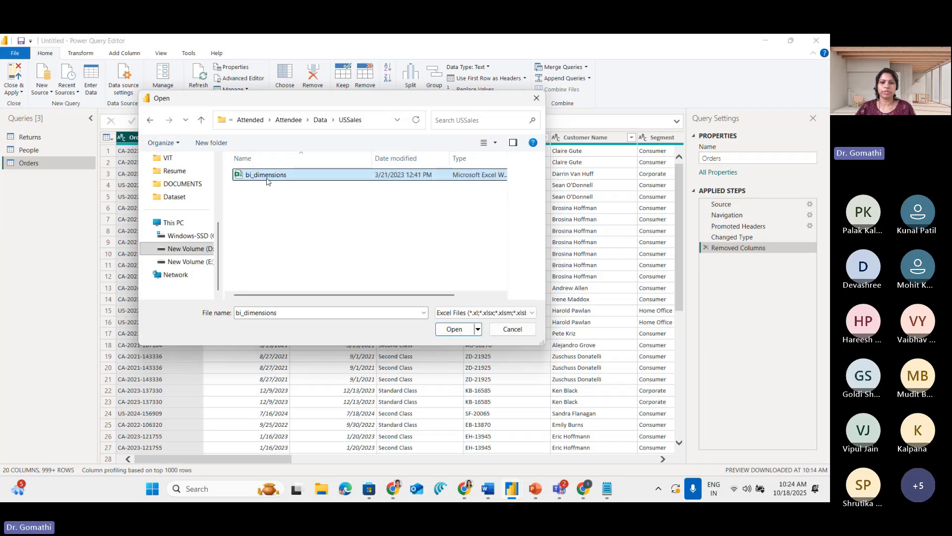
pyautogui.click(452, 330)
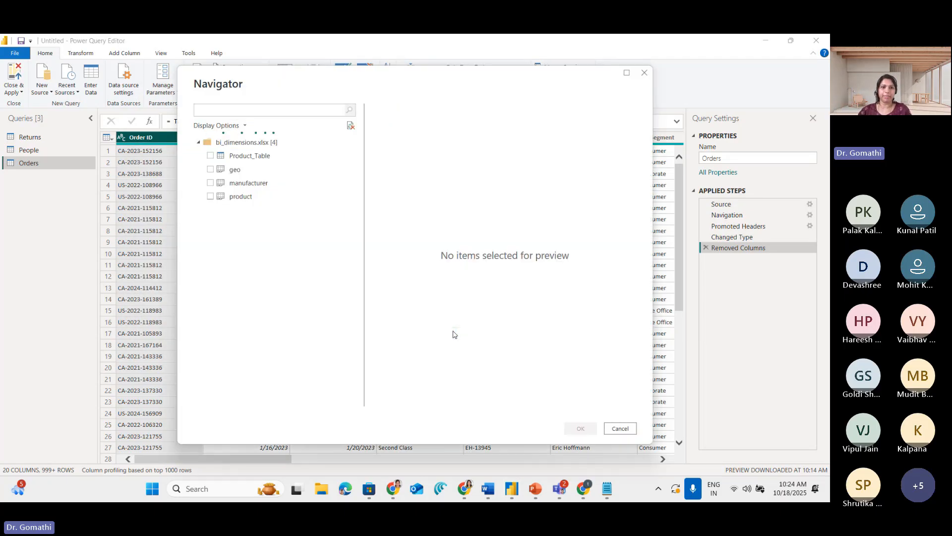
# Preview the product sheet of bi_dimensions.xlsx, select it and add it as a new query
pyautogui.click(241, 197)
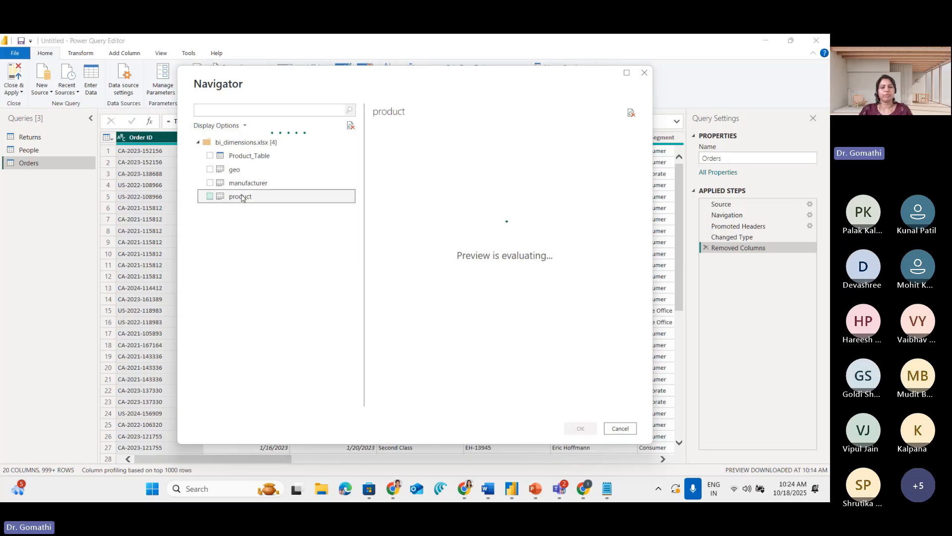
pyautogui.click(210, 197)
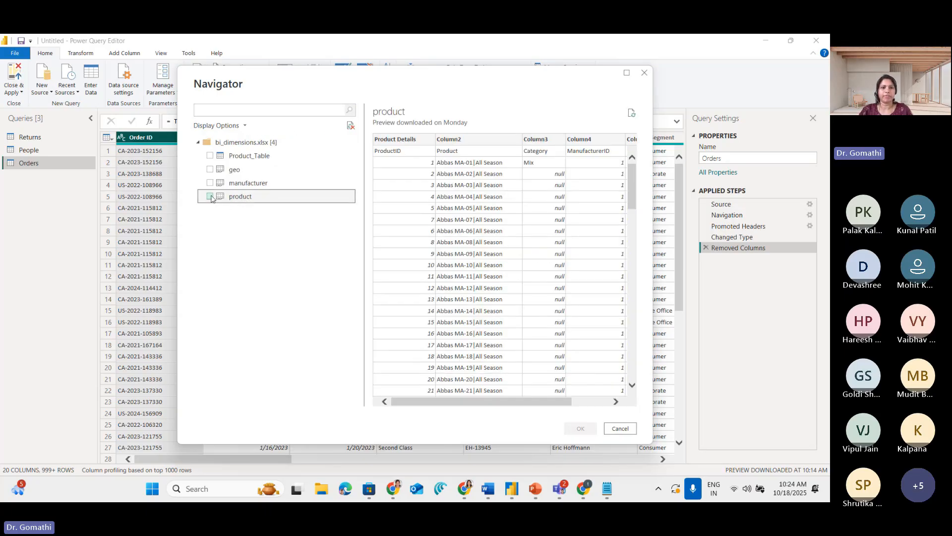
pyautogui.click(581, 427)
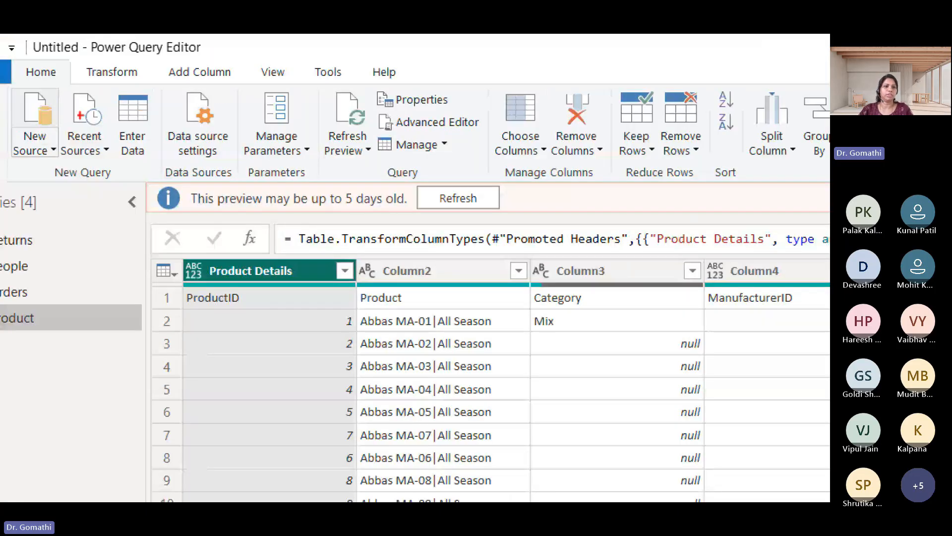
# Refresh the preview of the product query and use its first row as headers
pyautogui.moveTo(34, 65)
pyautogui.mouseDown()
pyautogui.moveTo(6, 125)
pyautogui.moveTo(38, 45)
pyautogui.mouseUp()
pyautogui.press('Escape')
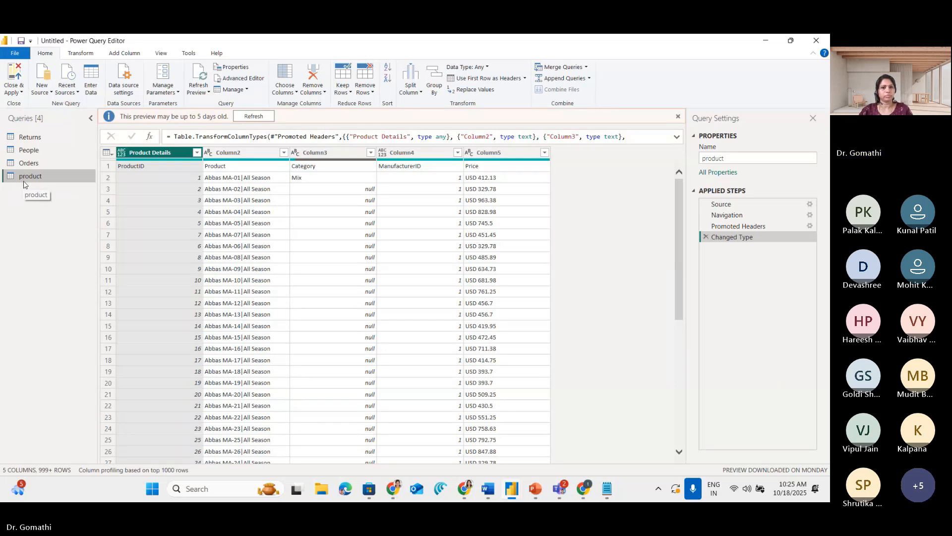
pyautogui.click(253, 116)
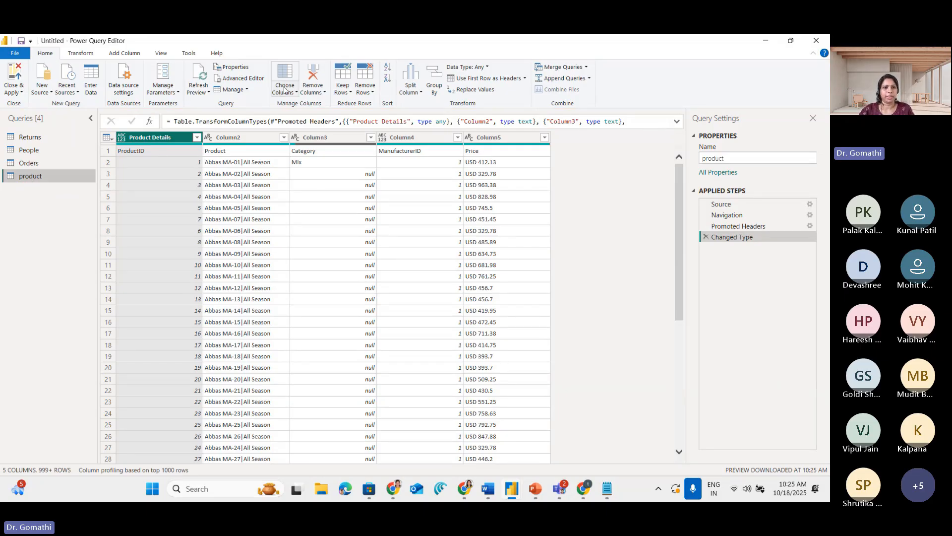
pyautogui.click(466, 78)
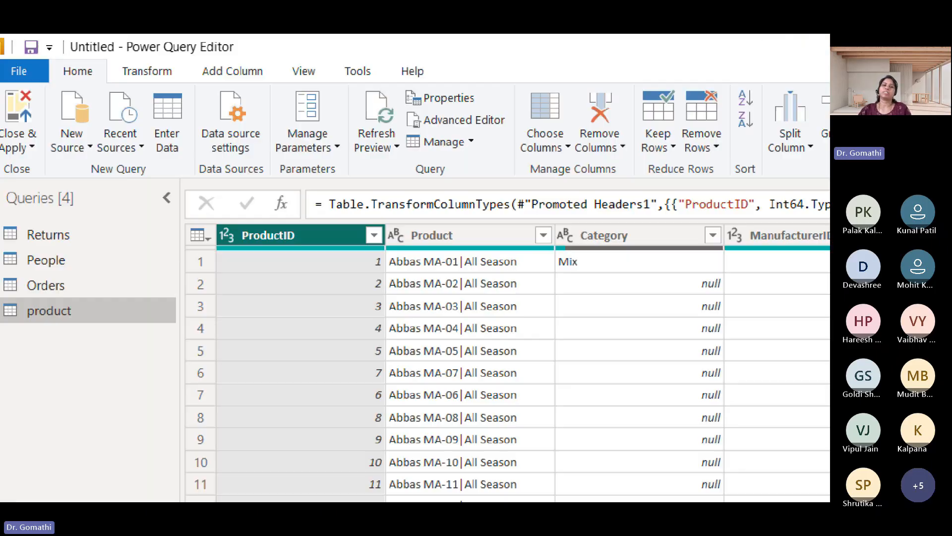
# Show the Transform commands and mark them on screen for the product table
pyautogui.moveTo(187, 58)
pyautogui.mouseDown()
pyautogui.moveTo(119, 66)
pyautogui.moveTo(214, 83)
pyautogui.mouseUp()
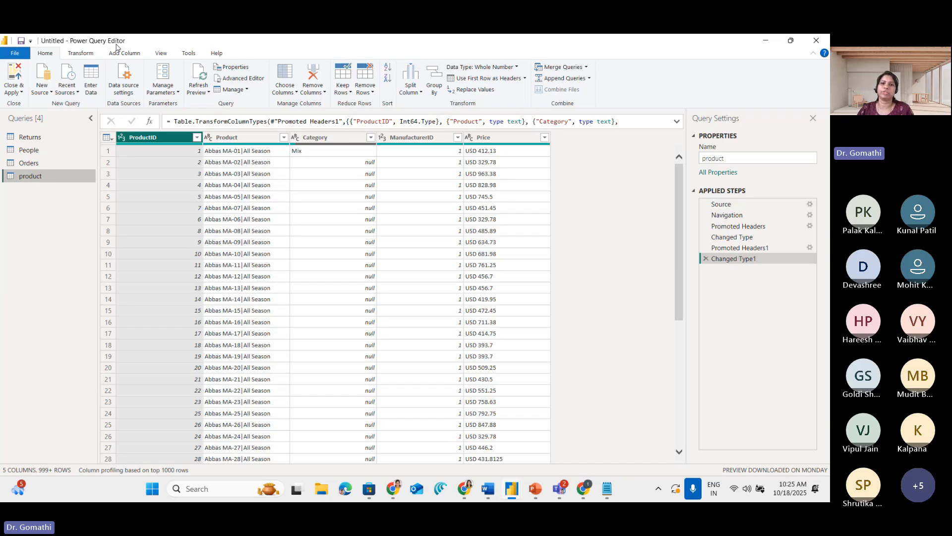
pyautogui.click(78, 54)
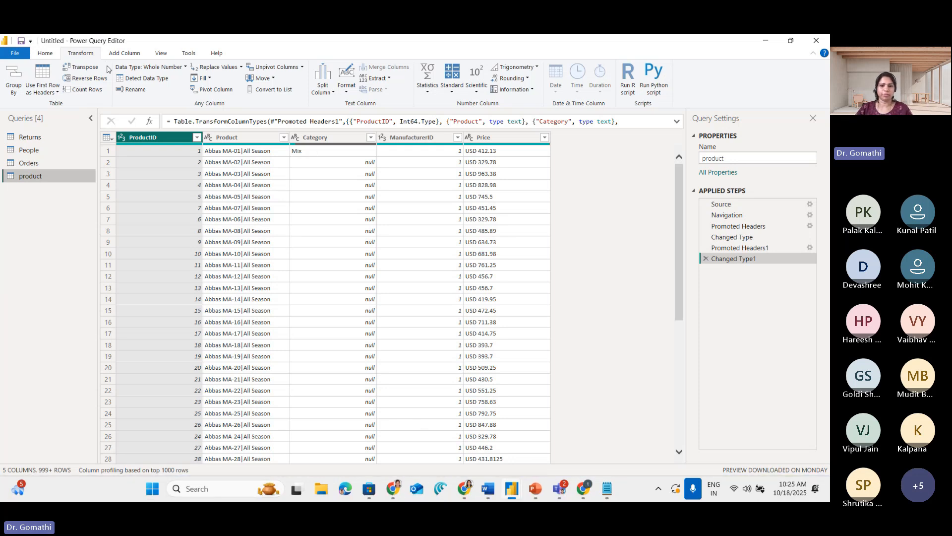
pyautogui.click(677, 497)
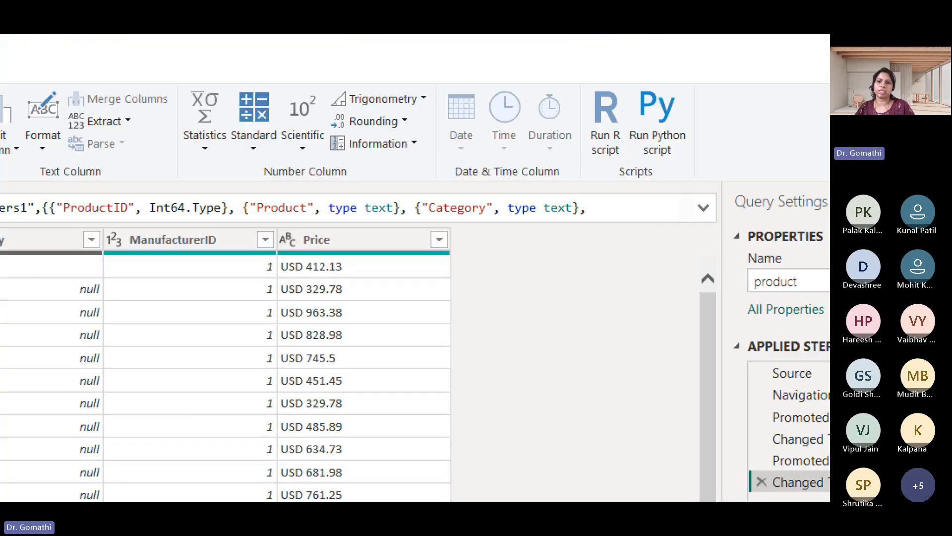
pyautogui.moveTo(714, 94)
pyautogui.mouseDown()
pyautogui.moveTo(529, 75)
pyautogui.moveTo(725, 119)
pyautogui.moveTo(542, 56)
pyautogui.mouseUp()
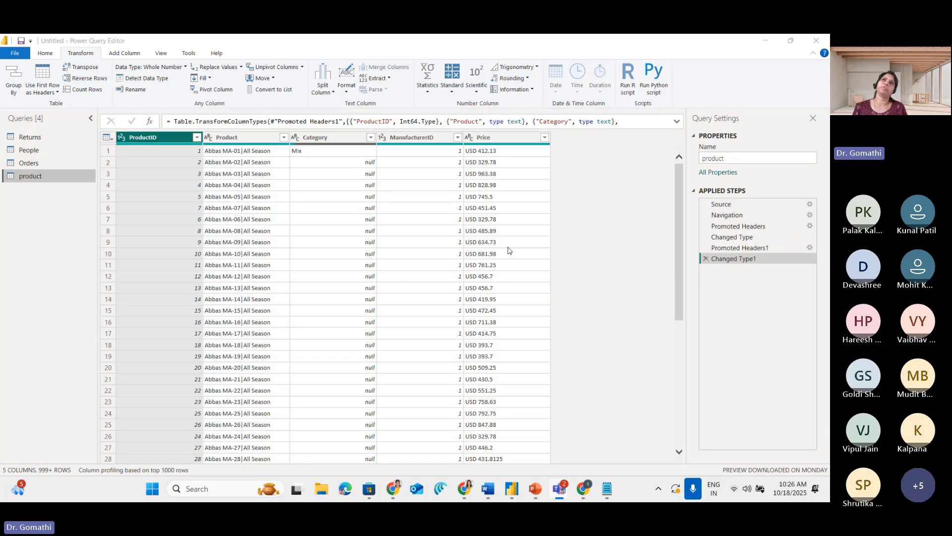
# Show the Add Column commands and the View options, and underline across View's Data Preview options
pyautogui.click(141, 54)
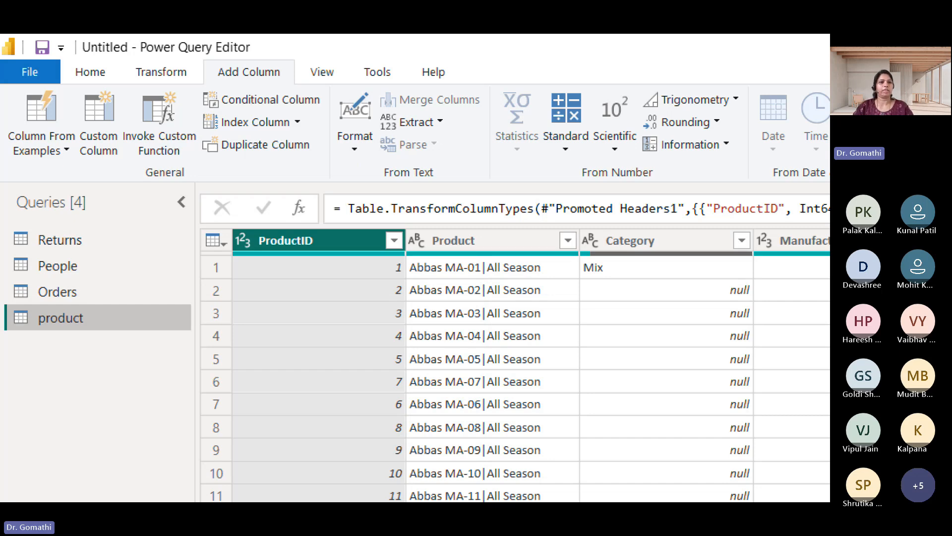
pyautogui.press('Escape')
pyautogui.click(166, 54)
pyautogui.hotkey('ctrl', '1')
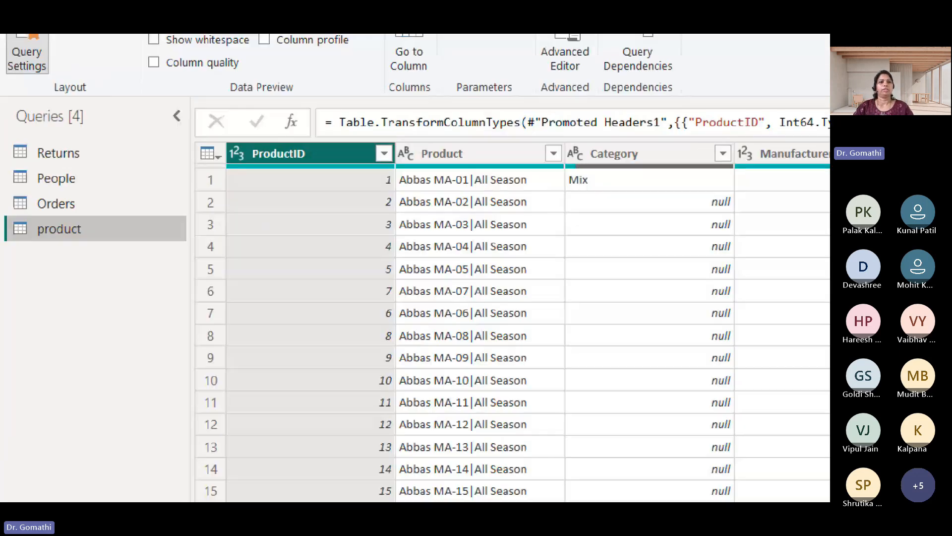
pyautogui.click(104, 35)
pyautogui.moveTo(331, 80); pyautogui.dragTo(162, 102)
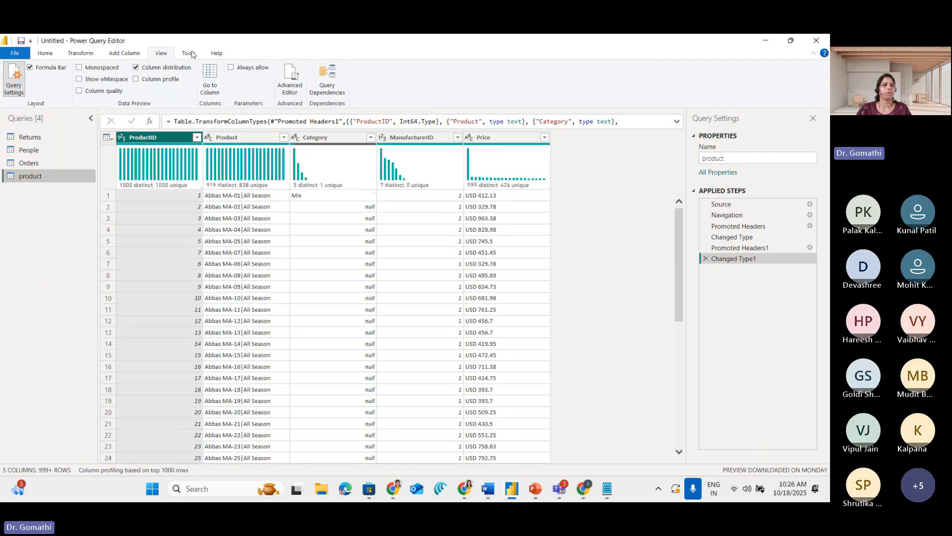
# Show the diagnostics commands under Tools, mark them on screen, and display the Help commands
pyautogui.click(355, 72)
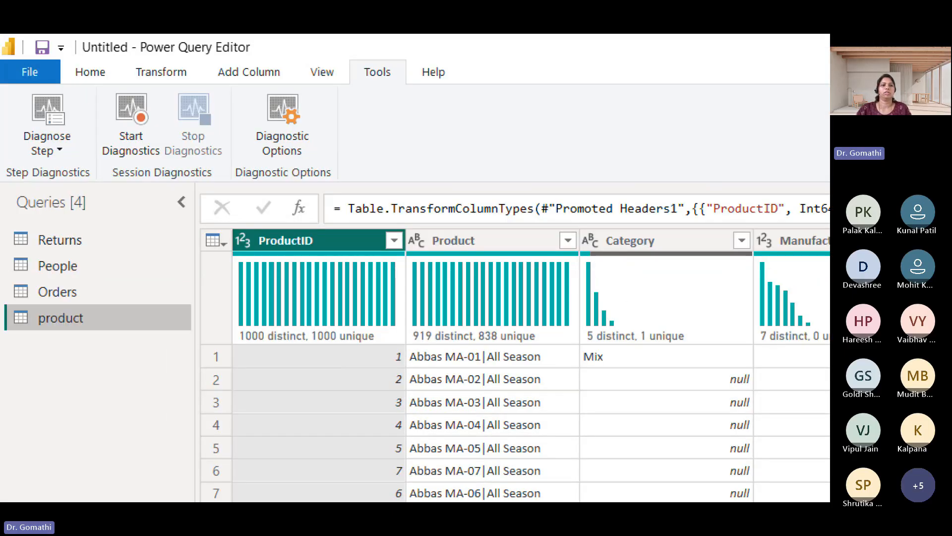
pyautogui.moveTo(176, 78)
pyautogui.mouseDown()
pyautogui.moveTo(10, 60)
pyautogui.moveTo(75, 97)
pyautogui.mouseUp()
pyautogui.moveTo(152, 162); pyautogui.dragTo(95, 41)
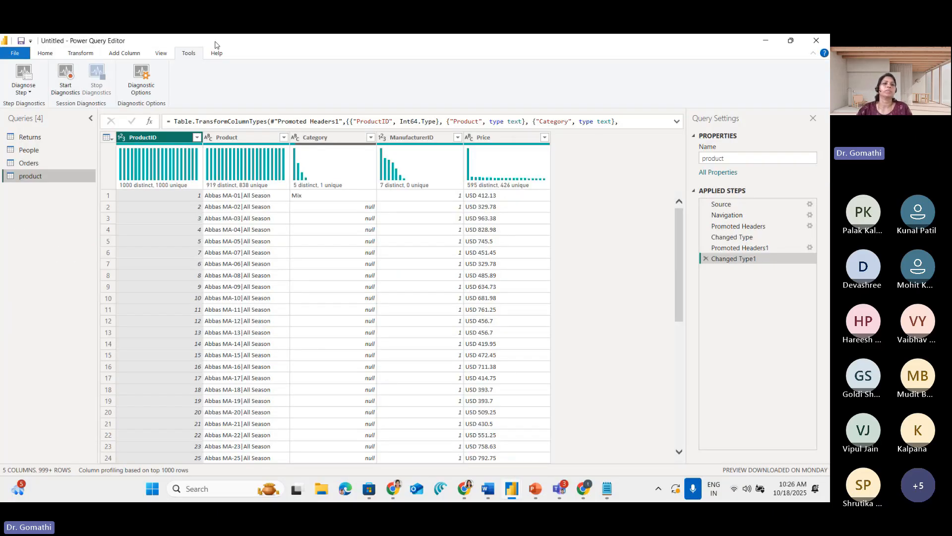
pyautogui.click(216, 51)
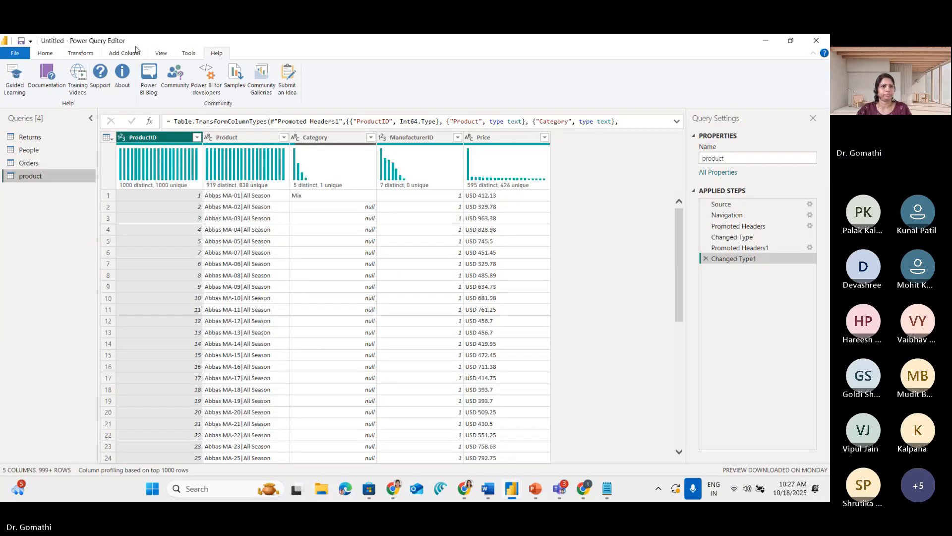
# Turn off Column distribution for the query preview and return to the Home commands
pyautogui.click(160, 53)
pyautogui.click(136, 67)
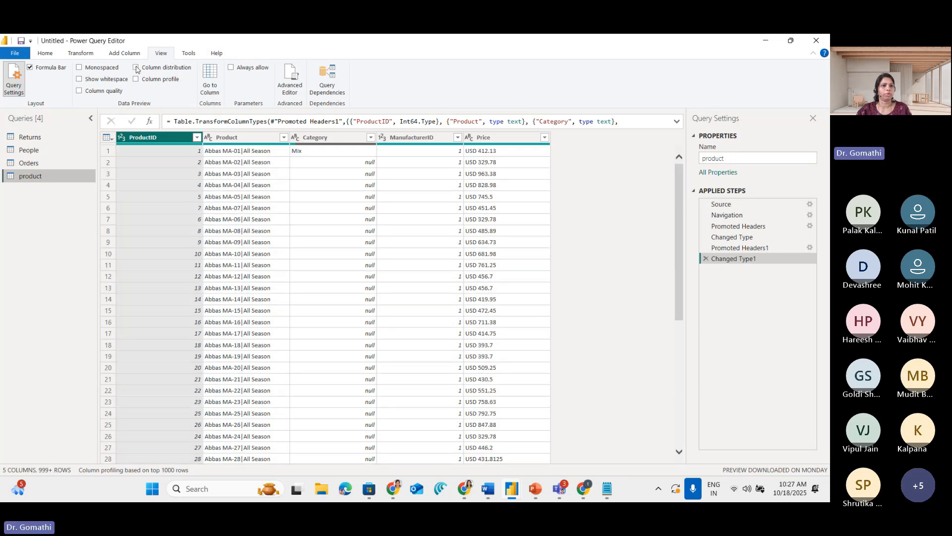
pyautogui.click(54, 54)
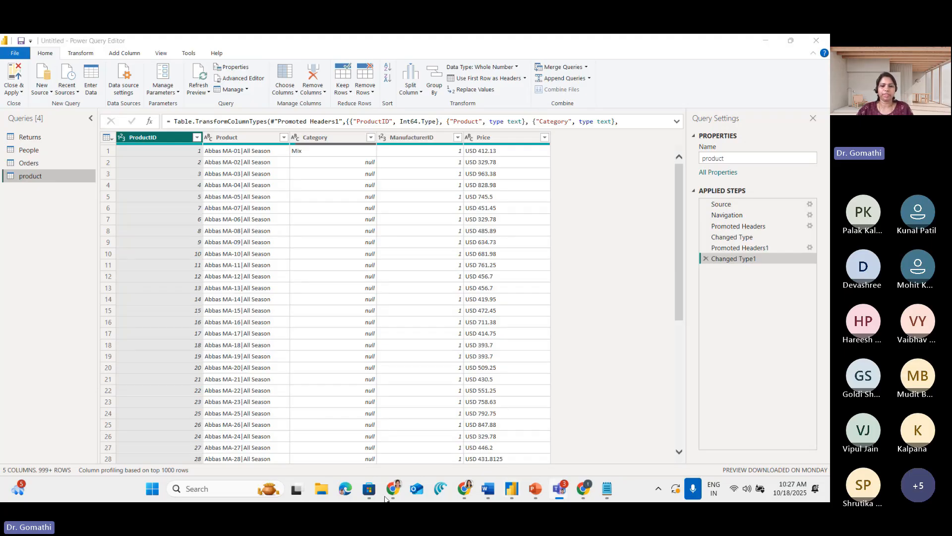
# Switch to the ETL notes in Notepad and format Data Transformation and its sub-items a to d as Subtitle
pyautogui.click(607, 490)
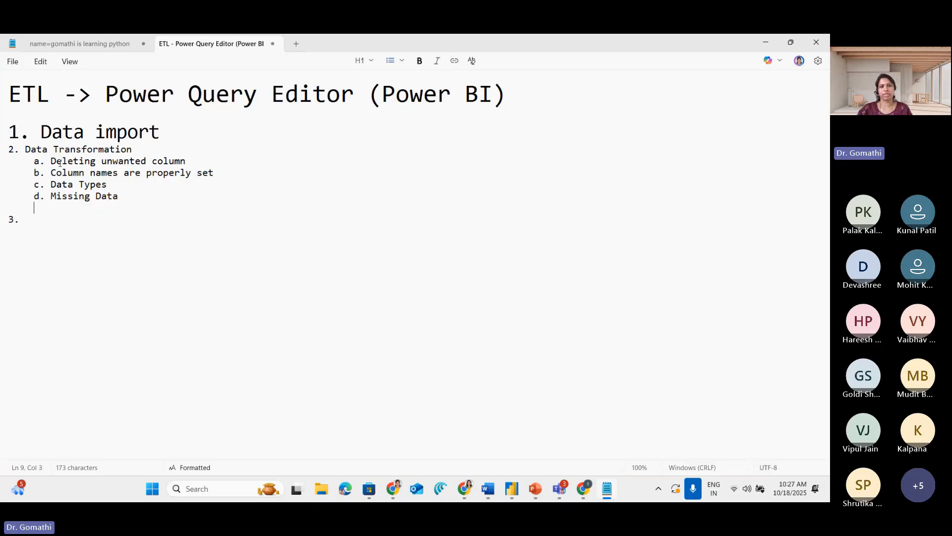
pyautogui.moveTo(43, 131); pyautogui.dragTo(160, 131)
pyautogui.moveTo(23, 208); pyautogui.dragTo(16, 150)
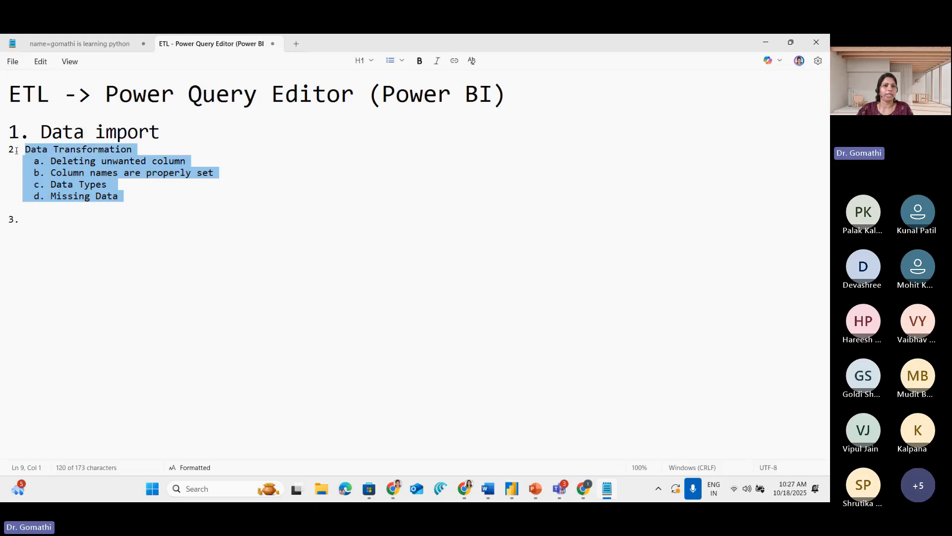
pyautogui.click(361, 60)
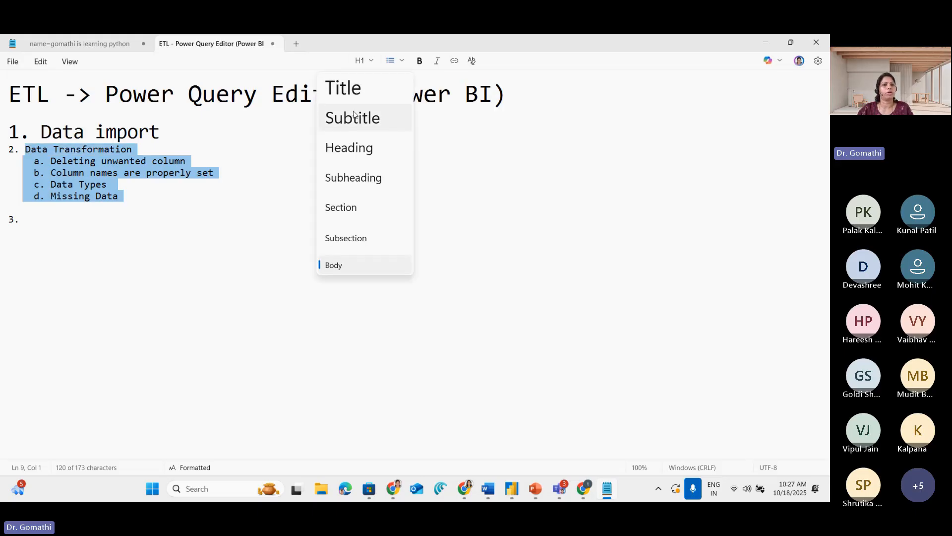
pyautogui.click(355, 112)
pyautogui.click(65, 187)
# Highlight in turn the notes Deleting unwanted column, Column names are properly set, and Data Types
pyautogui.moveTo(91, 191); pyautogui.dragTo(422, 196)
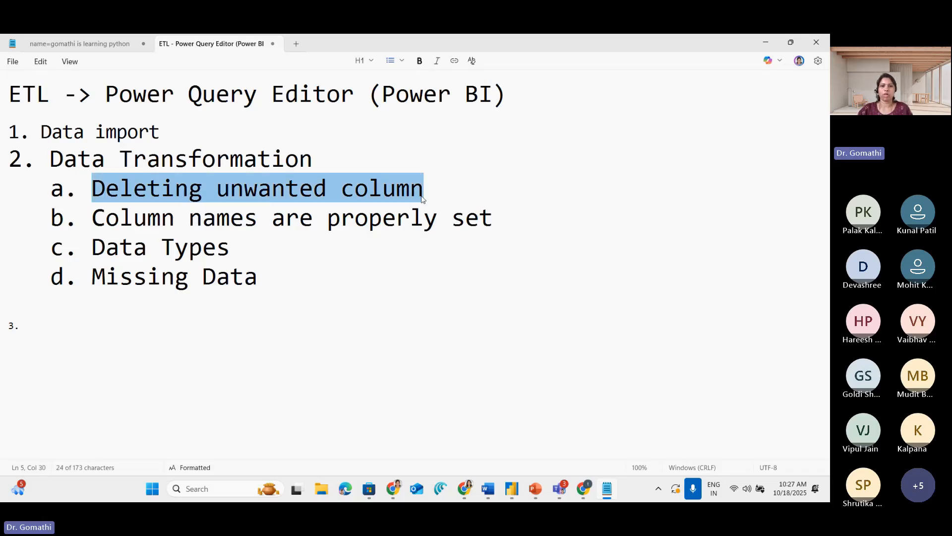
pyautogui.moveTo(92, 218); pyautogui.dragTo(498, 218)
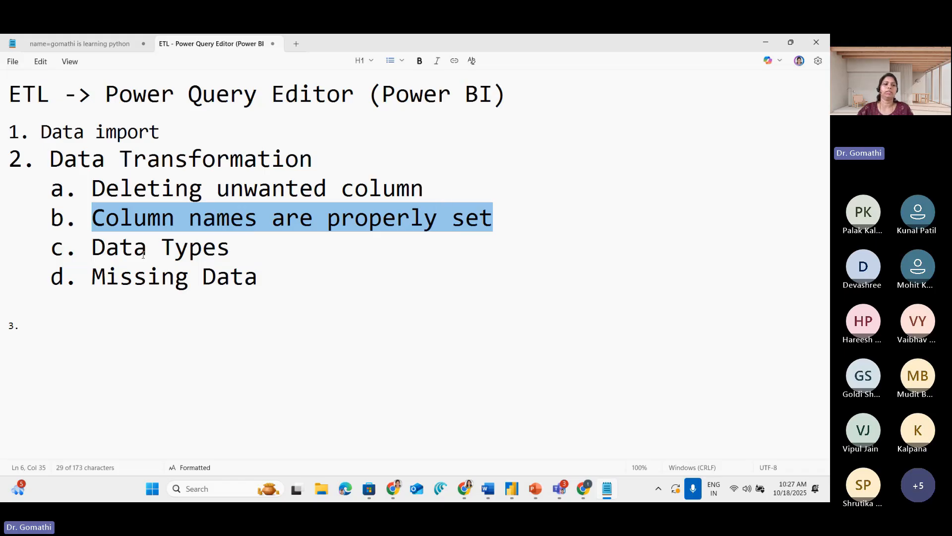
pyautogui.click(175, 222)
pyautogui.moveTo(96, 248); pyautogui.dragTo(237, 244)
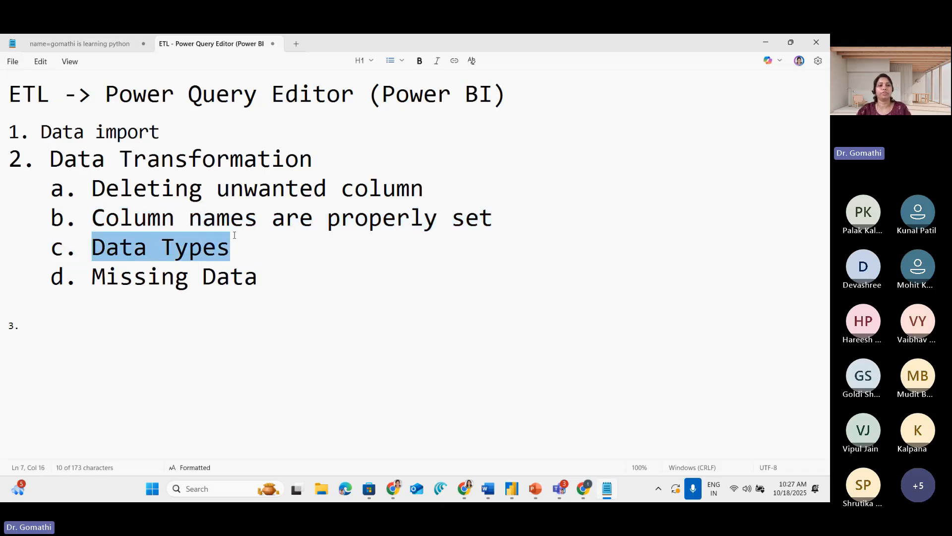
# Switch back to Power Query Editor, open the Returns query and circle the data type icons of Returned and Order ID
pyautogui.hotkey('alt', 'Tab')
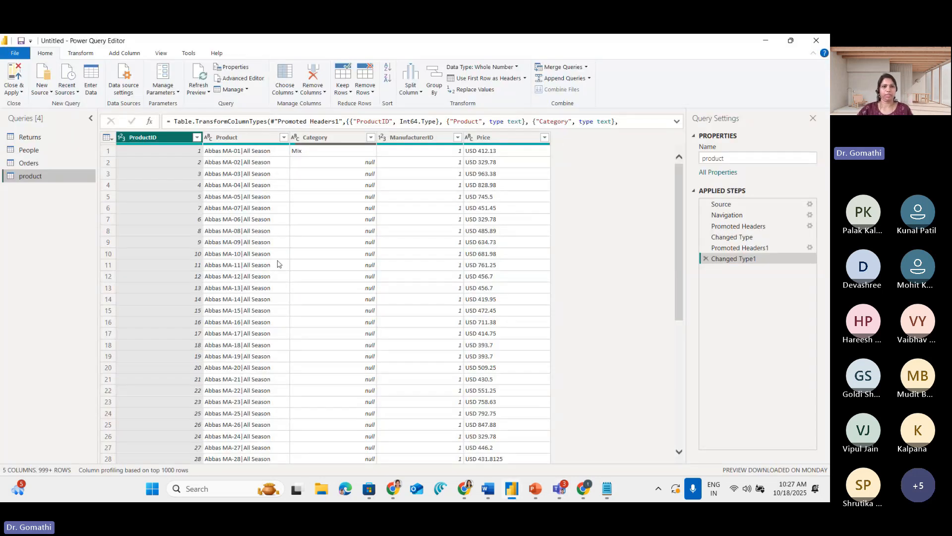
pyautogui.click(52, 143)
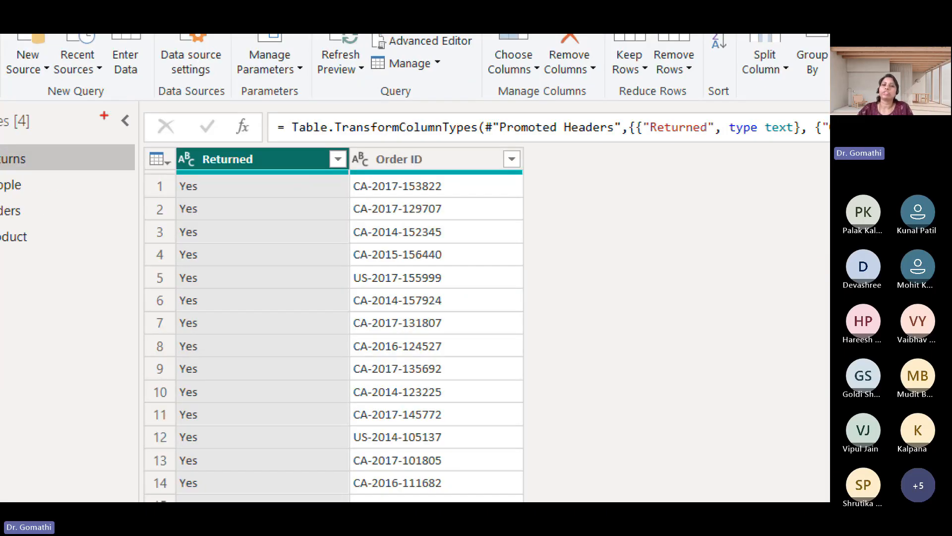
pyautogui.moveTo(192, 146)
pyautogui.mouseDown()
pyautogui.moveTo(174, 145)
pyautogui.moveTo(199, 174)
pyautogui.moveTo(196, 141)
pyautogui.mouseUp()
pyautogui.moveTo(358, 153)
pyautogui.mouseDown()
pyautogui.moveTo(367, 184)
pyautogui.moveTo(382, 134)
pyautogui.moveTo(347, 149)
pyautogui.moveTo(347, 172)
pyautogui.mouseUp()
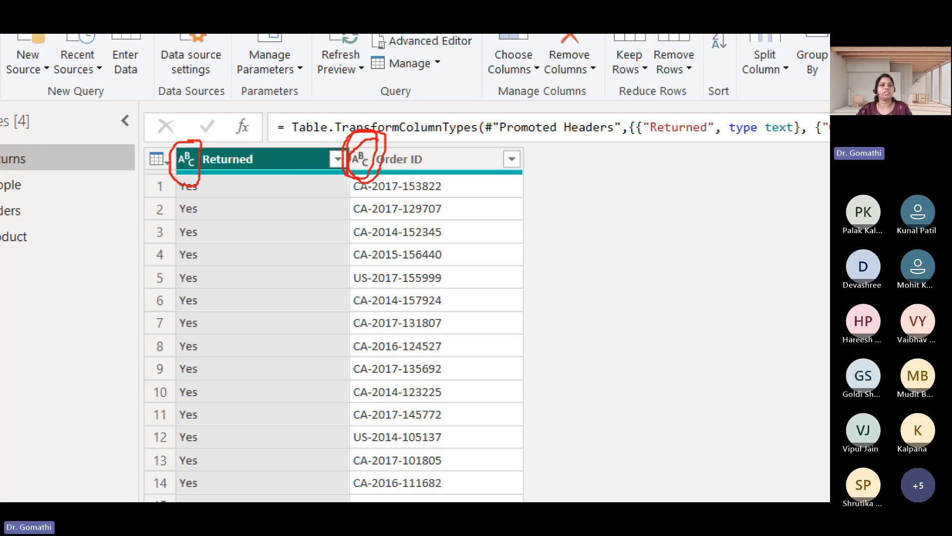
pyautogui.press('Escape')
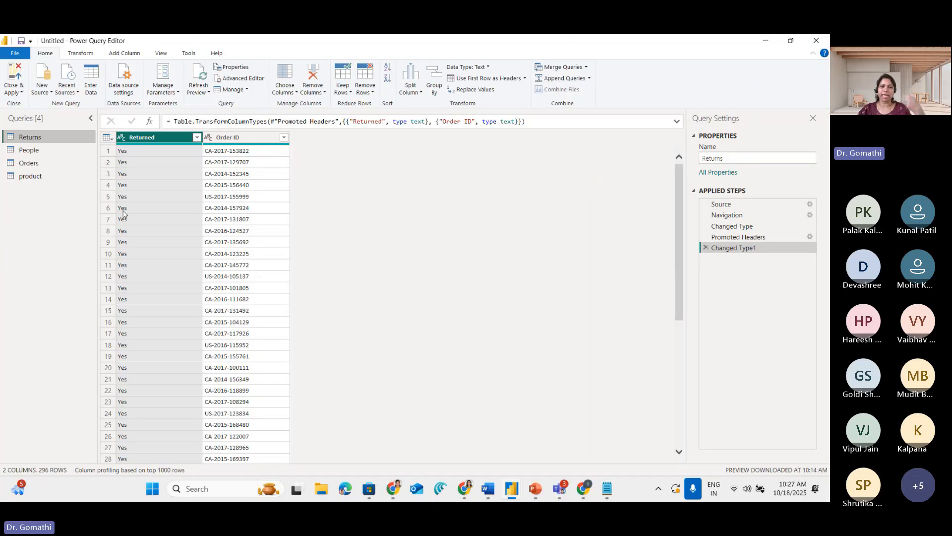
# Show the data type options for the Returned column, circle its type icon and underline the options from Decimal Number to Text
pyautogui.click(120, 142)
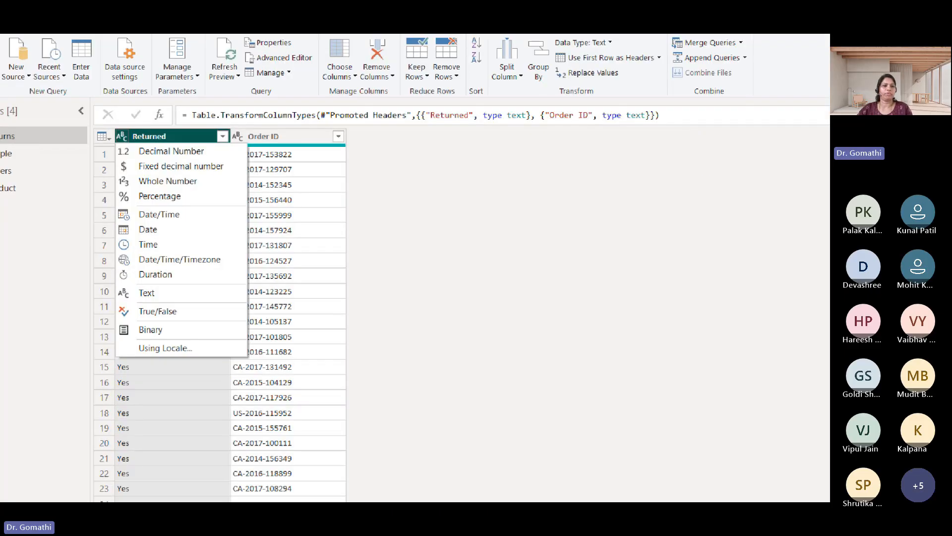
pyautogui.moveTo(110, 124)
pyautogui.mouseDown()
pyautogui.moveTo(149, 134)
pyautogui.moveTo(122, 120)
pyautogui.mouseUp()
pyautogui.moveTo(167, 170); pyautogui.dragTo(233, 168)
pyautogui.moveTo(156, 179); pyautogui.dragTo(231, 190)
pyautogui.moveTo(165, 222)
pyautogui.mouseDown()
pyautogui.moveTo(234, 217)
pyautogui.moveTo(228, 232)
pyautogui.mouseUp()
pyautogui.moveTo(188, 265)
pyautogui.mouseDown()
pyautogui.moveTo(227, 268)
pyautogui.moveTo(223, 284)
pyautogui.mouseUp()
pyautogui.moveTo(187, 299)
pyautogui.mouseDown()
pyautogui.moveTo(227, 299)
pyautogui.moveTo(191, 325)
pyautogui.moveTo(240, 332)
pyautogui.mouseUp()
pyautogui.moveTo(203, 379); pyautogui.dragTo(233, 378)
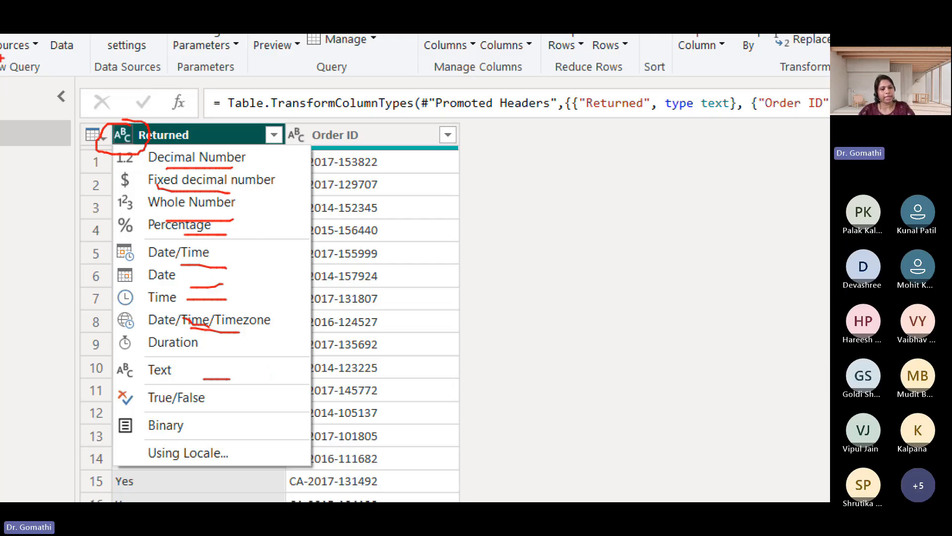
pyautogui.press('Escape')
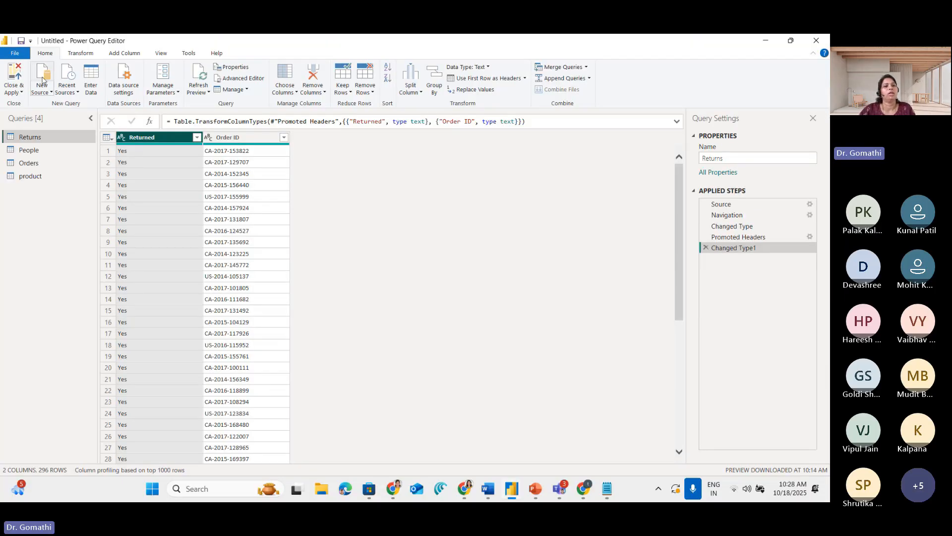
# View the data type options for Order ID in Returns without changing the type, and open the People query
pyautogui.click(209, 137)
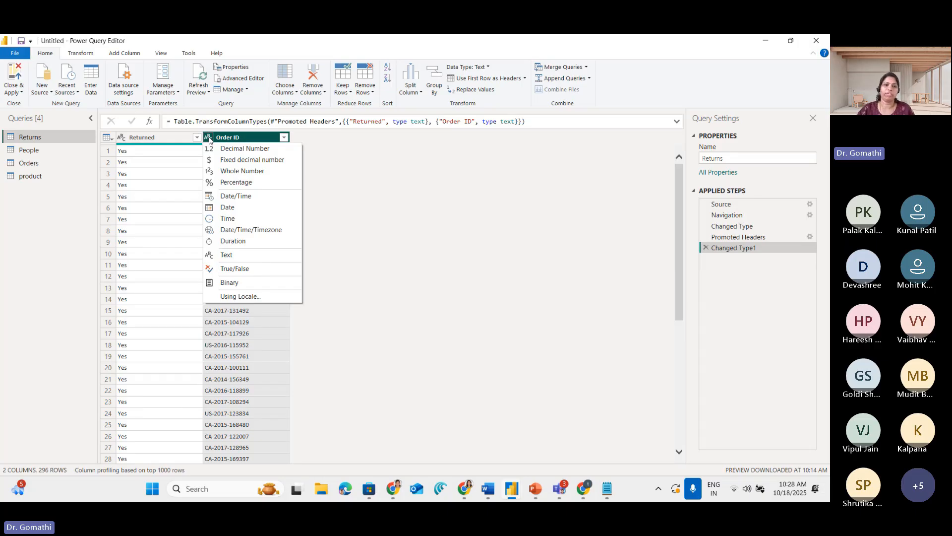
pyautogui.click(405, 335)
pyautogui.click(47, 153)
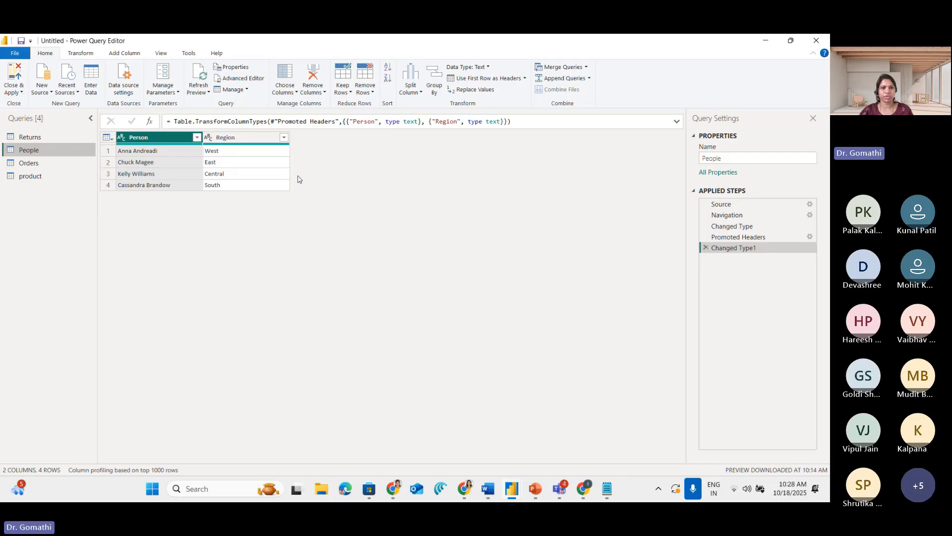
# Open the Orders query, circle Order Date's type icon, show its data type options and underline Date and Date/Time
pyautogui.click(55, 164)
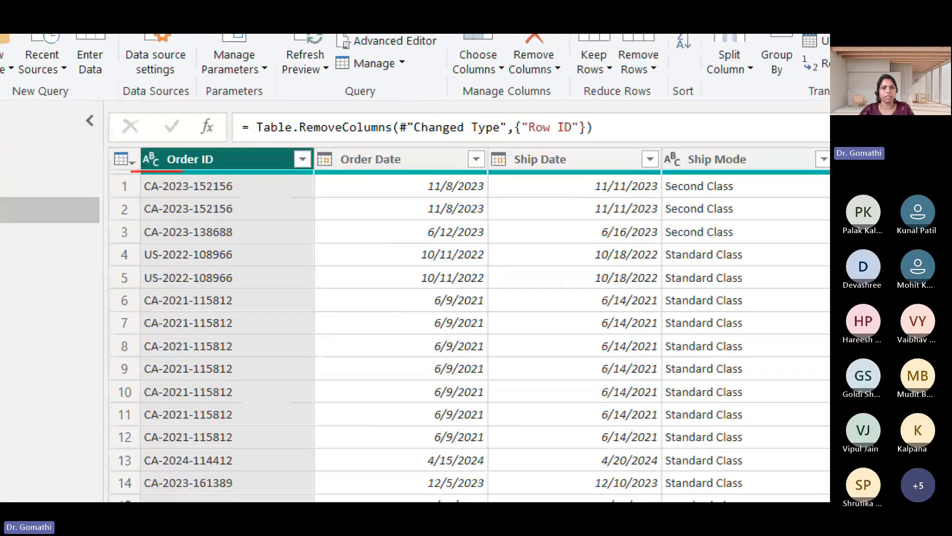
pyautogui.moveTo(370, 167)
pyautogui.mouseDown()
pyautogui.moveTo(351, 155)
pyautogui.moveTo(318, 164)
pyautogui.moveTo(320, 150)
pyautogui.mouseUp()
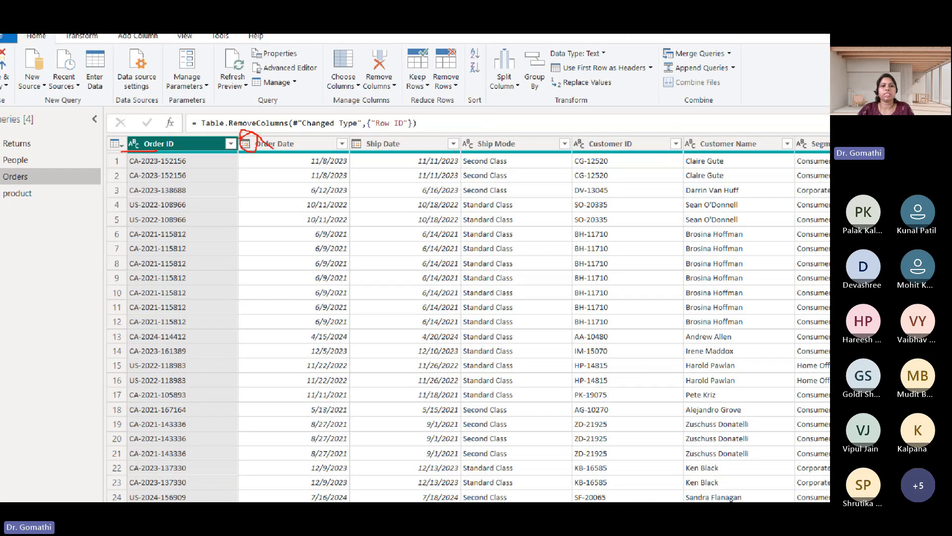
pyautogui.click(245, 144)
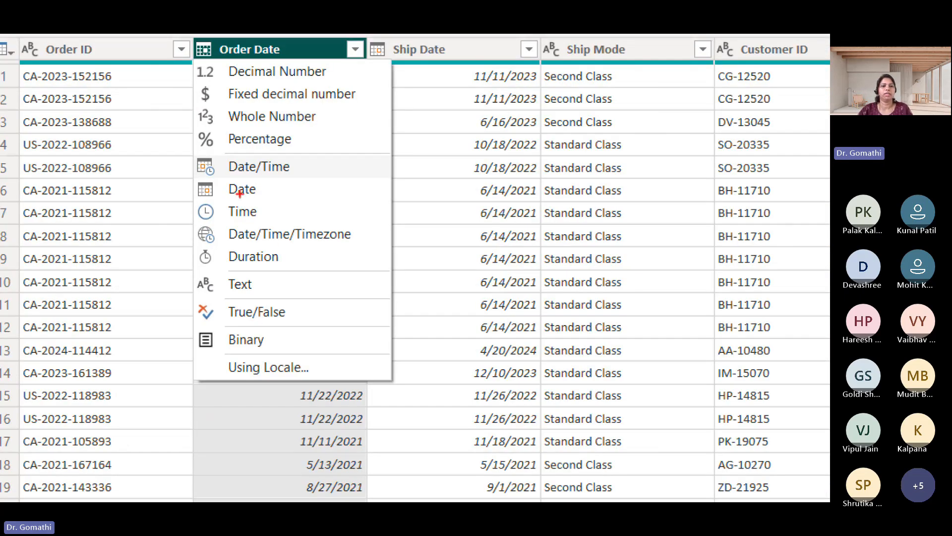
pyautogui.moveTo(231, 191)
pyautogui.mouseDown()
pyautogui.moveTo(269, 194)
pyautogui.moveTo(307, 172)
pyautogui.mouseUp()
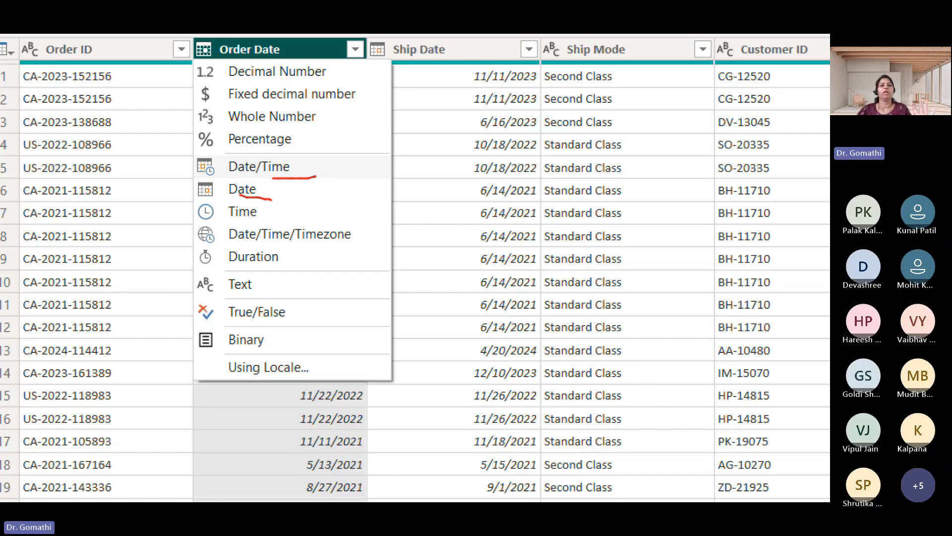
pyautogui.moveTo(238, 173)
pyautogui.mouseDown()
pyautogui.moveTo(369, 175)
pyautogui.moveTo(306, 168)
pyautogui.mouseUp()
pyautogui.press('Escape')
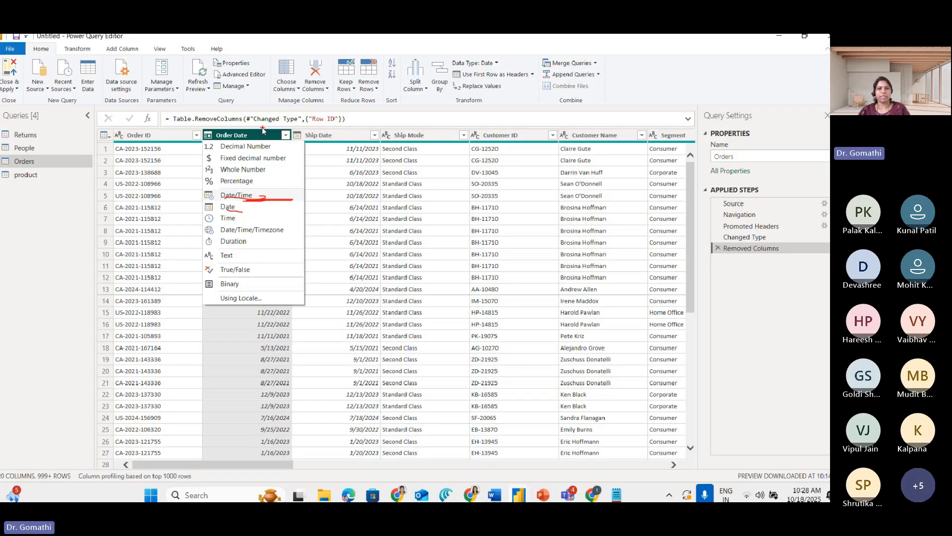
# Bring the Sales column of the Orders query into view and mark its data type icon
pyautogui.moveTo(251, 462); pyautogui.dragTo(618, 467)
pyautogui.hotkey('ctrl', '1')
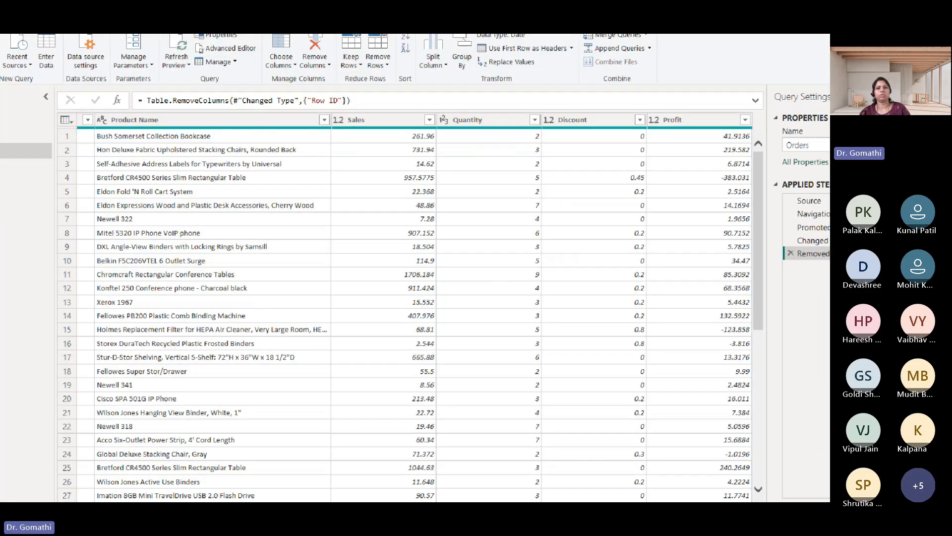
pyautogui.click(343, 121)
pyautogui.moveTo(328, 132)
pyautogui.mouseDown()
pyautogui.moveTo(305, 157)
pyautogui.moveTo(330, 138)
pyautogui.moveTo(312, 136)
pyautogui.mouseUp()
pyautogui.press('Escape')
# Show the data type options for Sales and underline Decimal Number, Fixed decimal number and Whole Number without changing the type
pyautogui.click(334, 137)
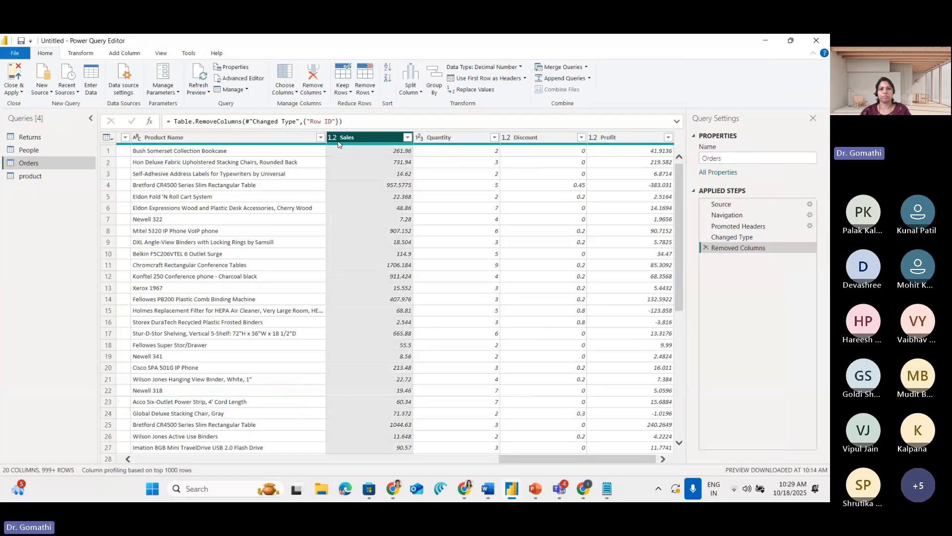
pyautogui.hotkey('ctrl', '1')
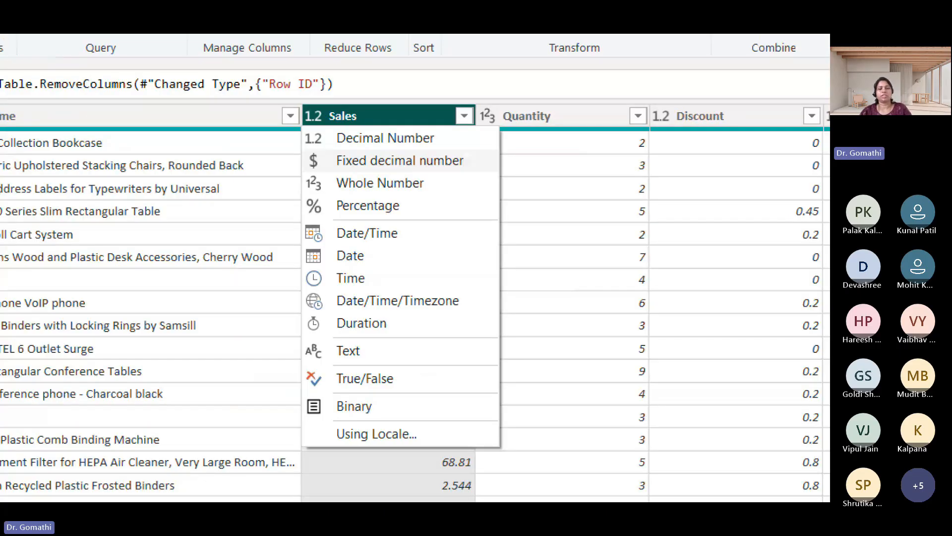
pyautogui.click(344, 153)
pyautogui.moveTo(350, 147); pyautogui.dragTo(445, 143)
pyautogui.moveTo(332, 177); pyautogui.dragTo(408, 172)
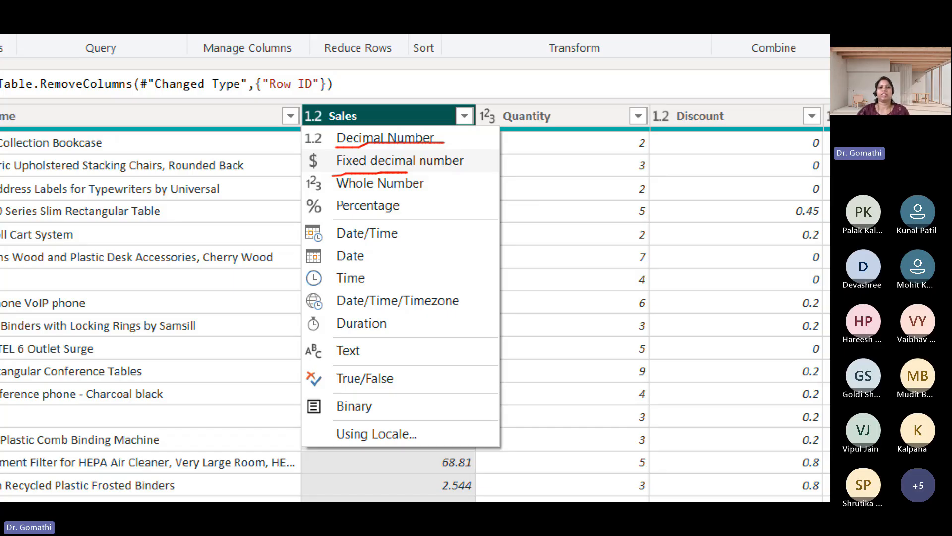
pyautogui.moveTo(362, 189); pyautogui.dragTo(489, 185)
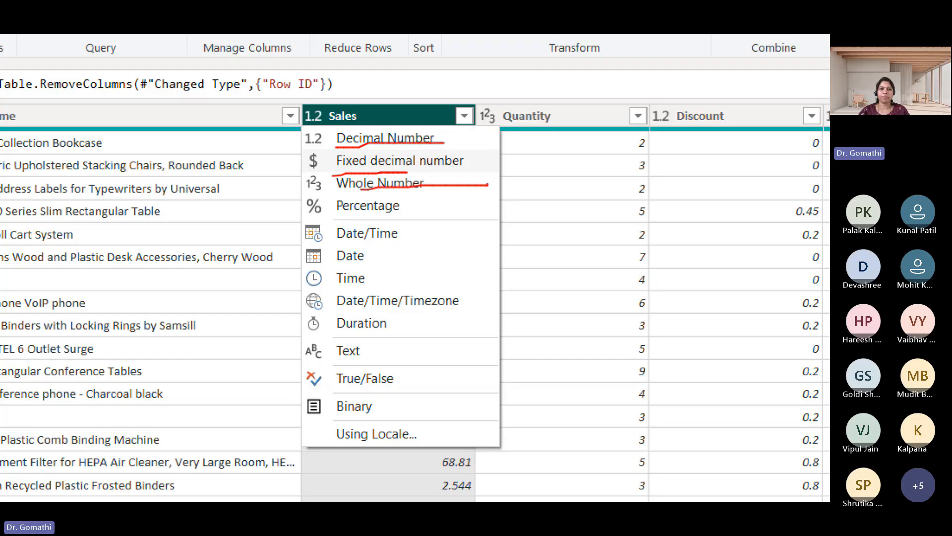
pyautogui.moveTo(316, 163)
pyautogui.mouseDown()
pyautogui.moveTo(295, 194)
pyautogui.moveTo(333, 199)
pyautogui.moveTo(297, 199)
pyautogui.moveTo(322, 231)
pyautogui.mouseUp()
pyautogui.press('Escape')
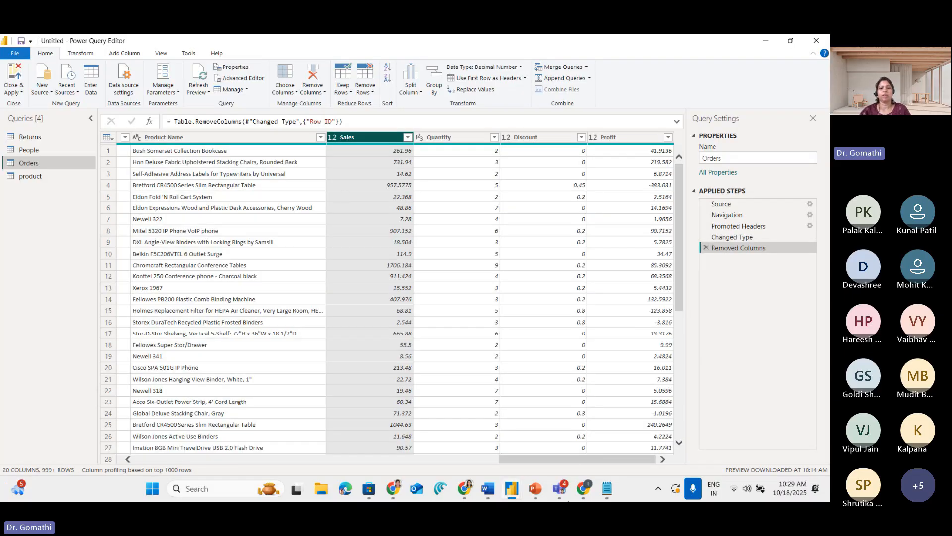
# Select the Quantity column in Orders and circle its data type icon and its first three values
pyautogui.moveTo(572, 457); pyautogui.dragTo(572, 458)
pyautogui.click(423, 138)
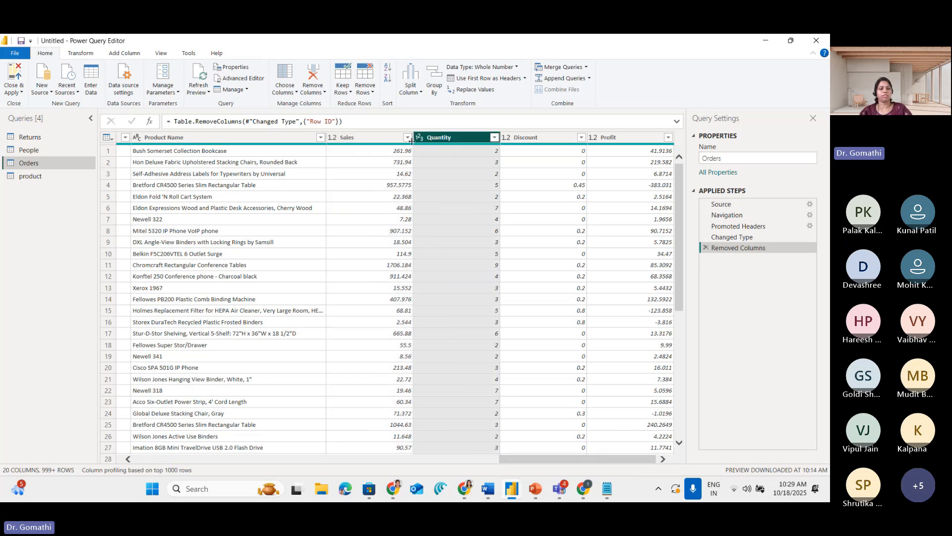
pyautogui.hotkey('ctrl', '1')
pyautogui.click(471, 129)
pyautogui.moveTo(378, 121)
pyautogui.mouseDown()
pyautogui.moveTo(363, 134)
pyautogui.moveTo(378, 121)
pyautogui.mouseUp()
pyautogui.moveTo(529, 160)
pyautogui.mouseDown()
pyautogui.moveTo(509, 165)
pyautogui.moveTo(524, 229)
pyautogui.mouseUp()
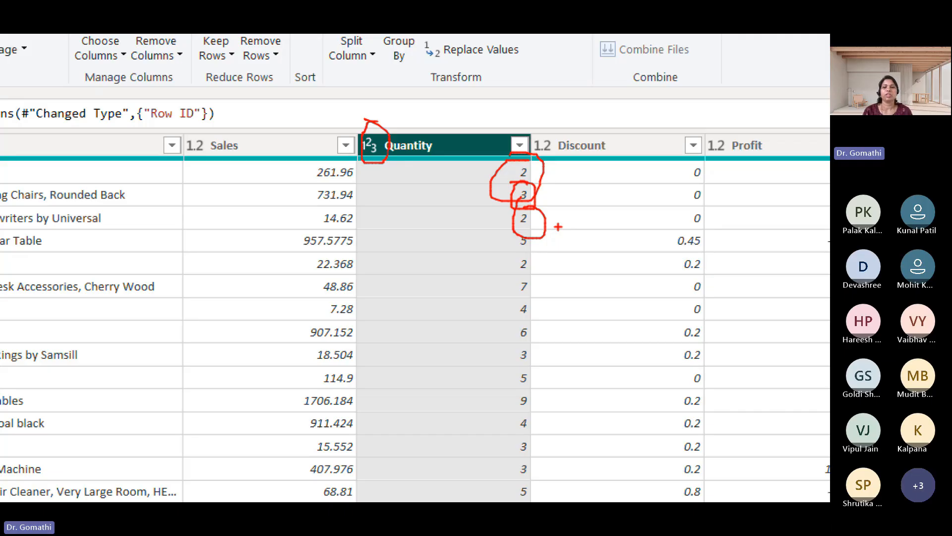
pyautogui.press('Escape')
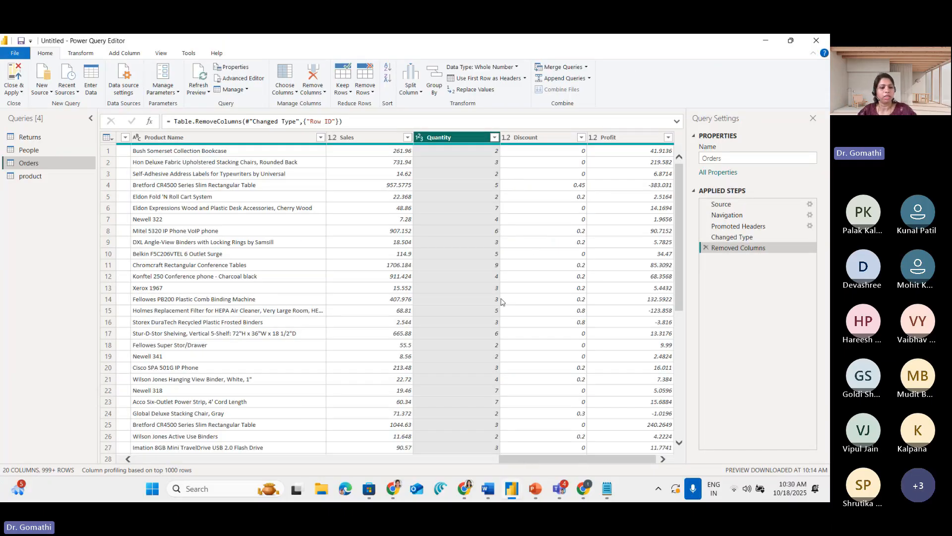
# Underline the Discount and Profit headers in Orders and mark decimal values in the Discount column
pyautogui.hotkey('ctrl', '1')
pyautogui.moveTo(449, 142); pyautogui.dragTo(527, 133)
pyautogui.moveTo(597, 148); pyautogui.dragTo(647, 134)
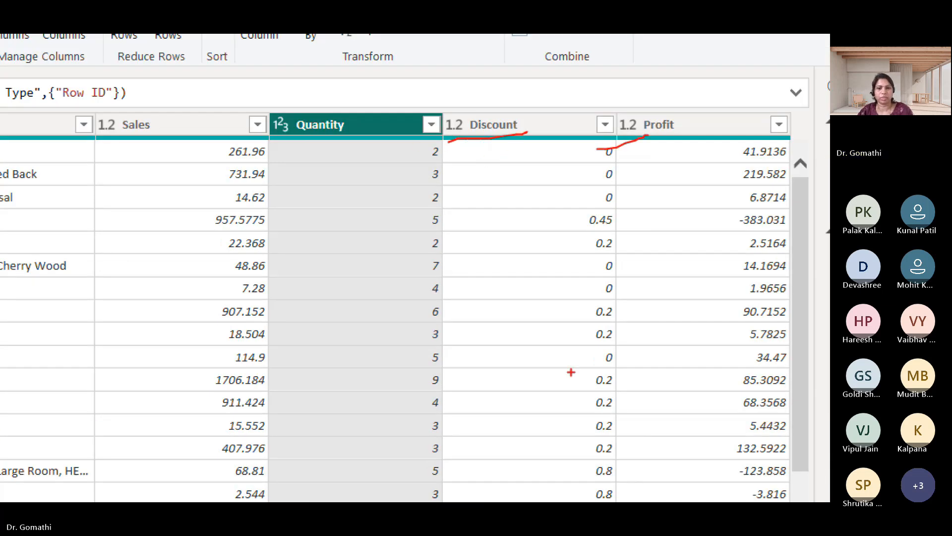
pyautogui.moveTo(607, 211)
pyautogui.mouseDown()
pyautogui.moveTo(617, 246)
pyautogui.moveTo(611, 235)
pyautogui.mouseUp()
pyautogui.moveTo(610, 295); pyautogui.dragTo(558, 302)
pyautogui.moveTo(471, 105)
pyautogui.mouseDown()
pyautogui.moveTo(479, 83)
pyautogui.moveTo(415, 85)
pyautogui.mouseUp()
pyautogui.press('Escape')
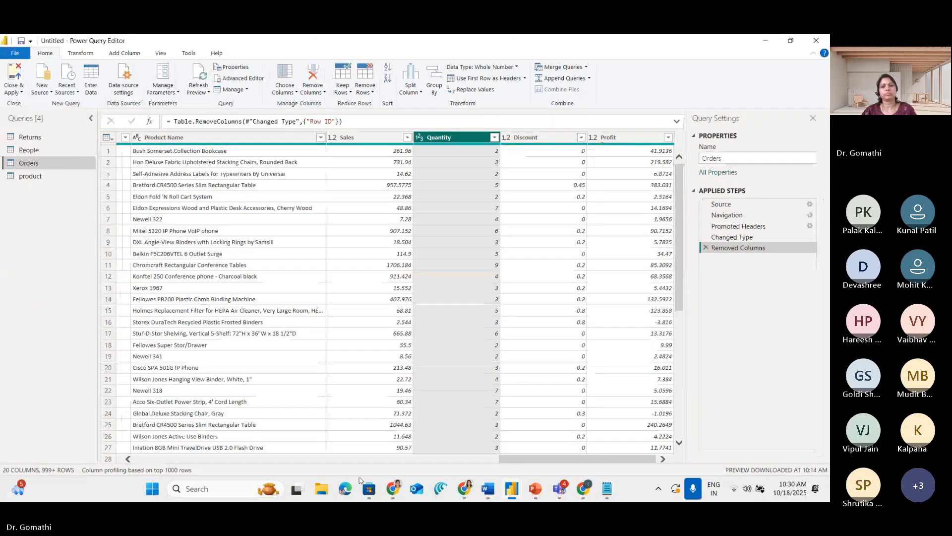
# Open the product query and underline the data type icon of ProductID
pyautogui.click(30, 178)
pyautogui.hotkey('ctrl', '1')
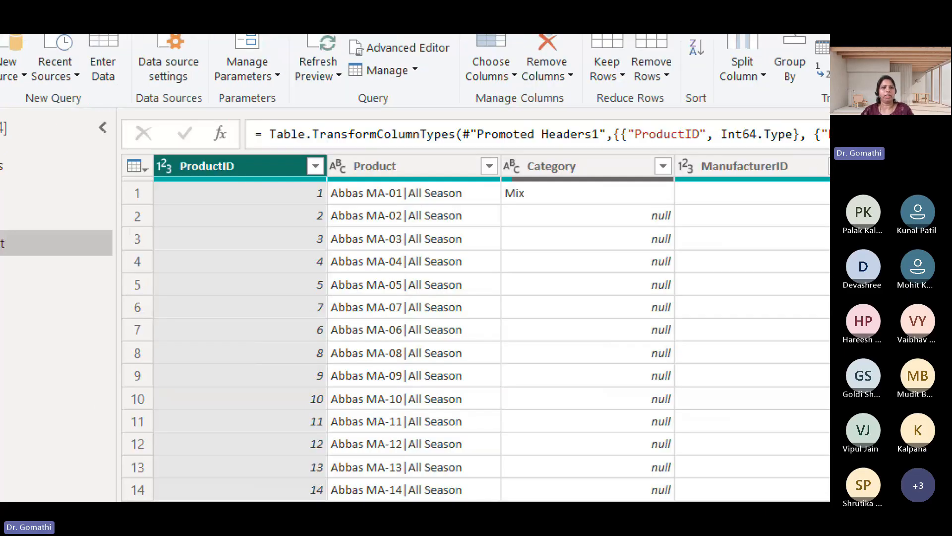
pyautogui.moveTo(114, 144); pyautogui.dragTo(134, 143)
pyautogui.moveTo(147, 175); pyautogui.dragTo(194, 173)
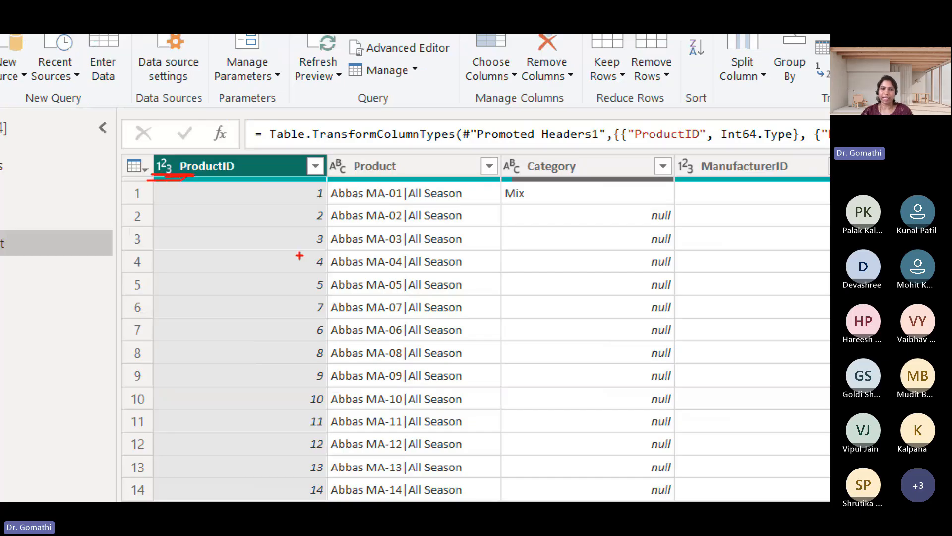
pyautogui.press('Escape')
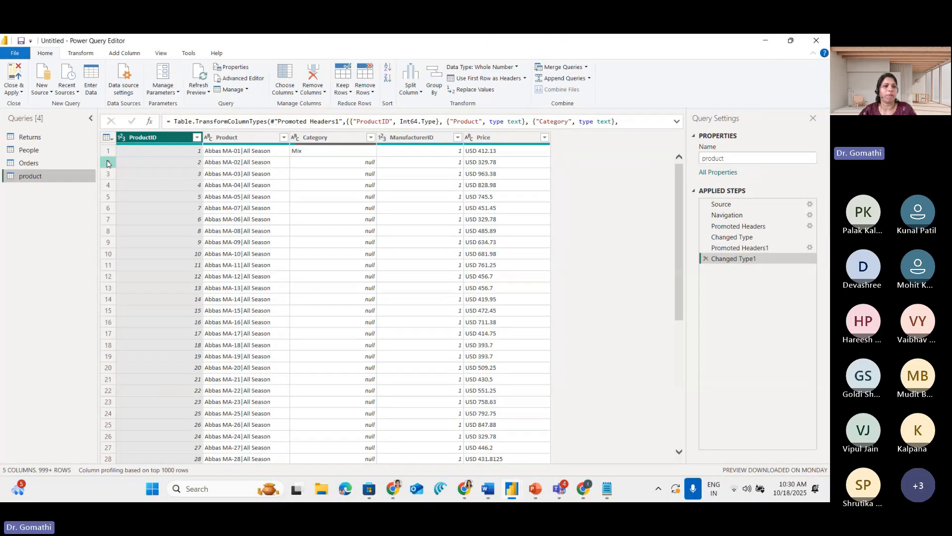
# Switch between the Orders and product queries to compare their columns, ending in Orders
pyautogui.click(39, 163)
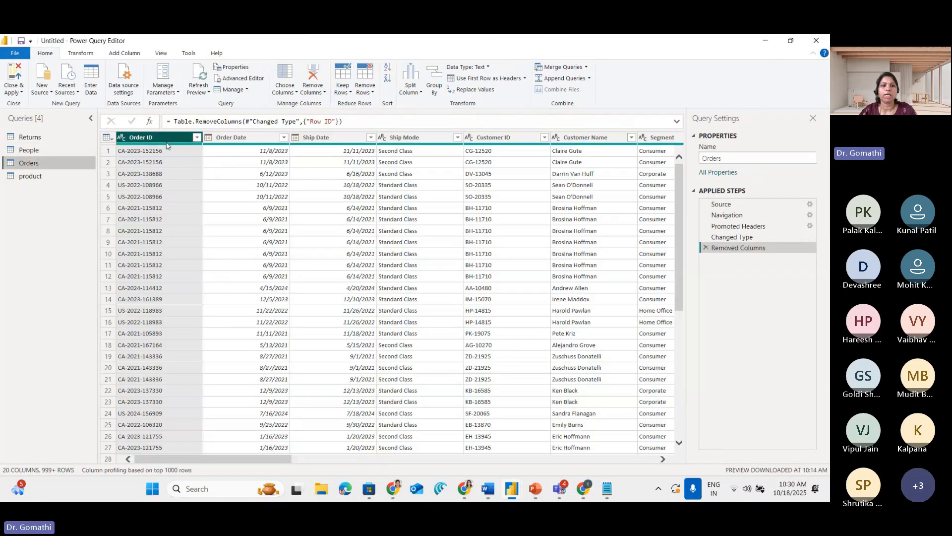
pyautogui.click(35, 178)
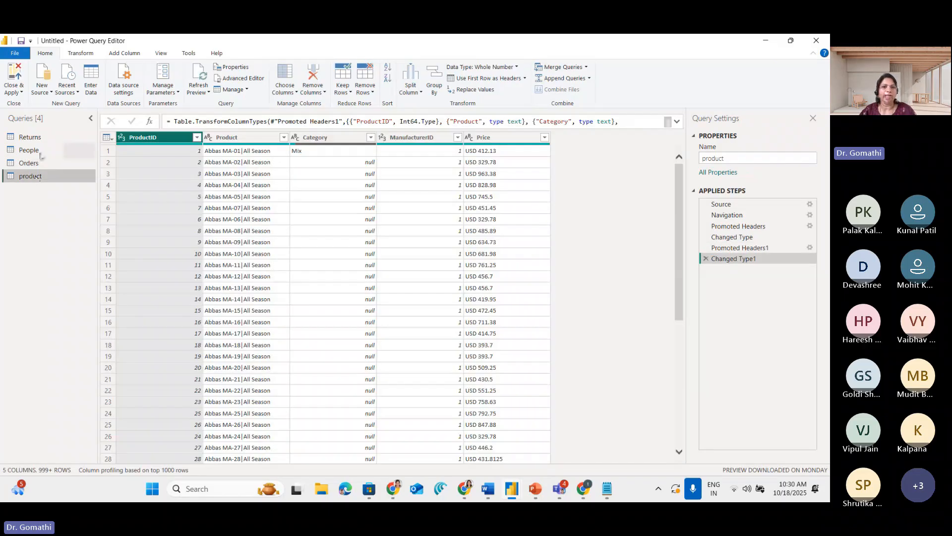
pyautogui.click(36, 163)
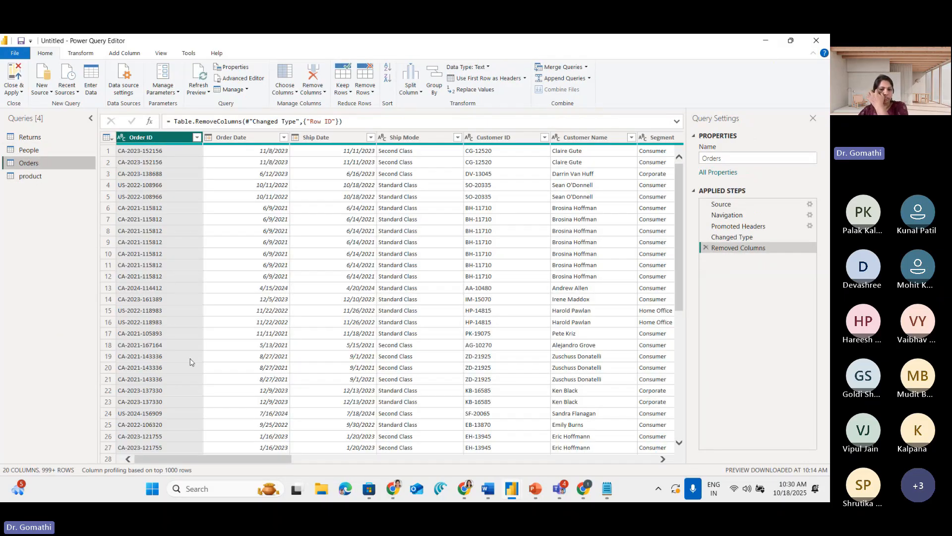
pyautogui.moveTo(198, 461); pyautogui.dragTo(90, 461)
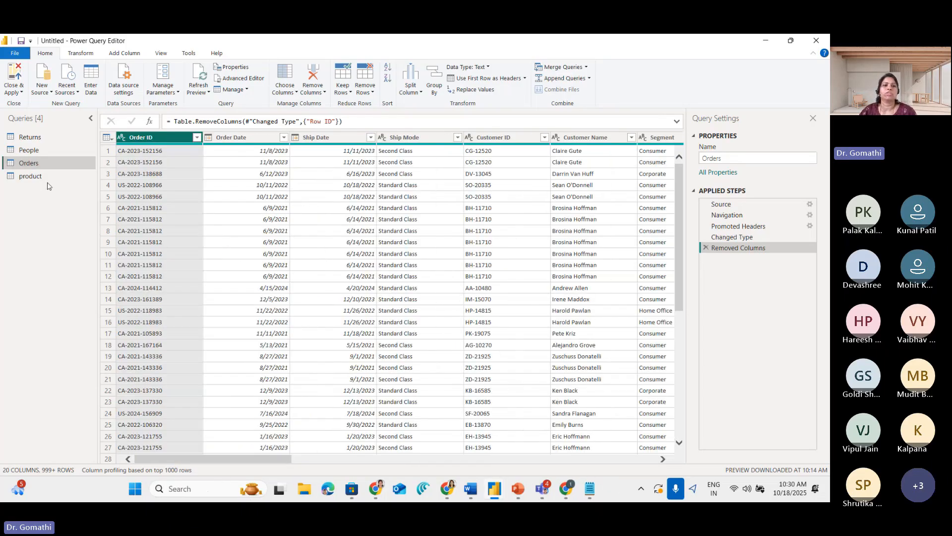
# Open the product query, circle the Product and Category headers and outline the null values in Category
pyautogui.click(31, 176)
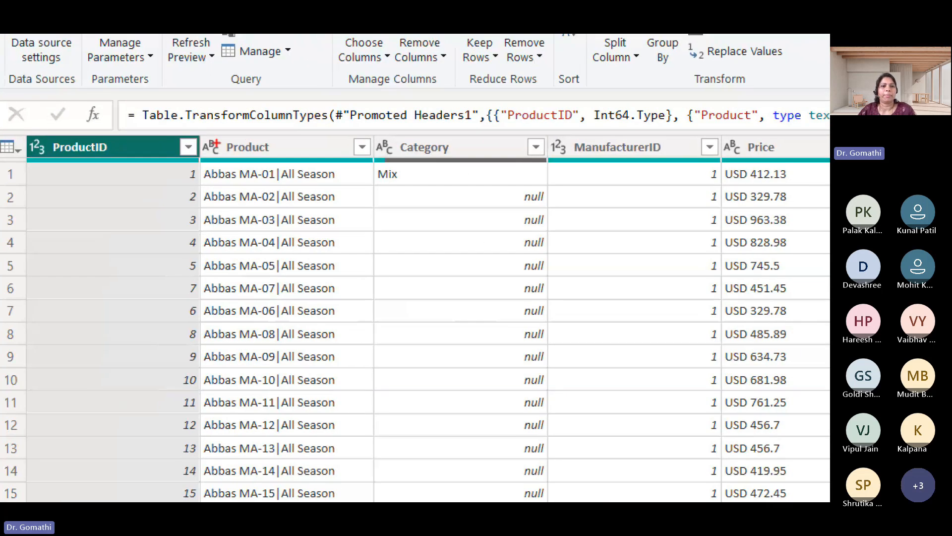
pyautogui.moveTo(259, 119)
pyautogui.mouseDown()
pyautogui.moveTo(318, 161)
pyautogui.moveTo(258, 118)
pyautogui.mouseUp()
pyautogui.moveTo(496, 155)
pyautogui.mouseDown()
pyautogui.moveTo(404, 138)
pyautogui.moveTo(466, 149)
pyautogui.moveTo(412, 141)
pyautogui.mouseUp()
pyautogui.moveTo(546, 181)
pyautogui.mouseDown()
pyautogui.moveTo(516, 255)
pyautogui.moveTo(508, 461)
pyautogui.moveTo(556, 459)
pyautogui.moveTo(561, 313)
pyautogui.moveTo(483, 167)
pyautogui.mouseUp()
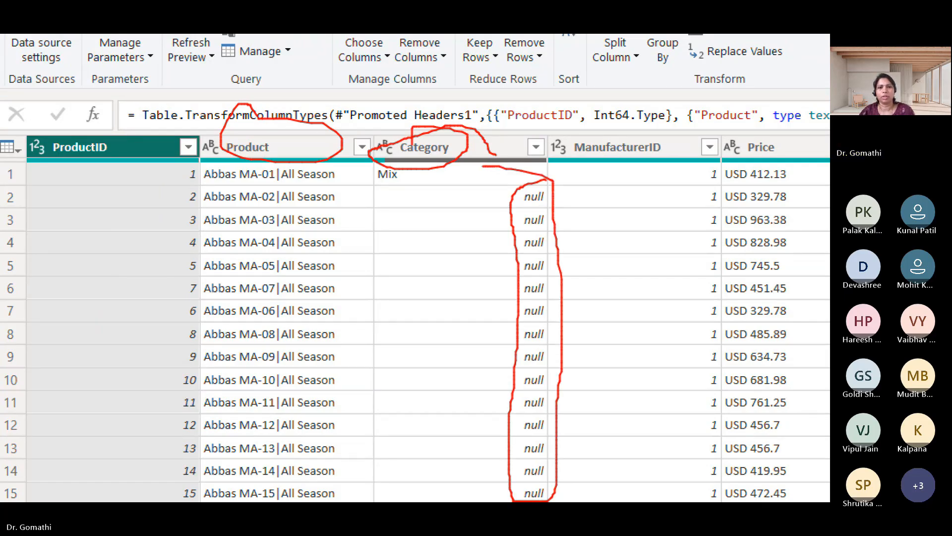
pyautogui.press('Escape')
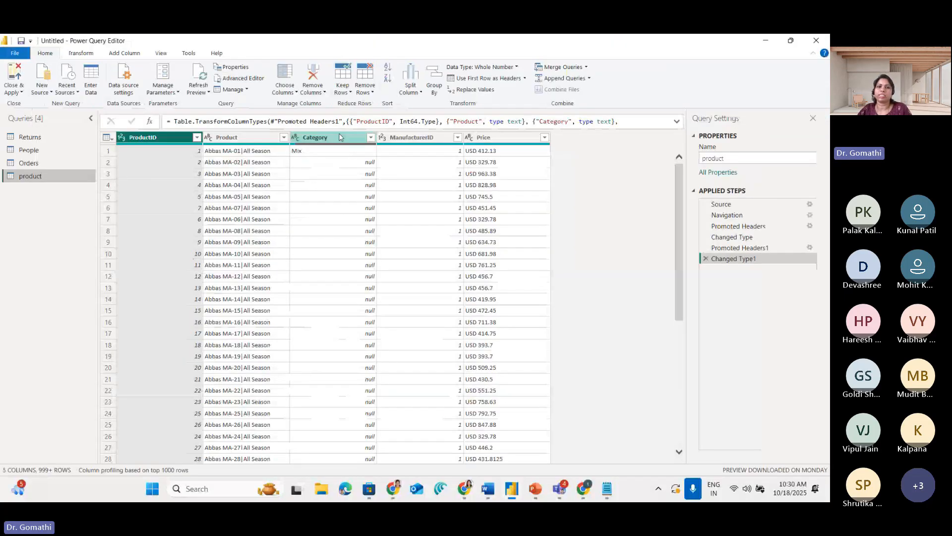
# Select the Category column and outline the quality bar beneath its header
pyautogui.click(340, 137)
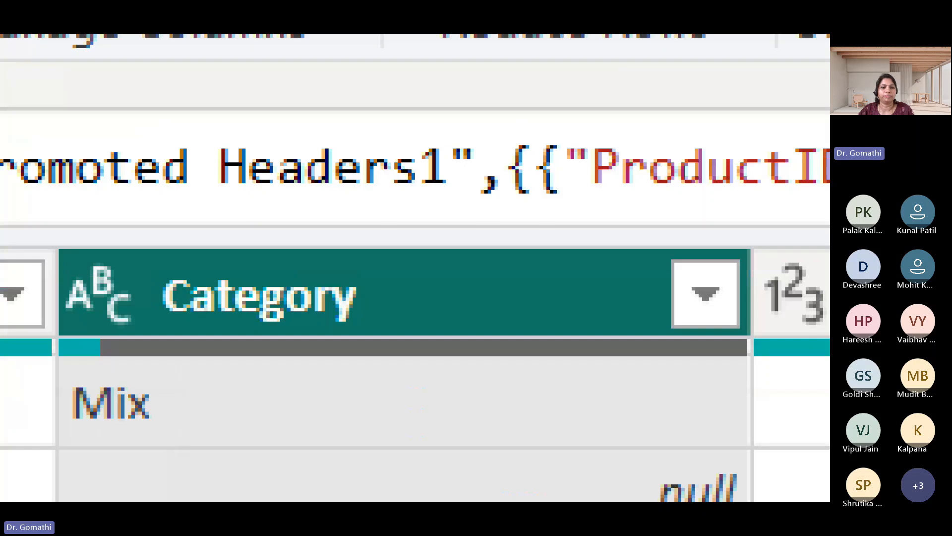
pyautogui.scroll(-1, 322, 115)
pyautogui.click(322, 115)
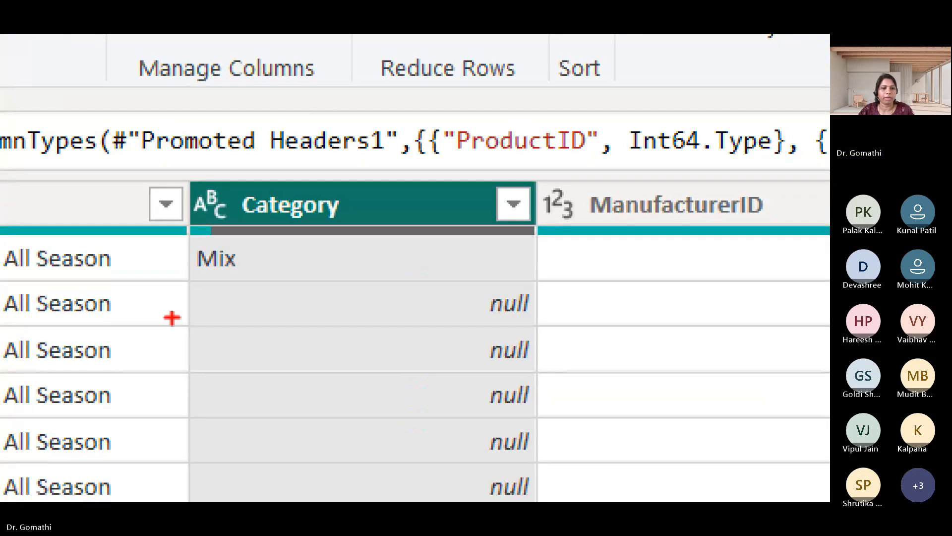
pyautogui.moveTo(245, 216)
pyautogui.mouseDown()
pyautogui.moveTo(149, 222)
pyautogui.moveTo(262, 253)
pyautogui.moveTo(571, 270)
pyautogui.moveTo(572, 224)
pyautogui.moveTo(417, 206)
pyautogui.moveTo(171, 218)
pyautogui.mouseUp()
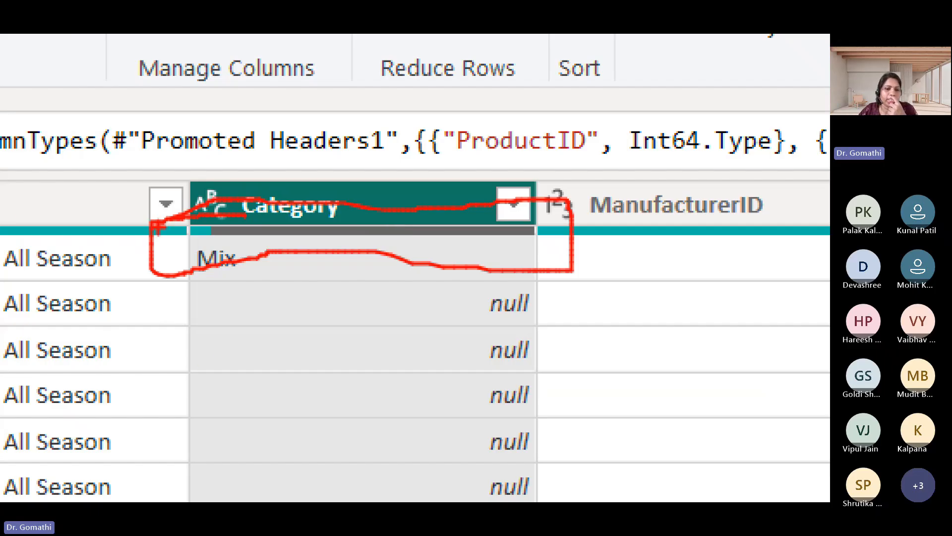
pyautogui.moveTo(212, 221)
pyautogui.mouseDown()
pyautogui.moveTo(213, 249)
pyautogui.moveTo(189, 249)
pyautogui.moveTo(187, 218)
pyautogui.mouseUp()
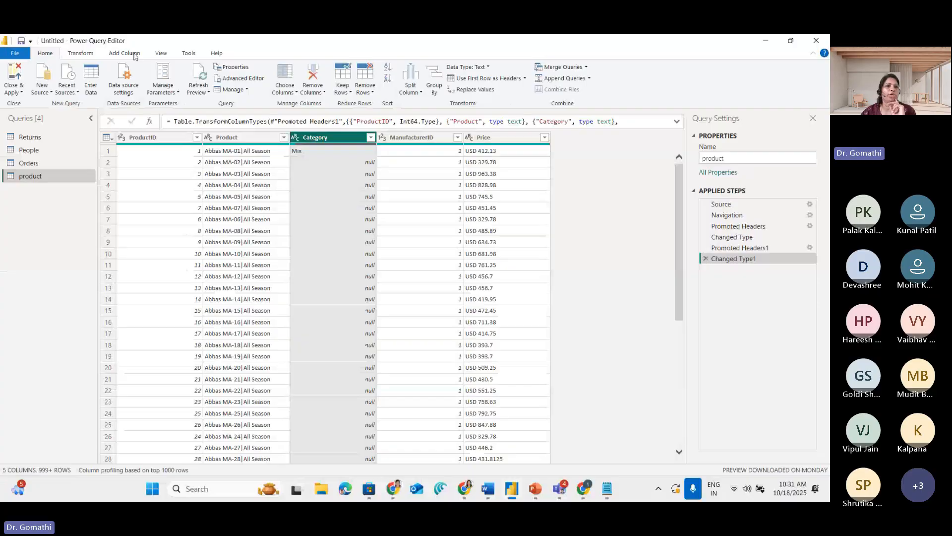
# Turn on Column quality for the data preview and mark the Valid and Empty indicators under Category
pyautogui.click(168, 56)
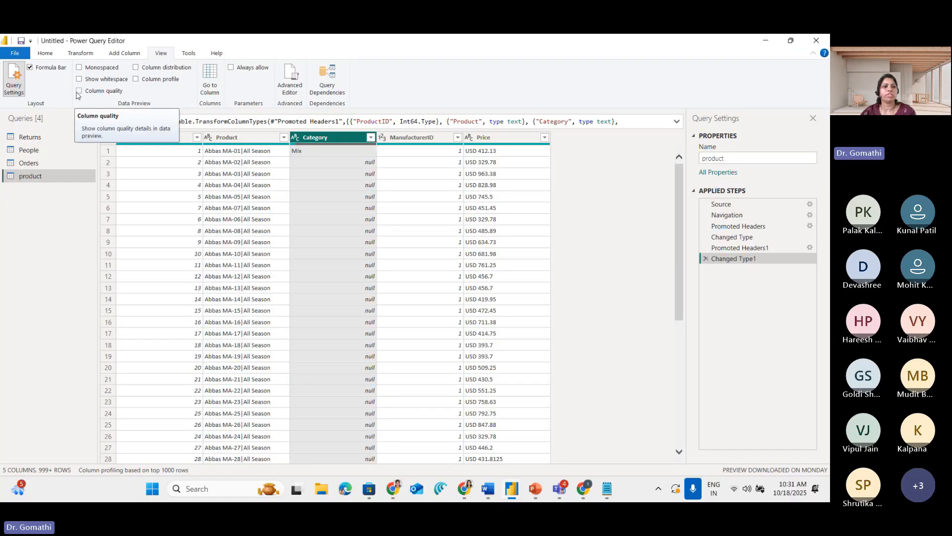
pyautogui.click(41, 147)
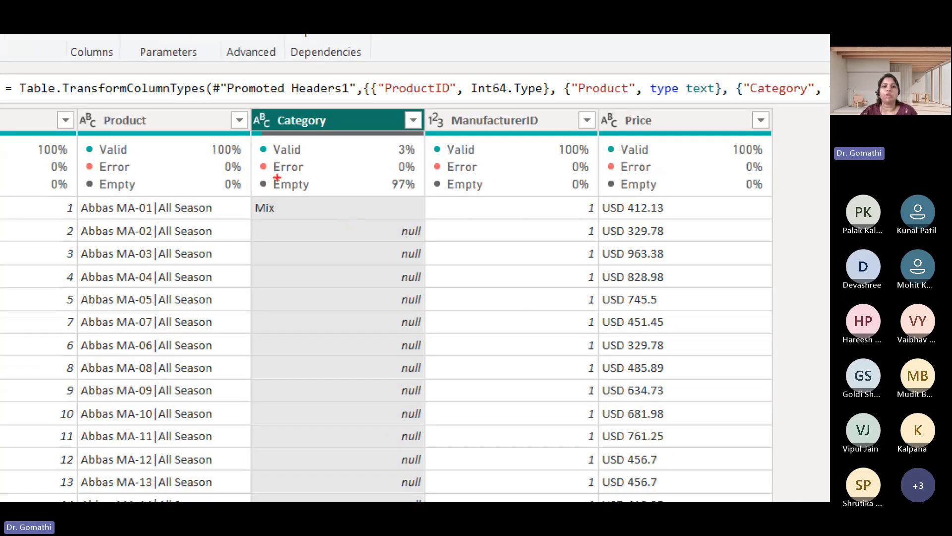
pyautogui.moveTo(274, 189)
pyautogui.mouseDown()
pyautogui.moveTo(320, 191)
pyautogui.moveTo(279, 176)
pyautogui.moveTo(259, 207)
pyautogui.mouseUp()
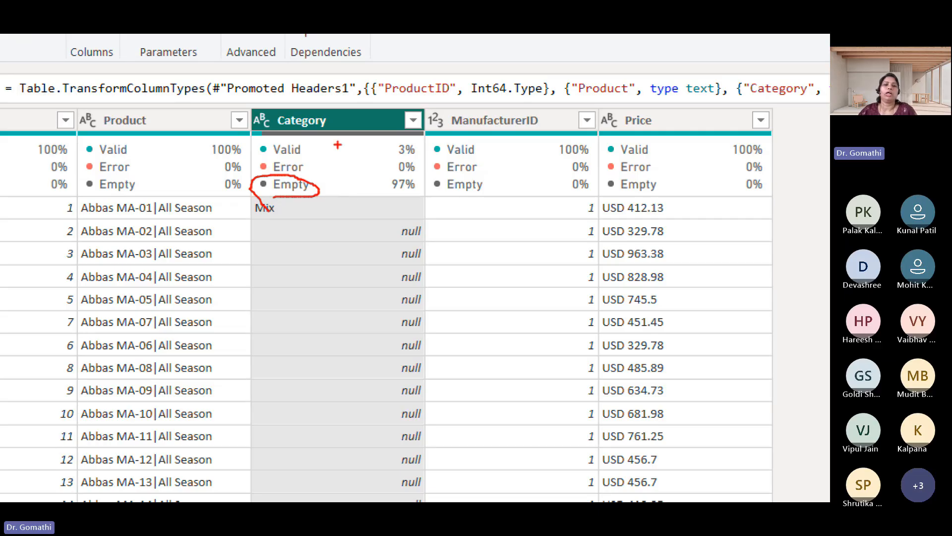
pyautogui.moveTo(269, 161)
pyautogui.mouseDown()
pyautogui.moveTo(309, 158)
pyautogui.moveTo(272, 133)
pyautogui.moveTo(305, 175)
pyautogui.moveTo(338, 172)
pyautogui.moveTo(338, 159)
pyautogui.moveTo(337, 172)
pyautogui.mouseUp()
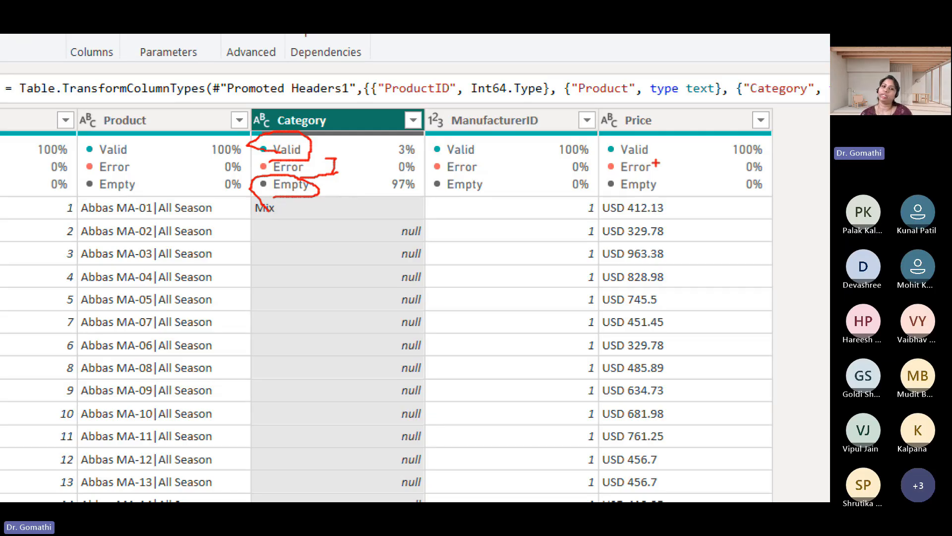
pyautogui.press('Escape')
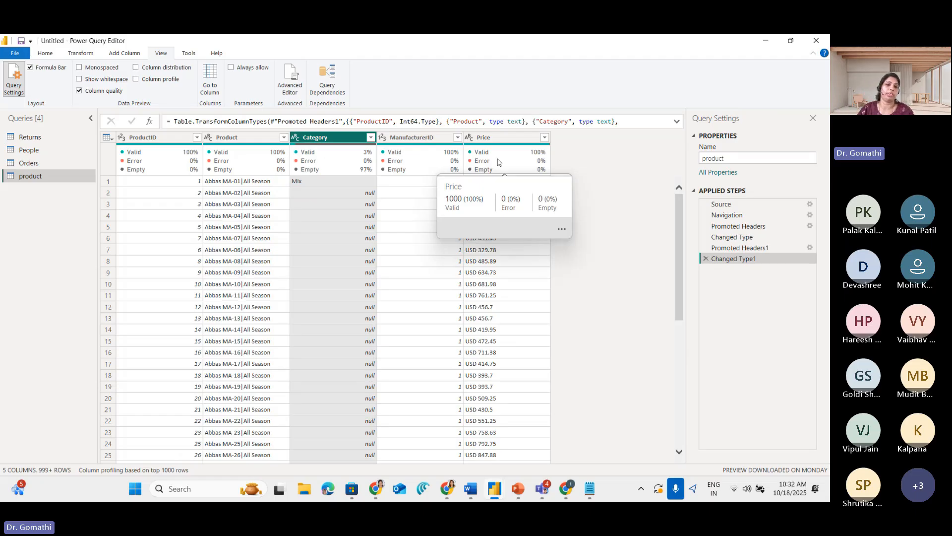
# Point arrows at the ProductID, Product and Category headers and circle each column's Valid percentage
pyautogui.hotkey('ctrl', '1')
pyautogui.moveTo(144, 99)
pyautogui.mouseDown()
pyautogui.moveTo(154, 145)
pyautogui.moveTo(177, 102)
pyautogui.mouseUp()
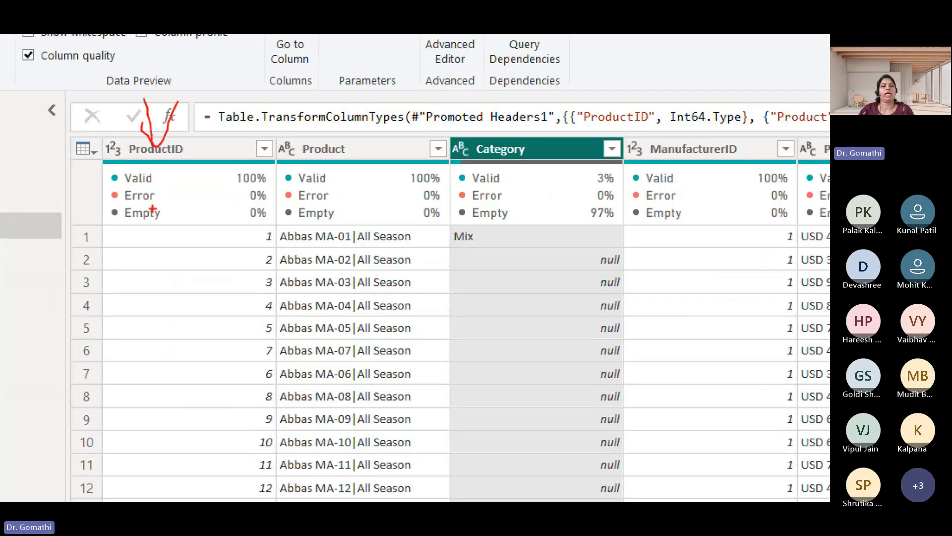
pyautogui.moveTo(107, 200); pyautogui.dragTo(143, 177)
pyautogui.moveTo(242, 165)
pyautogui.mouseDown()
pyautogui.moveTo(279, 171)
pyautogui.moveTo(222, 162)
pyautogui.mouseUp()
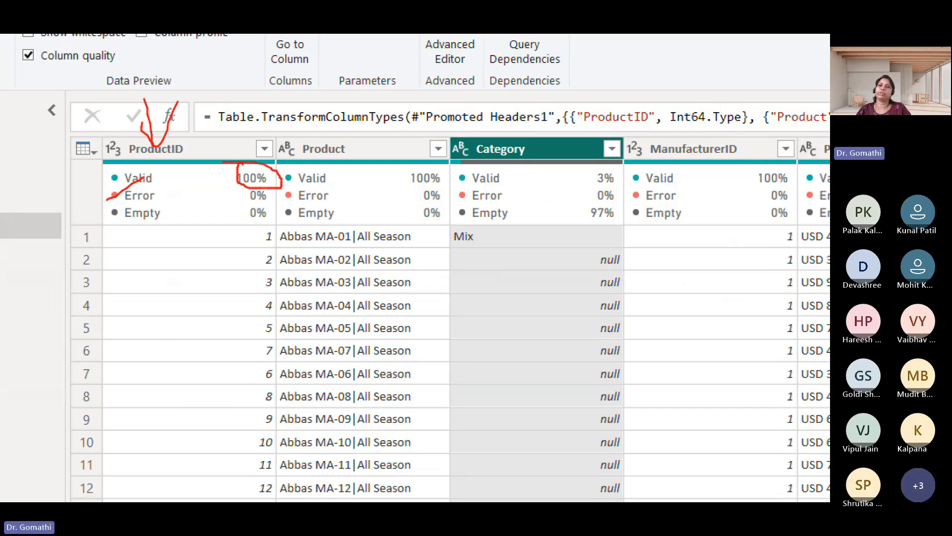
pyautogui.moveTo(331, 80)
pyautogui.mouseDown()
pyautogui.moveTo(339, 126)
pyautogui.moveTo(370, 136)
pyautogui.moveTo(379, 120)
pyautogui.mouseUp()
pyautogui.moveTo(397, 193)
pyautogui.mouseDown()
pyautogui.moveTo(412, 154)
pyautogui.moveTo(449, 195)
pyautogui.mouseUp()
pyautogui.moveTo(540, 40)
pyautogui.mouseDown()
pyautogui.moveTo(540, 122)
pyautogui.moveTo(566, 119)
pyautogui.mouseUp()
pyautogui.moveTo(635, 164)
pyautogui.mouseDown()
pyautogui.moveTo(603, 158)
pyautogui.moveTo(632, 188)
pyautogui.moveTo(637, 168)
pyautogui.mouseUp()
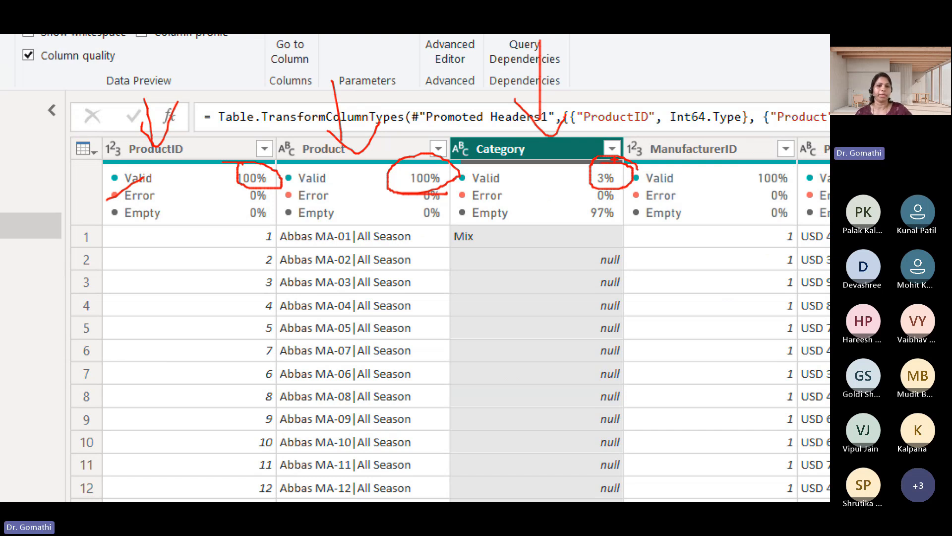
pyautogui.press('Escape')
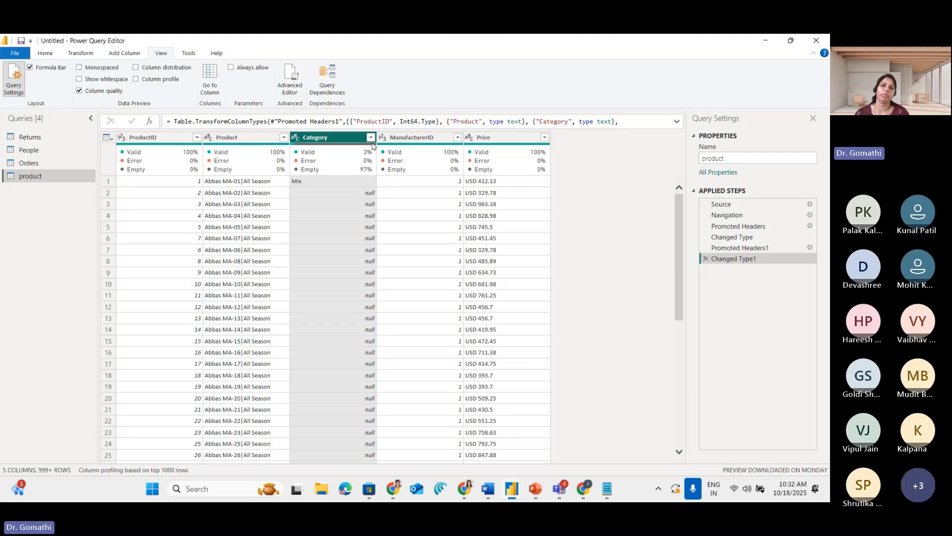
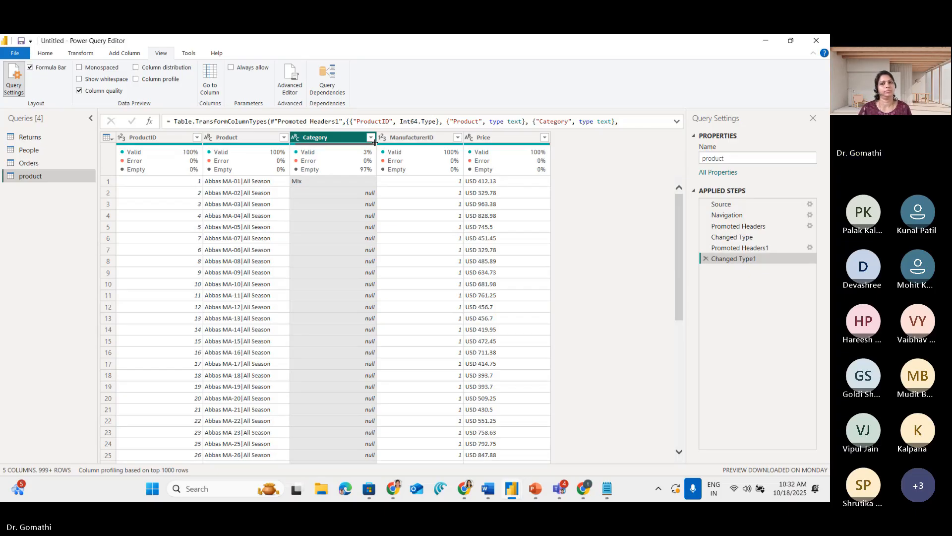
pyautogui.click(566, 491)
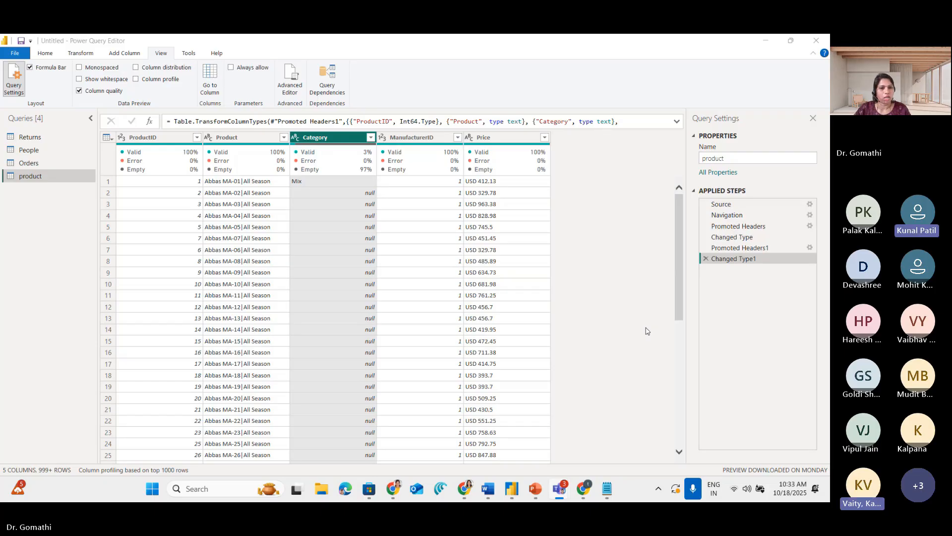
pyautogui.click(639, 121)
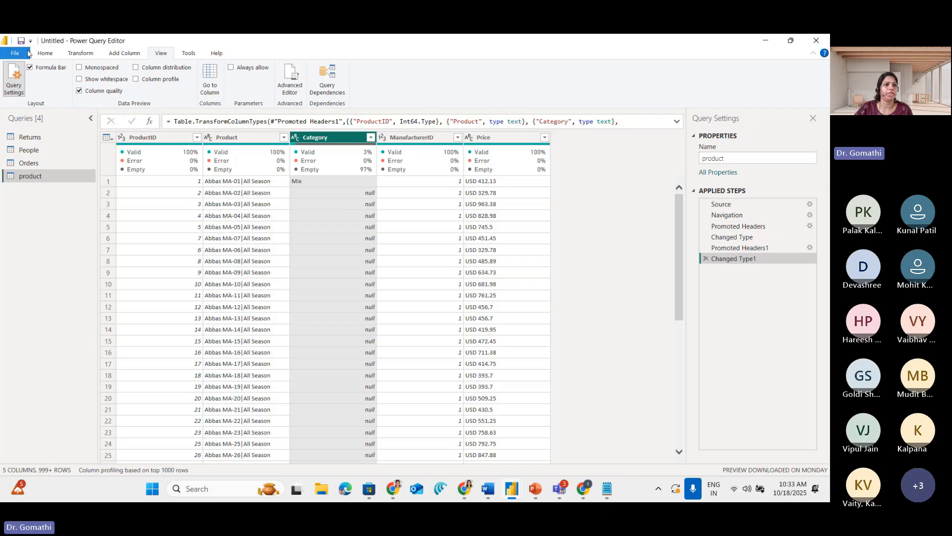
# Circle the Close & Apply command, clear the markup, and apply the pending query changes while closing the query editor
pyautogui.click(44, 53)
pyautogui.click(21, 90)
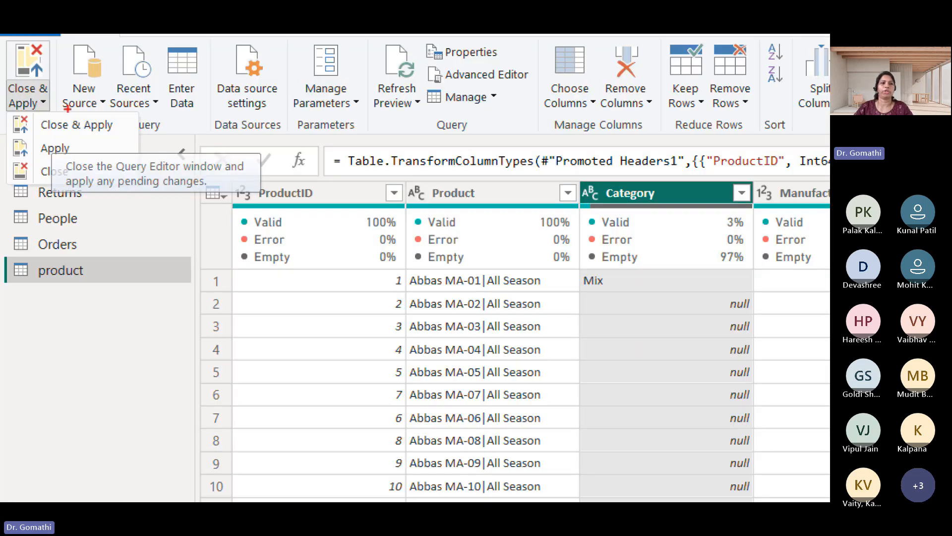
pyautogui.moveTo(51, 91)
pyautogui.mouseDown()
pyautogui.moveTo(18, 103)
pyautogui.moveTo(65, 93)
pyautogui.mouseUp()
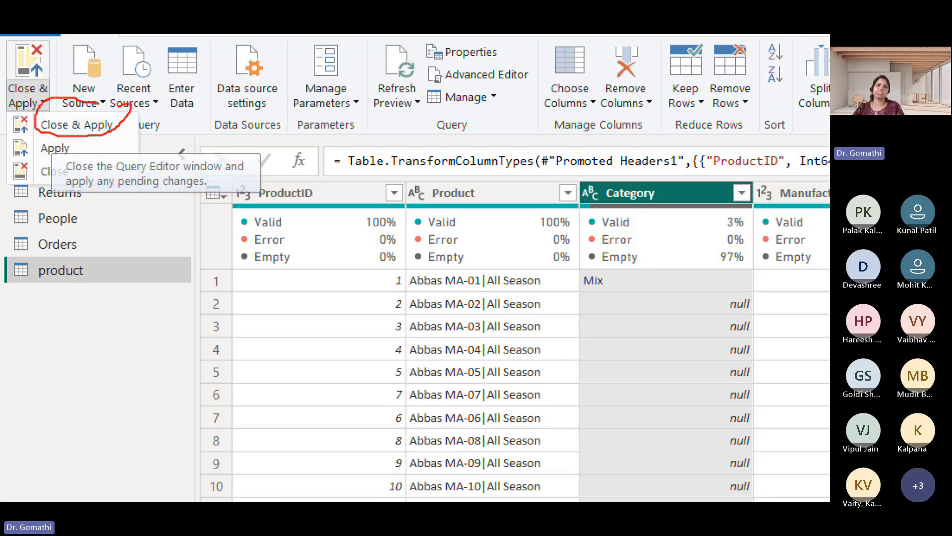
pyautogui.press('Escape')
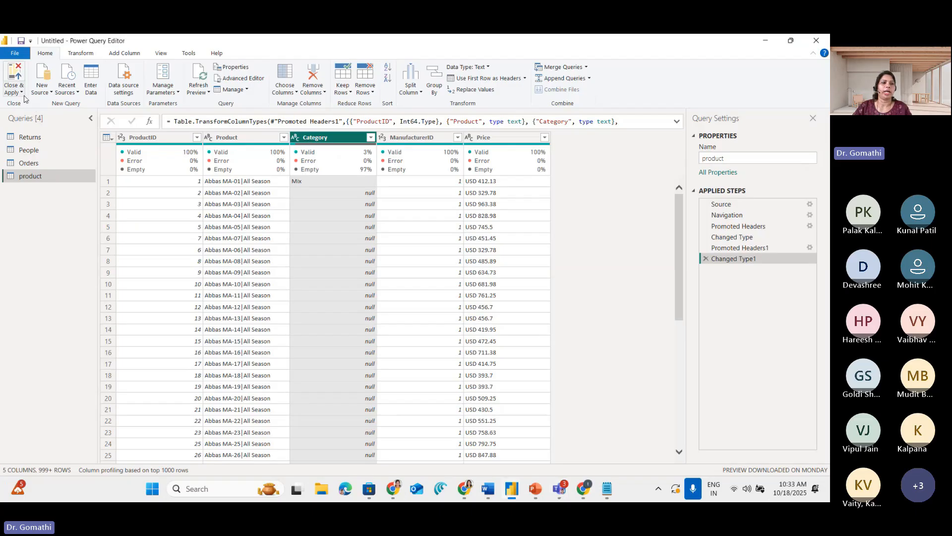
pyautogui.click(17, 84)
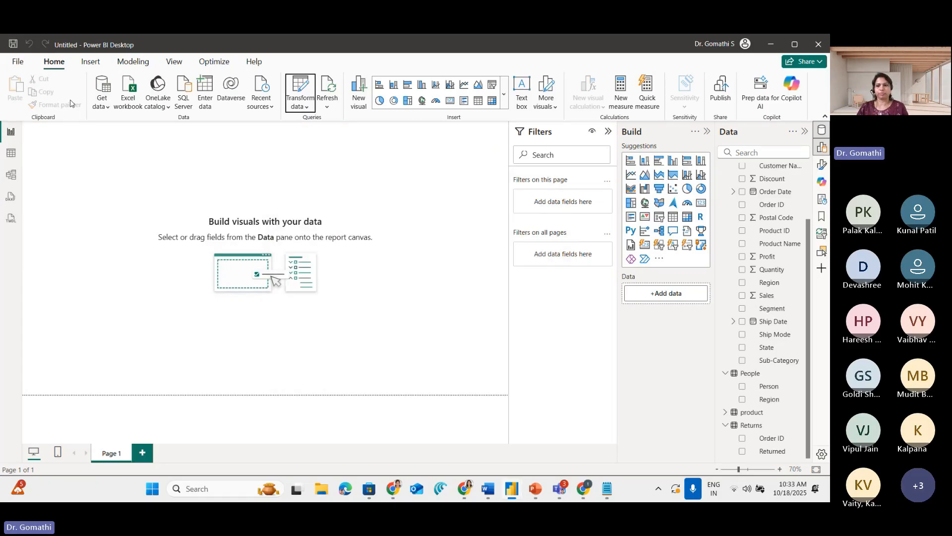
# Expand the product table's fields and display the product table's rows to inspect its Category column
pyautogui.click(725, 412)
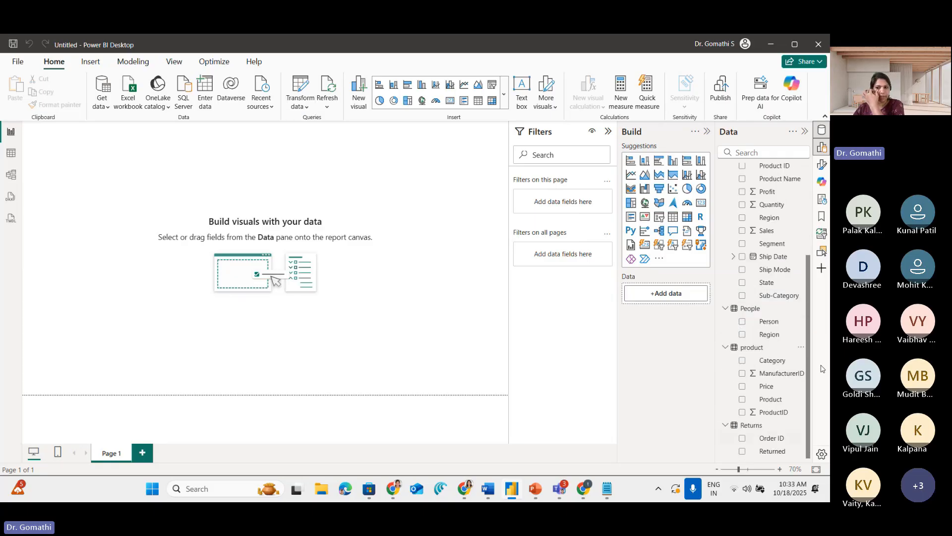
pyautogui.click(8, 165)
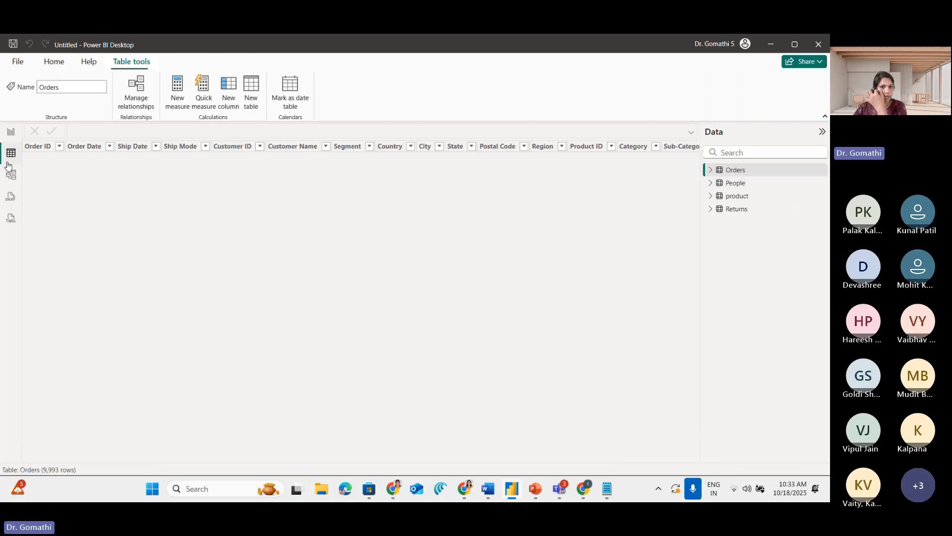
pyautogui.click(744, 195)
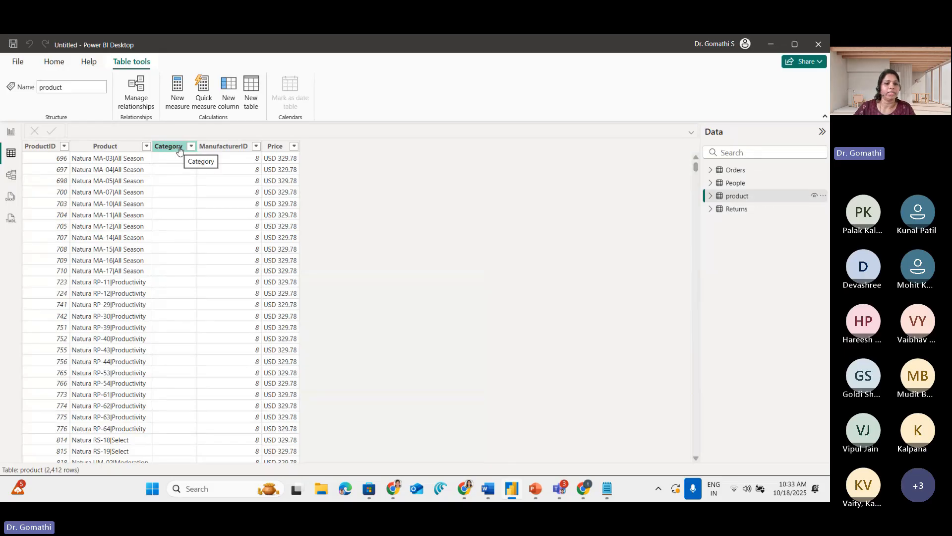
# Return to the report page and create a visual with the product table's Category and Price fields
pyautogui.click(11, 132)
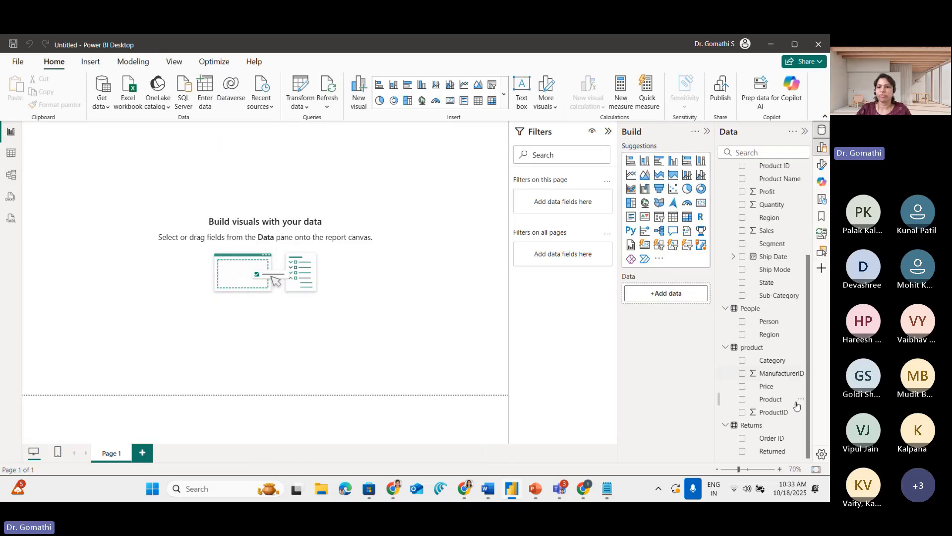
pyautogui.click(742, 361)
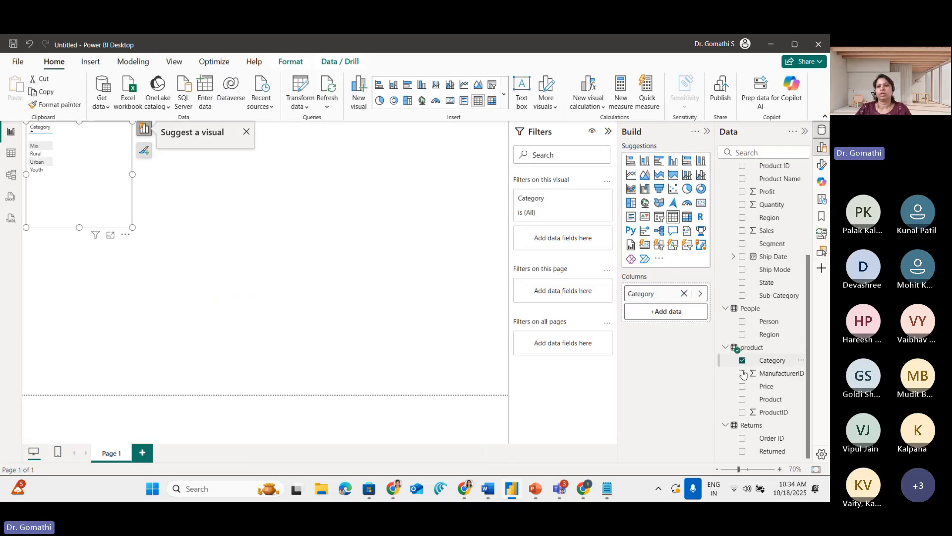
pyautogui.click(742, 386)
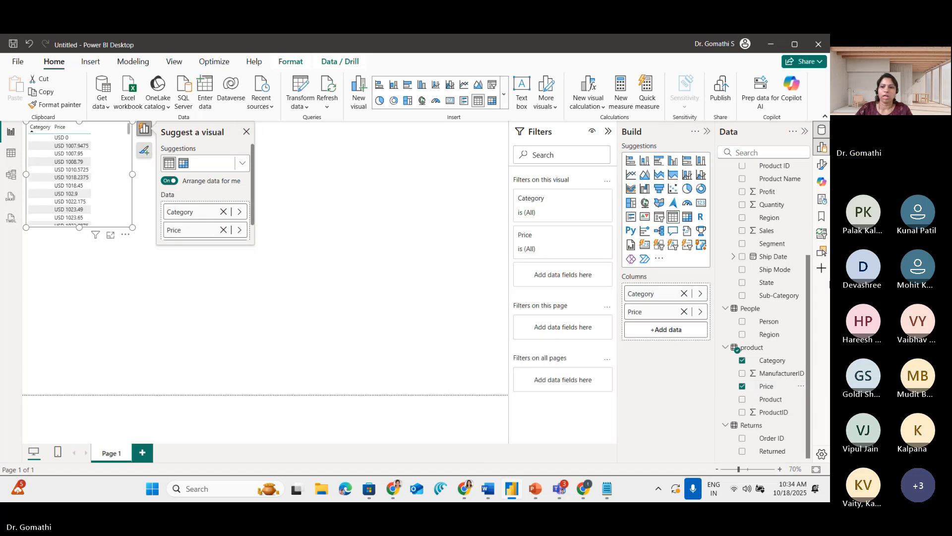
# Try the Category and Price visual as stacked bar, stacked column and clustered bar charts, enlarging it across most of the canvas
pyautogui.click(631, 160)
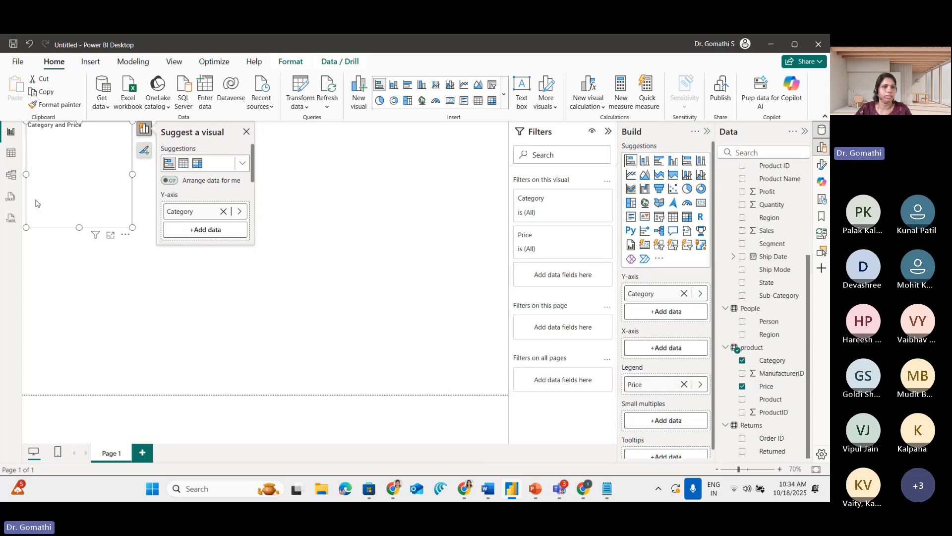
pyautogui.moveTo(132, 227); pyautogui.dragTo(438, 314)
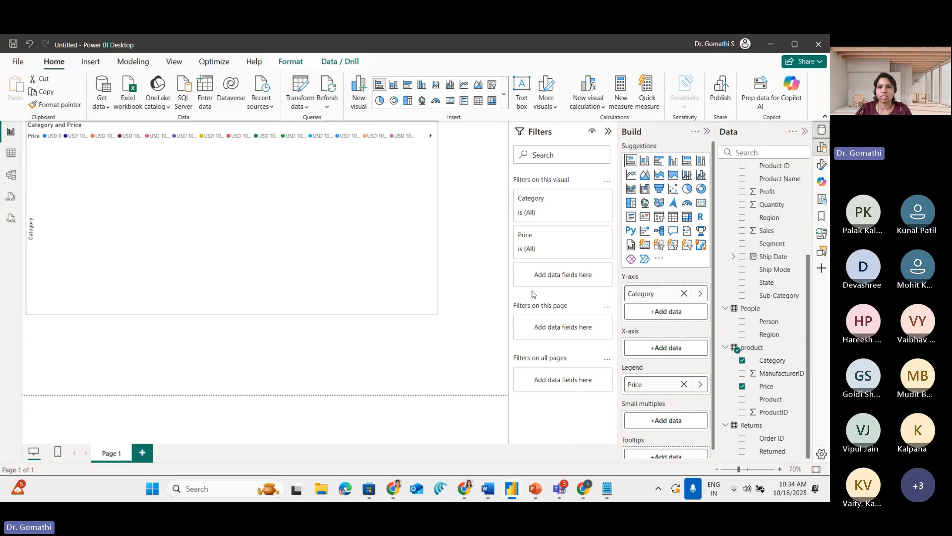
pyautogui.click(645, 160)
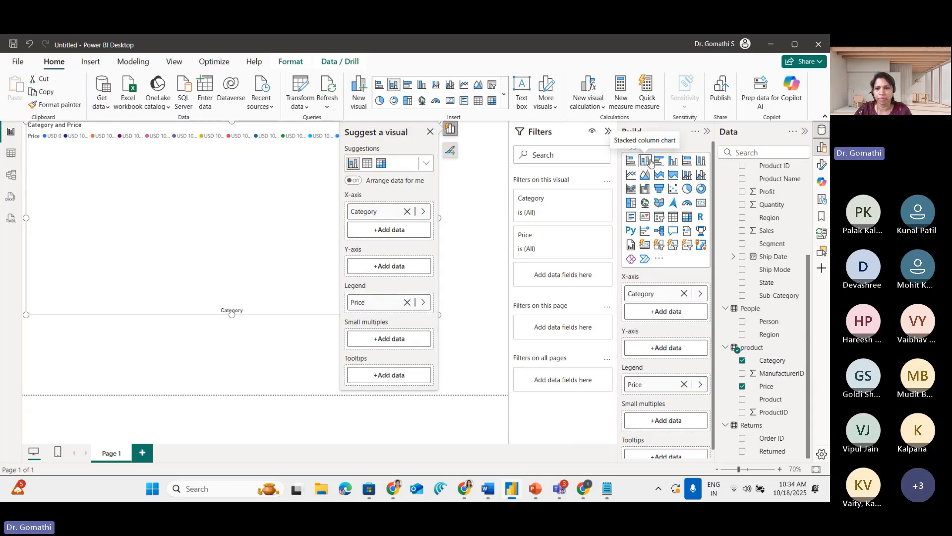
pyautogui.click(658, 164)
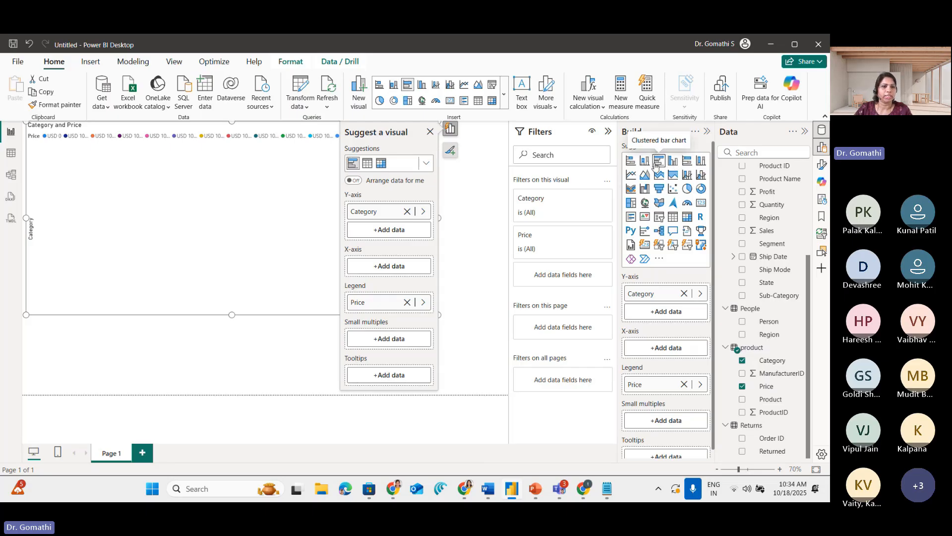
# Remove Price from the visual and turn it into a table listing only Category
pyautogui.click(743, 387)
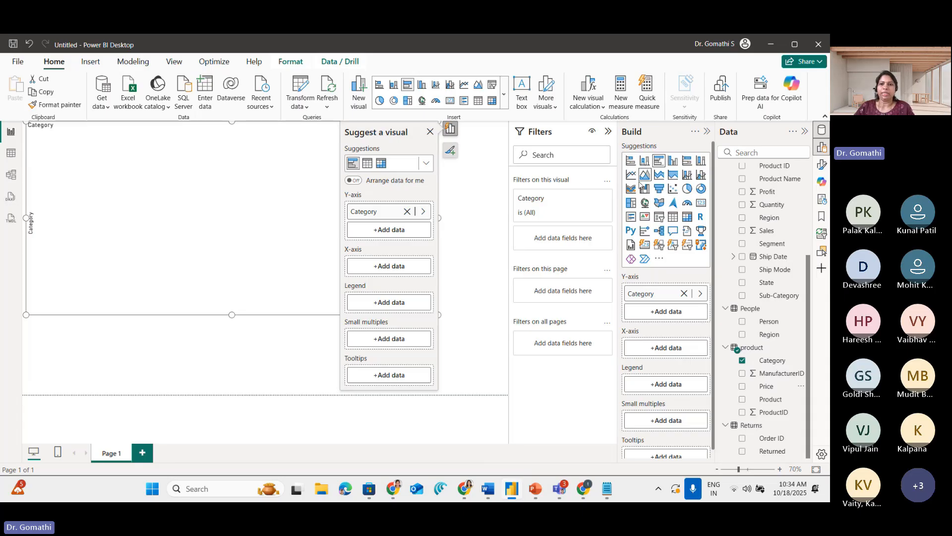
pyautogui.click(673, 217)
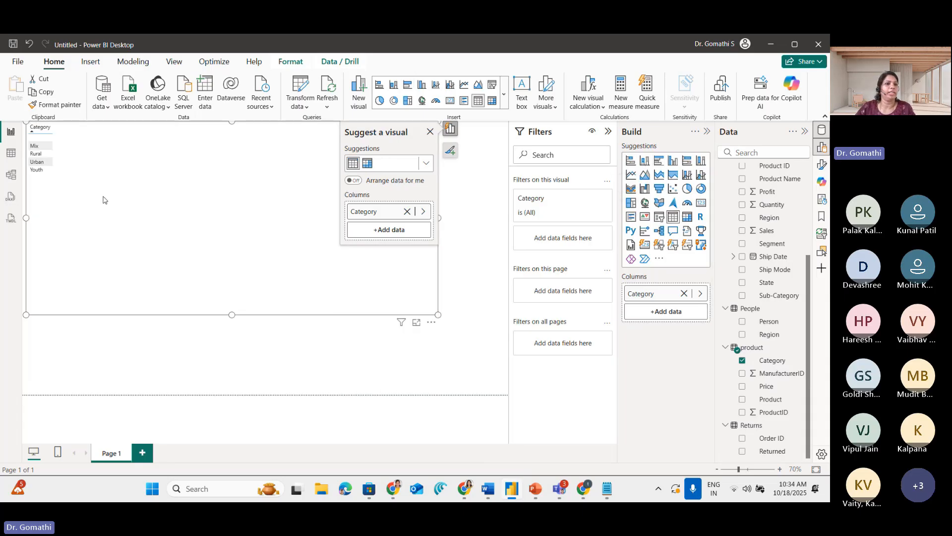
# Circle the blank entry in the Category table, write "NA" beside it, and clear the markup
pyautogui.hotkey('ctrl', '1')
pyautogui.click(107, 141)
pyautogui.moveTo(91, 113)
pyautogui.mouseDown()
pyautogui.moveTo(59, 107)
pyautogui.moveTo(112, 126)
pyautogui.moveTo(72, 102)
pyautogui.moveTo(104, 128)
pyautogui.moveTo(90, 111)
pyautogui.mouseUp()
pyautogui.moveTo(209, 189)
pyautogui.mouseDown()
pyautogui.moveTo(230, 188)
pyautogui.moveTo(236, 158)
pyautogui.mouseUp()
pyautogui.moveTo(254, 188)
pyautogui.mouseDown()
pyautogui.moveTo(261, 158)
pyautogui.moveTo(270, 187)
pyautogui.moveTo(275, 172)
pyautogui.mouseUp()
pyautogui.moveTo(65, 134); pyautogui.dragTo(128, 122)
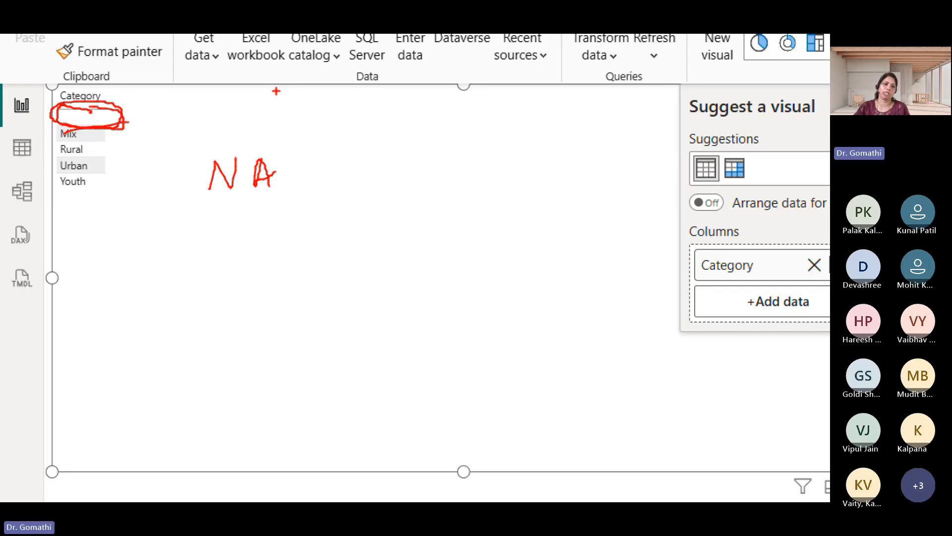
pyautogui.press('Escape')
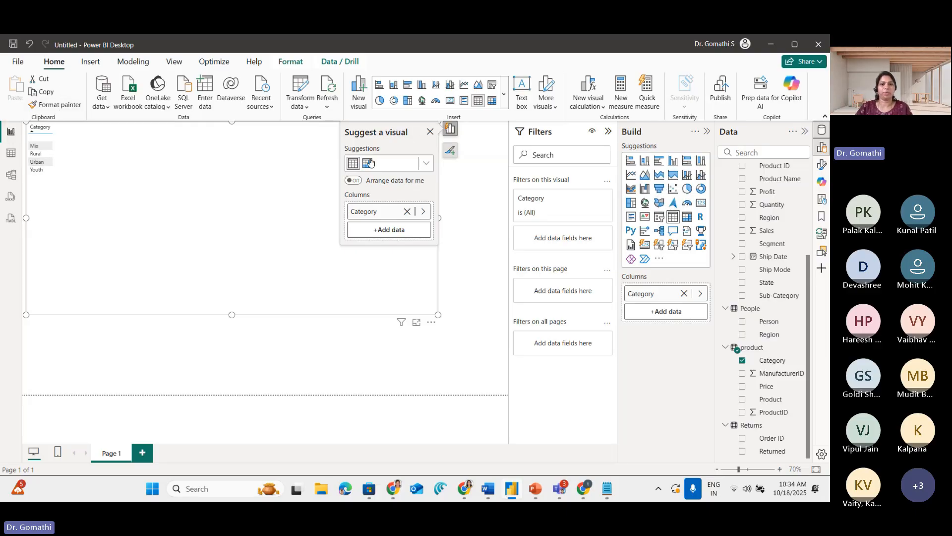
# Mark the Transform data command, clear the markup, and reopen the Power Query Editor
pyautogui.hotkey('ctrl', '1')
pyautogui.click(299, 97)
pyautogui.moveTo(287, 84); pyautogui.dragTo(275, 116)
pyautogui.press('Escape')
pyautogui.click(301, 100)
pyautogui.click(301, 123)
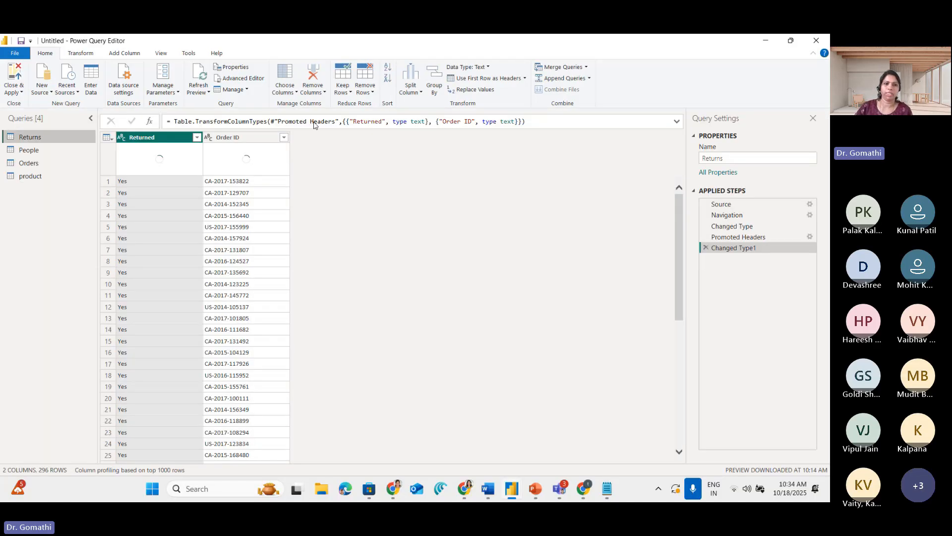
# Open the product query, look through the null values in Category, and select that column
pyautogui.click(53, 162)
pyautogui.click(39, 177)
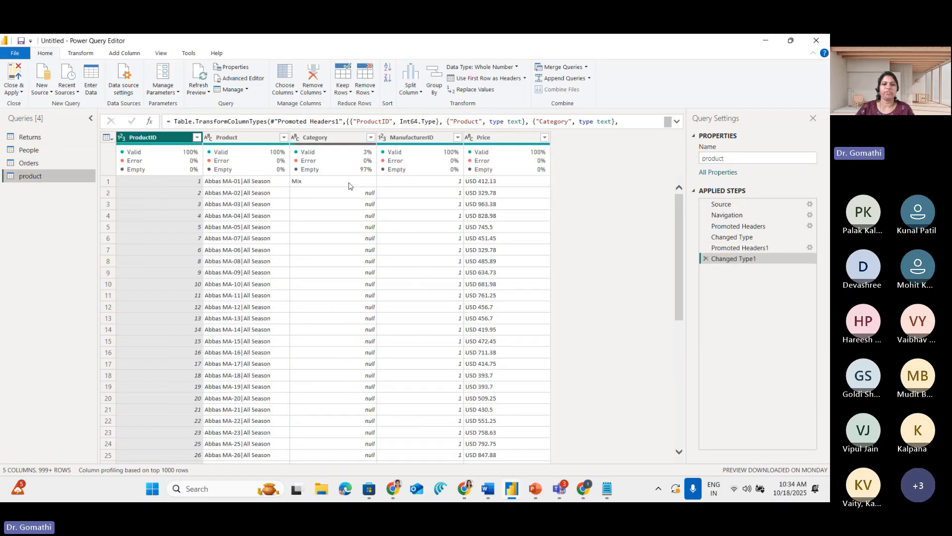
pyautogui.scroll(-8, 390, 376)
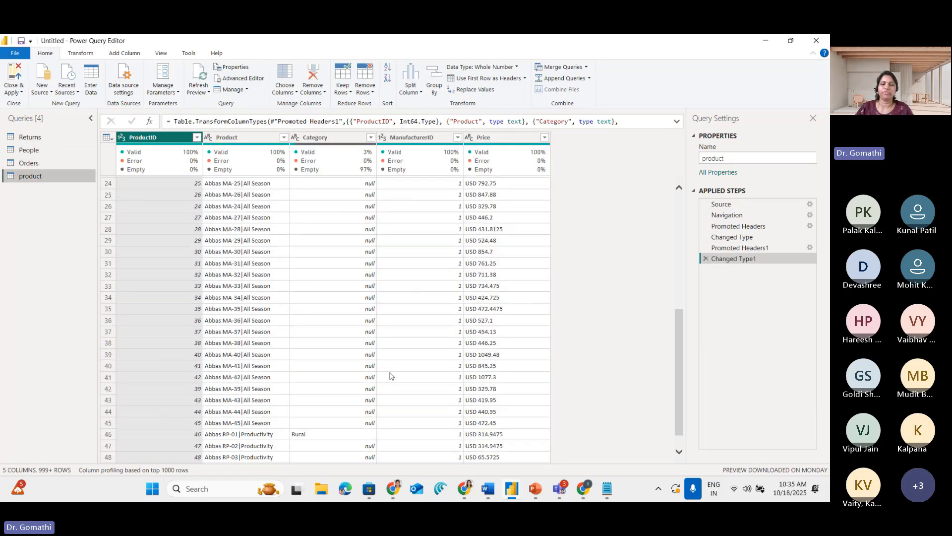
pyautogui.scroll(-1, 342, 375)
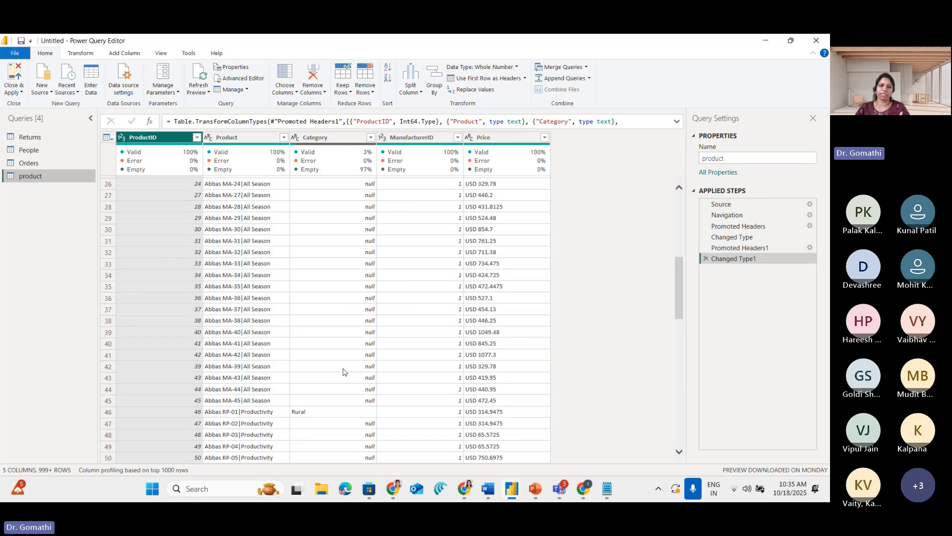
pyautogui.scroll(-10, 345, 372)
pyautogui.scroll(20, 345, 367)
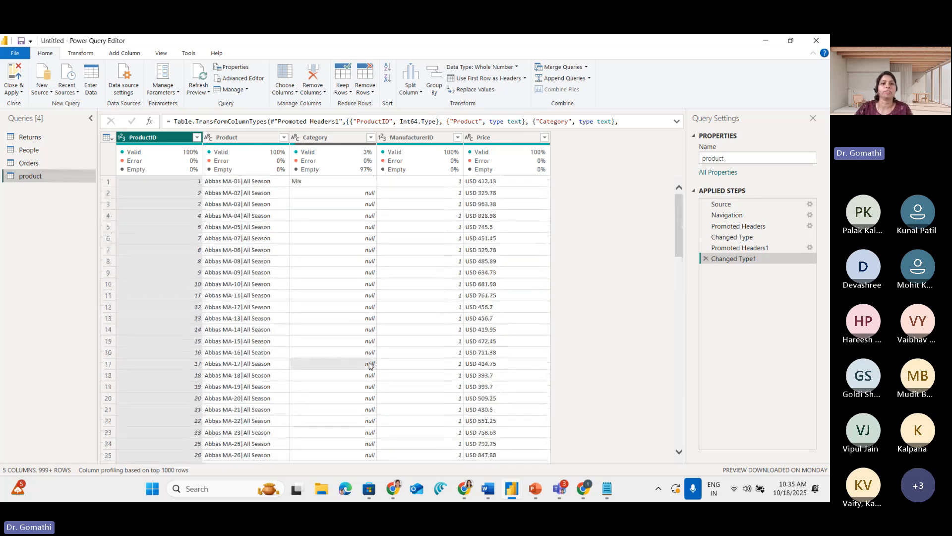
pyautogui.click(332, 139)
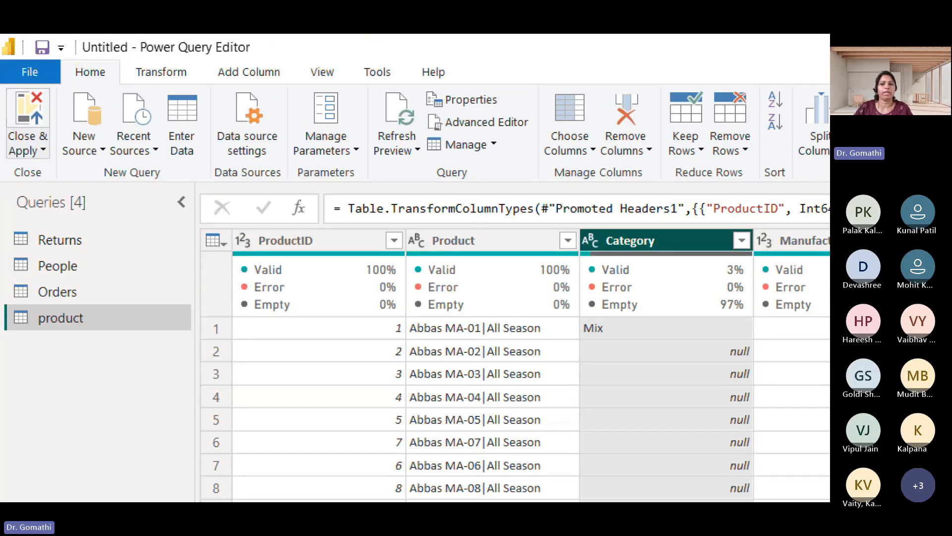
# Circle the Transform heading, show its commands, circle the Fill command, and clear the markup
pyautogui.click(78, 74)
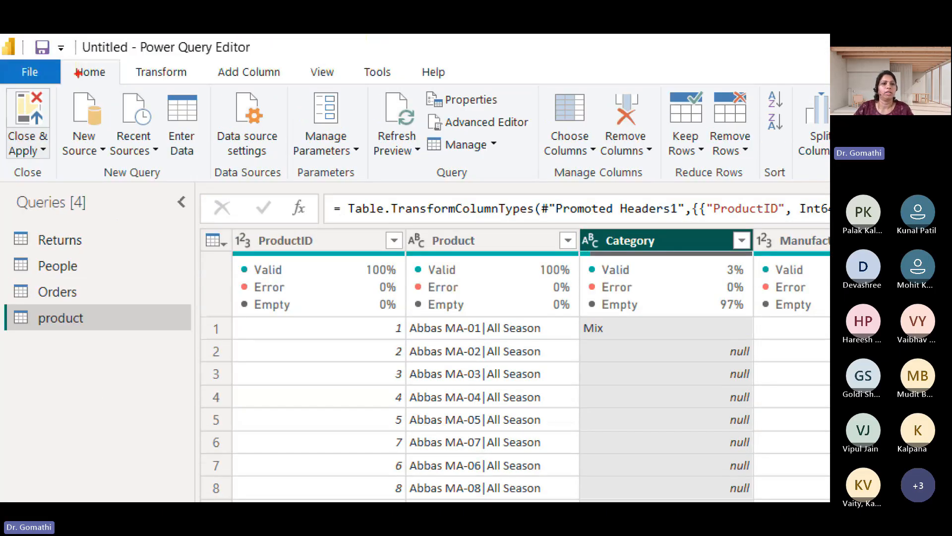
pyautogui.moveTo(208, 54); pyautogui.dragTo(115, 52)
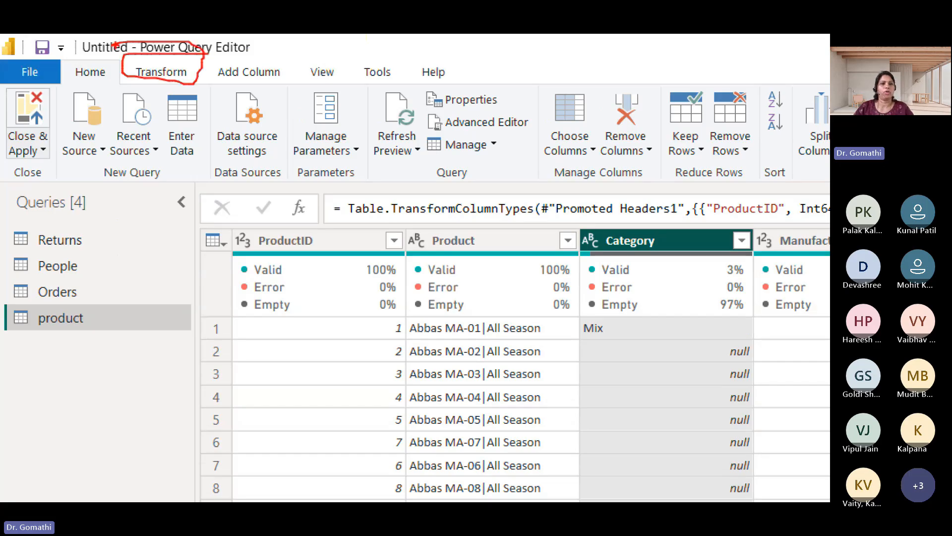
pyautogui.press('Escape')
pyautogui.click(77, 53)
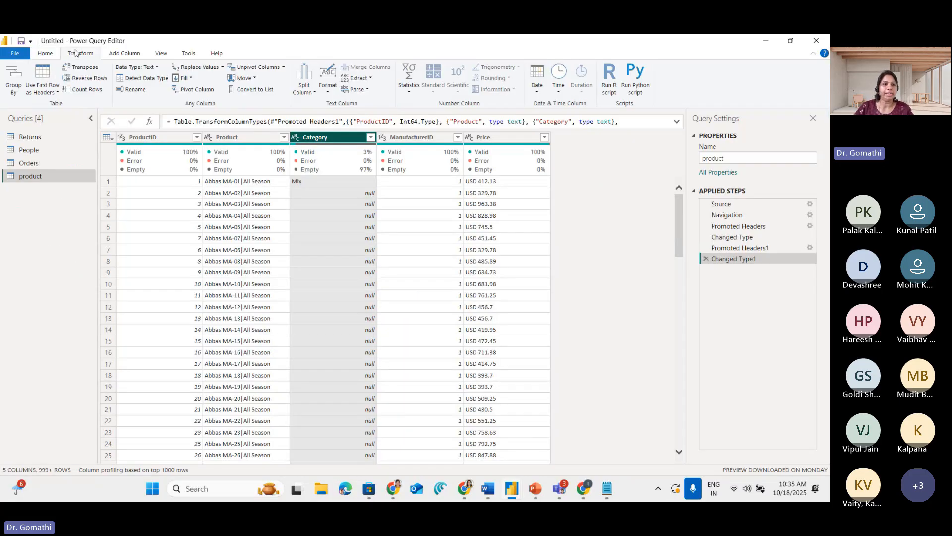
pyautogui.hotkey('ctrl', '1')
pyautogui.click(155, 91)
pyautogui.moveTo(239, 74)
pyautogui.mouseDown()
pyautogui.moveTo(200, 78)
pyautogui.moveTo(224, 102)
pyautogui.moveTo(270, 94)
pyautogui.moveTo(270, 74)
pyautogui.moveTo(213, 70)
pyautogui.mouseUp()
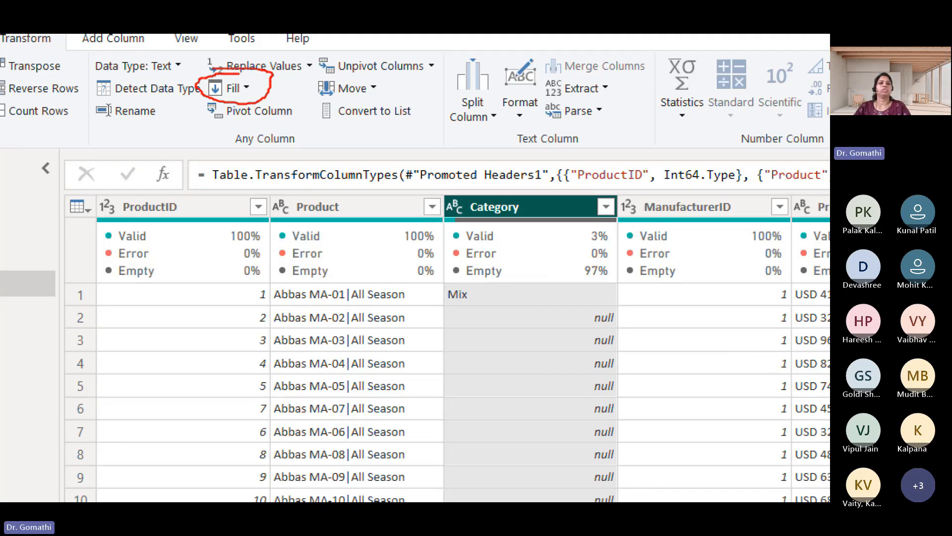
pyautogui.press('Escape')
# Fill the Category column's null cells down, review the filled rows, and select the first Category cell
pyautogui.click(190, 78)
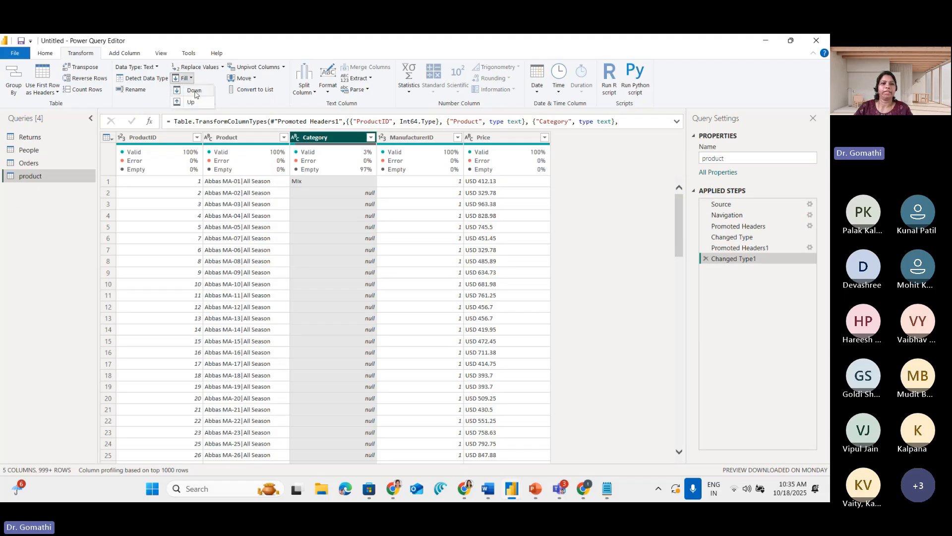
pyautogui.click(194, 91)
pyautogui.scroll(-8, 385, 273)
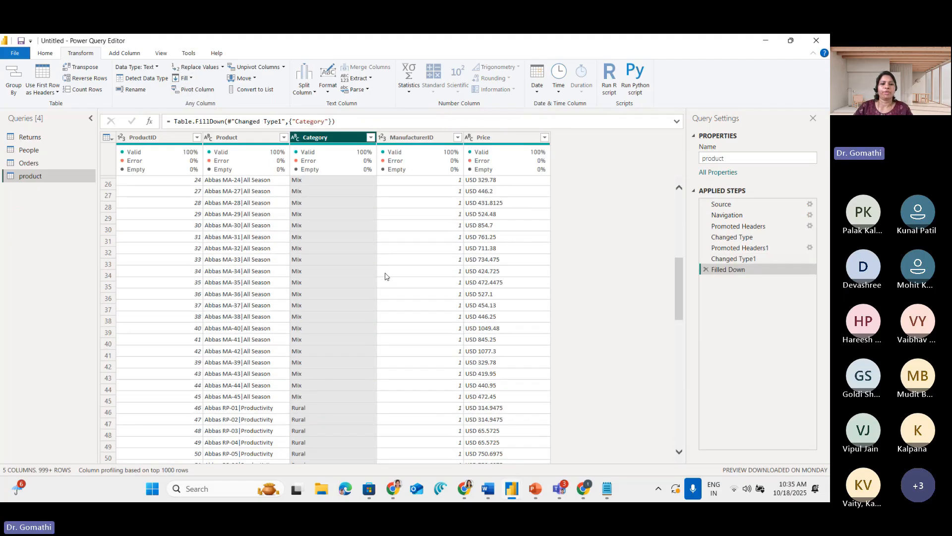
pyautogui.scroll(-8, 386, 276)
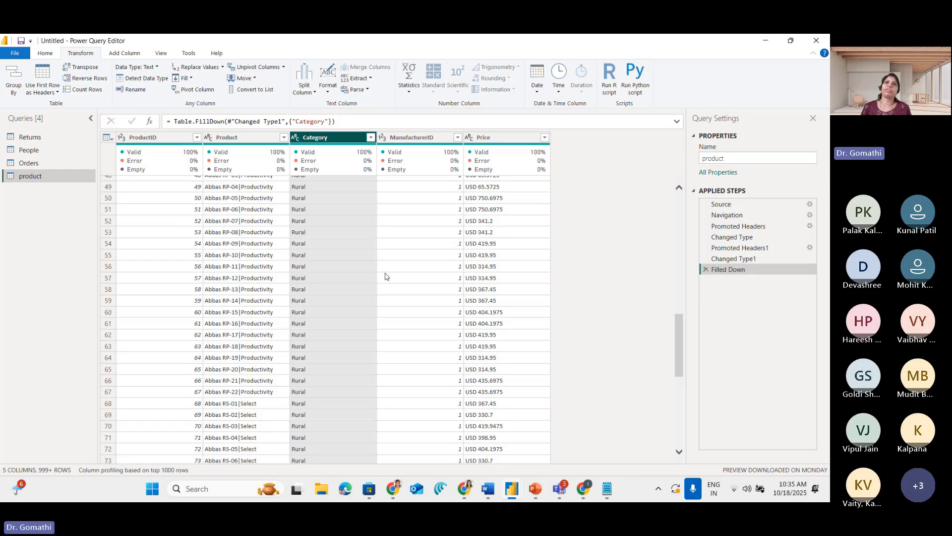
pyautogui.scroll(6, 418, 274)
pyautogui.scroll(10, 397, 301)
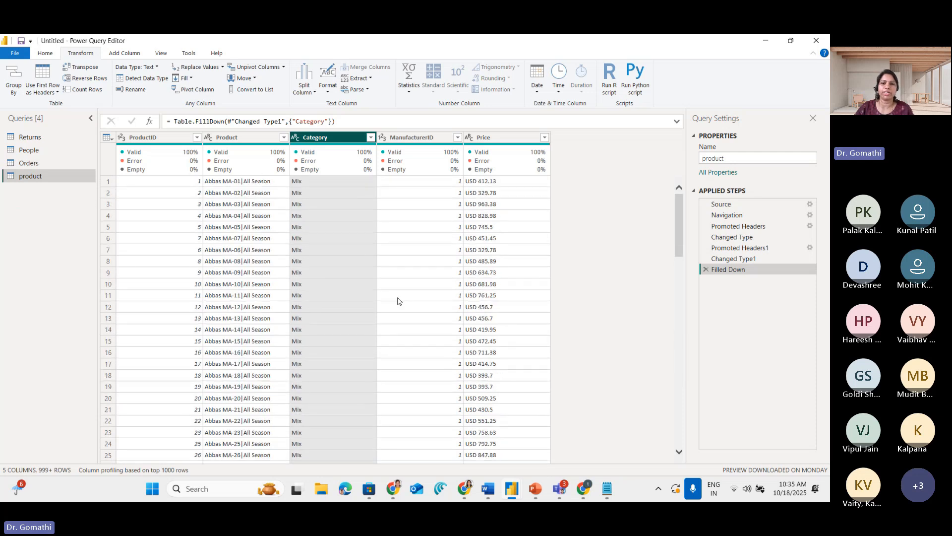
pyautogui.click(326, 185)
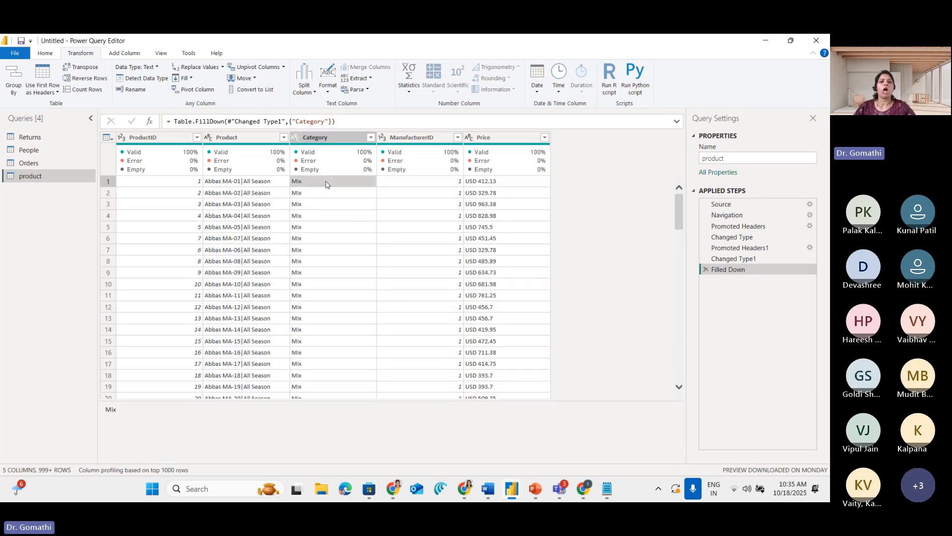
# Circle the first filled Mix values in the Category column and clear the markup
pyautogui.hotkey('ctrl', '1')
pyautogui.click(335, 198)
pyautogui.moveTo(364, 189)
pyautogui.mouseDown()
pyautogui.moveTo(340, 181)
pyautogui.moveTo(257, 420)
pyautogui.moveTo(417, 301)
pyautogui.moveTo(345, 173)
pyautogui.mouseUp()
pyautogui.press('Escape')
# Select the first Rural cell in the Category column and mark the rows around the change from Mix to Rural
pyautogui.scroll(-13, 307, 262)
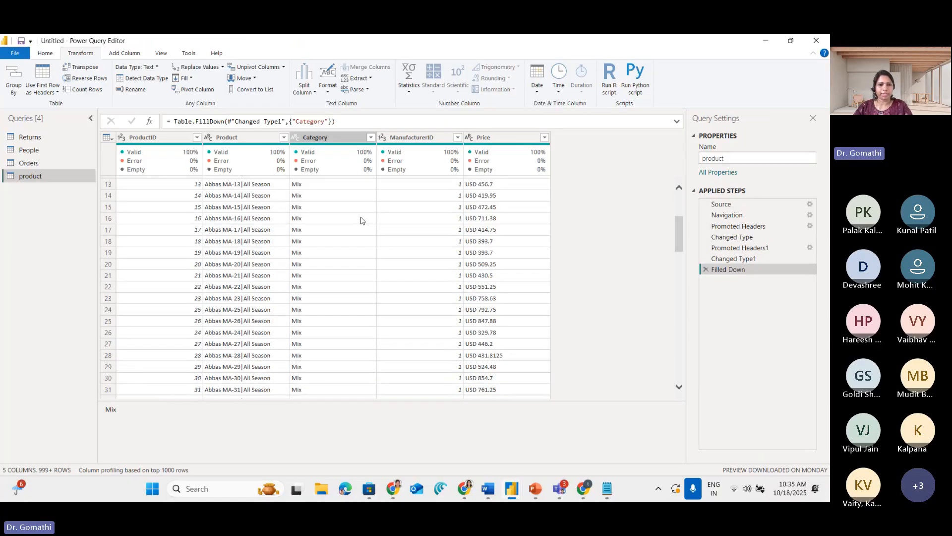
pyautogui.click(307, 263)
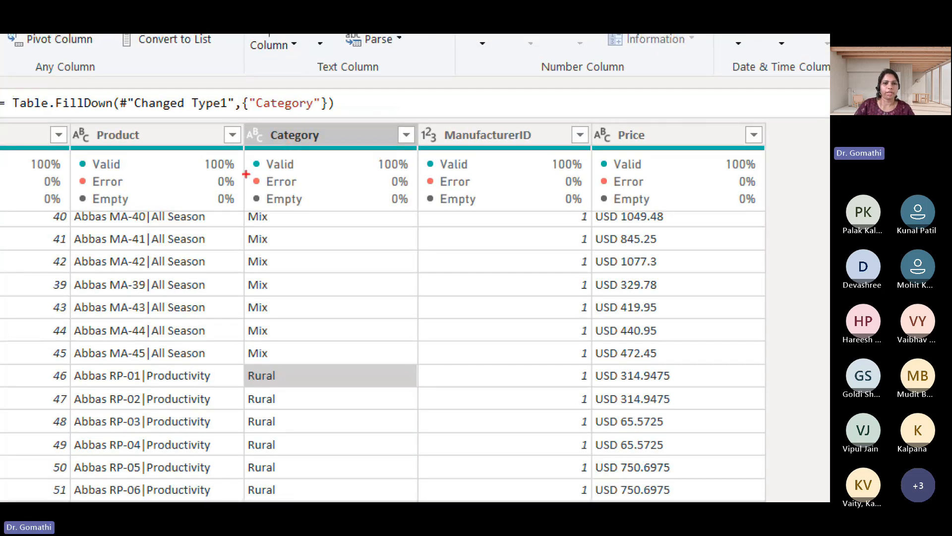
pyautogui.moveTo(291, 154)
pyautogui.mouseDown()
pyautogui.moveTo(378, 153)
pyautogui.moveTo(263, 152)
pyautogui.moveTo(362, 147)
pyautogui.mouseUp()
pyautogui.moveTo(246, 231); pyautogui.dragTo(420, 212)
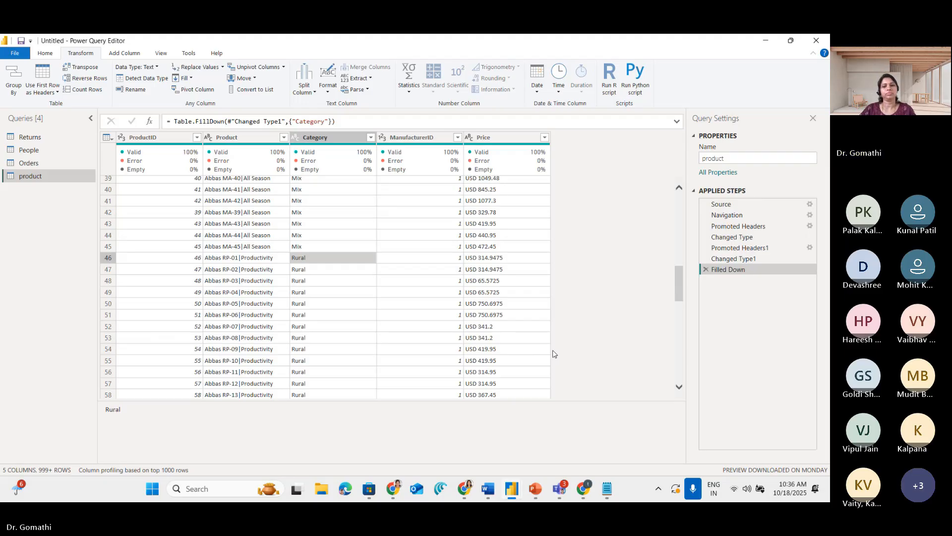
pyautogui.click(560, 488)
pyautogui.click(660, 437)
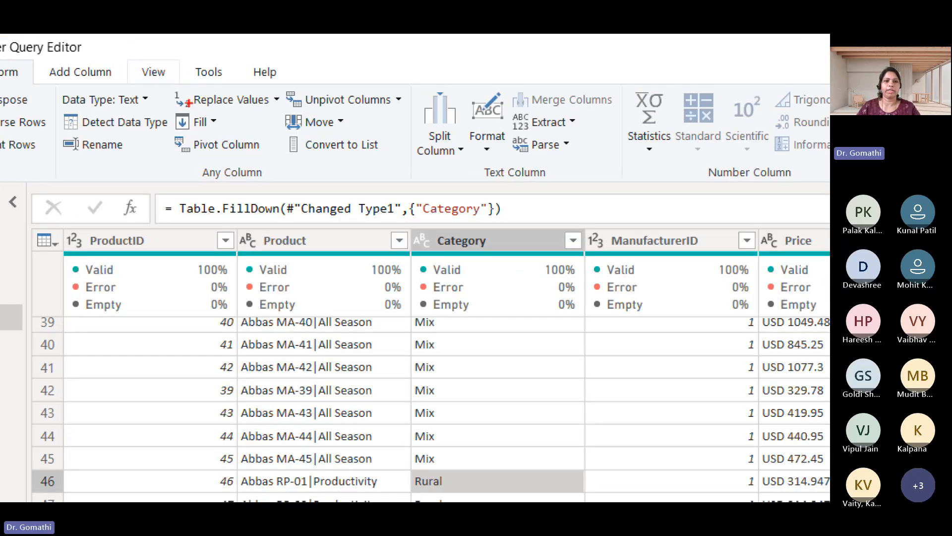
# Circle and underline the Replace Values command, and clear the markup
pyautogui.moveTo(177, 69); pyautogui.dragTo(226, 61)
pyautogui.moveTo(282, 88)
pyautogui.mouseDown()
pyautogui.moveTo(206, 75)
pyautogui.moveTo(181, 103)
pyautogui.moveTo(260, 123)
pyautogui.mouseUp()
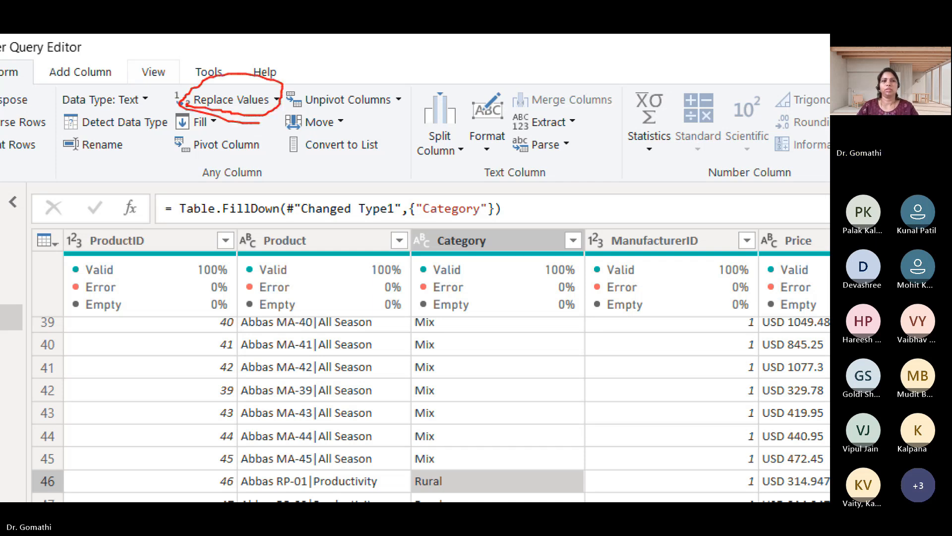
pyautogui.press('Escape')
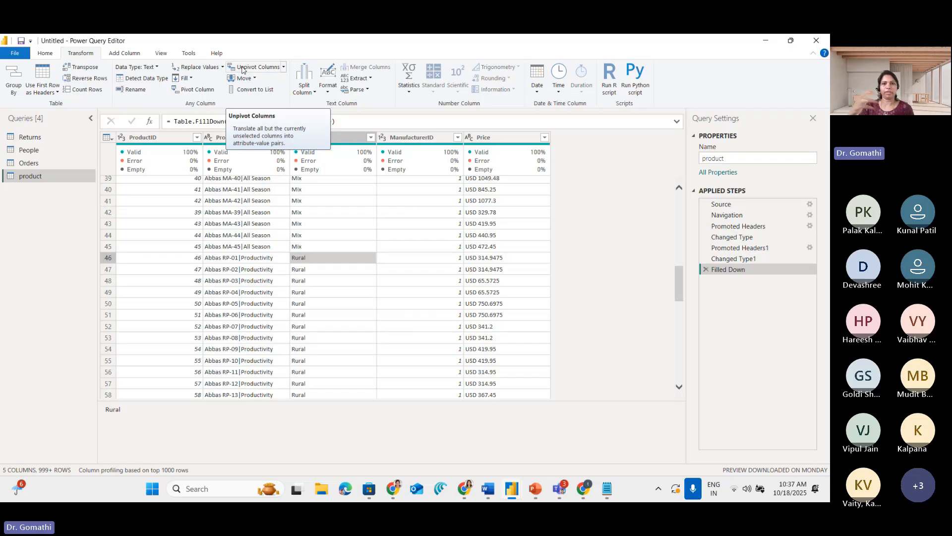
pyautogui.click(477, 106)
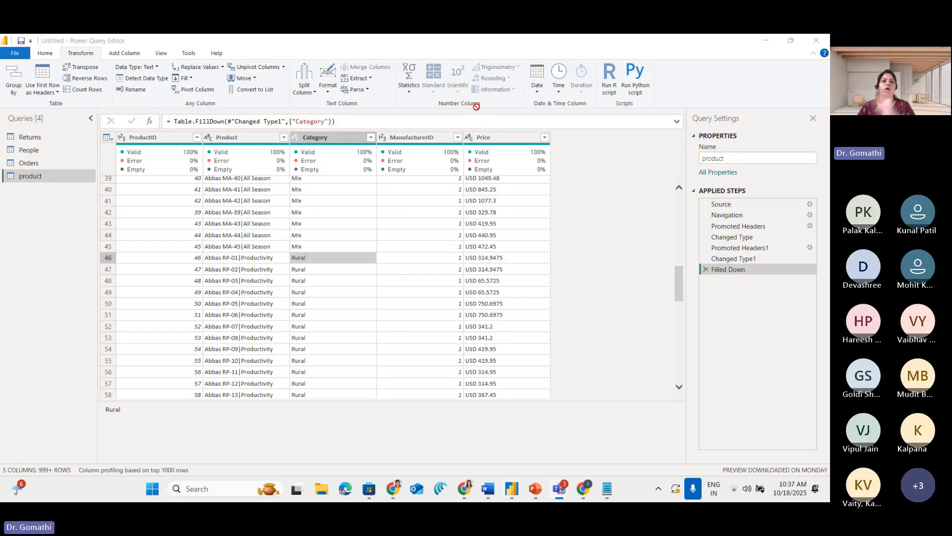
pyautogui.click(603, 151)
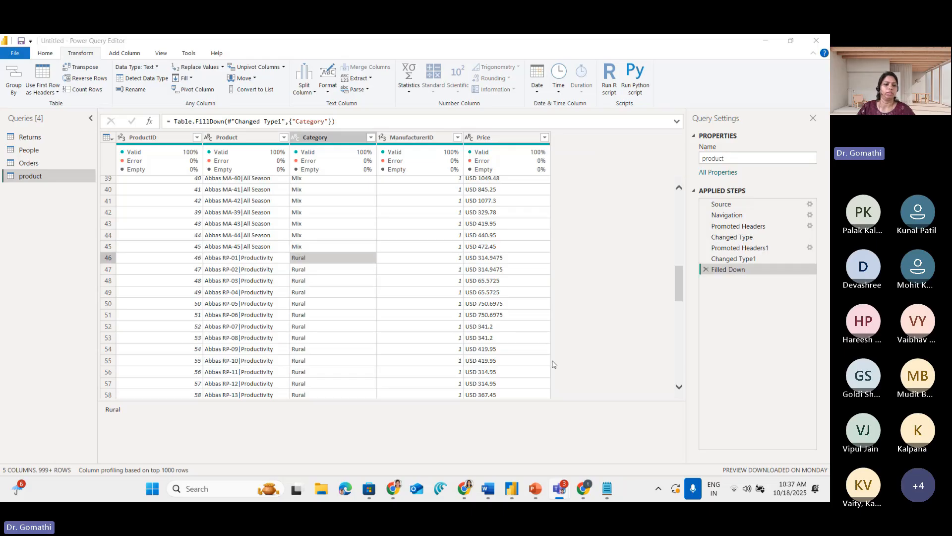
# Circle the number in the first visible Price value and clear the markup
pyautogui.hotkey('ctrl', '1')
pyautogui.click(504, 118)
pyautogui.moveTo(507, 157)
pyautogui.mouseDown()
pyautogui.moveTo(466, 158)
pyautogui.moveTo(481, 196)
pyautogui.moveTo(475, 155)
pyautogui.mouseUp()
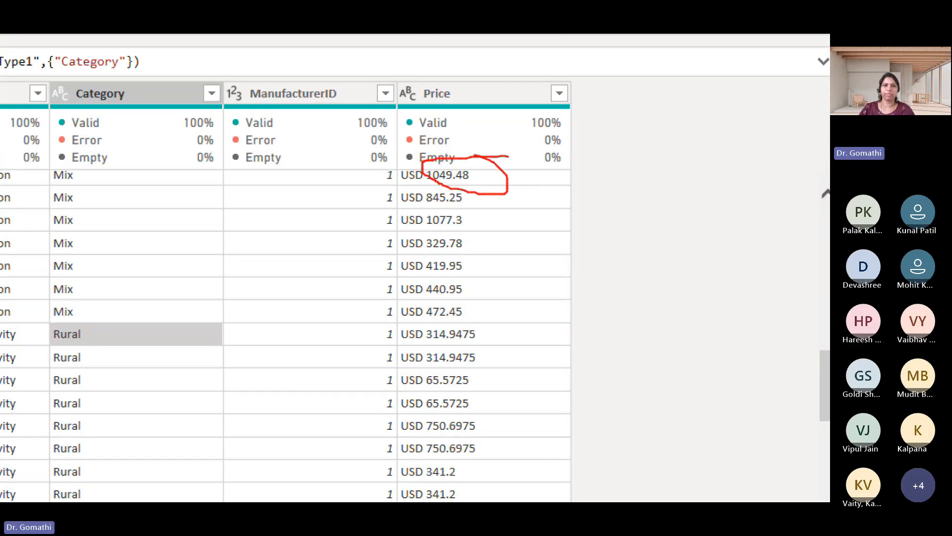
pyautogui.press('Escape')
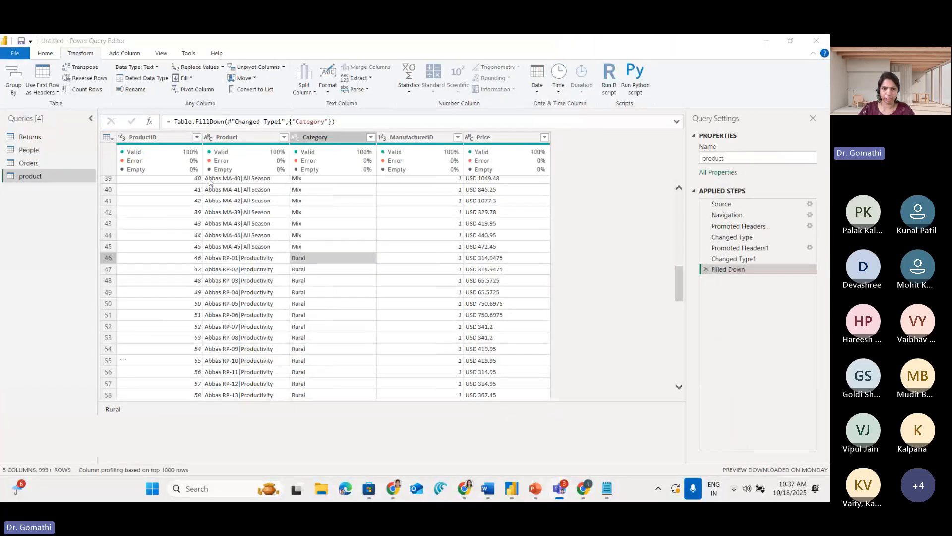
# Circle a full Price value and the Price column's text type icon, handwrite a note beside them, and clear the markup
pyautogui.hotkey('ctrl', '1')
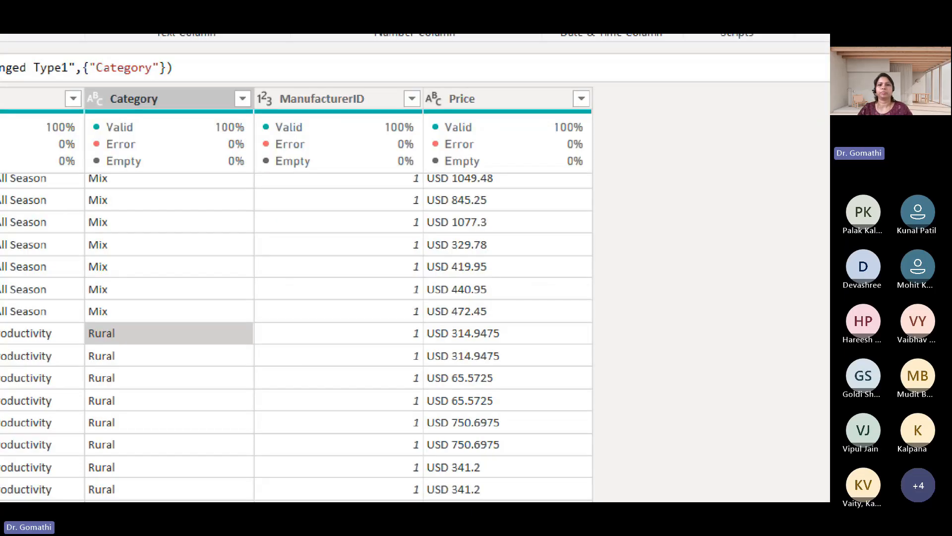
pyautogui.click(504, 185)
pyautogui.moveTo(526, 173)
pyautogui.mouseDown()
pyautogui.moveTo(435, 172)
pyautogui.moveTo(496, 204)
pyautogui.moveTo(476, 174)
pyautogui.mouseUp()
pyautogui.moveTo(432, 77)
pyautogui.mouseDown()
pyautogui.moveTo(399, 132)
pyautogui.moveTo(433, 76)
pyautogui.moveTo(405, 75)
pyautogui.mouseUp()
pyautogui.moveTo(565, 230); pyautogui.dragTo(570, 264)
pyautogui.moveTo(527, 240); pyautogui.dragTo(603, 223)
pyautogui.moveTo(629, 223)
pyautogui.mouseDown()
pyautogui.moveTo(645, 241)
pyautogui.moveTo(669, 196)
pyautogui.moveTo(689, 211)
pyautogui.mouseUp()
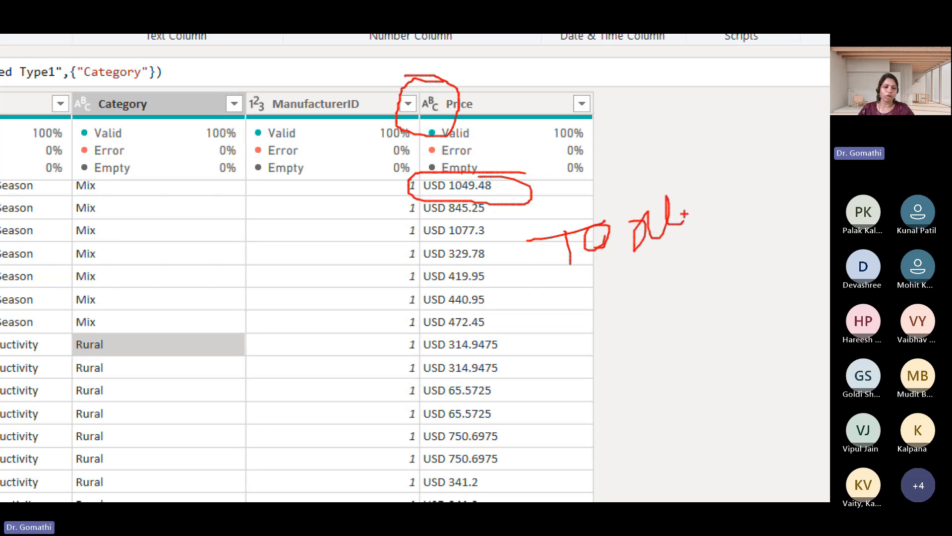
pyautogui.press('Escape')
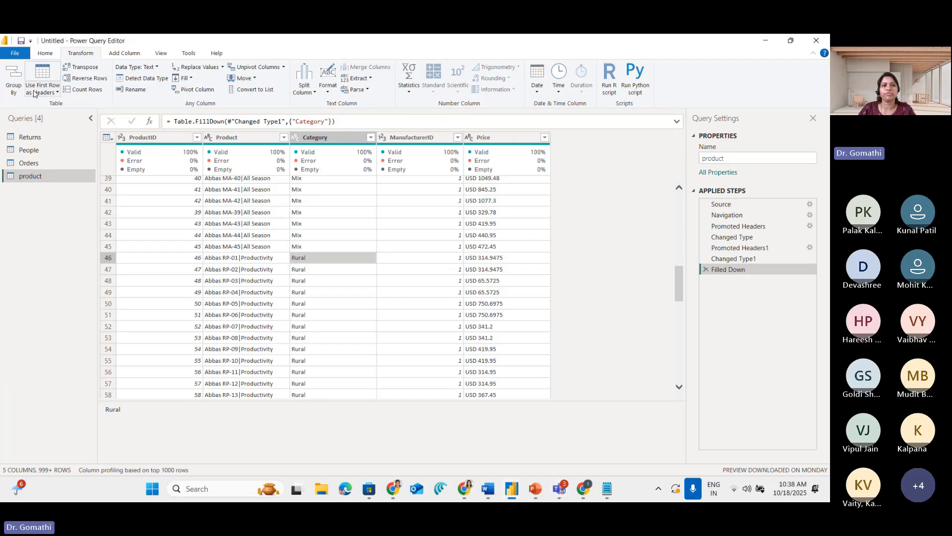
# Close the Power Query Editor with the changes applied and remove the Category table from the report page
pyautogui.click(46, 53)
pyautogui.click(21, 92)
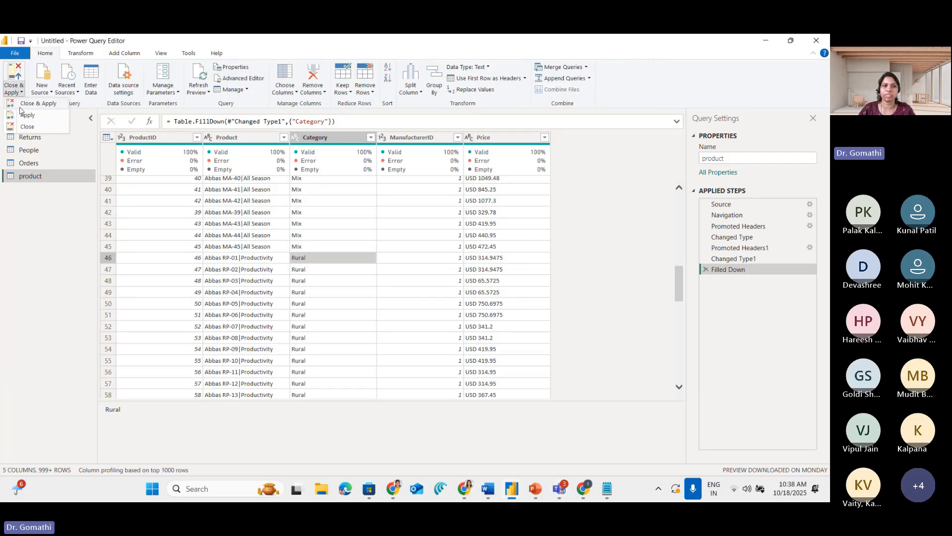
pyautogui.click(20, 107)
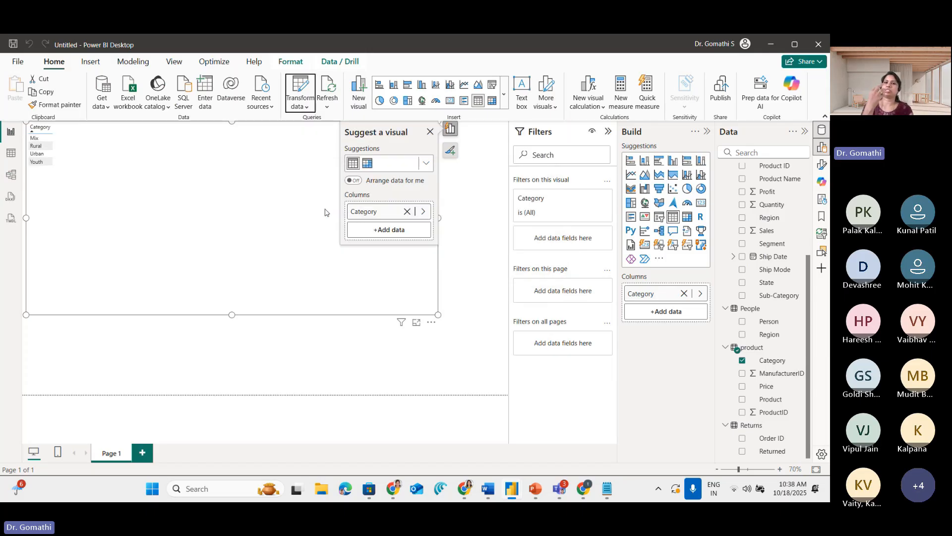
pyautogui.click(431, 322)
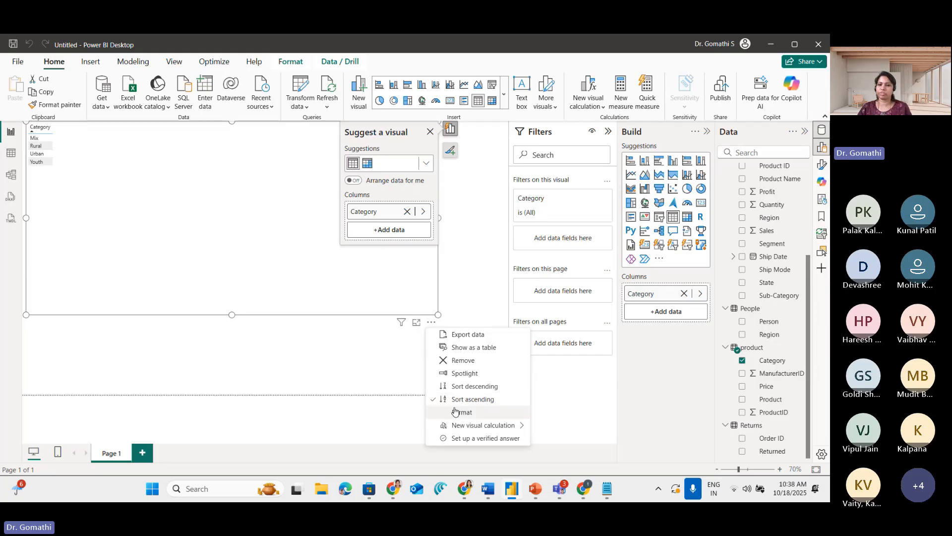
pyautogui.click(463, 360)
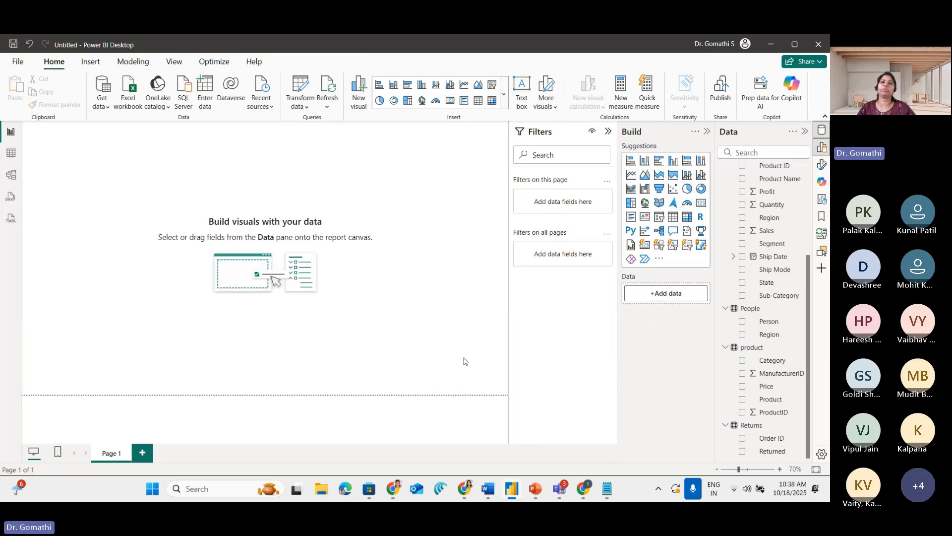
# Build a bar chart of Sales by Category from the Orders table and enlarge it across the report page
pyautogui.scroll(3, 796, 302)
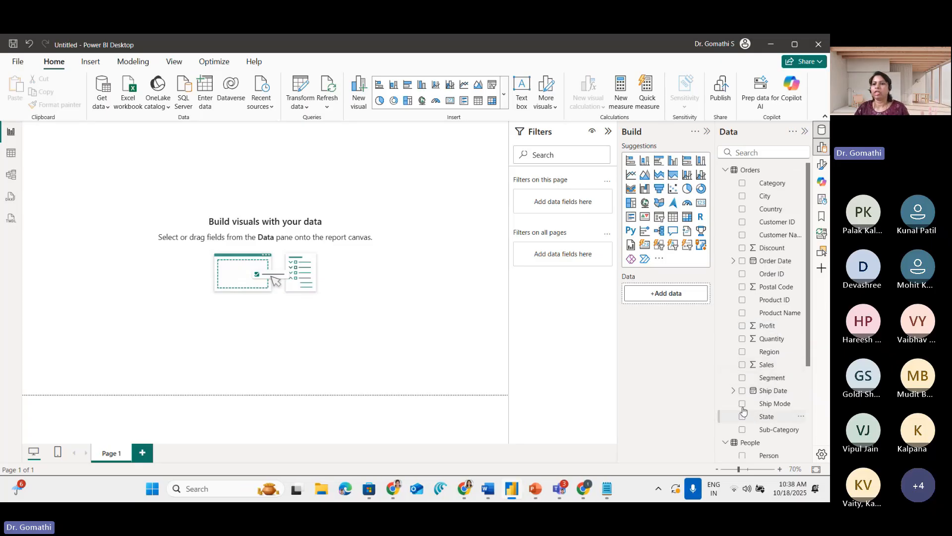
pyautogui.click(743, 184)
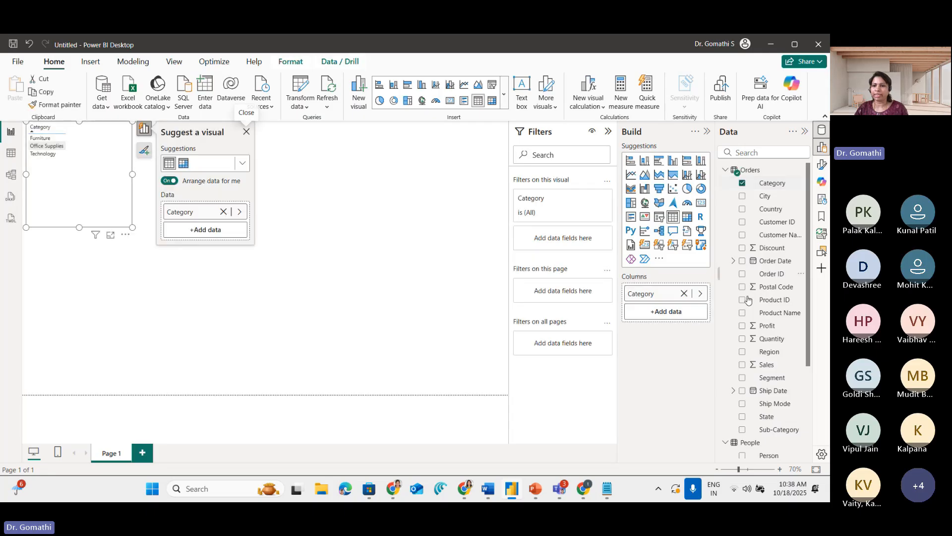
pyautogui.click(742, 365)
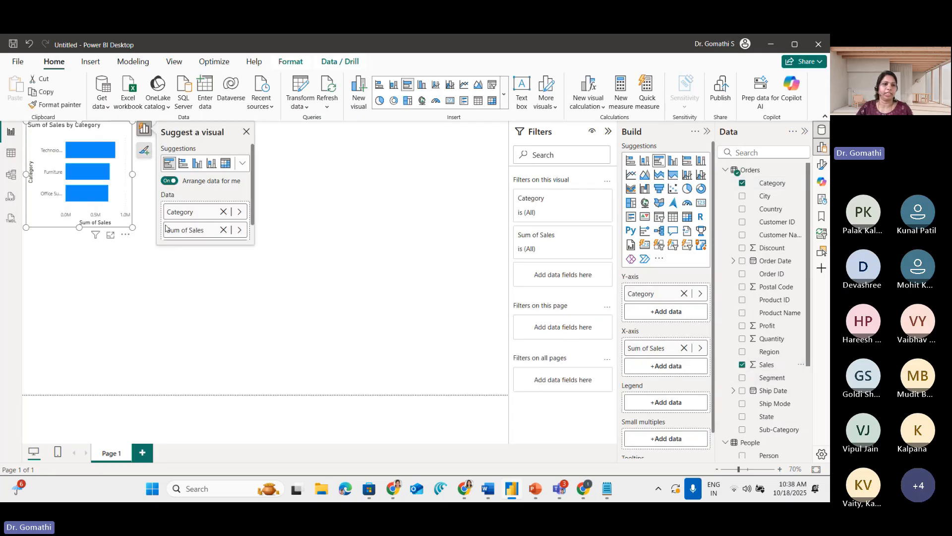
pyautogui.moveTo(249, 254); pyautogui.dragTo(444, 257)
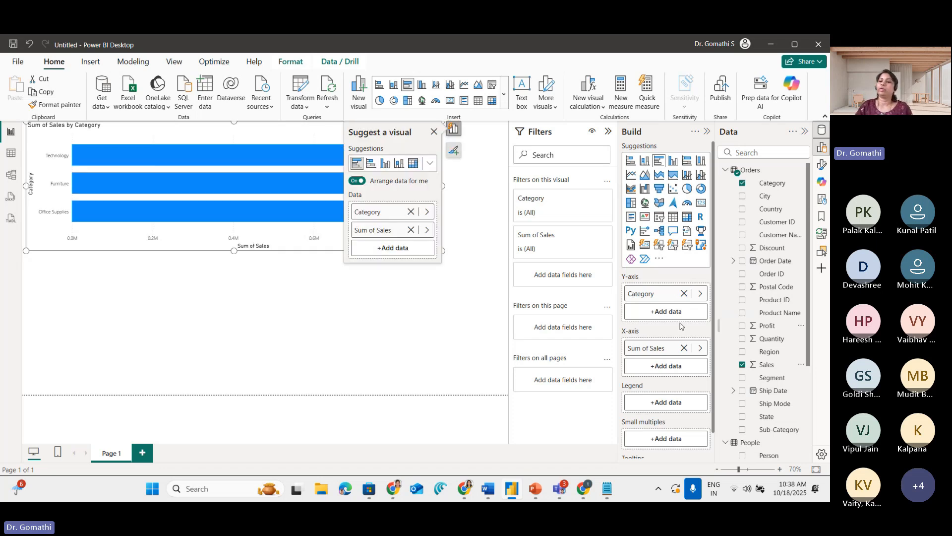
# Add a separate table visual with Category and Price from the product table
pyautogui.scroll(-1, 682, 326)
pyautogui.scroll(-3, 748, 306)
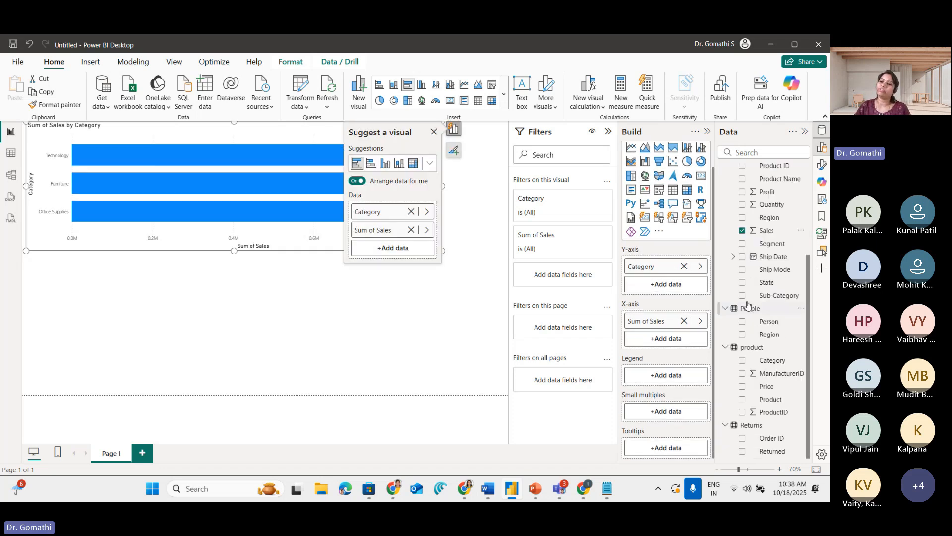
pyautogui.click(284, 343)
pyautogui.click(744, 361)
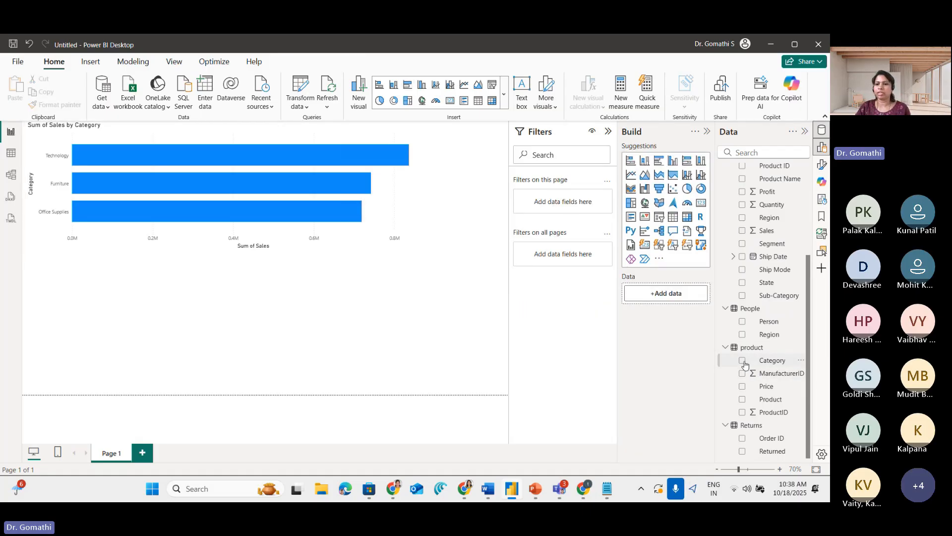
pyautogui.click(743, 387)
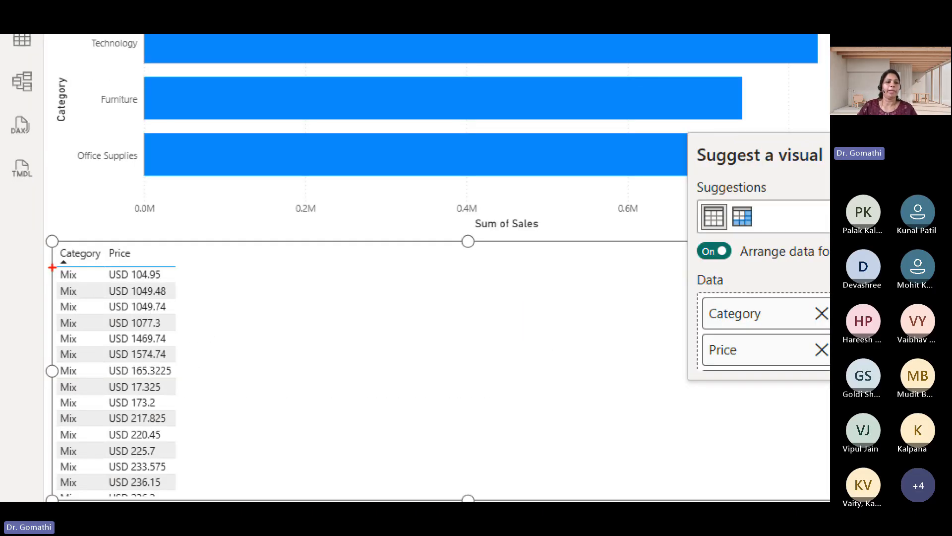
# Circle the Price heading in the new table, draw an arrow with a handwritten note, and clear the markup
pyautogui.moveTo(155, 243)
pyautogui.mouseDown()
pyautogui.moveTo(106, 266)
pyautogui.moveTo(149, 267)
pyautogui.moveTo(212, 249)
pyautogui.moveTo(204, 300)
pyautogui.mouseUp()
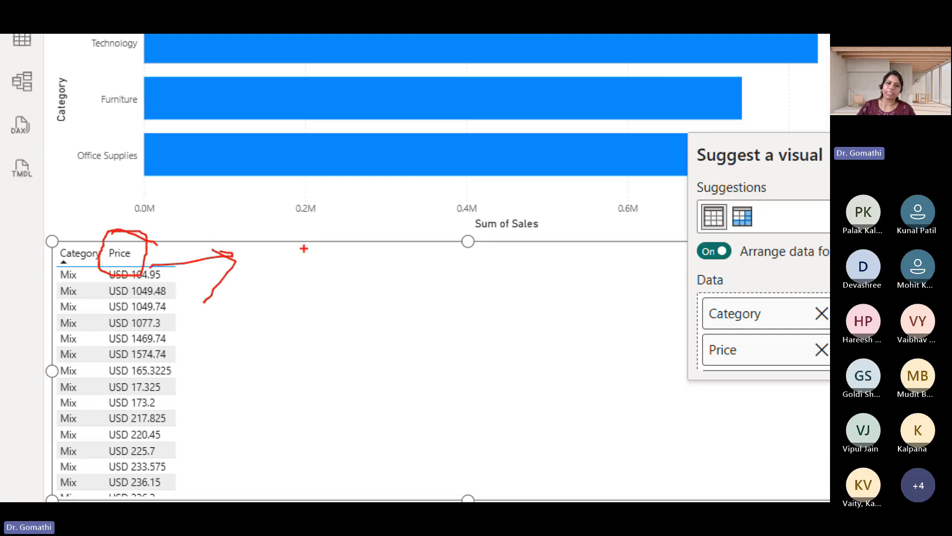
pyautogui.moveTo(255, 285)
pyautogui.mouseDown()
pyautogui.moveTo(286, 284)
pyautogui.moveTo(296, 245)
pyautogui.mouseUp()
pyautogui.moveTo(295, 245); pyautogui.dragTo(303, 296)
pyautogui.moveTo(366, 252); pyautogui.dragTo(424, 290)
pyautogui.press('Escape')
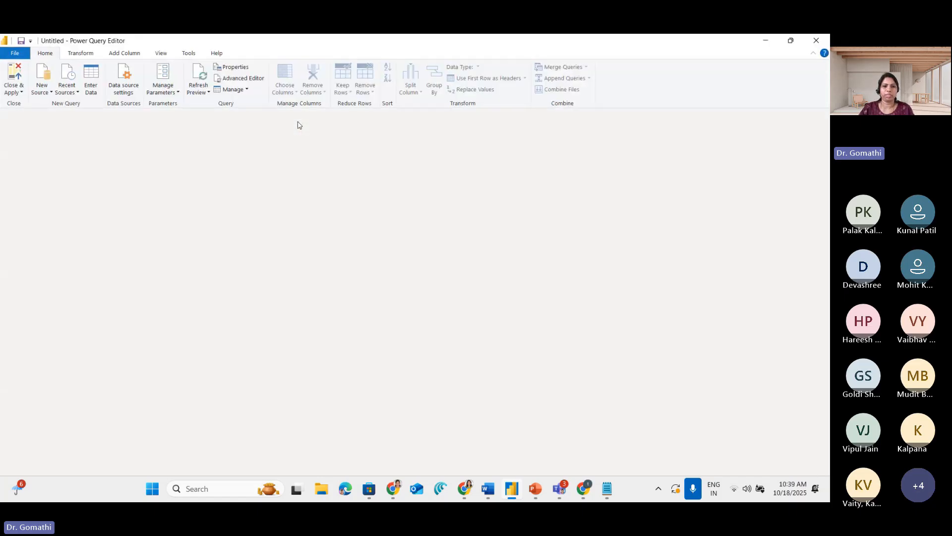
# Select the product query's Price column in the Power Query Editor, circle the USD prefix and number in its first value, and clear the markup
pyautogui.click(30, 175)
pyautogui.click(501, 137)
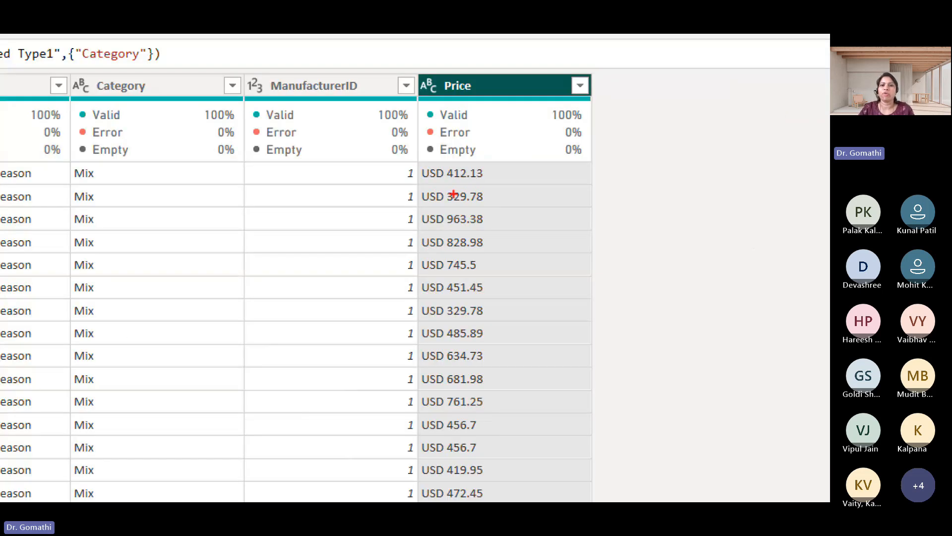
pyautogui.moveTo(451, 185)
pyautogui.mouseDown()
pyautogui.moveTo(499, 166)
pyautogui.moveTo(441, 186)
pyautogui.moveTo(442, 168)
pyautogui.moveTo(479, 187)
pyautogui.mouseUp()
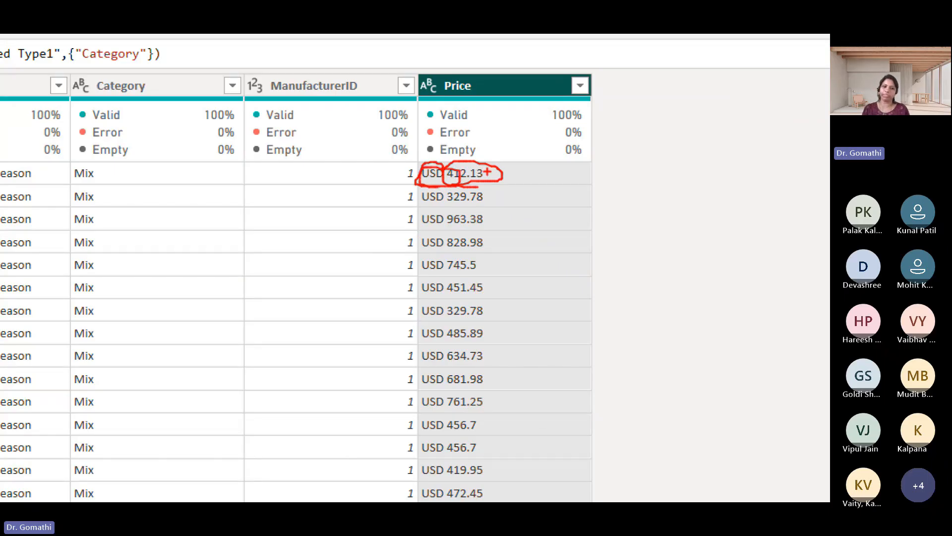
pyautogui.press('Escape')
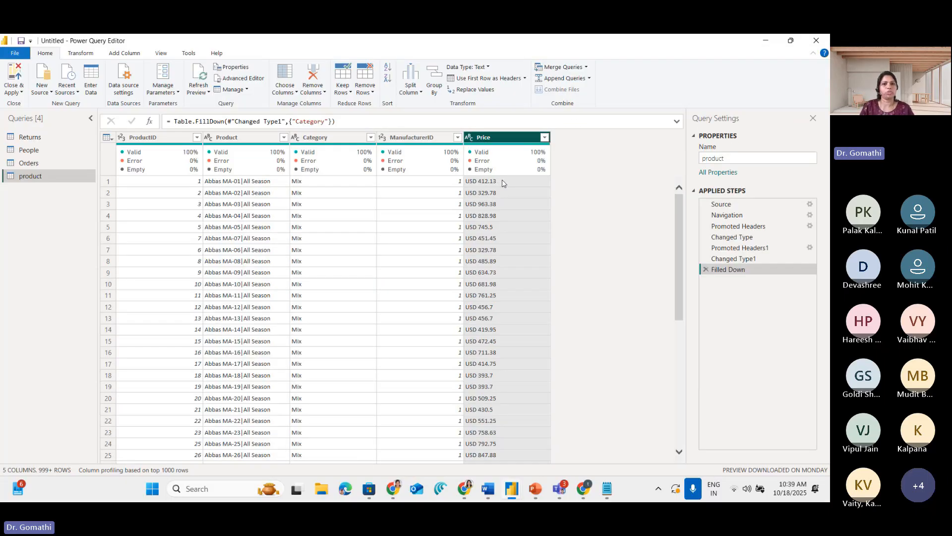
# Circle the Split Column command and clear the markup
pyautogui.hotkey('ctrl', '1')
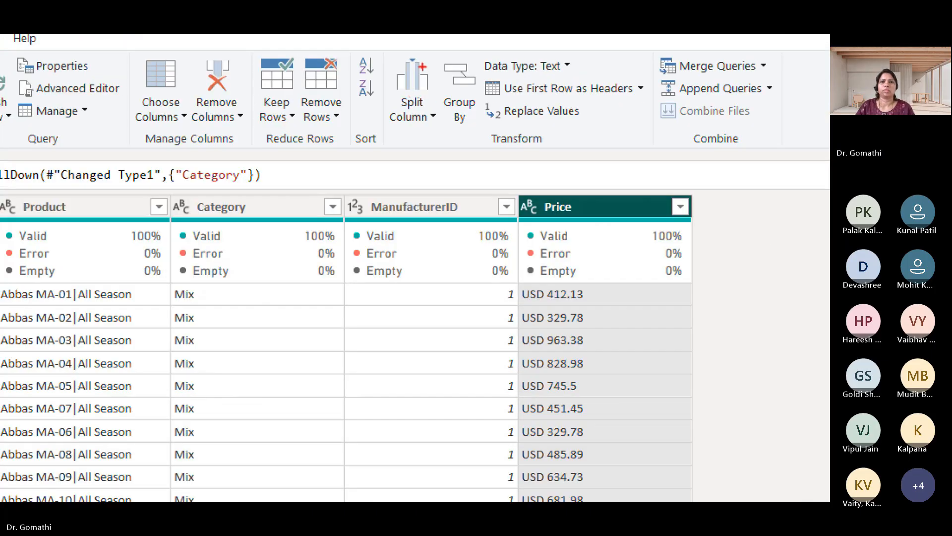
pyautogui.moveTo(422, 64); pyautogui.dragTo(397, 36)
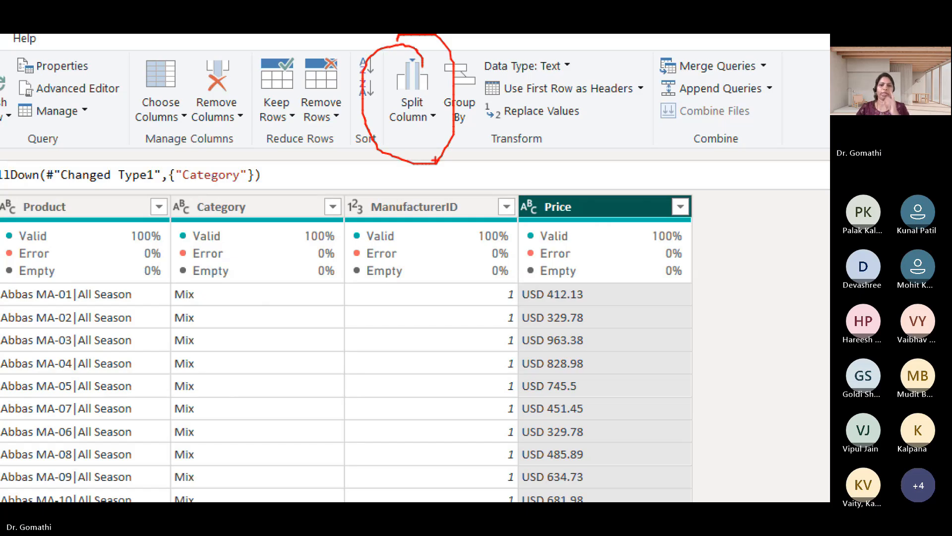
pyautogui.press('Escape')
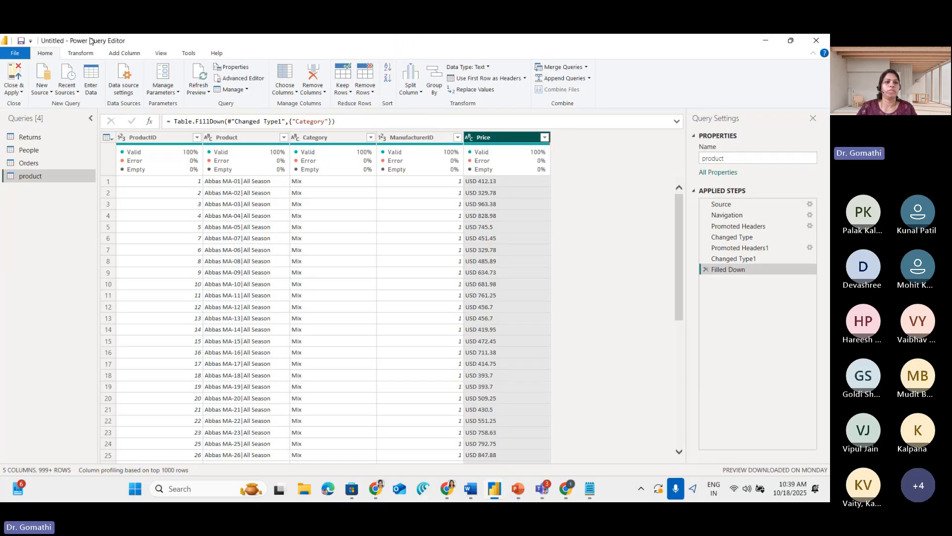
# Show the Add Column commands, circle Column From Examples, and clear the markup
pyautogui.click(133, 57)
pyautogui.hotkey('ctrl', '1')
pyautogui.click(114, 57)
pyautogui.moveTo(143, 50)
pyautogui.mouseDown()
pyautogui.moveTo(120, 75)
pyautogui.moveTo(112, 56)
pyautogui.moveTo(42, 53)
pyautogui.moveTo(6, 127)
pyautogui.moveTo(94, 90)
pyautogui.moveTo(33, 50)
pyautogui.mouseUp()
pyautogui.press('Escape')
pyautogui.hotkey('ctrl', '1')
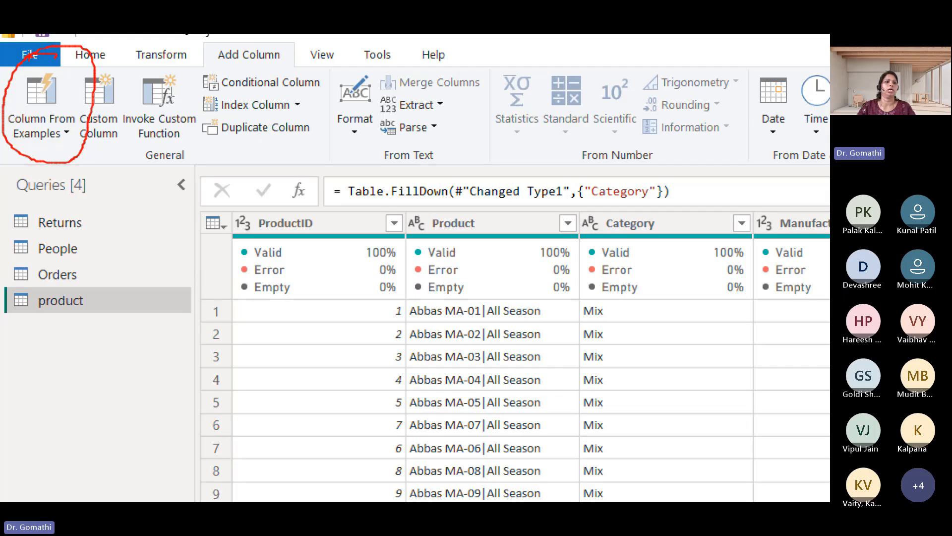
pyautogui.press('Escape')
# Show the Column From Examples options, mark the choices, and clear the markup
pyautogui.click(28, 93)
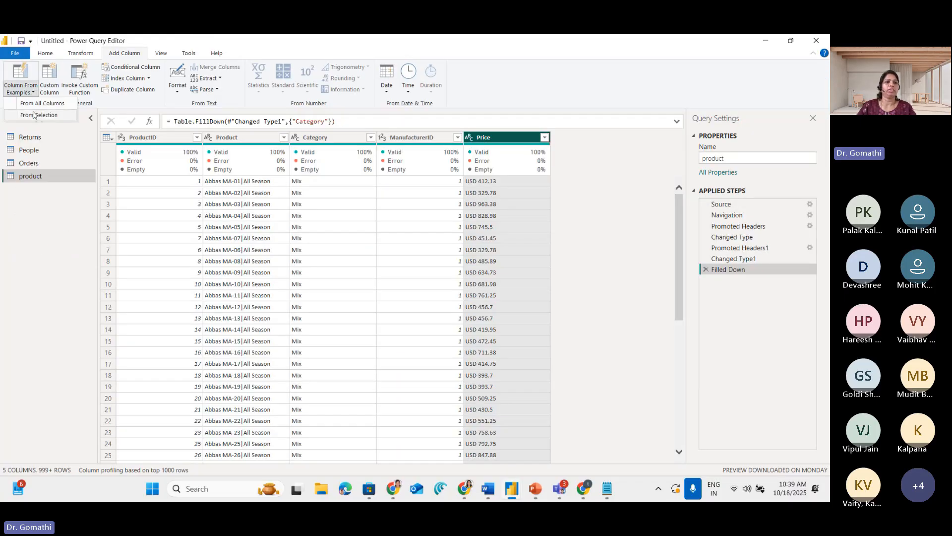
pyautogui.hotkey('ctrl', '1')
pyautogui.moveTo(121, 91)
pyautogui.mouseDown()
pyautogui.moveTo(113, 88)
pyautogui.moveTo(133, 113)
pyautogui.moveTo(44, 134)
pyautogui.mouseUp()
pyautogui.press('Escape')
pyautogui.click(23, 87)
pyautogui.click(40, 117)
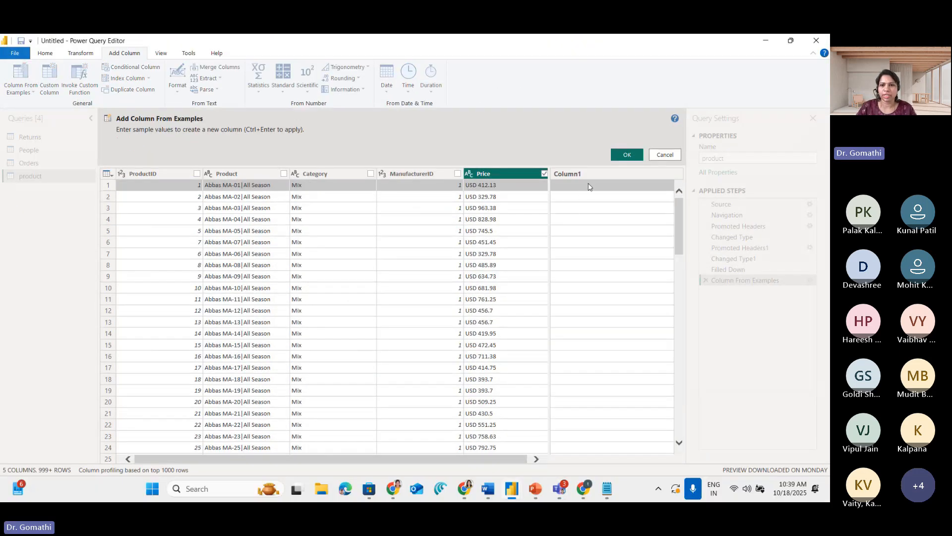
pyautogui.click(590, 185)
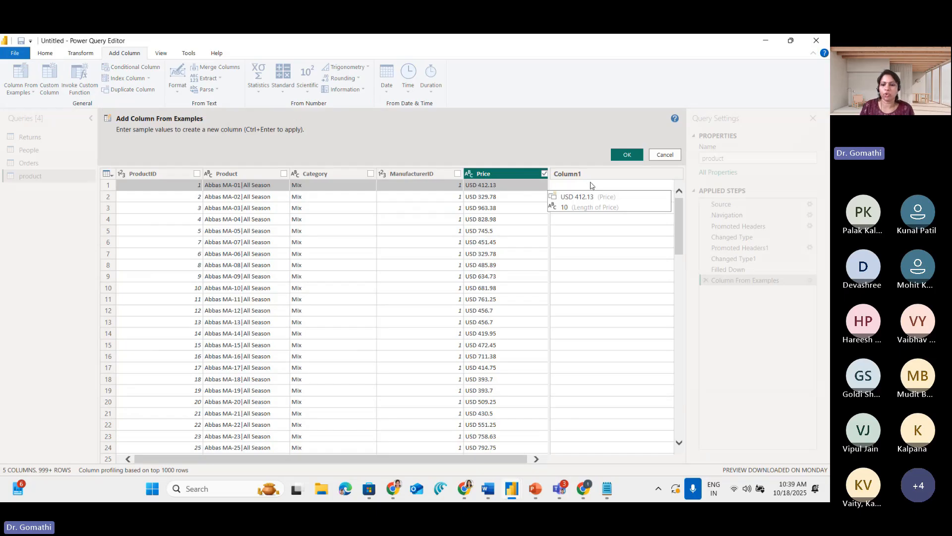
pyautogui.write('412')
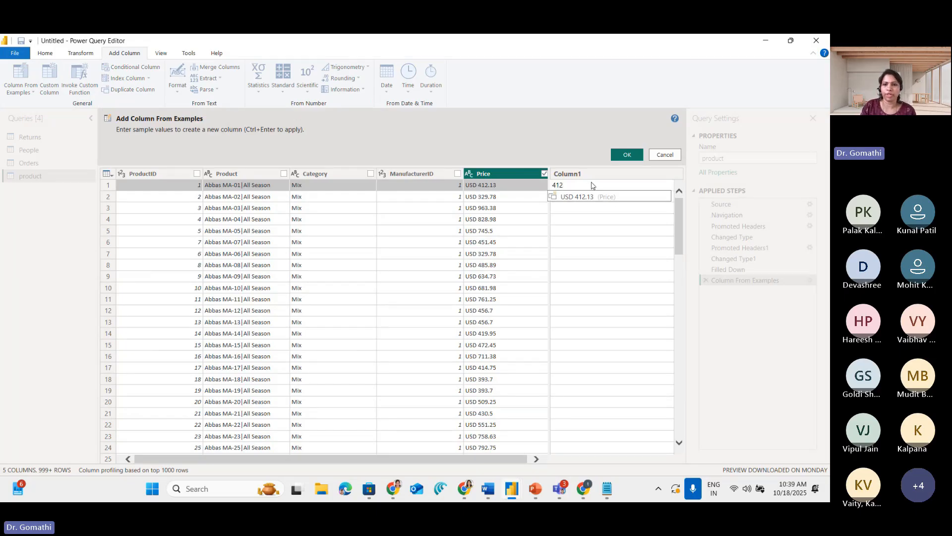
pyautogui.write('.23')
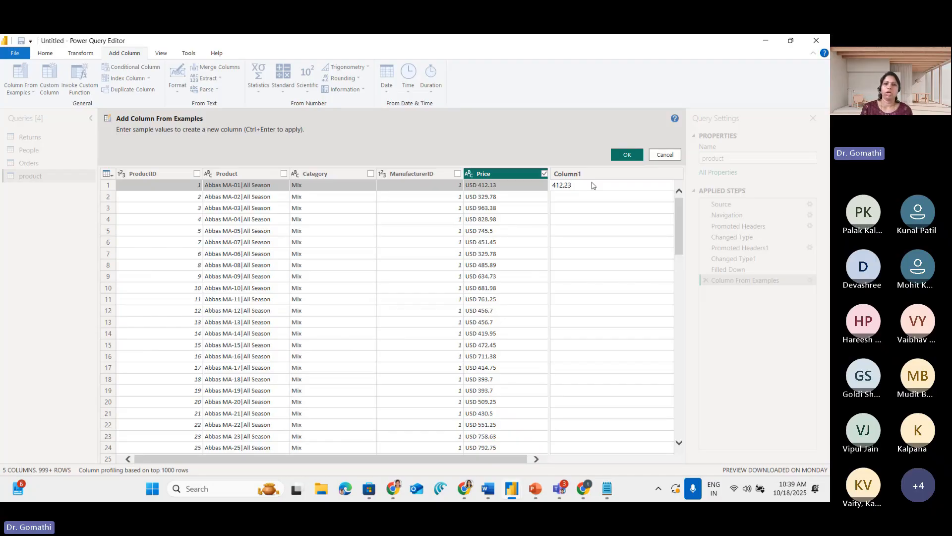
pyautogui.press('Return')
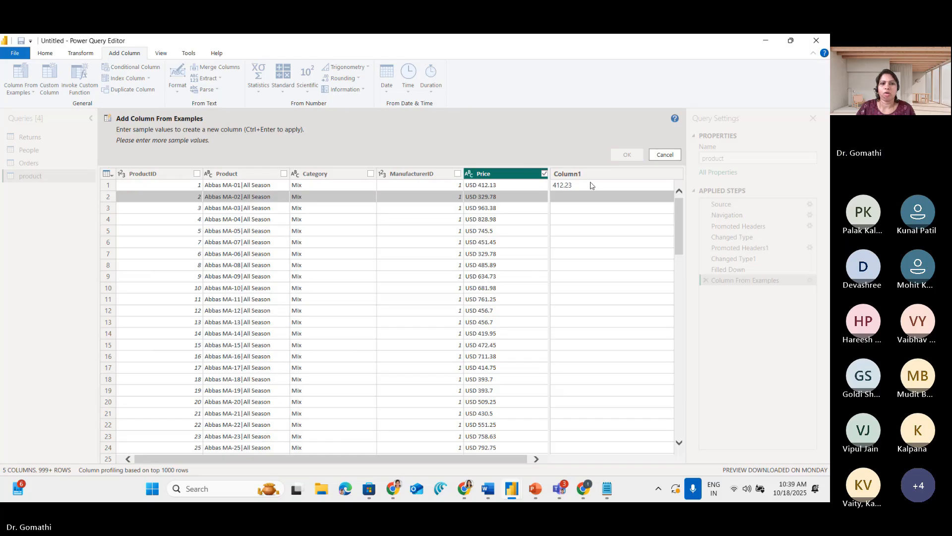
pyautogui.click(590, 185)
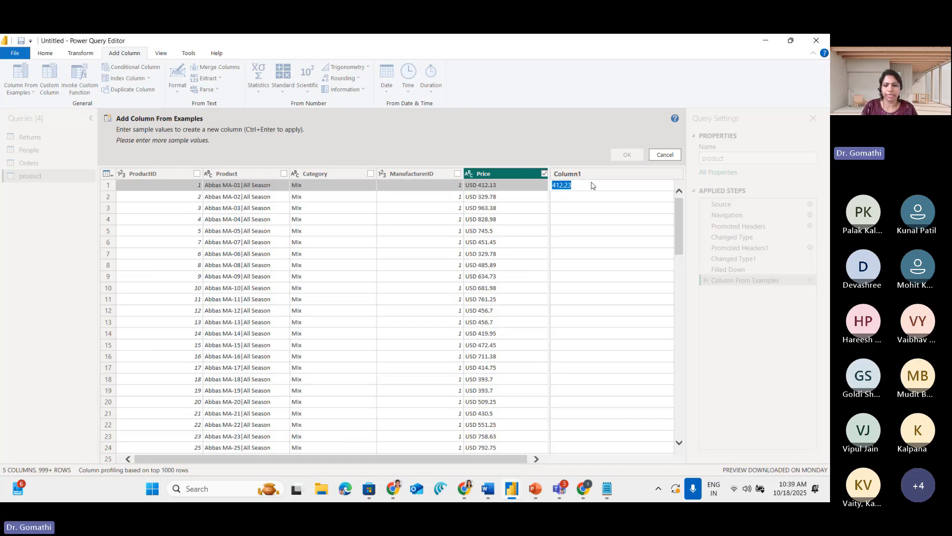
pyautogui.write('412.13')
pyautogui.press('Return')
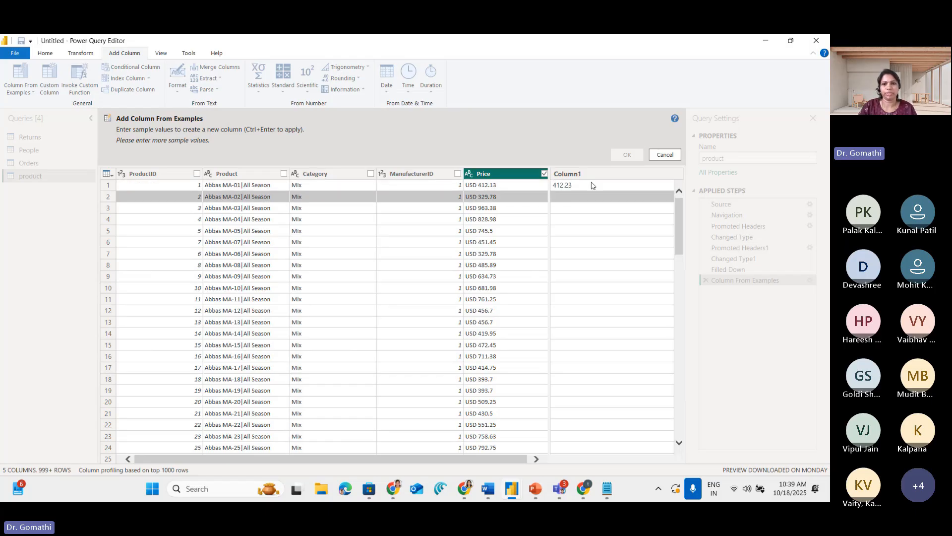
pyautogui.click(664, 155)
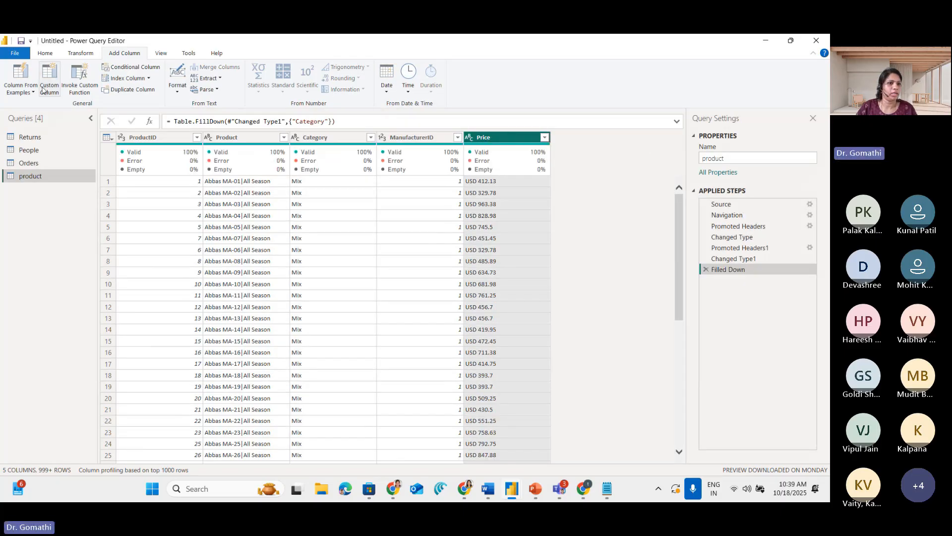
pyautogui.click(23, 89)
pyautogui.click(38, 115)
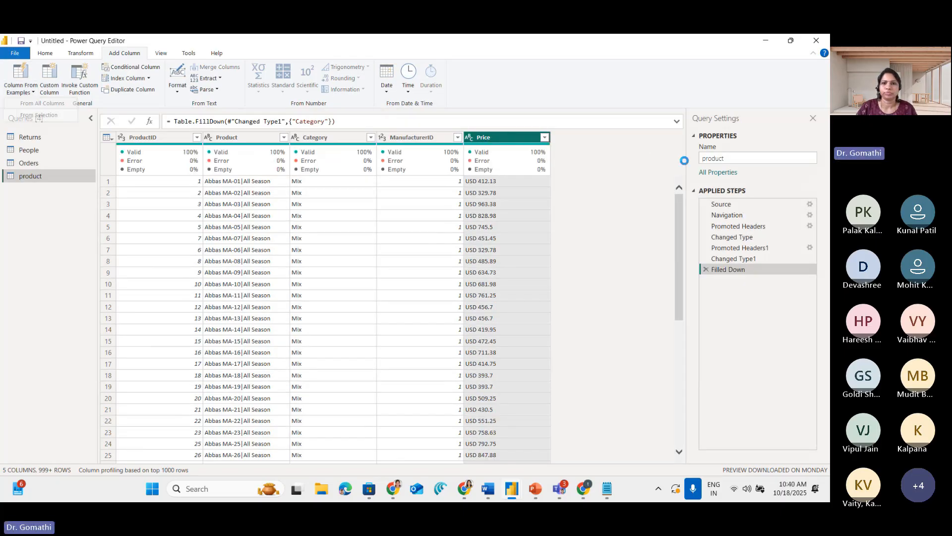
pyautogui.click(578, 188)
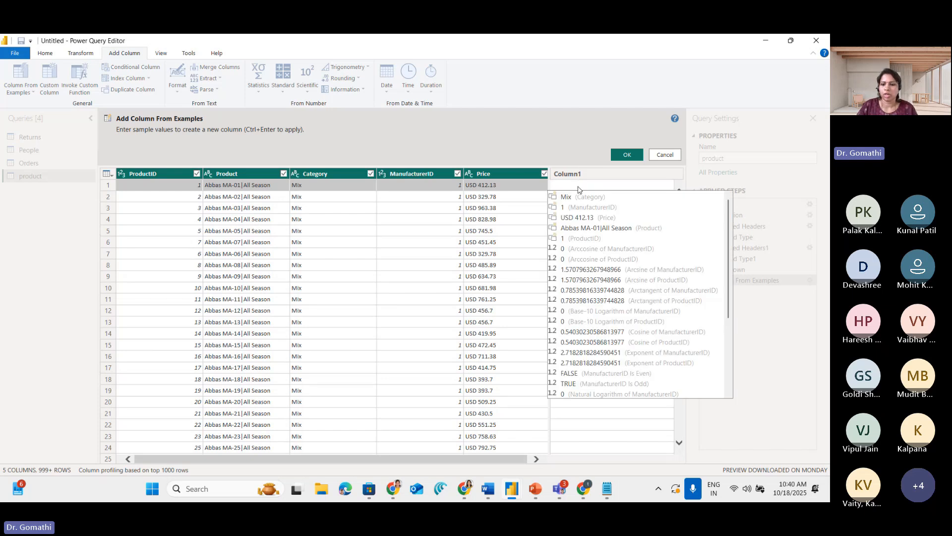
pyautogui.write('412.13')
pyautogui.press('Return')
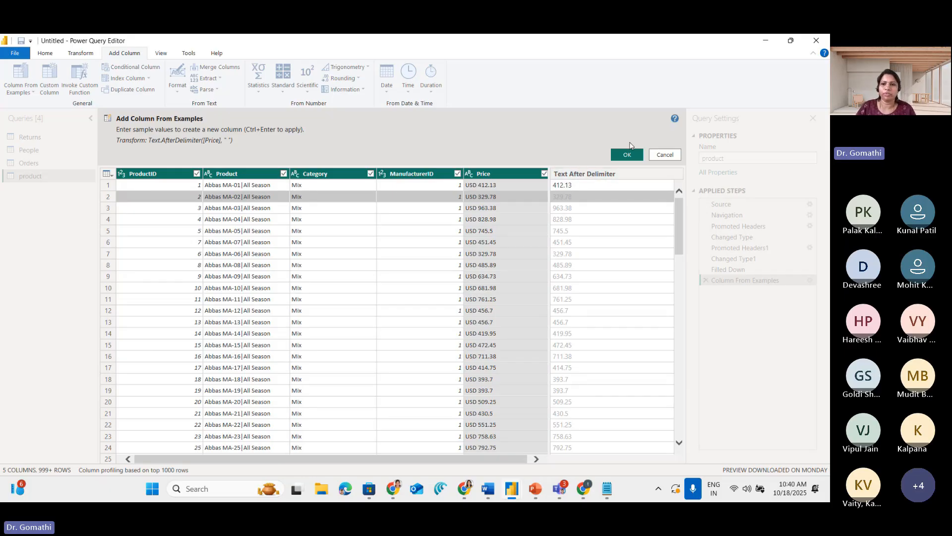
pyautogui.click(665, 154)
# Start a column from examples based on the selected Price column, giving 412.13 as the first row's sample value
pyautogui.click(22, 92)
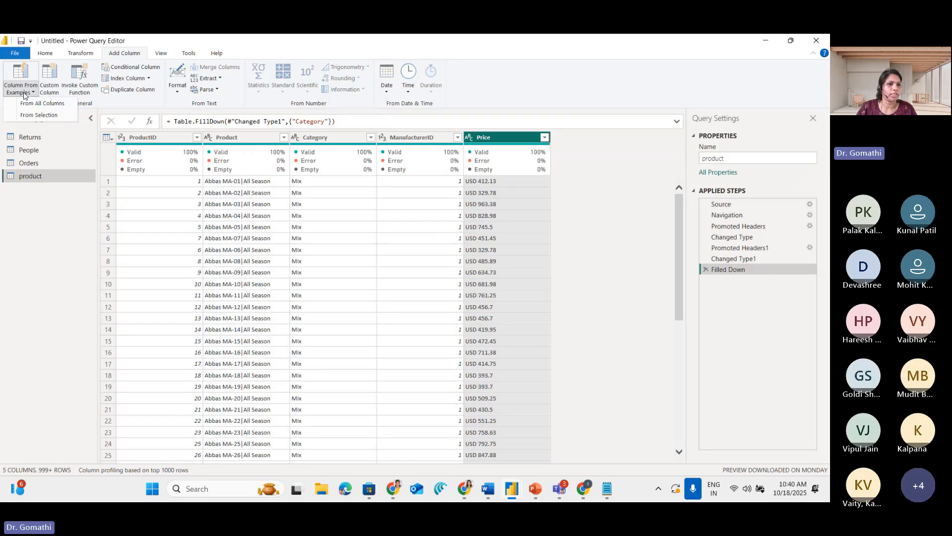
pyautogui.click(28, 115)
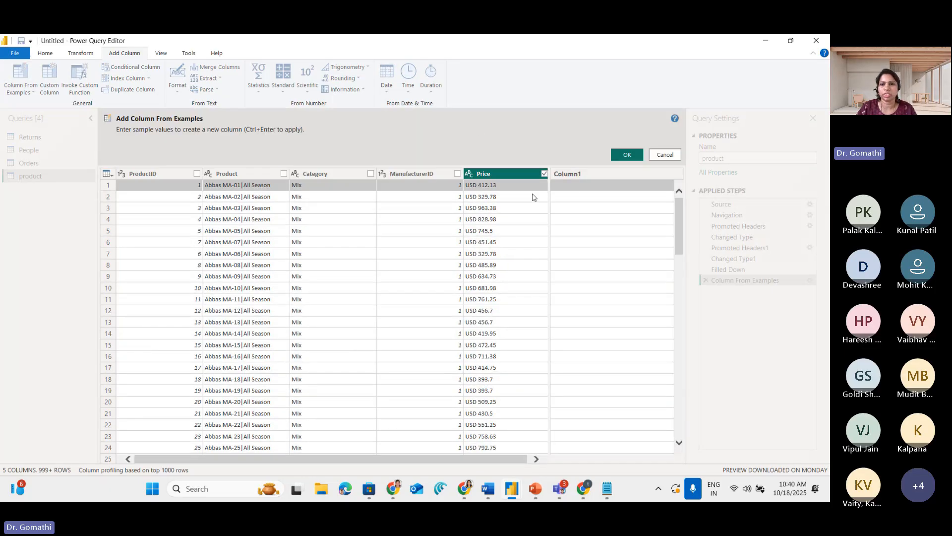
pyautogui.click(576, 190)
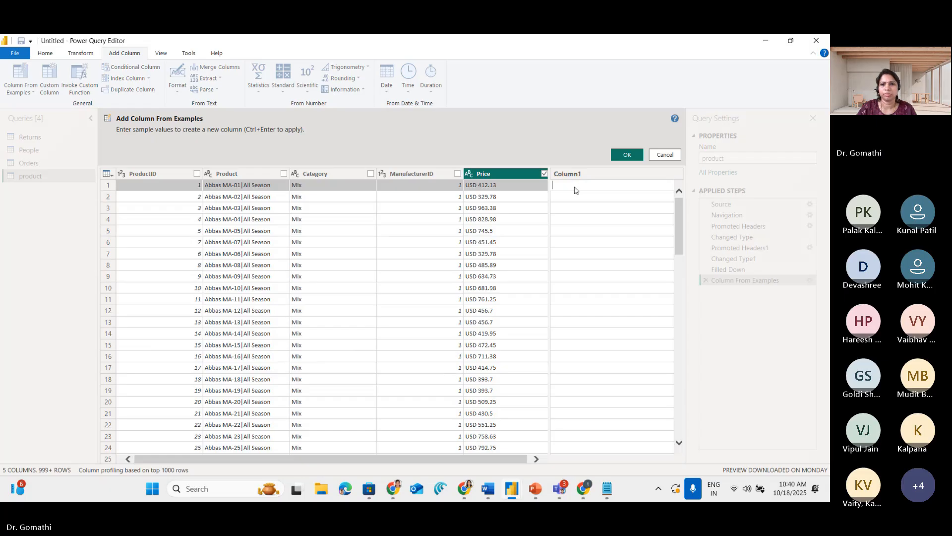
pyautogui.write('412.1')
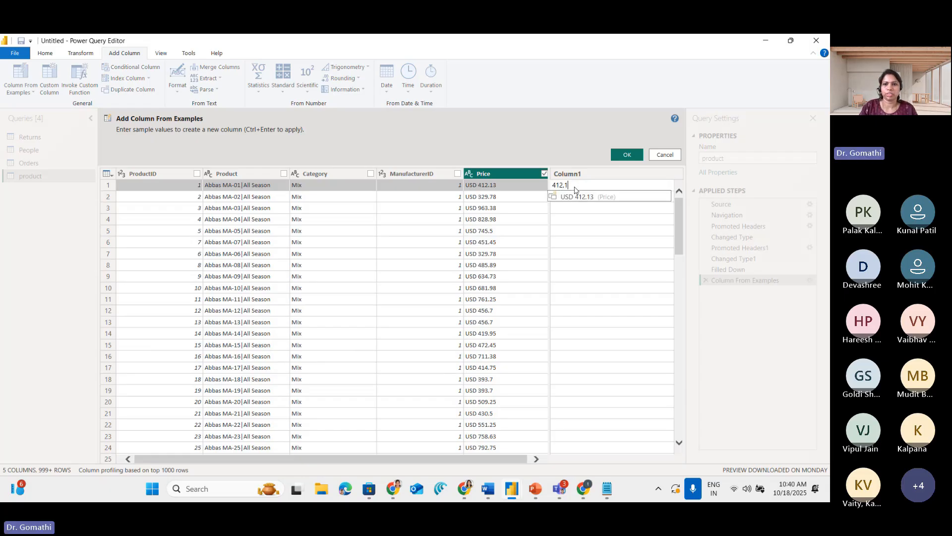
pyautogui.write('3')
pyautogui.press('Return')
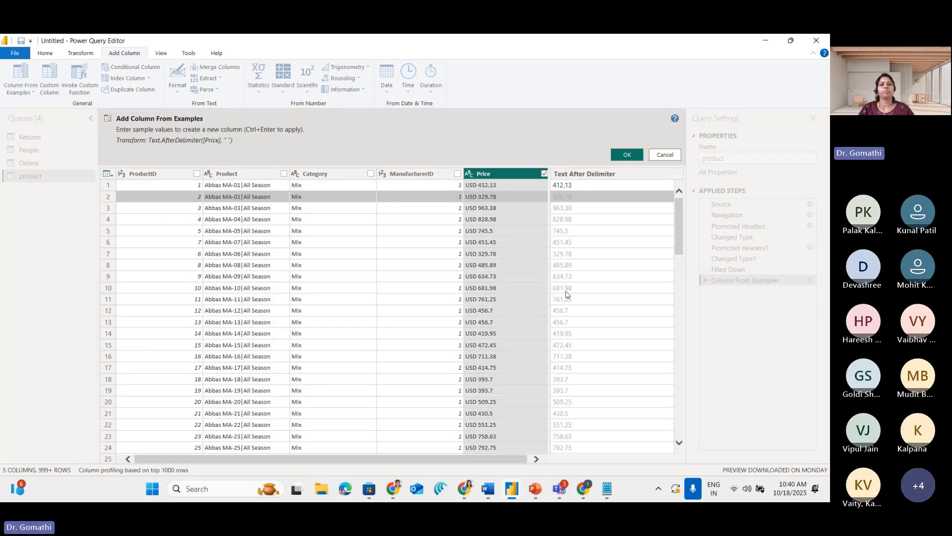
# Circle the first Price number, underline the next three with their matching previewed values, and accept the new column
pyautogui.hotkey('ctrl', '1')
pyautogui.click(384, 197)
pyautogui.moveTo(412, 178)
pyautogui.mouseDown()
pyautogui.moveTo(382, 175)
pyautogui.moveTo(419, 197)
pyautogui.moveTo(422, 184)
pyautogui.mouseUp()
pyautogui.moveTo(382, 215); pyautogui.dragTo(429, 215)
pyautogui.moveTo(517, 218); pyautogui.dragTo(572, 211)
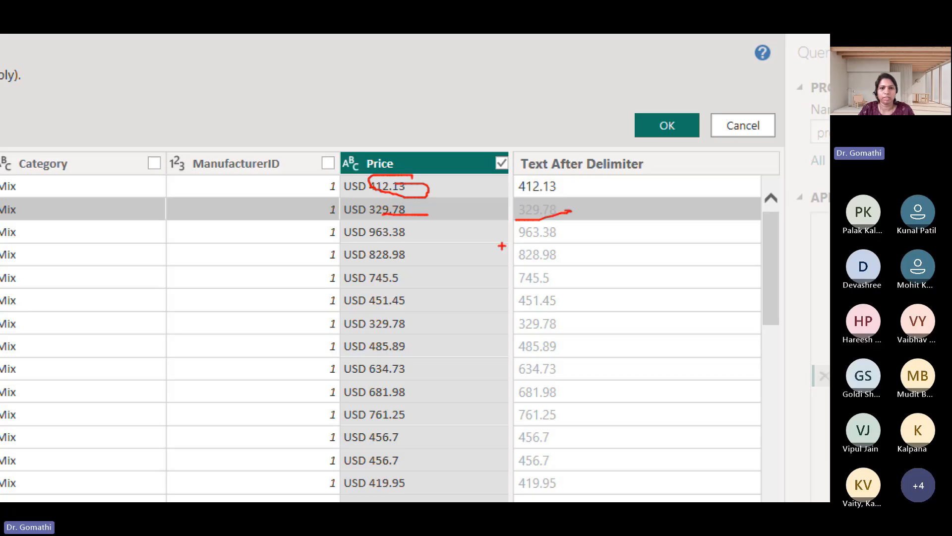
pyautogui.moveTo(377, 242); pyautogui.dragTo(424, 239)
pyautogui.moveTo(521, 236); pyautogui.dragTo(571, 238)
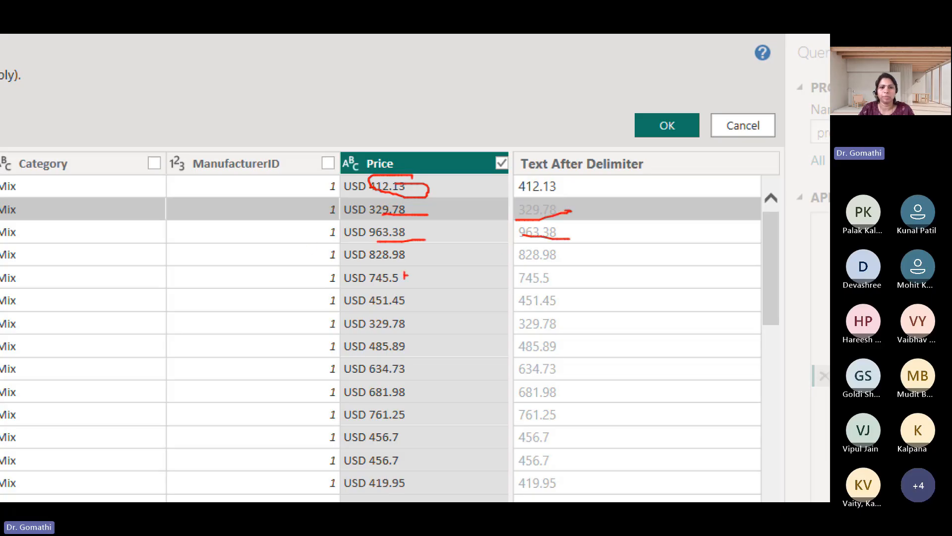
pyautogui.moveTo(366, 269); pyautogui.dragTo(449, 267)
pyautogui.moveTo(518, 272); pyautogui.dragTo(551, 266)
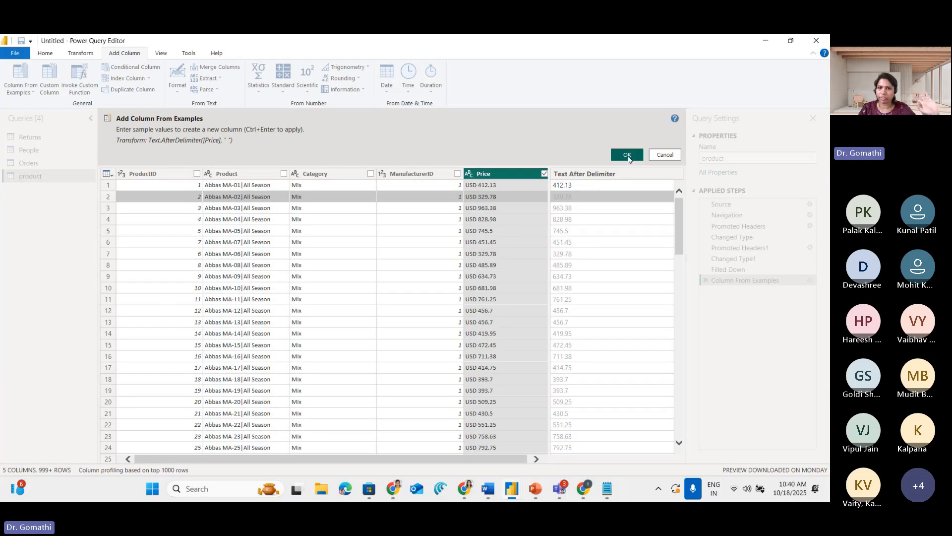
pyautogui.click(667, 125)
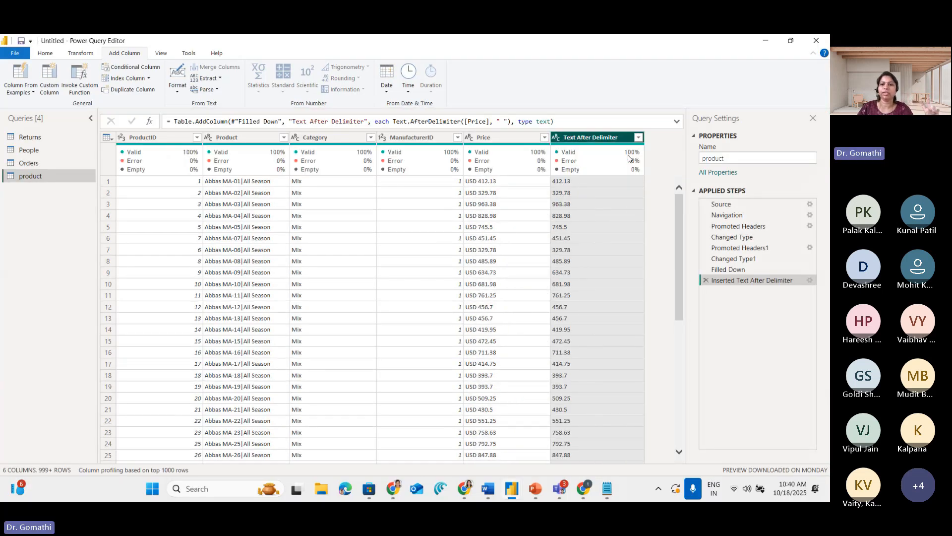
# Circle the Text After Delimiter heading and its text type icon, and clear the markup
pyautogui.moveTo(625, 173)
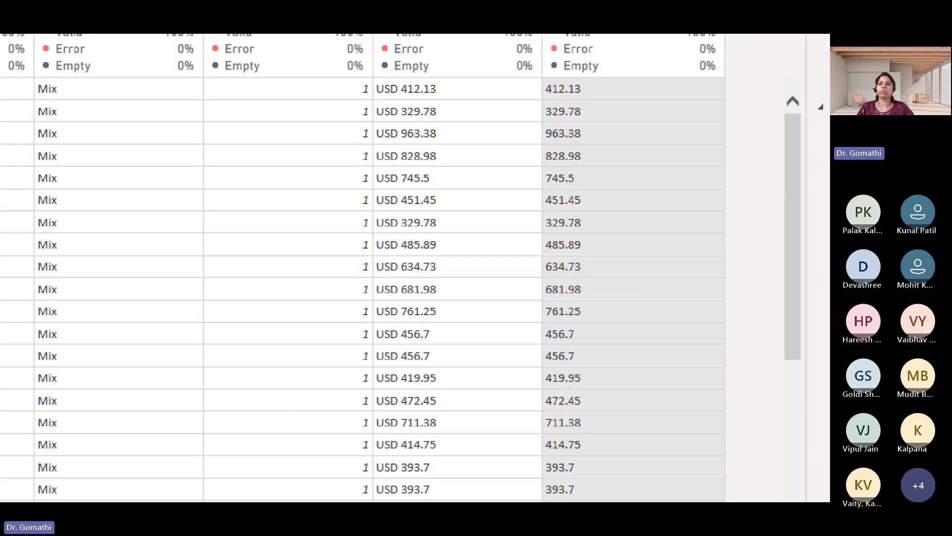
pyautogui.moveTo(637, 85)
pyautogui.mouseDown()
pyautogui.moveTo(561, 101)
pyautogui.moveTo(628, 142)
pyautogui.moveTo(655, 110)
pyautogui.mouseUp()
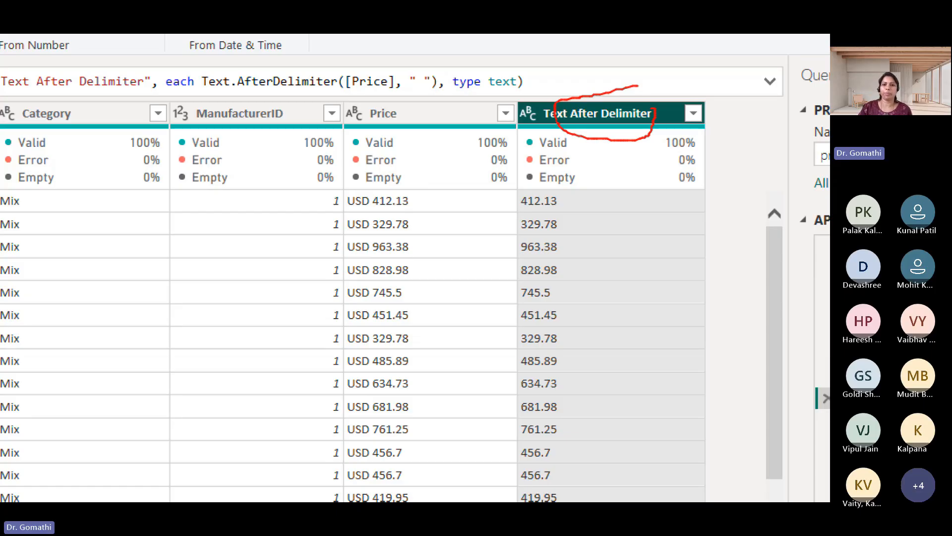
pyautogui.moveTo(552, 91)
pyautogui.mouseDown()
pyautogui.moveTo(534, 95)
pyautogui.moveTo(531, 136)
pyautogui.moveTo(541, 96)
pyautogui.mouseUp()
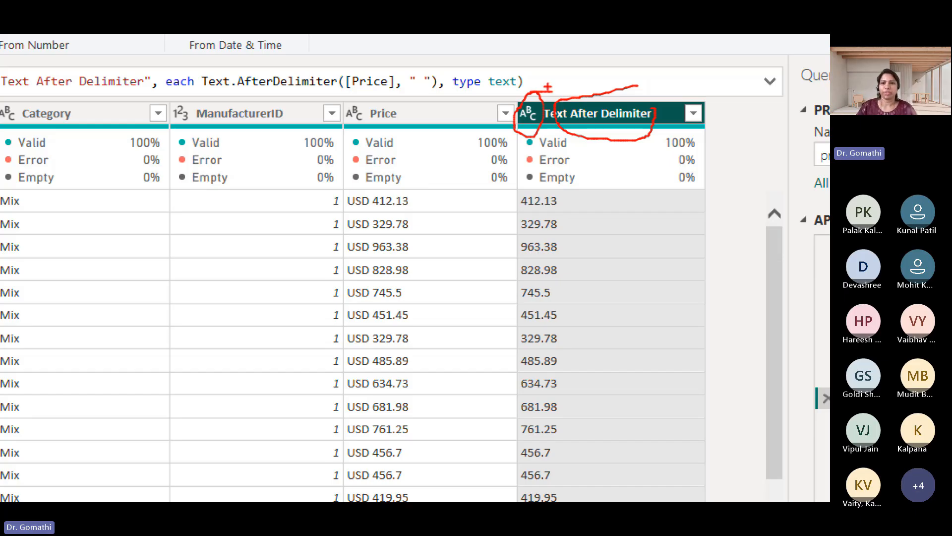
pyautogui.press('Escape')
pyautogui.doubleClick(587, 139)
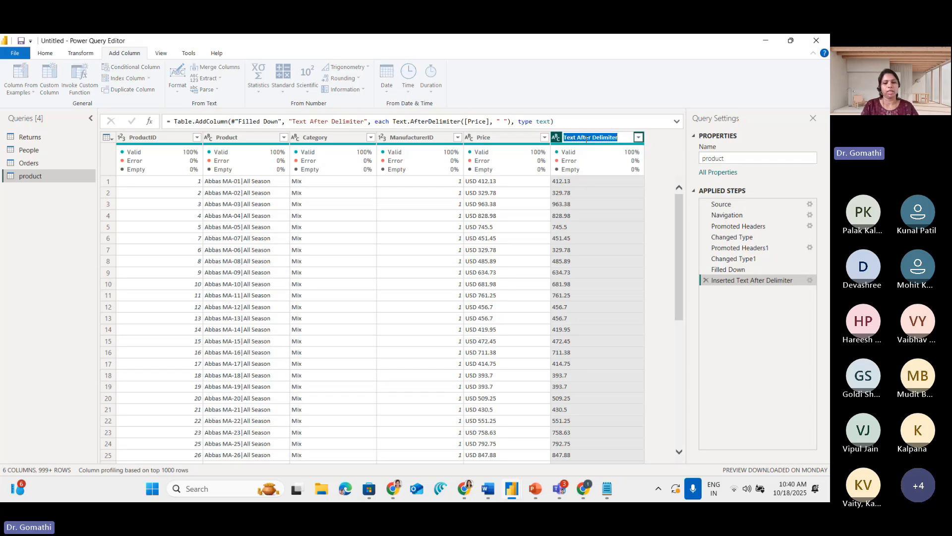
pyautogui.write('P')
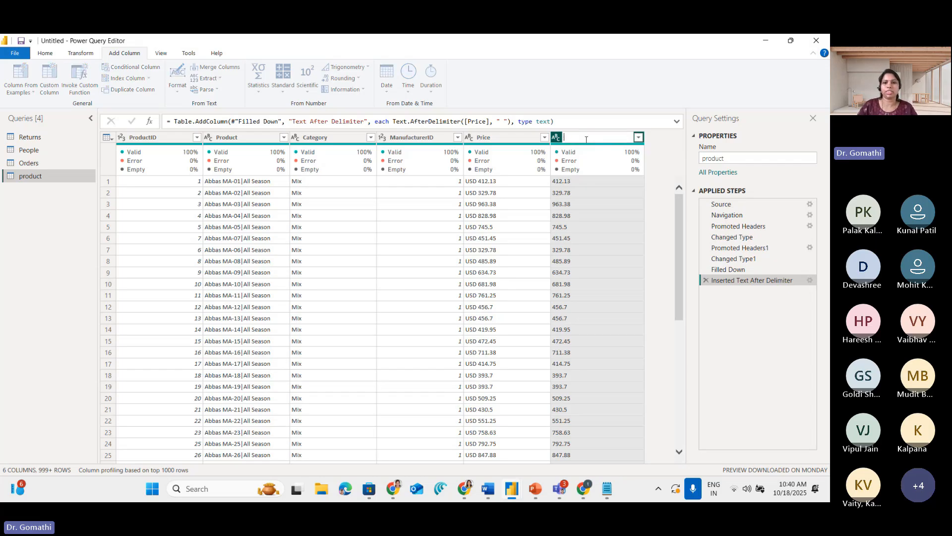
pyautogui.doubleClick(508, 137)
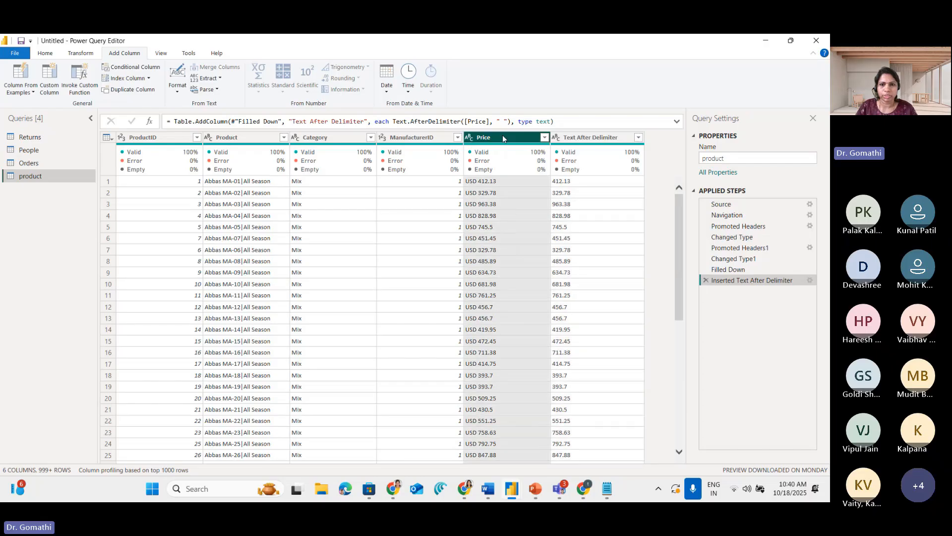
pyautogui.click(519, 134)
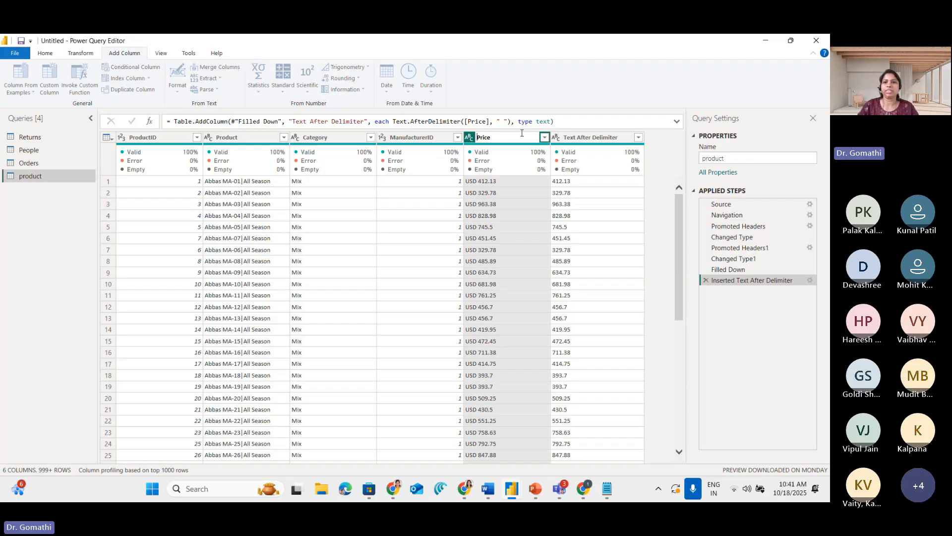
# Rename the Text After Delimiter column as MRP
pyautogui.doubleClick(580, 137)
pyautogui.write('MRP')
pyautogui.press('Return')
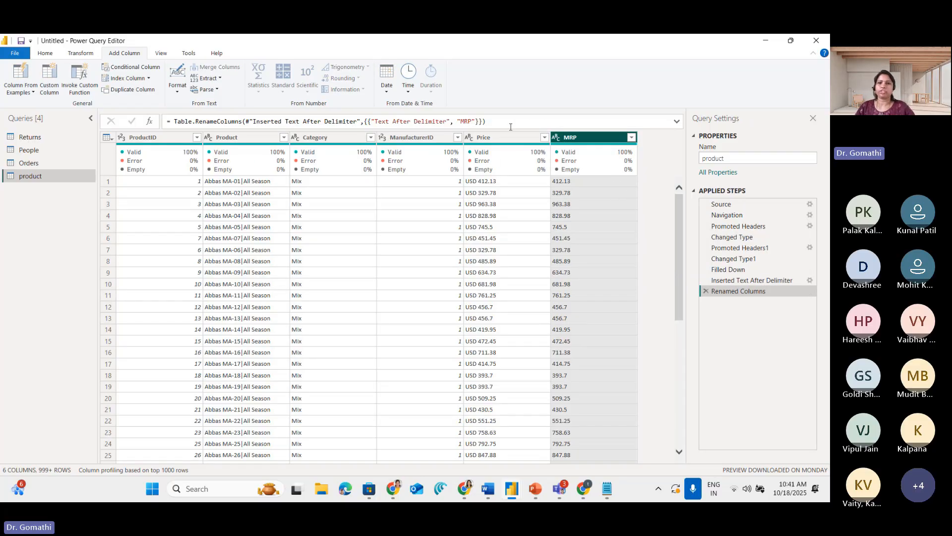
# Circle the data type icon in the MRP heading and clear the markup
pyautogui.hotkey('ctrl', '1')
pyautogui.click(561, 144)
pyautogui.moveTo(575, 108)
pyautogui.mouseDown()
pyautogui.moveTo(557, 112)
pyautogui.moveTo(590, 115)
pyautogui.moveTo(546, 96)
pyautogui.mouseUp()
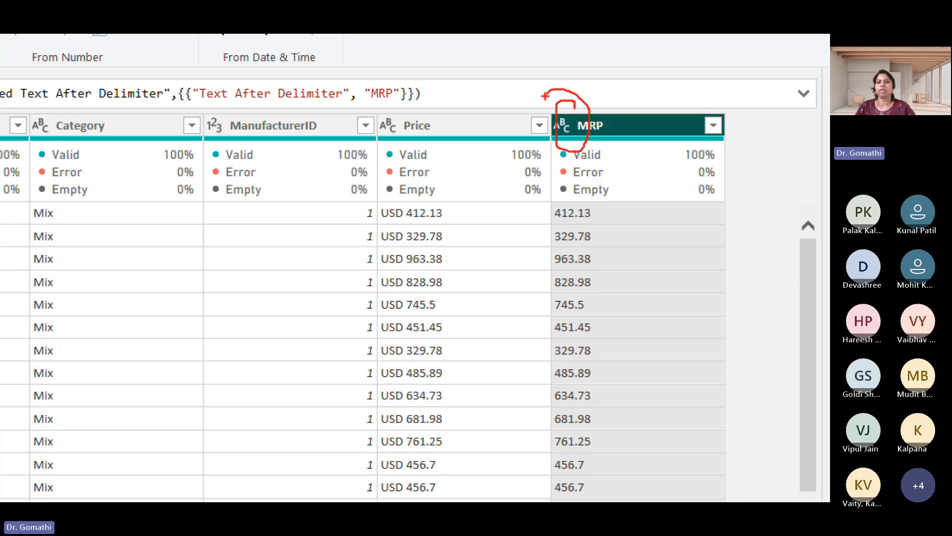
pyautogui.press('Escape')
# Change the MRP column's data type to Fixed decimal number
pyautogui.click(558, 138)
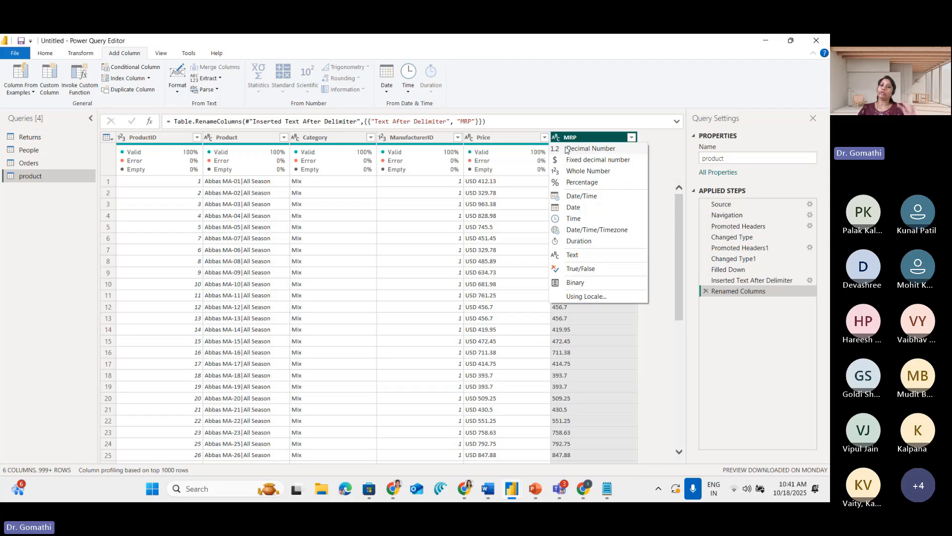
pyautogui.hotkey('ctrl', '1')
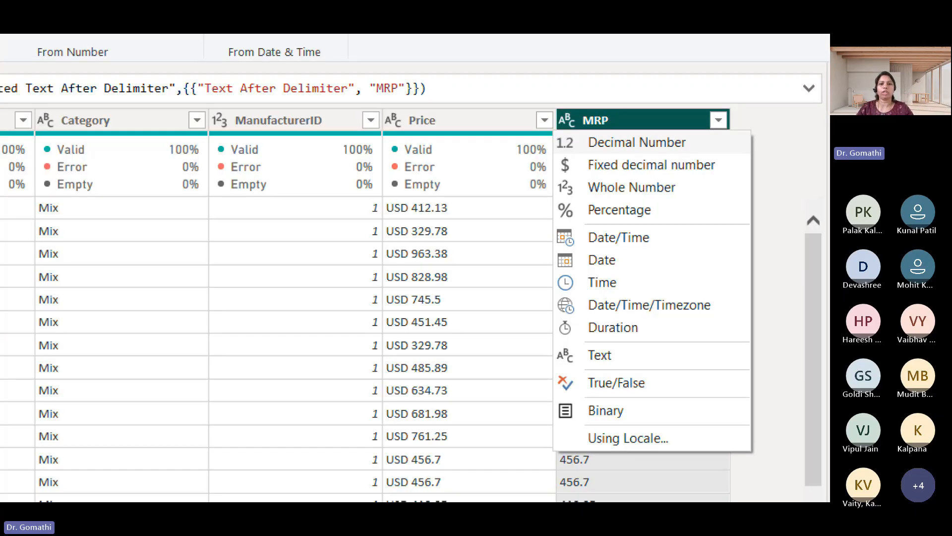
pyautogui.click(509, 177)
pyautogui.moveTo(439, 183); pyautogui.dragTo(431, 197)
pyautogui.press('Escape')
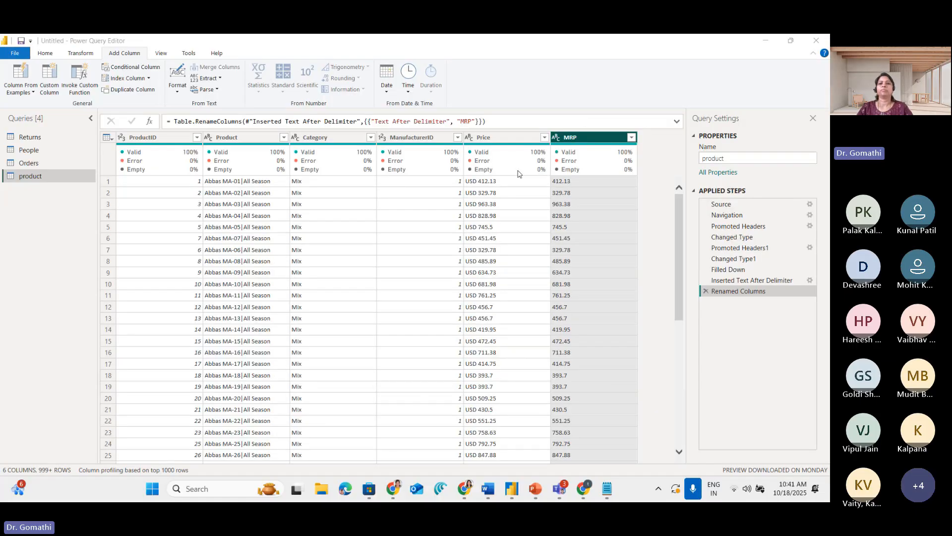
pyautogui.click(570, 160)
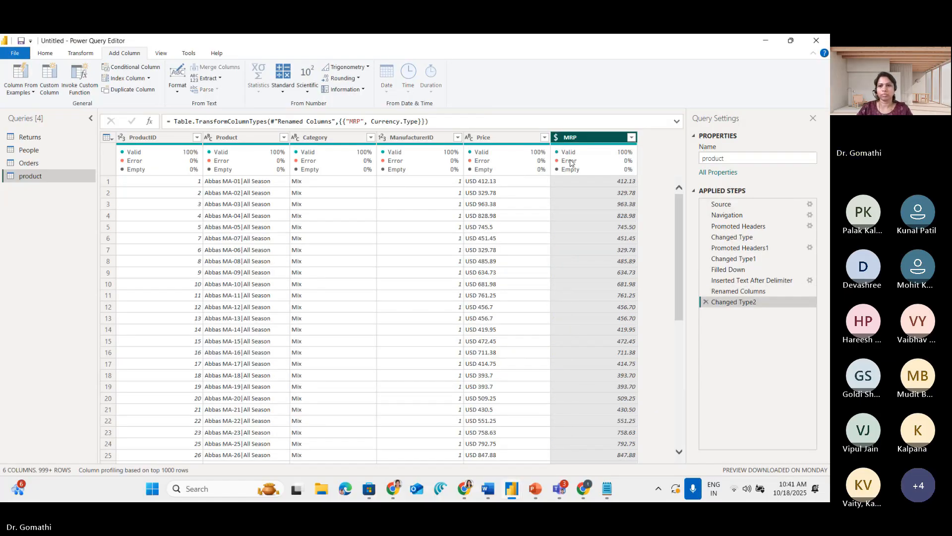
pyautogui.moveTo(576, 164)
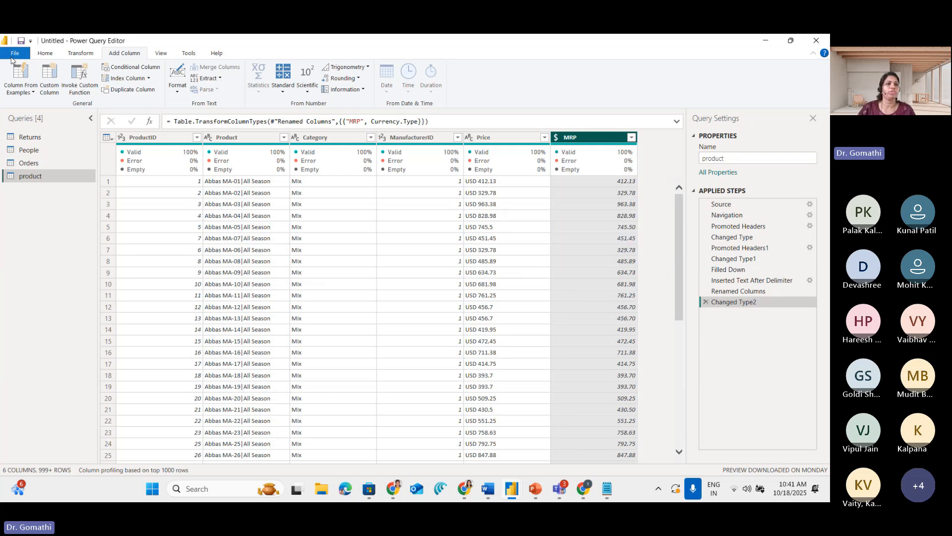
# Circle the Home heading and the Close & Apply command, clear the markup, and apply the query changes to the report
pyautogui.click(45, 53)
pyautogui.hotkey('ctrl', '1')
pyautogui.moveTo(68, 59)
pyautogui.mouseDown()
pyautogui.moveTo(88, 101)
pyautogui.moveTo(54, 53)
pyautogui.mouseUp()
pyautogui.moveTo(55, 101); pyautogui.dragTo(15, 97)
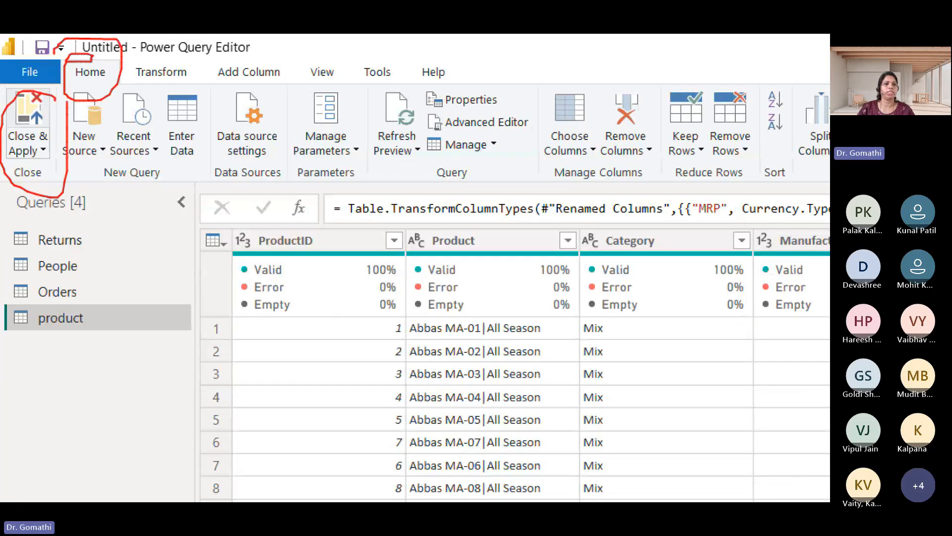
pyautogui.press('Escape')
pyautogui.click(15, 91)
pyautogui.click(20, 104)
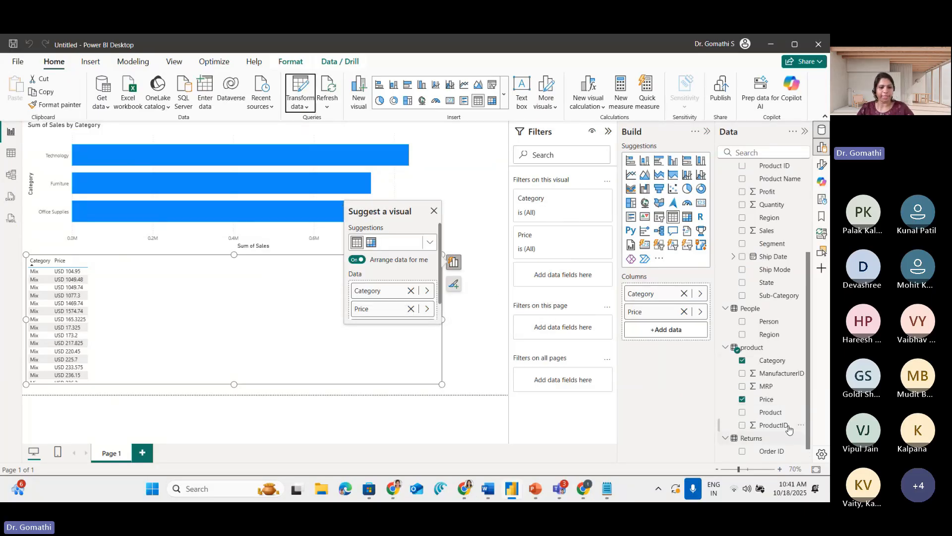
# Circle the MRP field in the product table's field list and clear the markup
pyautogui.hotkey('ctrl', '1')
pyautogui.click(730, 416)
pyautogui.moveTo(751, 336)
pyautogui.mouseDown()
pyautogui.moveTo(664, 348)
pyautogui.moveTo(736, 362)
pyautogui.mouseUp()
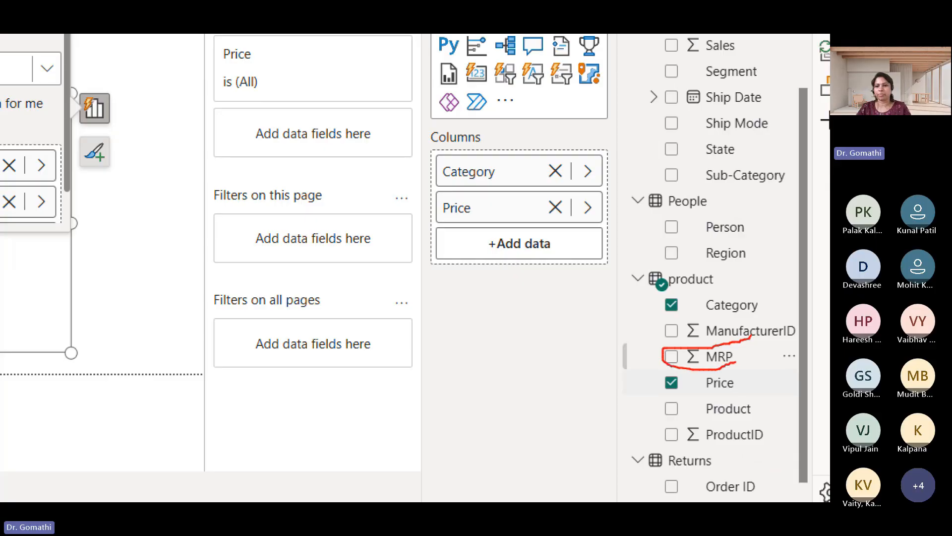
pyautogui.press('Escape')
# Replace Price with MRP in the product Category visual and dismiss the visual suggestions
pyautogui.click(742, 400)
pyautogui.click(743, 387)
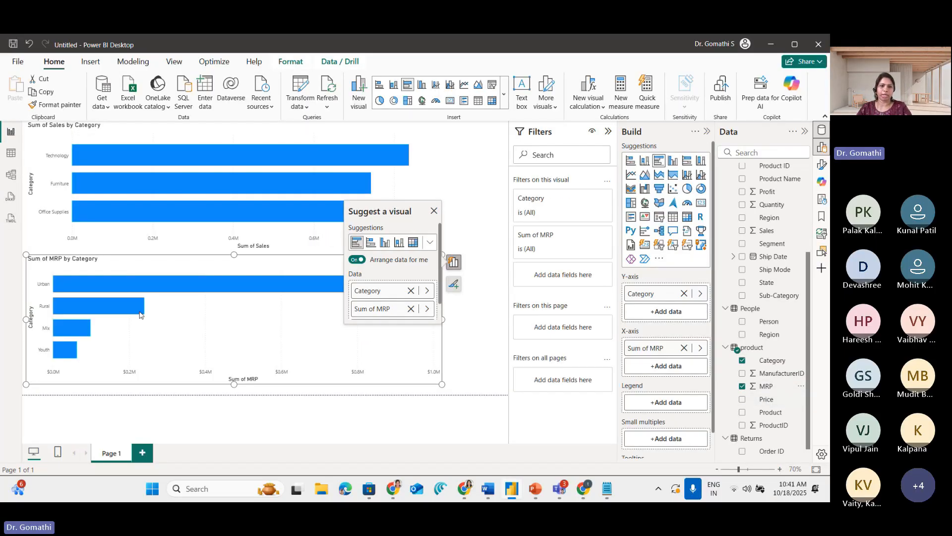
pyautogui.click(434, 211)
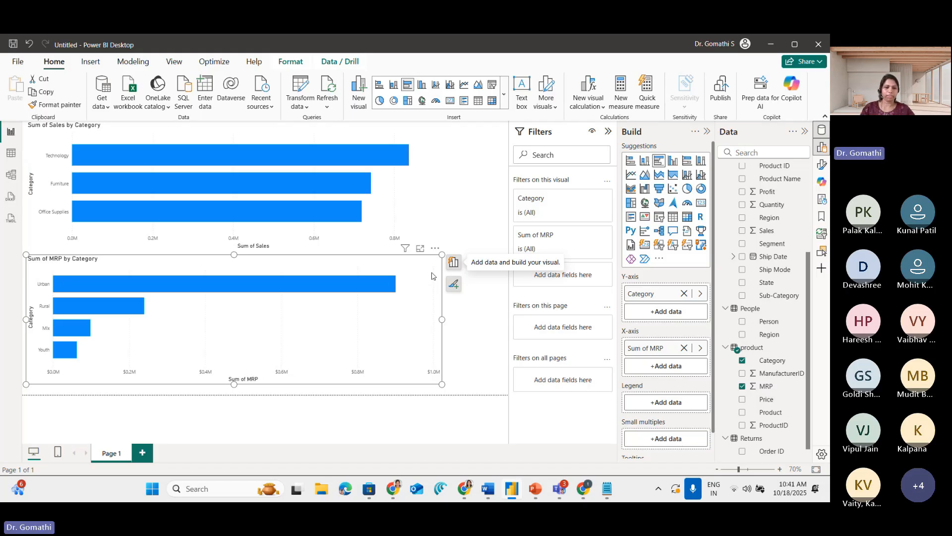
# Mark the Urban bar in the Sum of MRP by Category chart and clear the markup
pyautogui.hotkey('ctrl', '1')
pyautogui.click(53, 304)
pyautogui.moveTo(57, 265)
pyautogui.mouseDown()
pyautogui.moveTo(63, 275)
pyautogui.moveTo(124, 252)
pyautogui.moveTo(138, 284)
pyautogui.mouseUp()
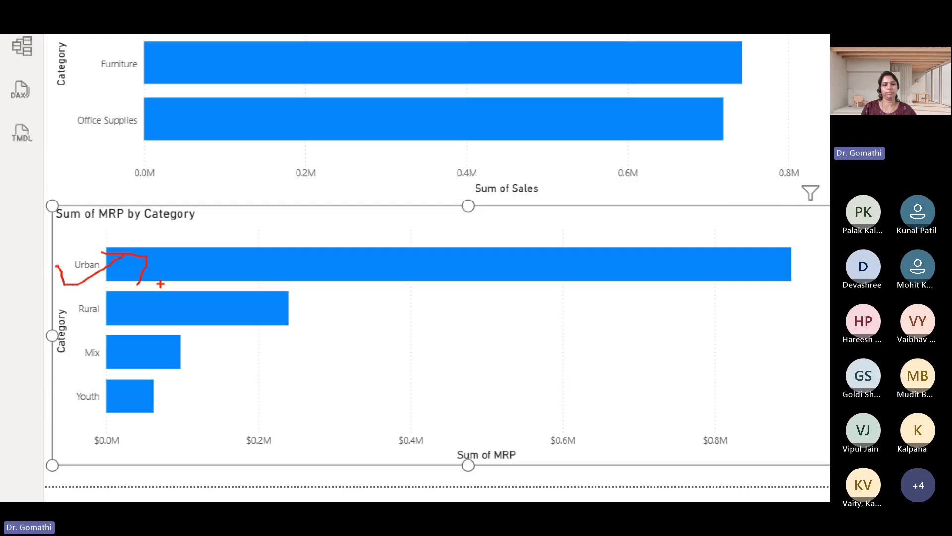
pyautogui.press('Escape')
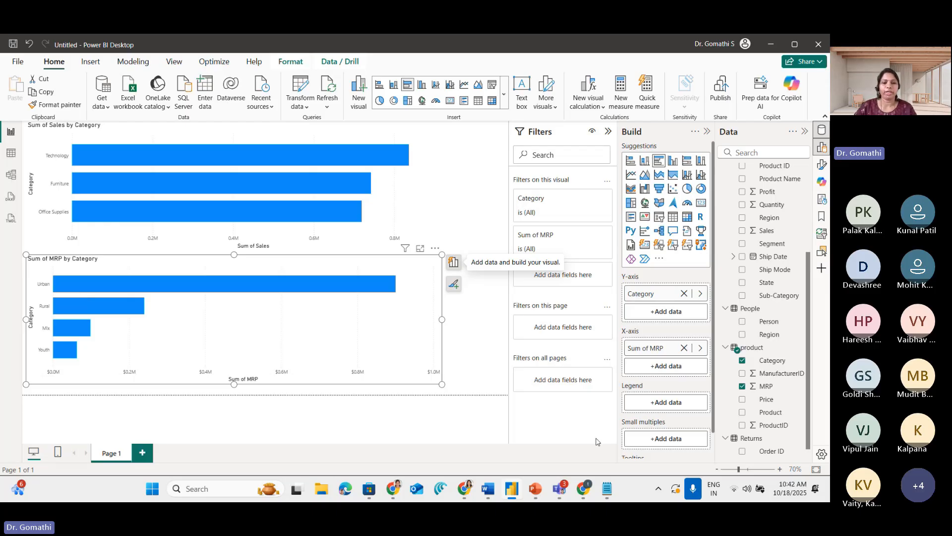
# Narrow the Sum of MRP by Category chart to about a third of its width and deselect it
pyautogui.moveTo(441, 384); pyautogui.dragTo(174, 385)
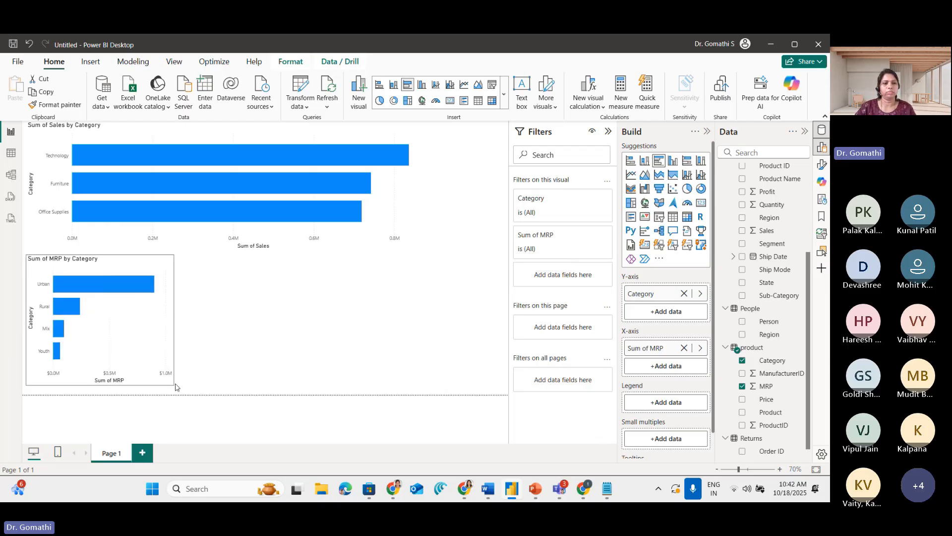
pyautogui.click(474, 313)
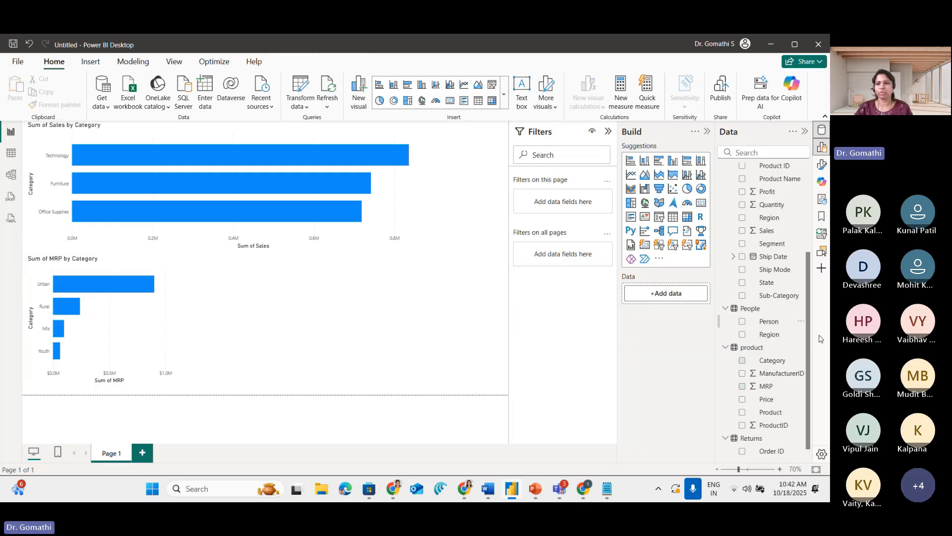
# Add a table visual of product Category and Price beside the MRP chart, circle its columns and look through its rows
pyautogui.click(742, 360)
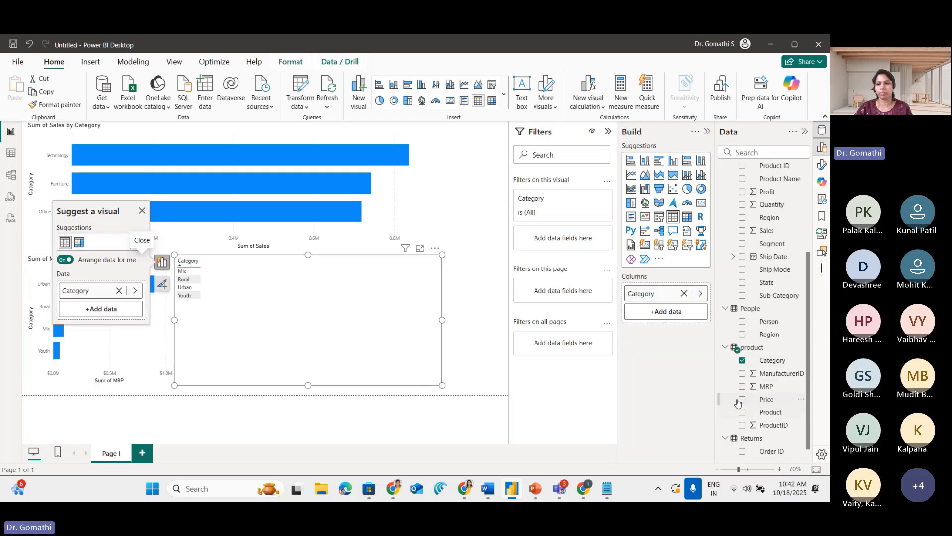
pyautogui.click(743, 400)
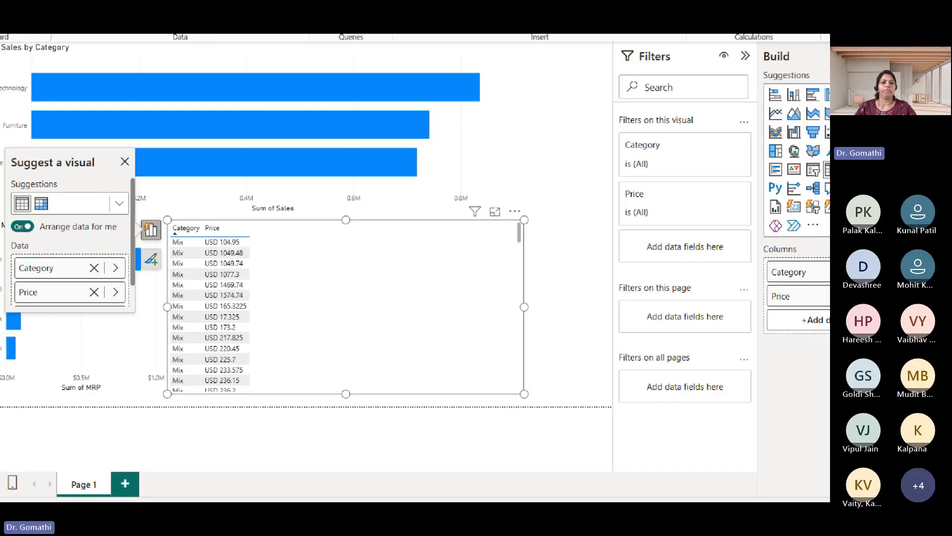
pyautogui.moveTo(239, 259)
pyautogui.mouseDown()
pyautogui.moveTo(226, 256)
pyautogui.moveTo(178, 280)
pyautogui.mouseUp()
pyautogui.moveTo(144, 211)
pyautogui.mouseDown()
pyautogui.moveTo(208, 435)
pyautogui.moveTo(264, 171)
pyautogui.mouseUp()
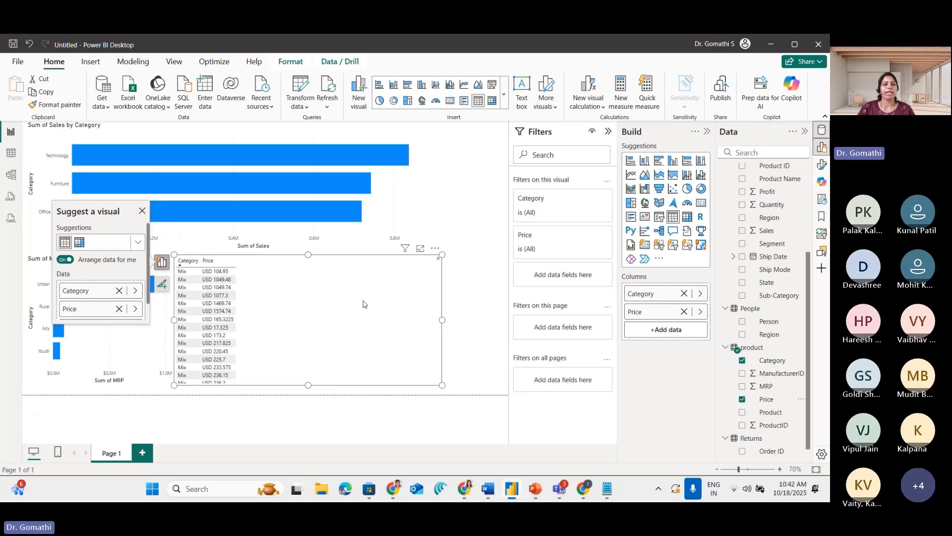
pyautogui.scroll(-5, 454, 256)
pyautogui.scroll(-2, 335, 302)
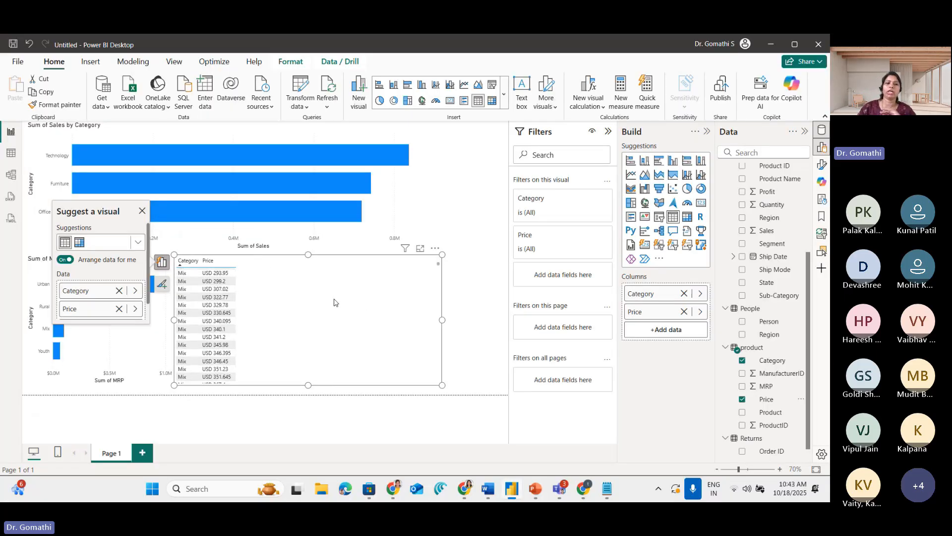
pyautogui.scroll(-10, 335, 302)
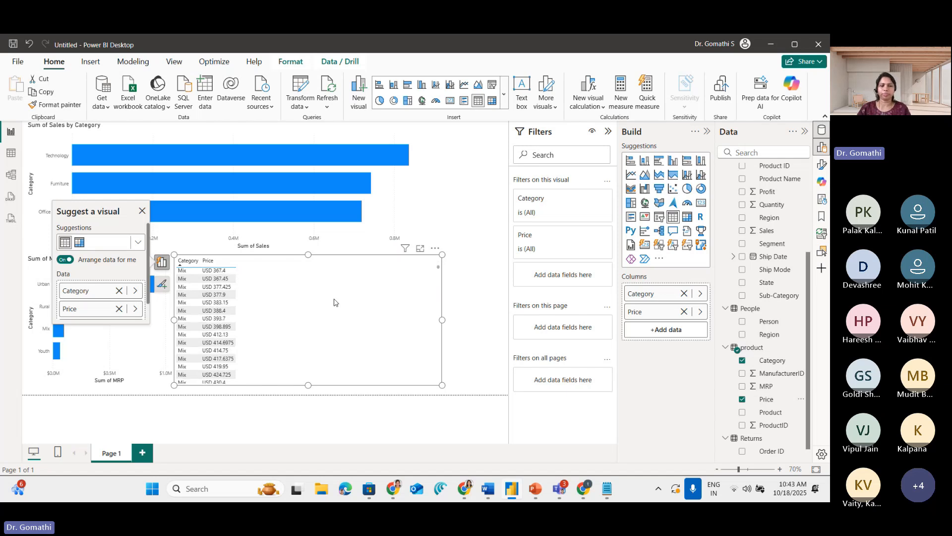
pyautogui.scroll(-5, 335, 302)
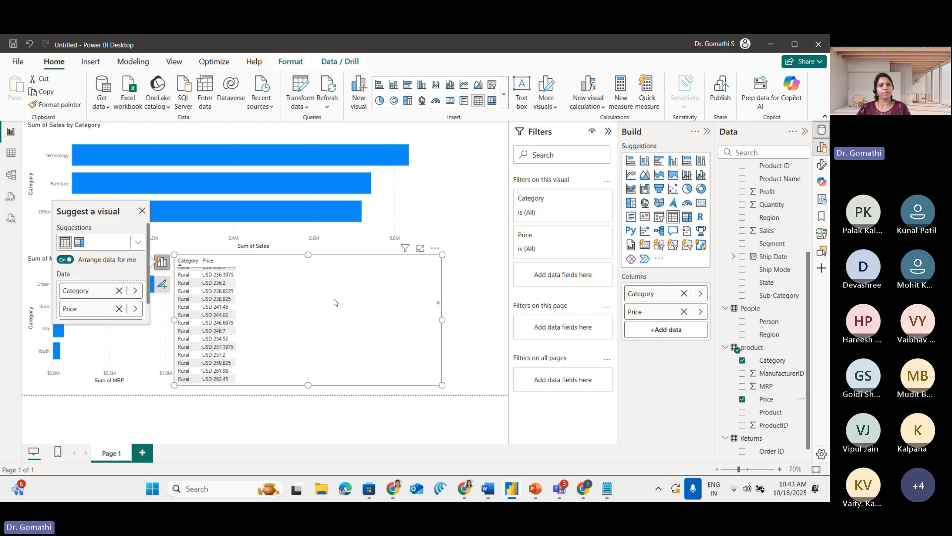
# Review the product table's Price and MRP columns in Table view, and return to Report view
pyautogui.click(11, 154)
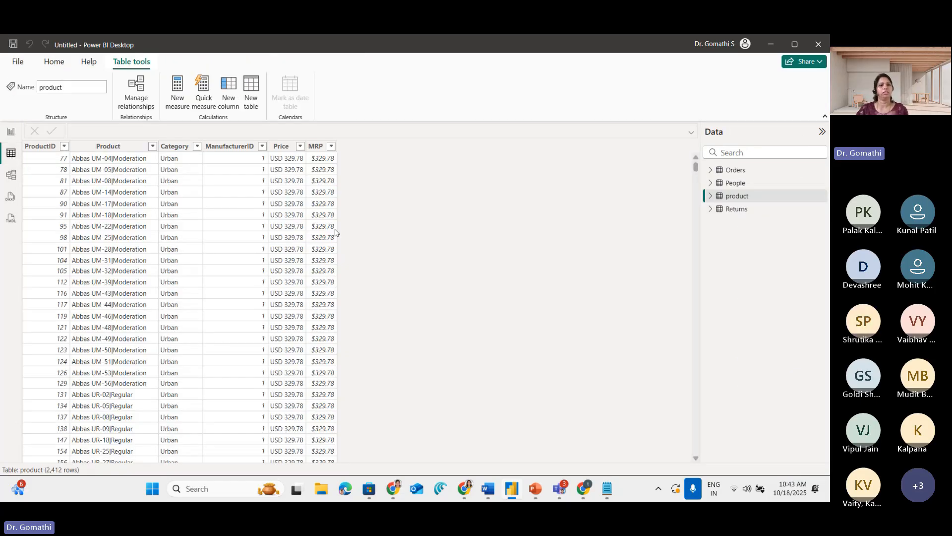
pyautogui.scroll(-15, 357, 222)
pyautogui.scroll(-20, 357, 222)
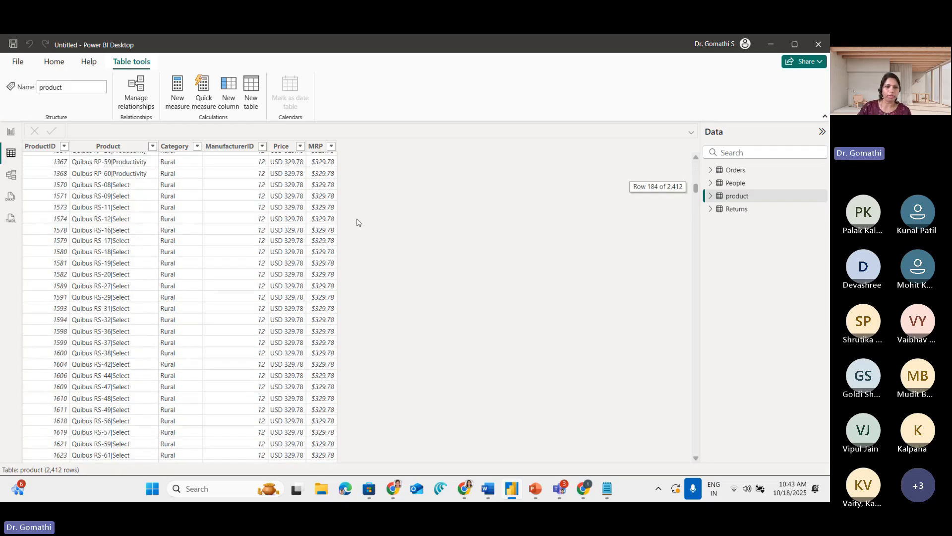
pyautogui.scroll(20, 358, 222)
pyautogui.scroll(5, 357, 222)
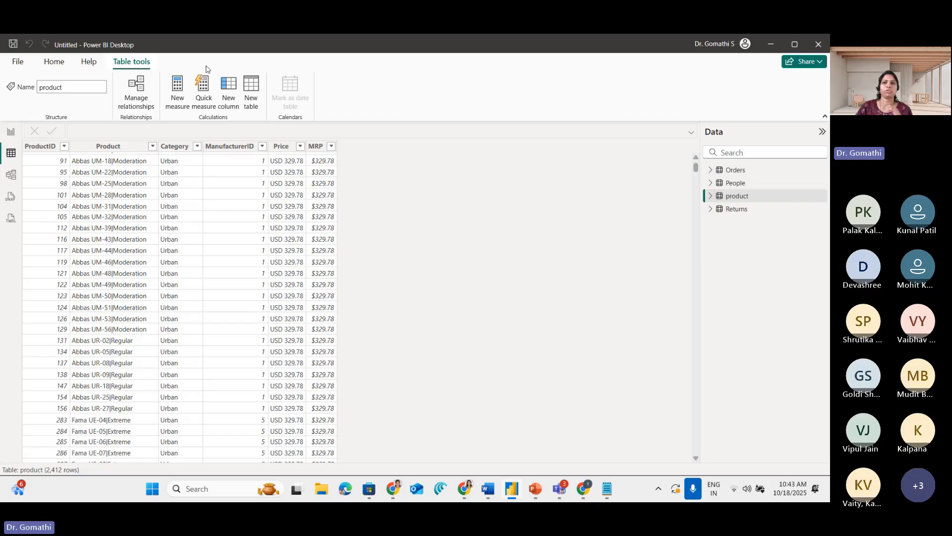
pyautogui.click(59, 59)
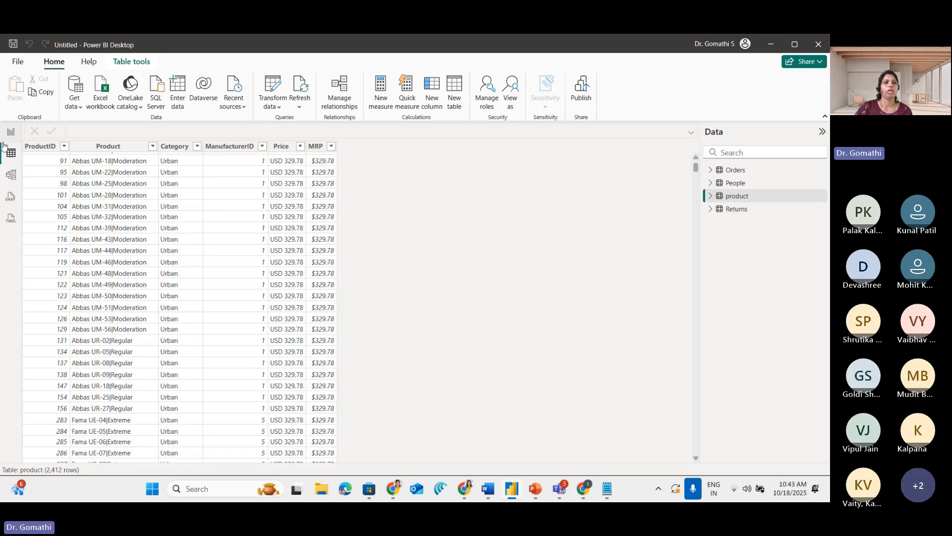
pyautogui.click(11, 131)
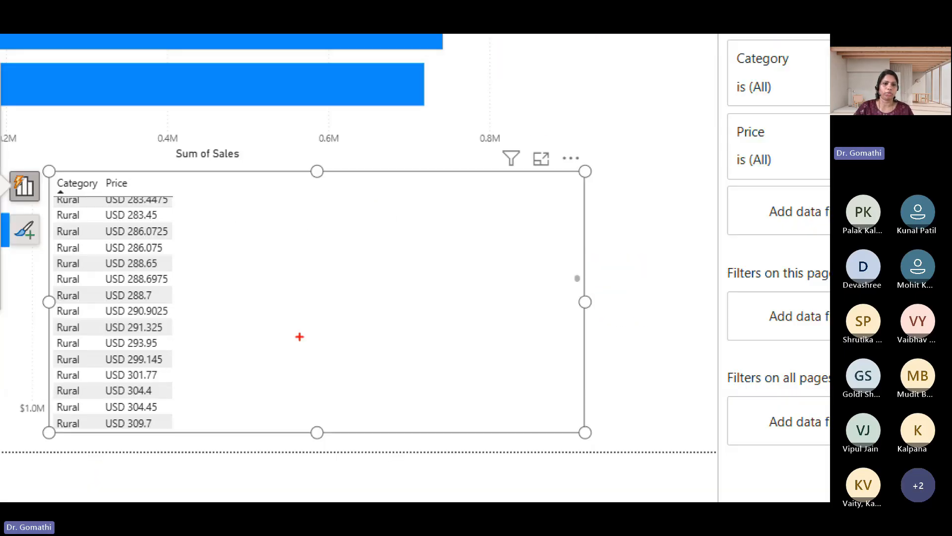
# Draw around the Category and Price table visual, clear the markup, and look through its rows again
pyautogui.moveTo(269, 243)
pyautogui.mouseDown()
pyautogui.moveTo(222, 237)
pyautogui.moveTo(179, 252)
pyautogui.mouseUp()
pyautogui.moveTo(57, 166)
pyautogui.mouseDown()
pyautogui.moveTo(829, 454)
pyautogui.moveTo(711, 121)
pyautogui.moveTo(1, 119)
pyautogui.mouseUp()
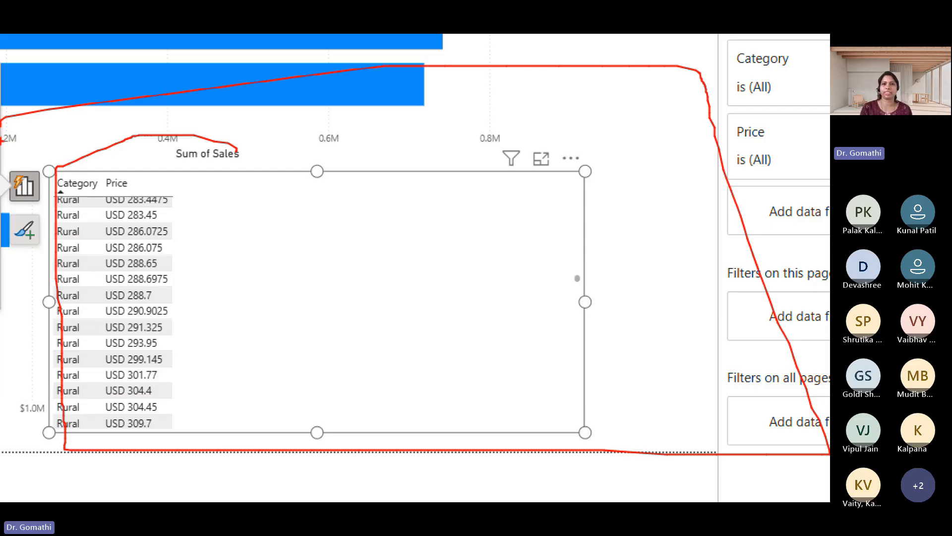
pyautogui.press('Escape')
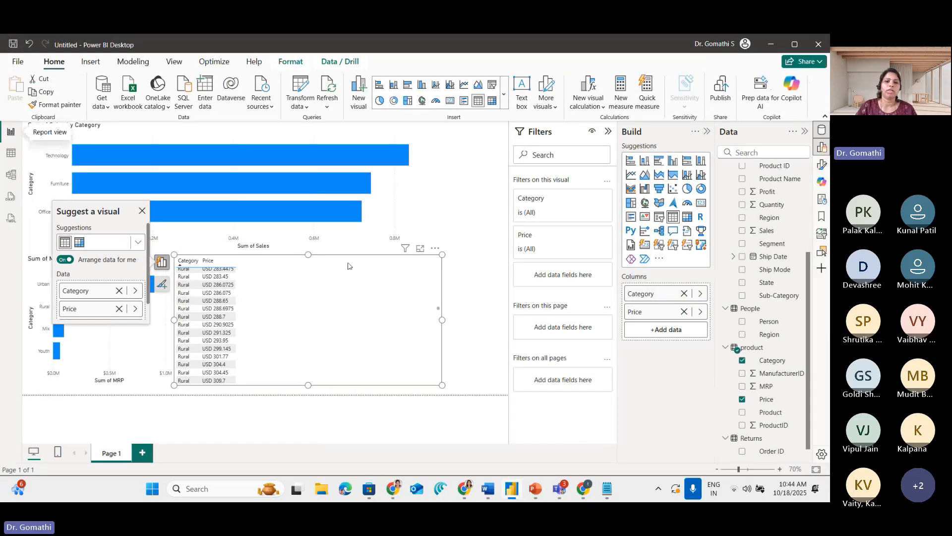
pyautogui.scroll(10, 382, 350)
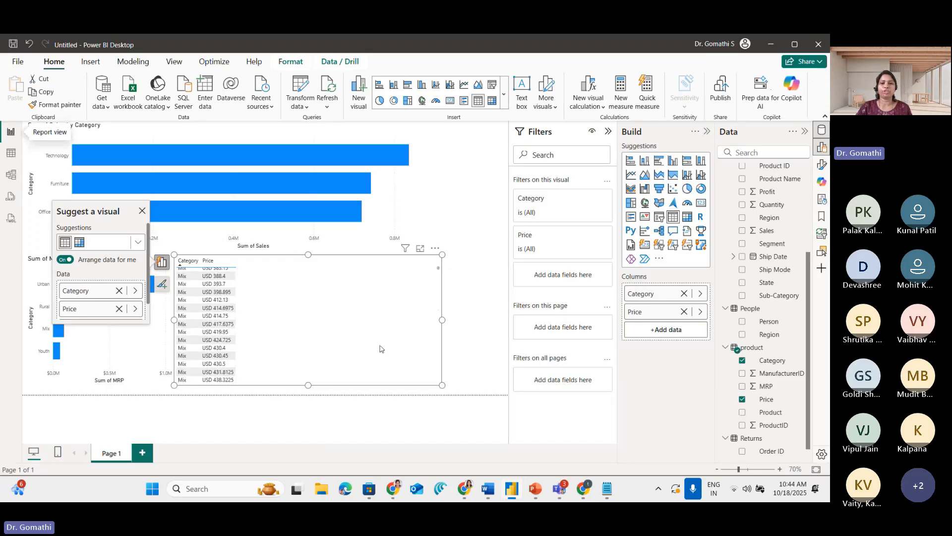
pyautogui.scroll(5, 382, 350)
pyautogui.scroll(-10, 382, 348)
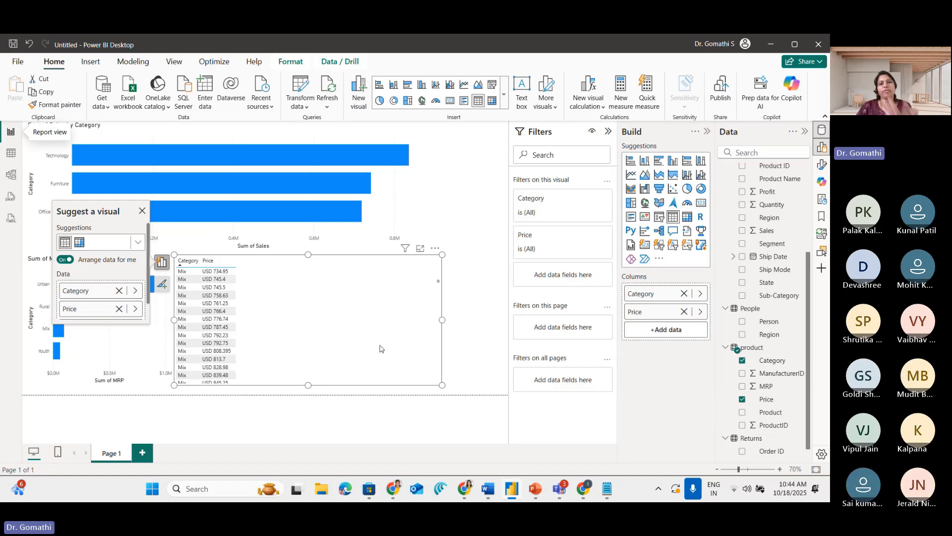
pyautogui.scroll(-10, 381, 349)
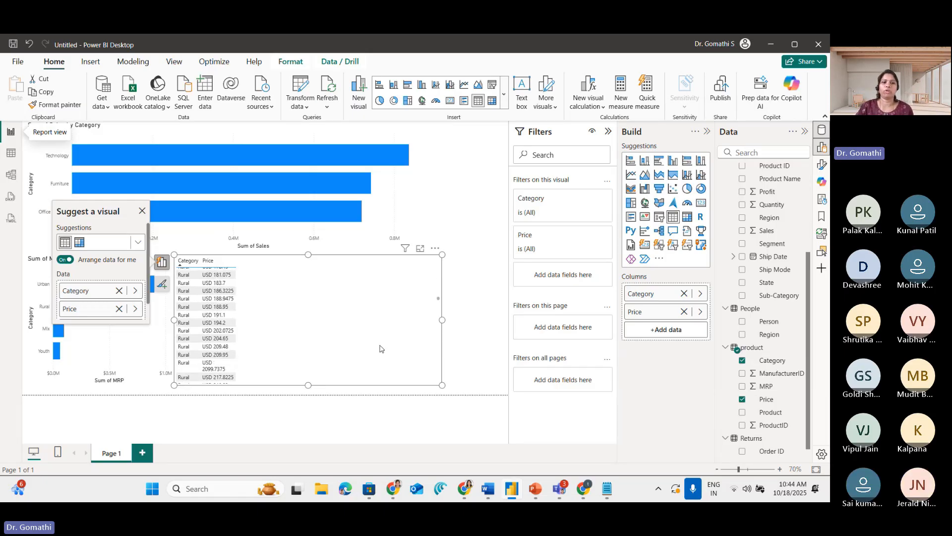
# Remove the Category and Price table visual from the report page
pyautogui.click(435, 248)
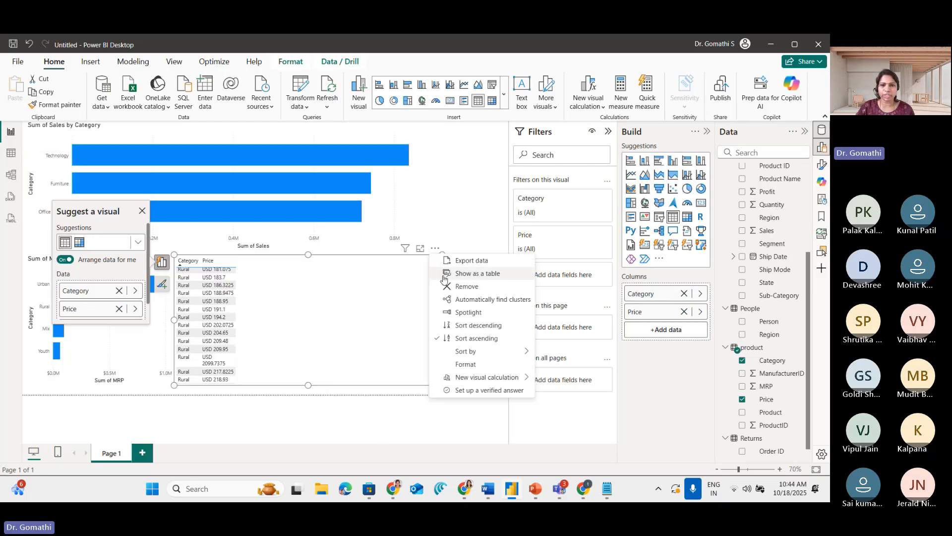
pyautogui.click(464, 287)
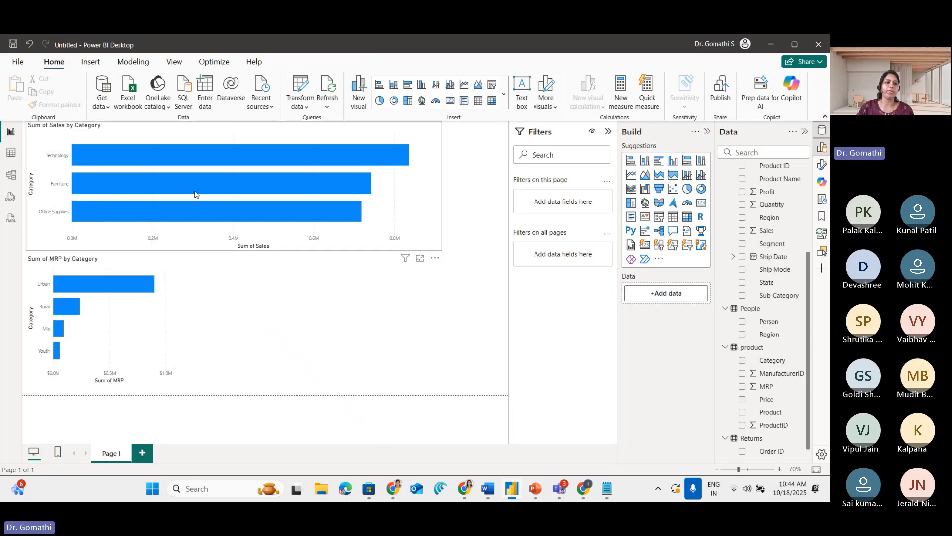
# Convert the Sum of Sales by Category chart into a smaller table visual, then mark its sales values and clear the markup
pyautogui.click(267, 139)
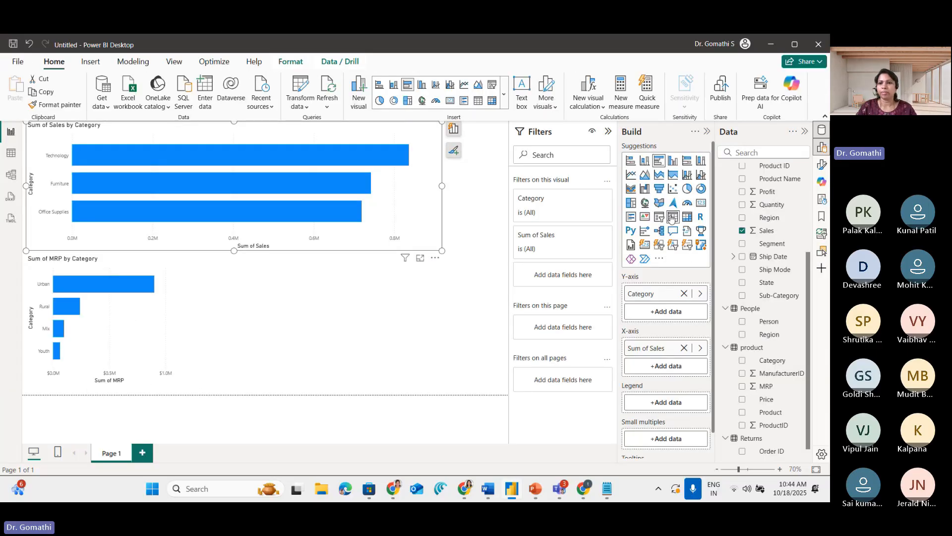
pyautogui.click(673, 217)
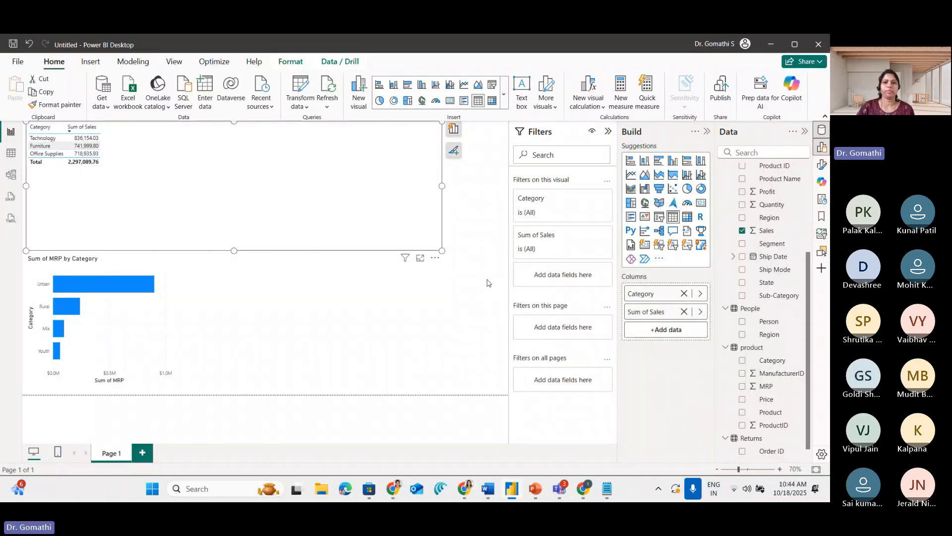
pyautogui.moveTo(444, 251); pyautogui.dragTo(173, 188)
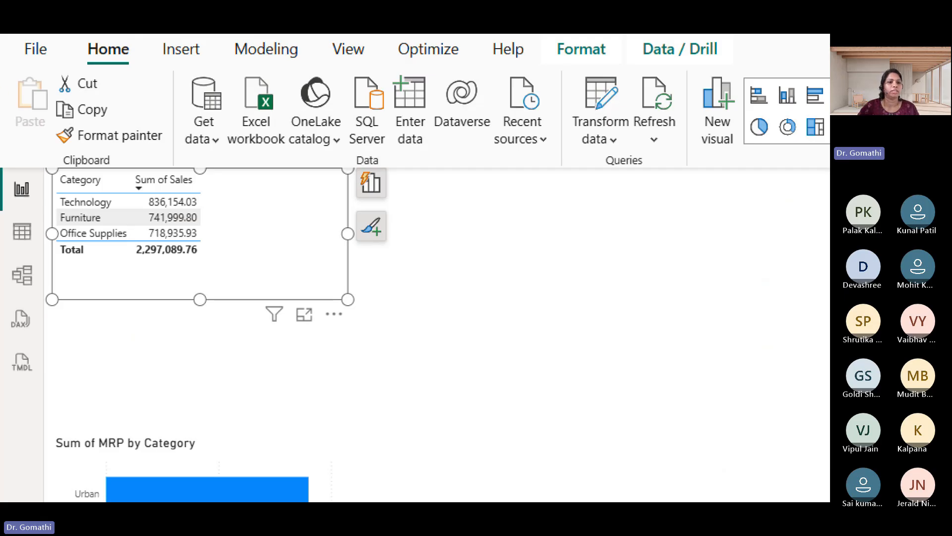
pyautogui.moveTo(171, 184); pyautogui.dragTo(125, 243)
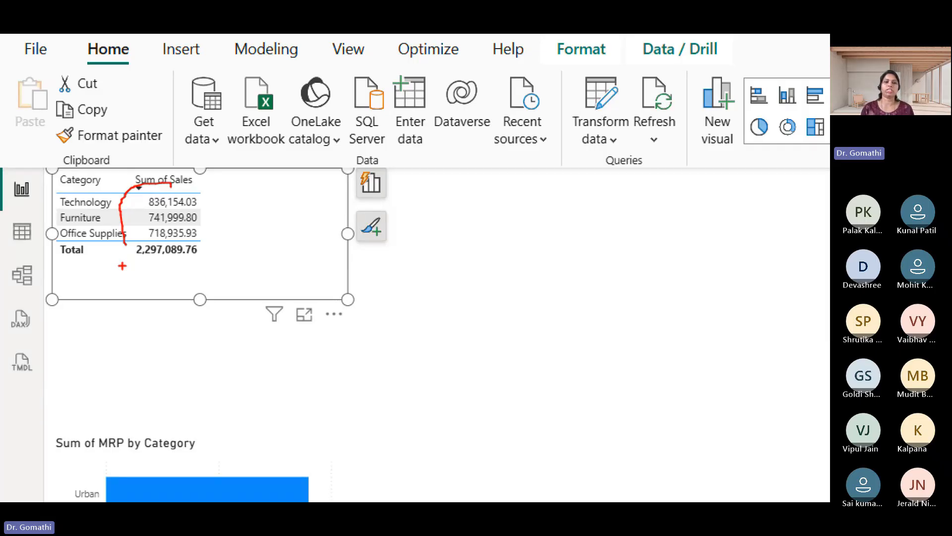
pyautogui.press('Escape')
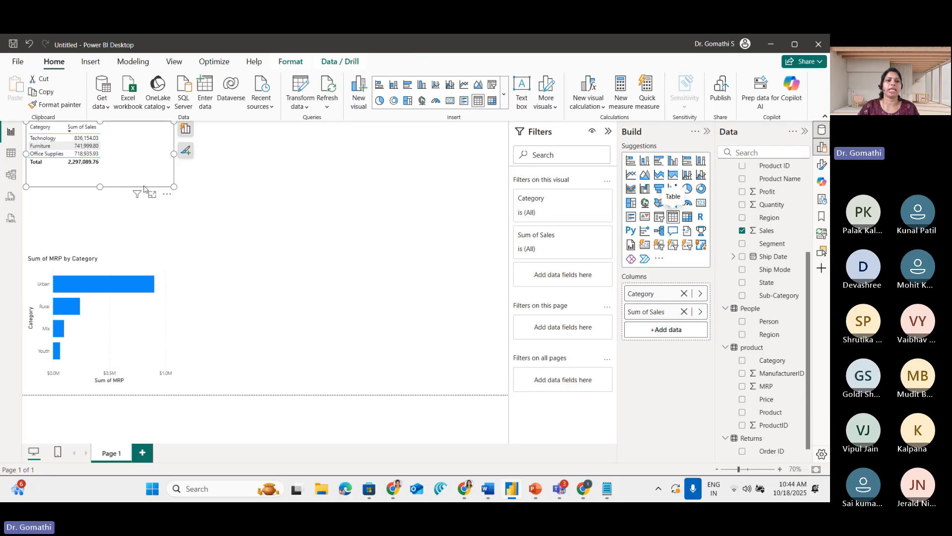
# Enlarge the Category and Sum of Sales table visual and change it into a funnel chart
pyautogui.moveTo(173, 187); pyautogui.dragTo(281, 211)
pyautogui.click(281, 204)
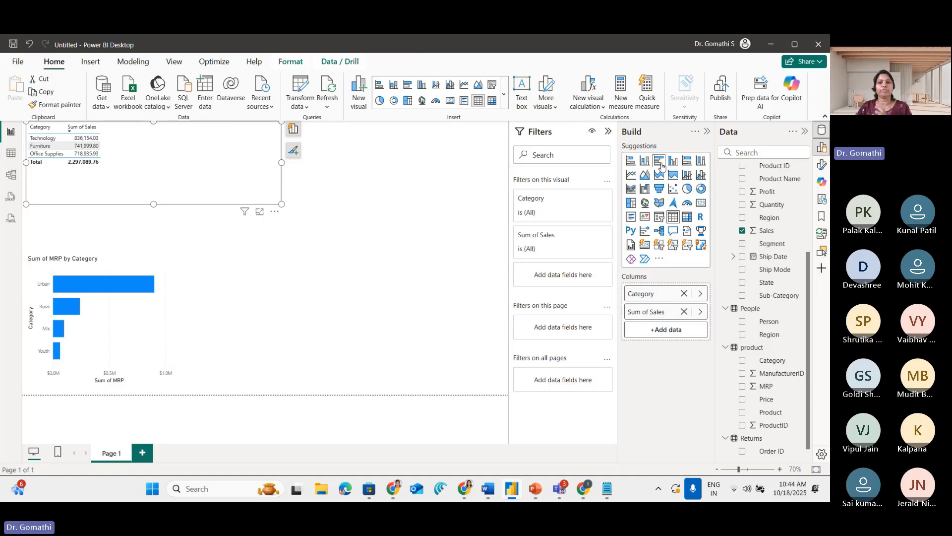
pyautogui.click(662, 189)
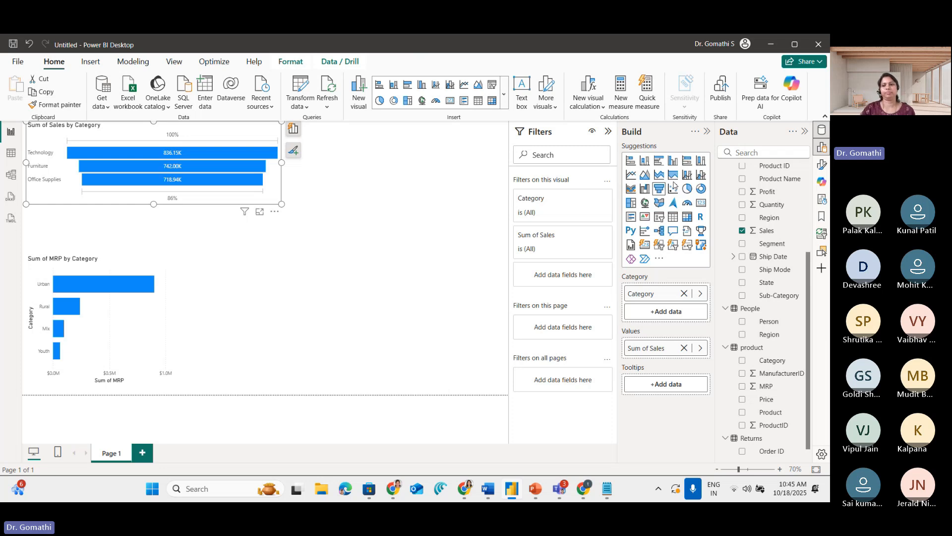
# Open the Power Query Editor, then highlight the Missing Data point in the Notepad ETL notes and leave the notes
pyautogui.click(300, 101)
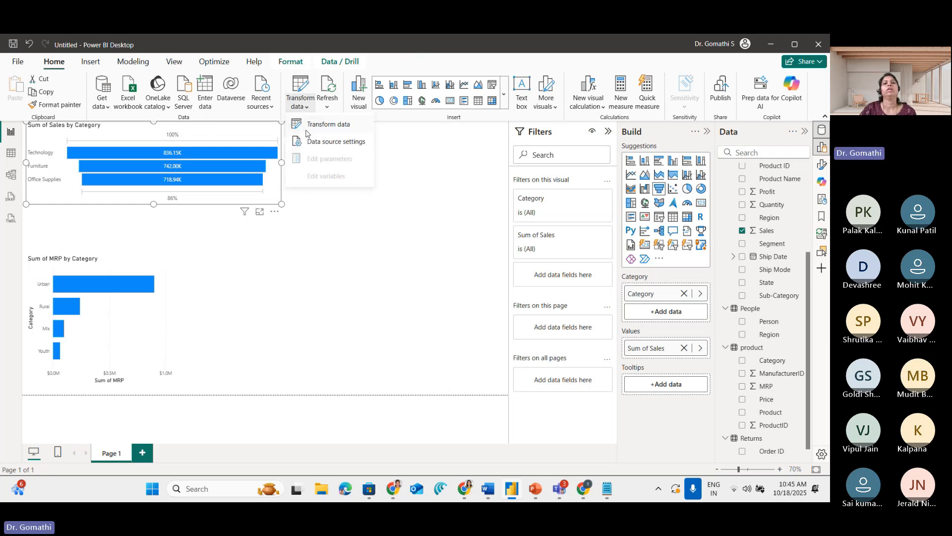
pyautogui.click(322, 122)
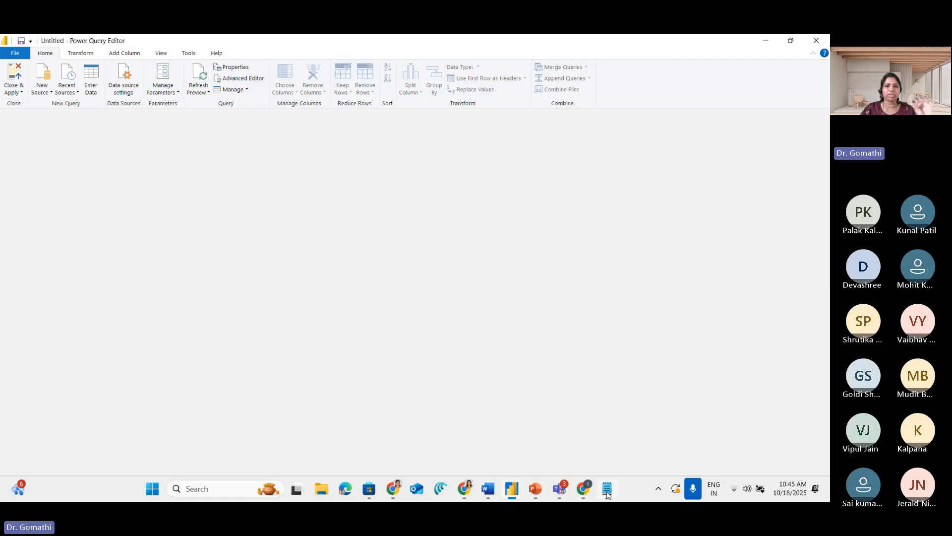
pyautogui.click(607, 491)
pyautogui.click(106, 276)
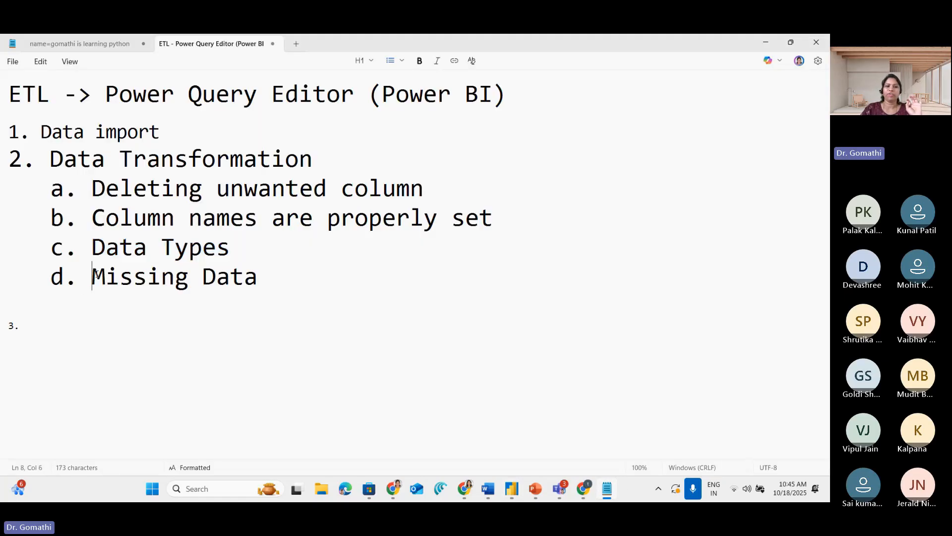
pyautogui.moveTo(96, 275); pyautogui.dragTo(256, 276)
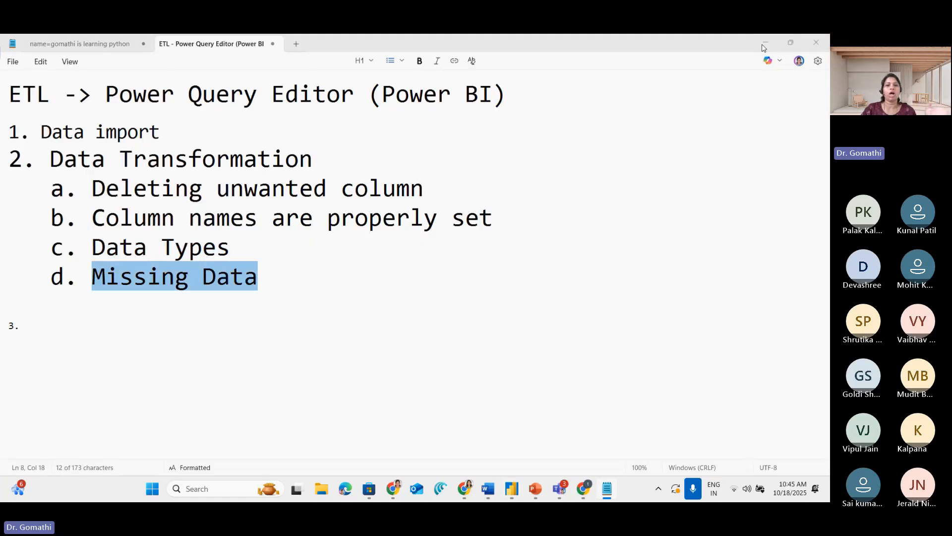
pyautogui.hotkey('alt', 'Tab')
# Show the Orders query in the Power Query Editor, mark the zero values in its Discount column, and clear the markup
pyautogui.click(30, 154)
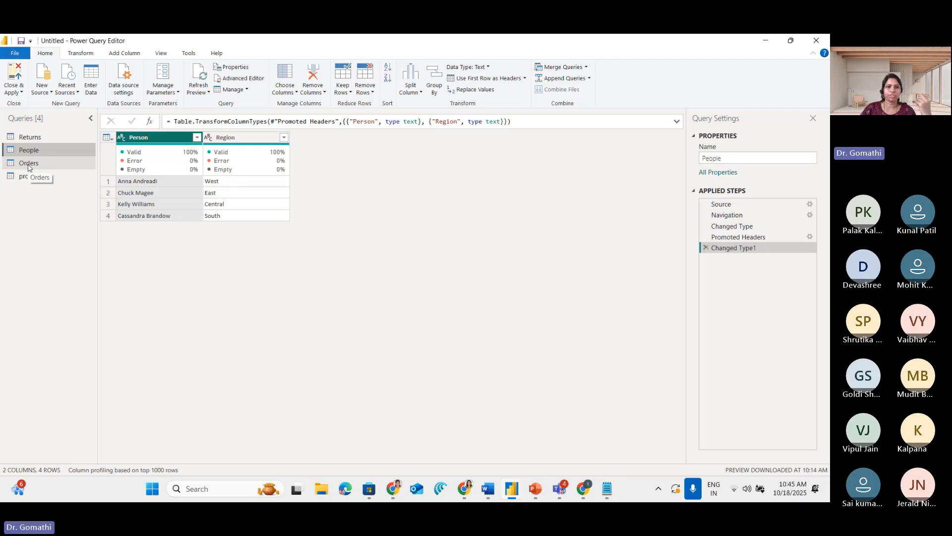
pyautogui.click(35, 164)
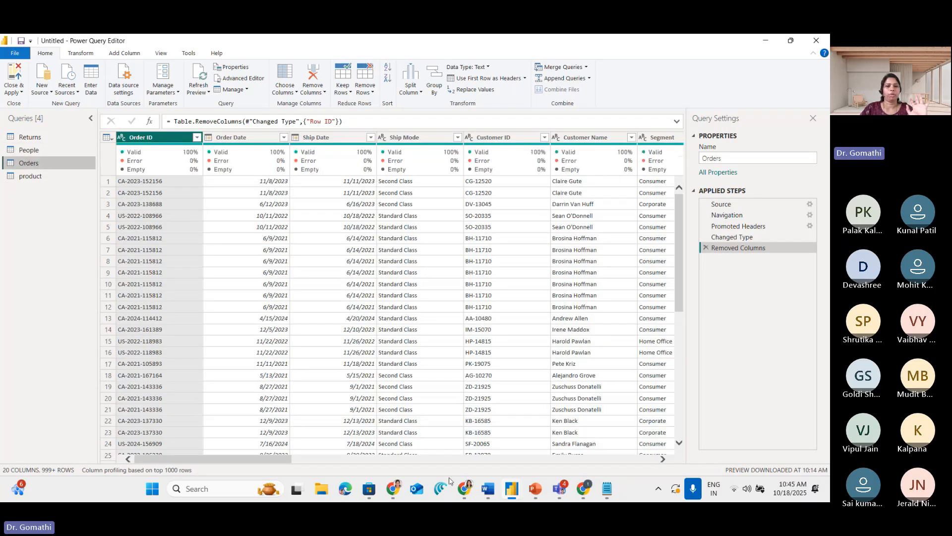
pyautogui.moveTo(191, 459); pyautogui.dragTo(562, 477)
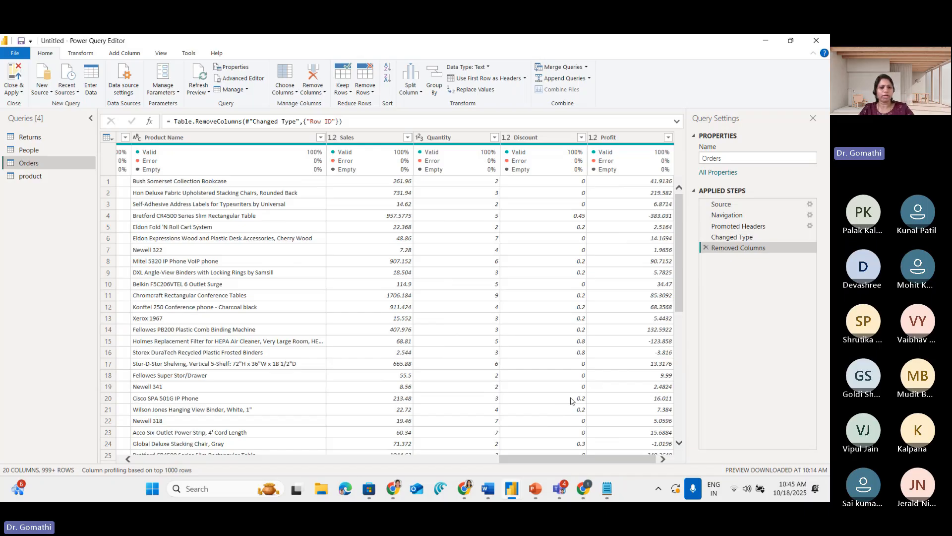
pyautogui.hotkey('ctrl', '1')
pyautogui.click(607, 203)
pyautogui.moveTo(567, 144)
pyautogui.mouseDown()
pyautogui.moveTo(544, 147)
pyautogui.moveTo(558, 219)
pyautogui.moveTo(589, 214)
pyautogui.moveTo(550, 147)
pyautogui.mouseUp()
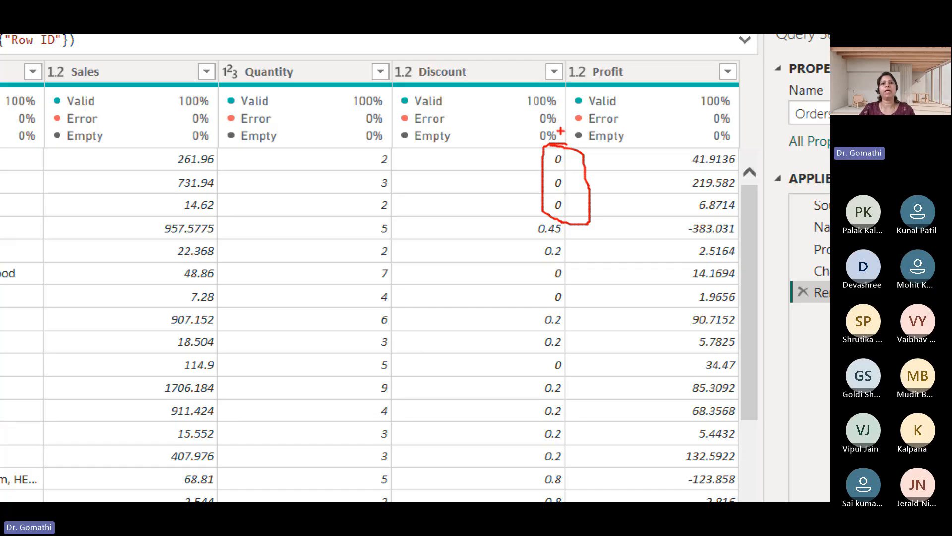
pyautogui.press('Escape')
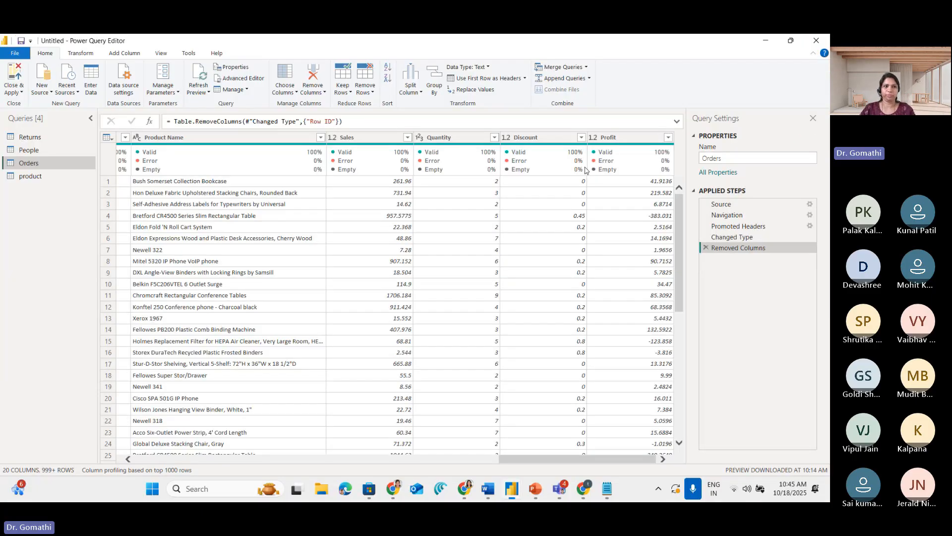
# Show the product query, mark the USD prefix in the first row of the Price column, and clear the markup
pyautogui.click(46, 176)
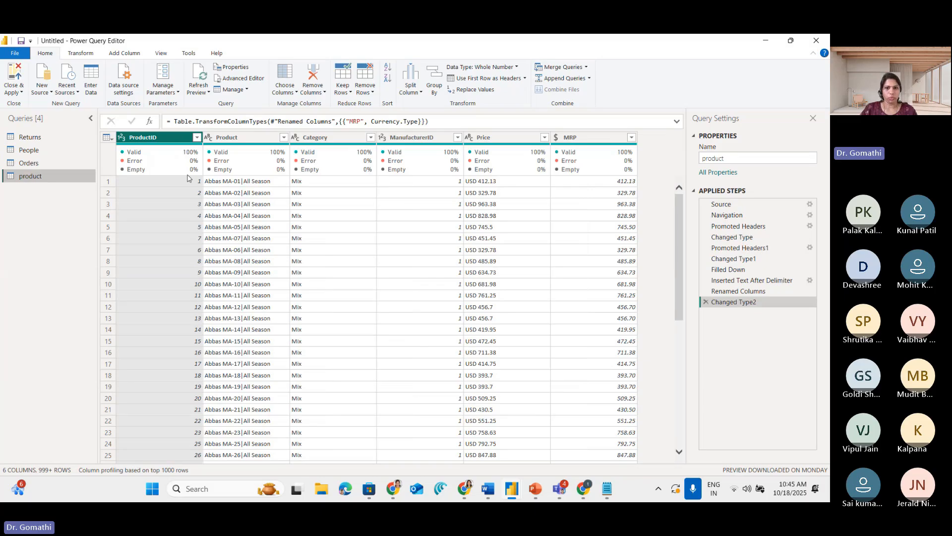
pyautogui.hotkey('ctrl', '1')
pyautogui.click(448, 170)
pyautogui.moveTo(449, 171)
pyautogui.mouseDown()
pyautogui.moveTo(425, 168)
pyautogui.moveTo(456, 187)
pyautogui.moveTo(443, 174)
pyautogui.mouseUp()
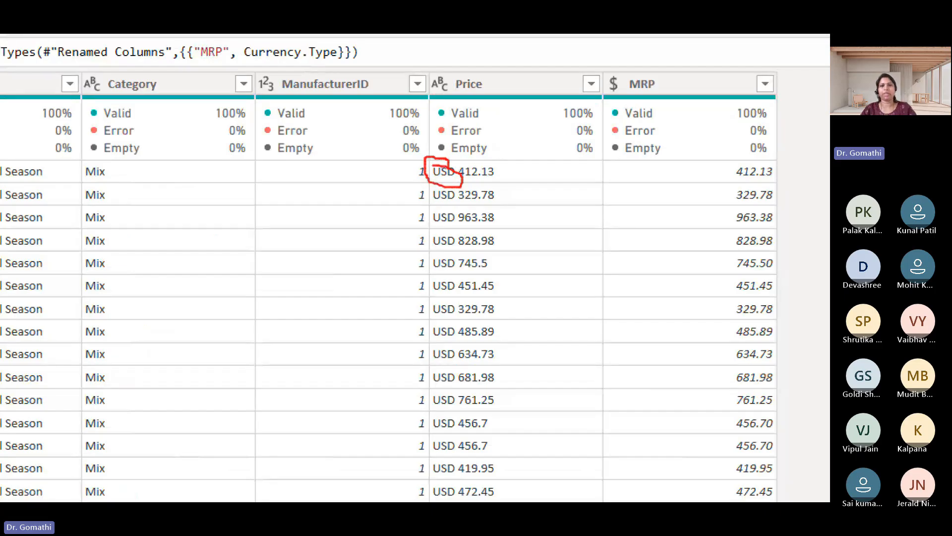
pyautogui.press('Escape')
# Select the Price column, show the available Split Column options for it, mark them, and close the list without splitting
pyautogui.click(494, 134)
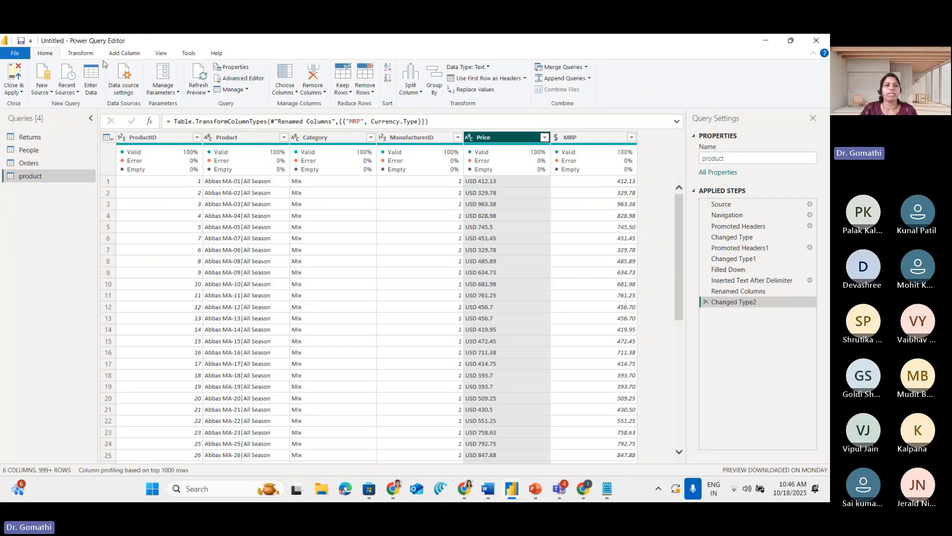
pyautogui.click(77, 54)
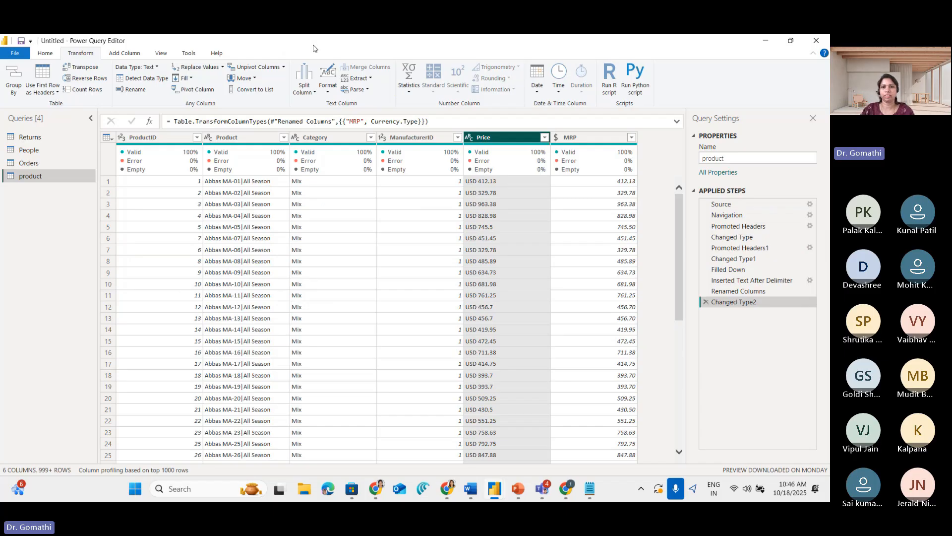
pyautogui.click(313, 93)
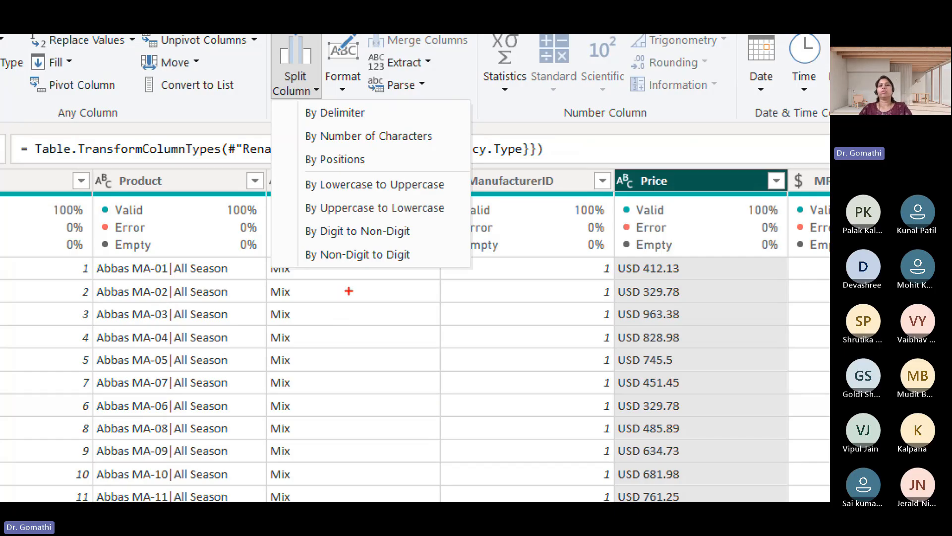
pyautogui.moveTo(285, 130)
pyautogui.mouseDown()
pyautogui.moveTo(394, 121)
pyautogui.moveTo(251, 100)
pyautogui.moveTo(294, 146)
pyautogui.mouseUp()
pyautogui.press('Escape')
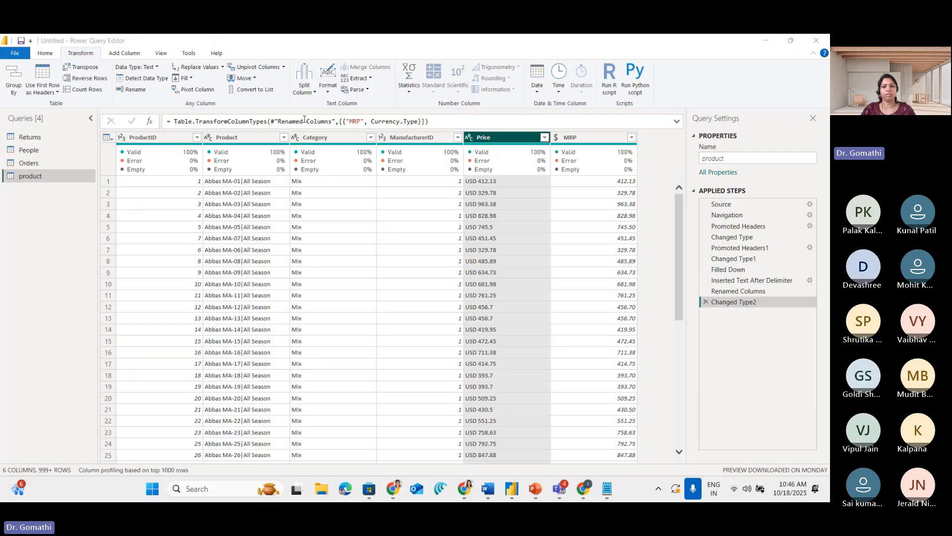
# Switch to the Notepad notes and add a sample order ID with letter code, year and serial number on a new line below Missing Data
pyautogui.click(605, 489)
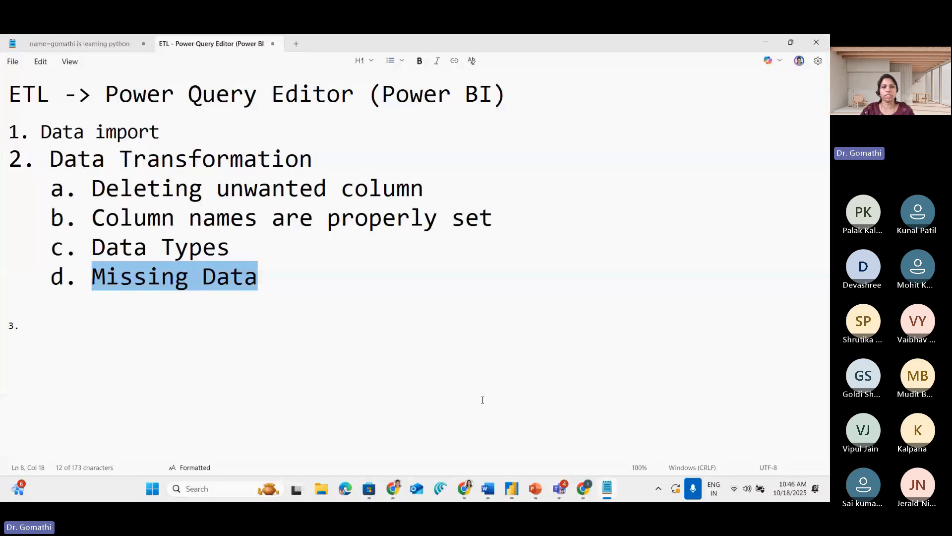
pyautogui.click(289, 276)
pyautogui.press('Return')
pyautogui.press('Return')
pyautogui.press('Return')
pyautogui.press('Return')
pyautogui.press('BackSpace')
pyautogui.press('BackSpace')
pyautogui.press('BackSpace')
pyautogui.press('BackSpace')
pyautogui.press('BackSpace')
pyautogui.press('BackSpace')
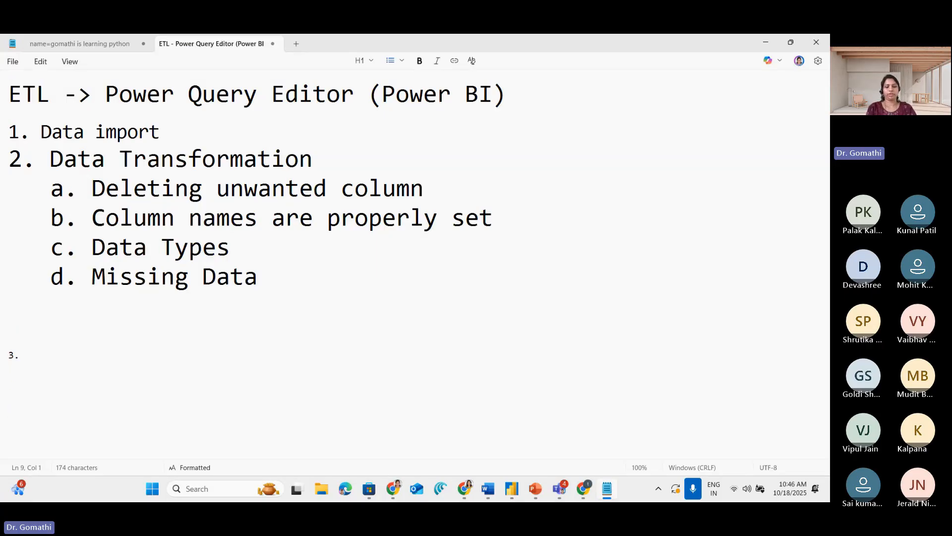
pyautogui.write('C')
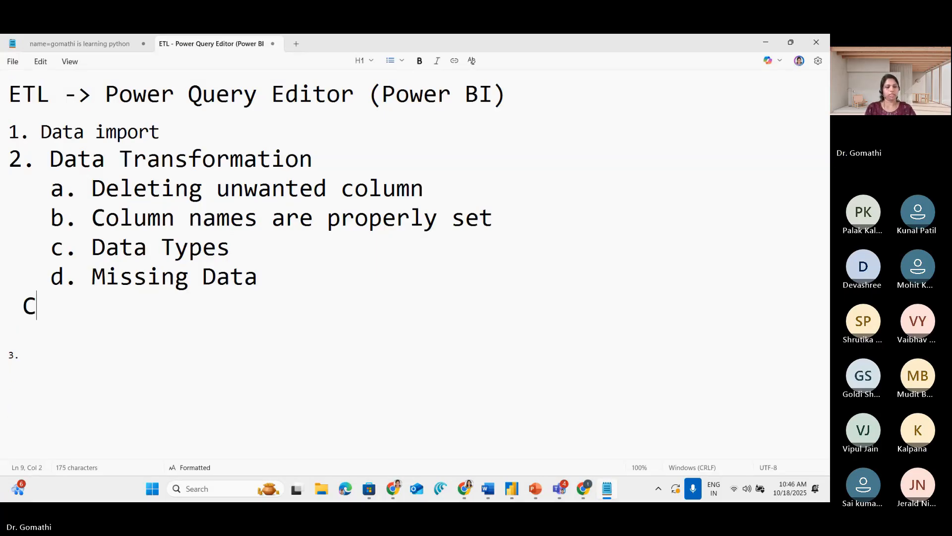
pyautogui.write('A-201')
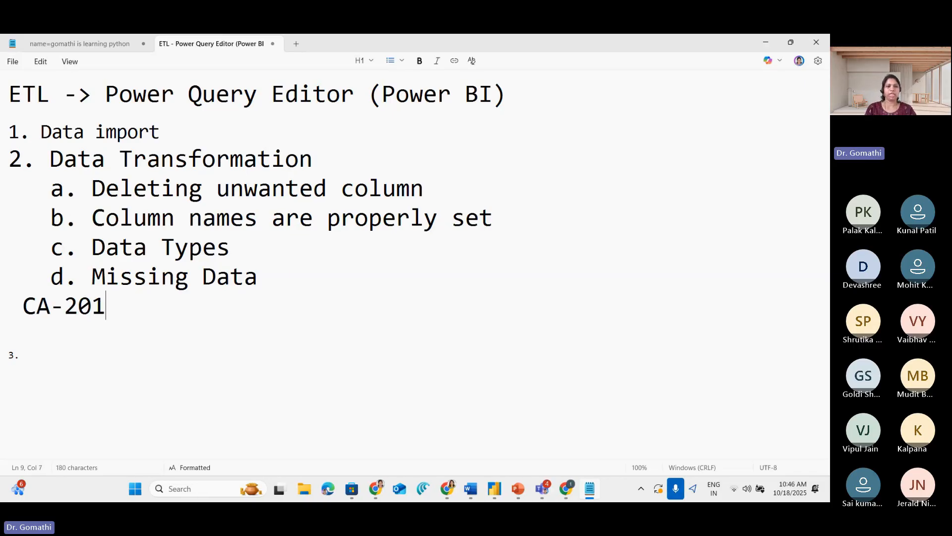
pyautogui.write('5-')
pyautogui.write('0001')
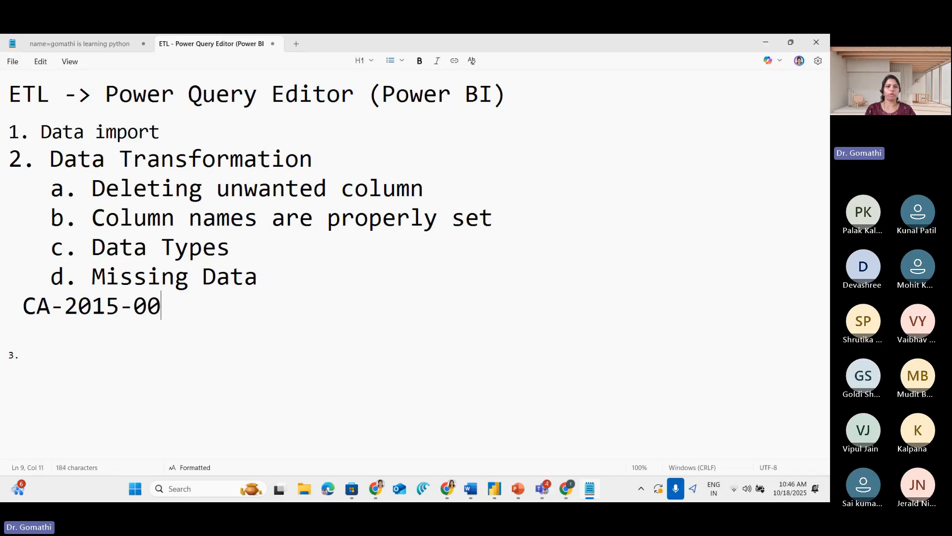
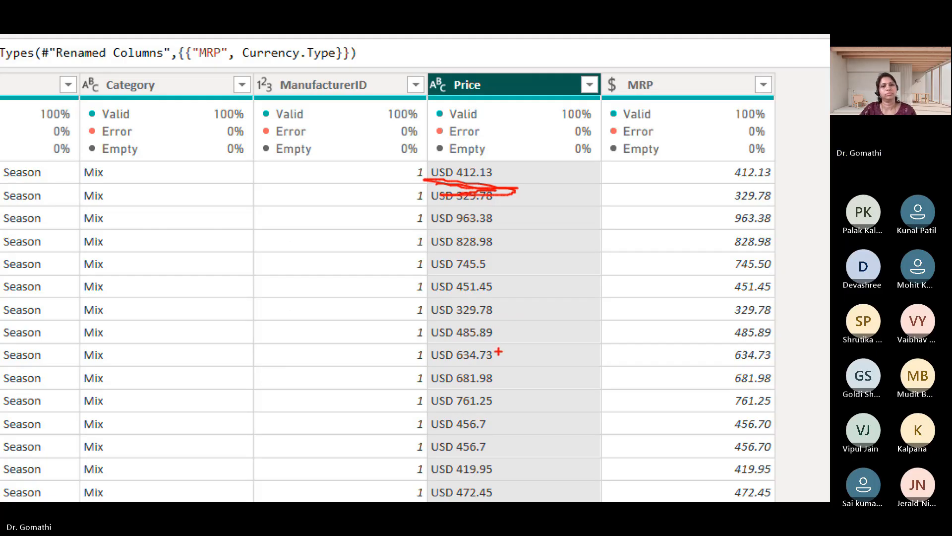
# Zoom in on the Price column, mark the numeric part of its first value, and clear the markup
pyautogui.press('Escape')
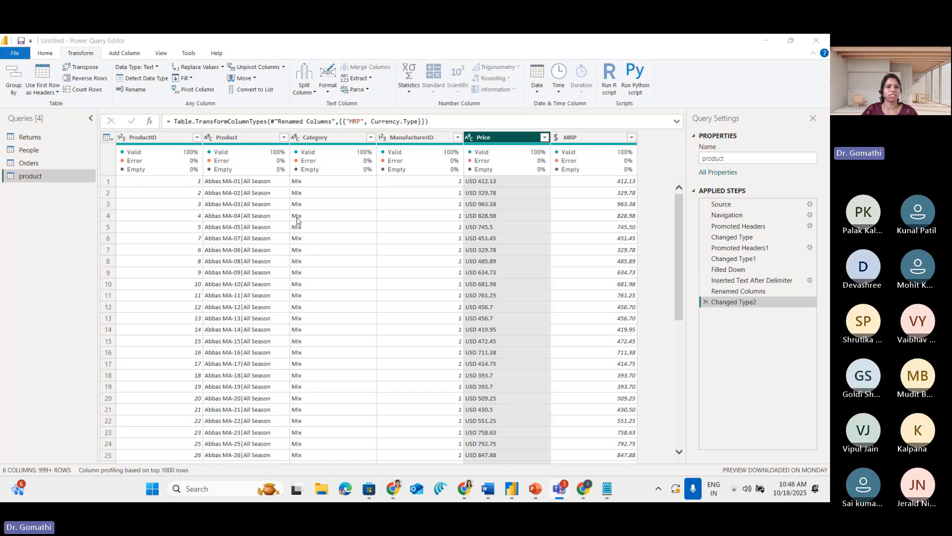
pyautogui.hotkey('ctrl', '1')
pyautogui.click(503, 191)
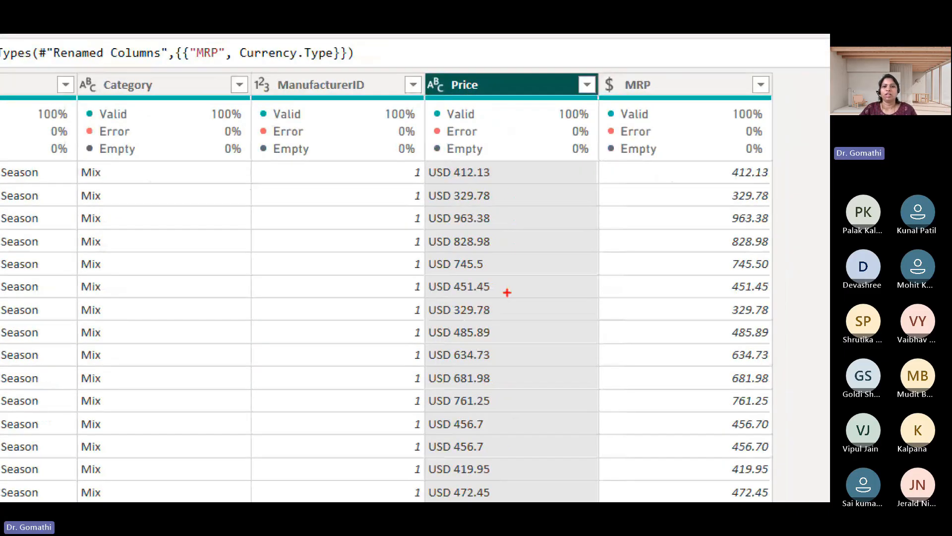
pyautogui.moveTo(490, 161)
pyautogui.mouseDown()
pyautogui.moveTo(454, 158)
pyautogui.moveTo(450, 171)
pyautogui.moveTo(491, 191)
pyautogui.moveTo(497, 164)
pyautogui.moveTo(461, 158)
pyautogui.moveTo(488, 183)
pyautogui.mouseUp()
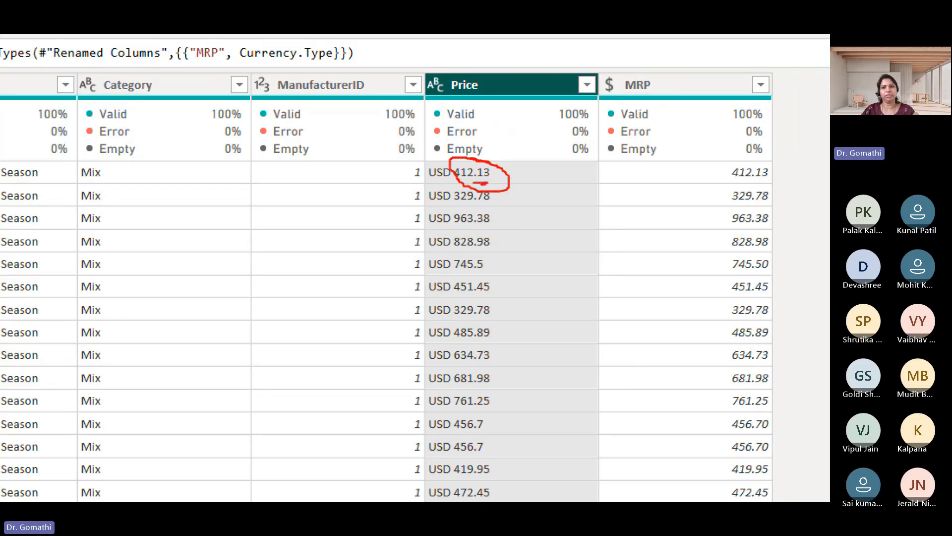
pyautogui.moveTo(585, 209); pyautogui.dragTo(586, 210)
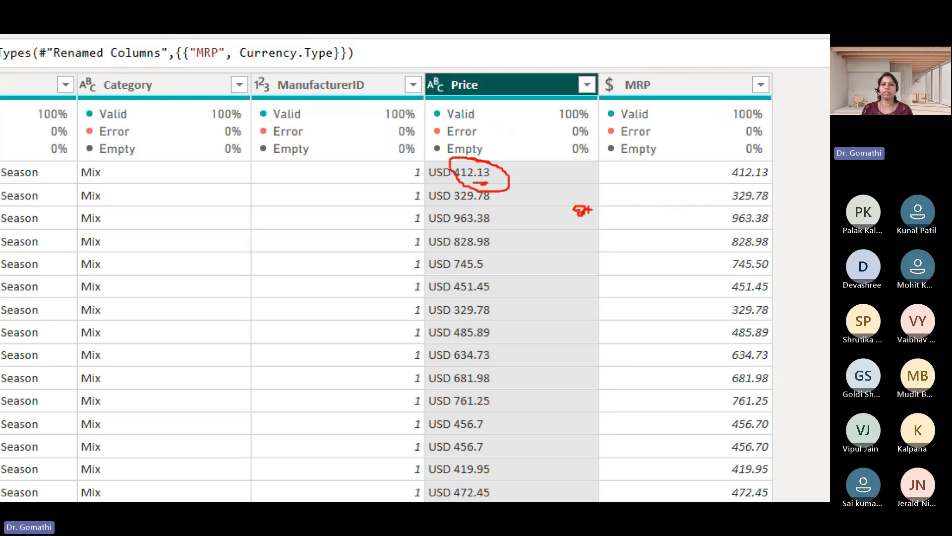
pyautogui.press('Escape')
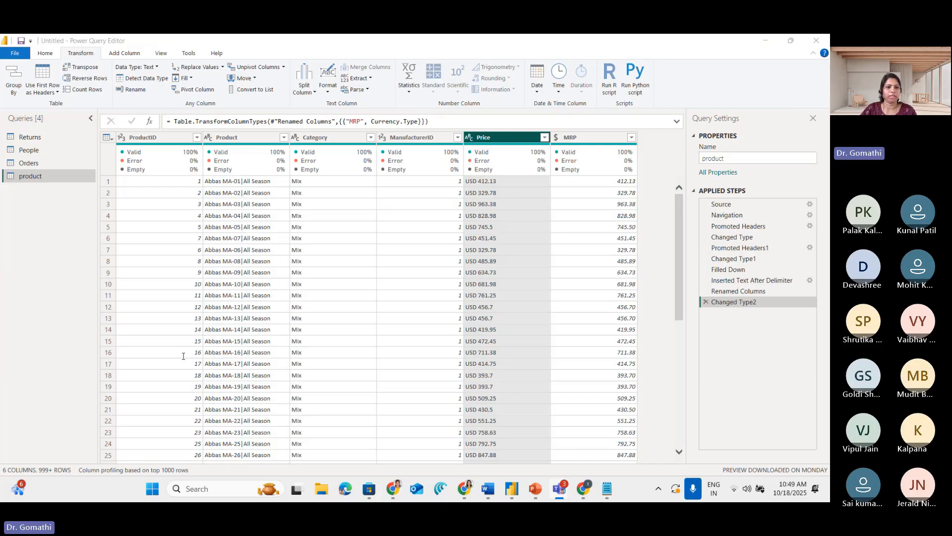
# Start splitting the Price column by delimiter and mark the Space delimiter chosen for the split
pyautogui.click(292, 130)
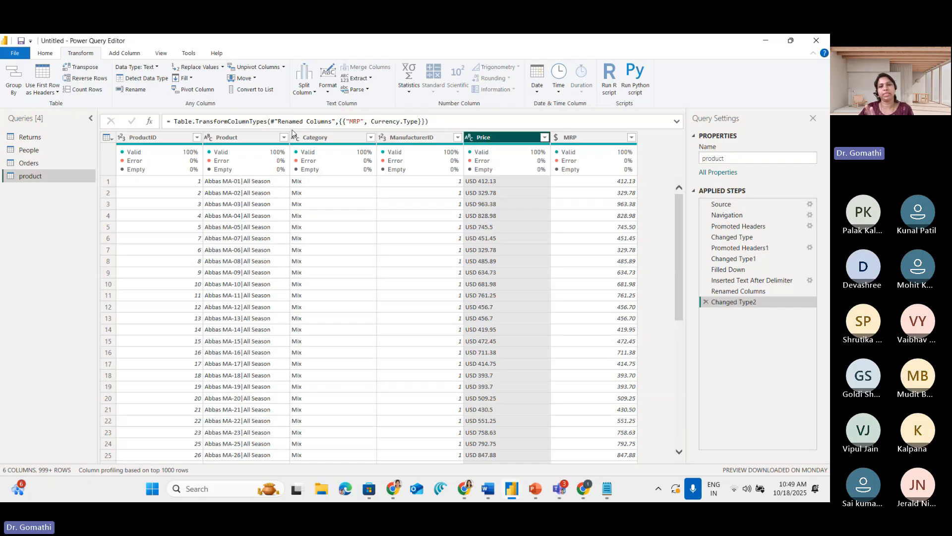
pyautogui.hotkey('ctrl', '1')
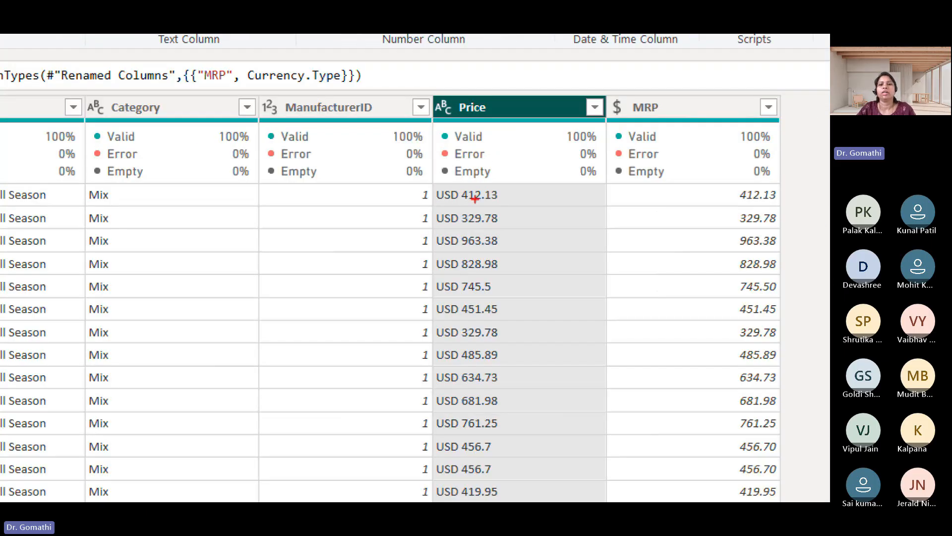
pyautogui.press('Escape')
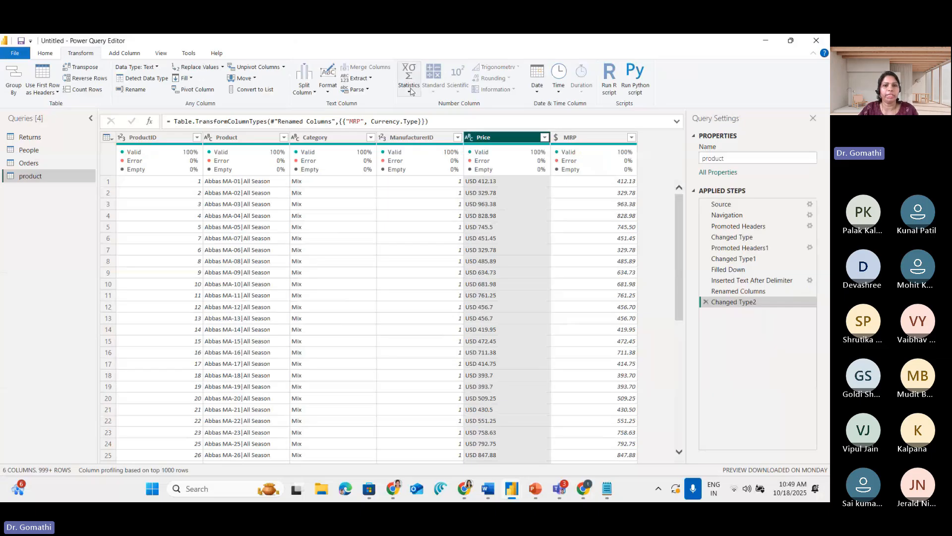
pyautogui.click(305, 91)
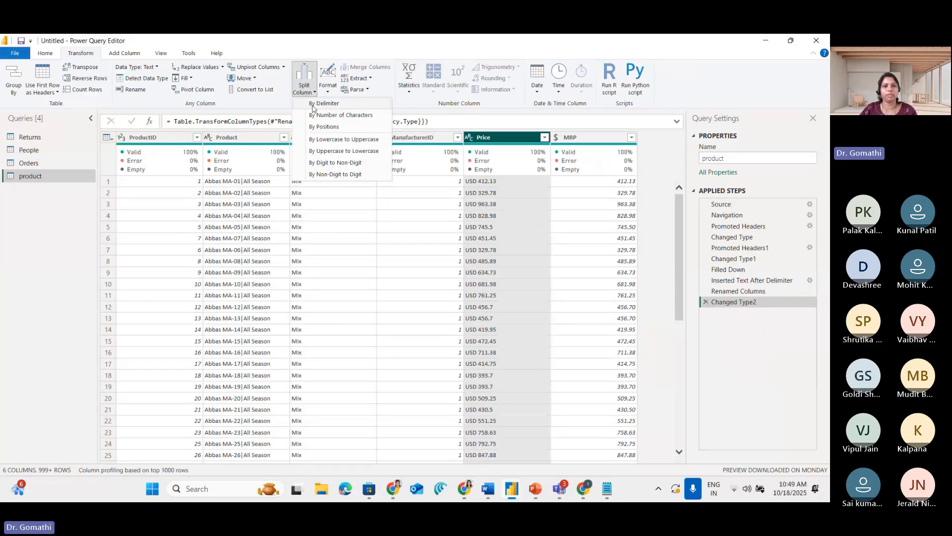
pyautogui.click(313, 105)
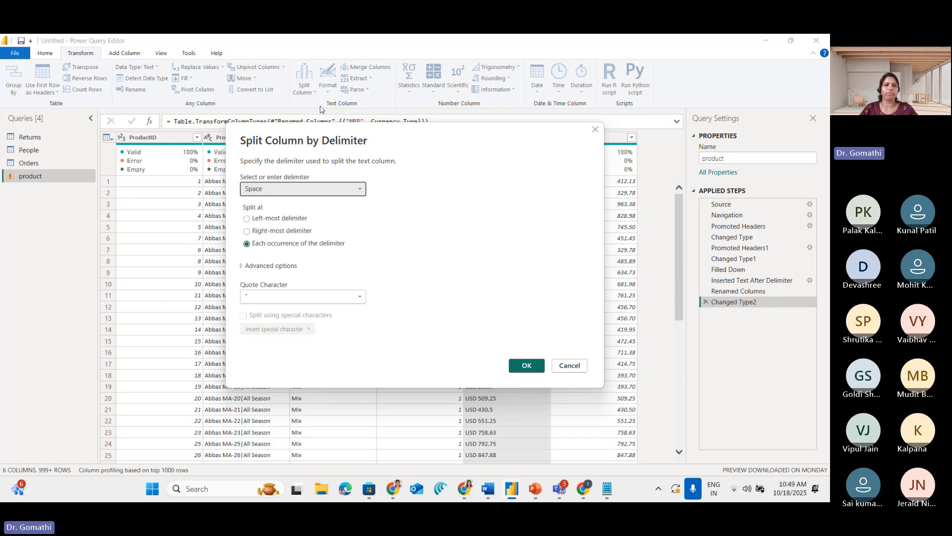
pyautogui.hotkey('ctrl', '1')
pyautogui.click(320, 106)
pyautogui.moveTo(154, 295); pyautogui.dragTo(168, 292)
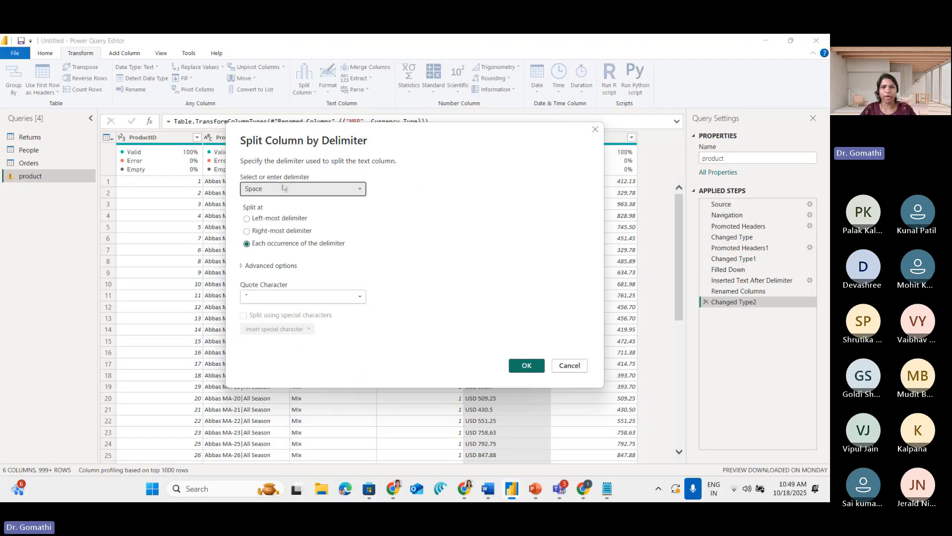
# Try a custom delimiter for the Price split and return the delimiter to Space
pyautogui.click(245, 270)
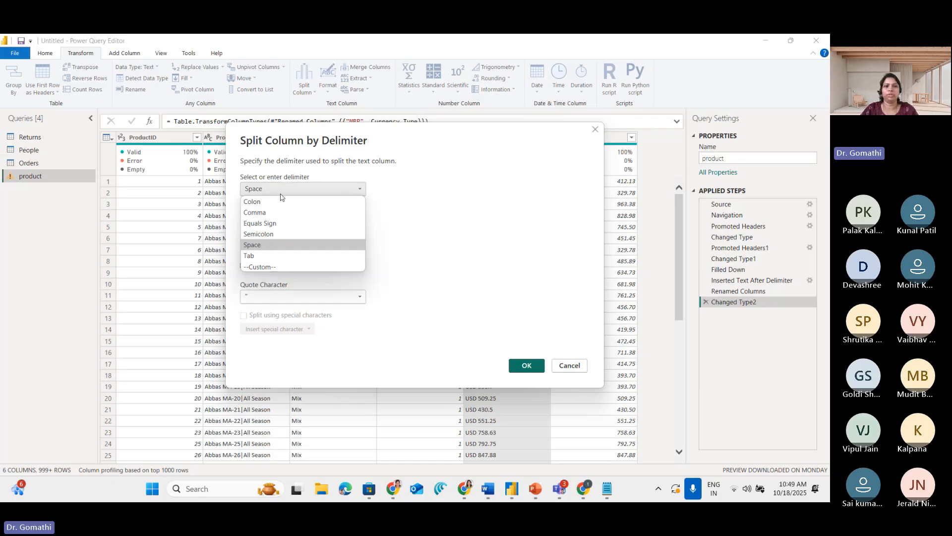
pyautogui.click(270, 270)
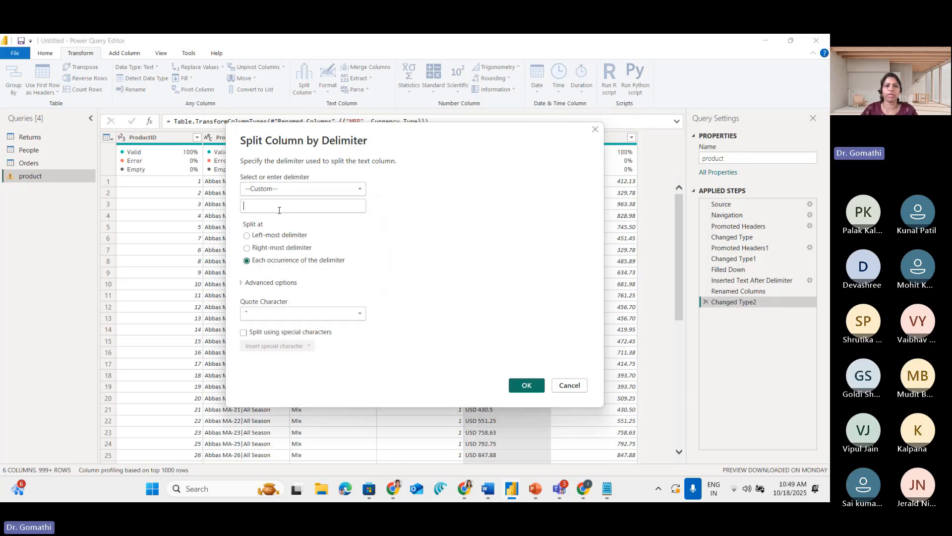
pyautogui.click(280, 211)
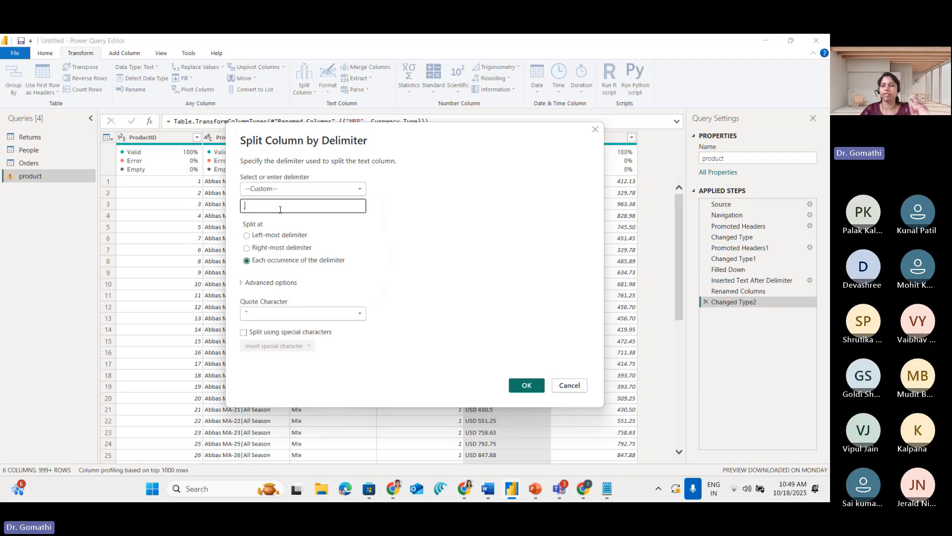
pyautogui.click(298, 188)
pyautogui.click(295, 244)
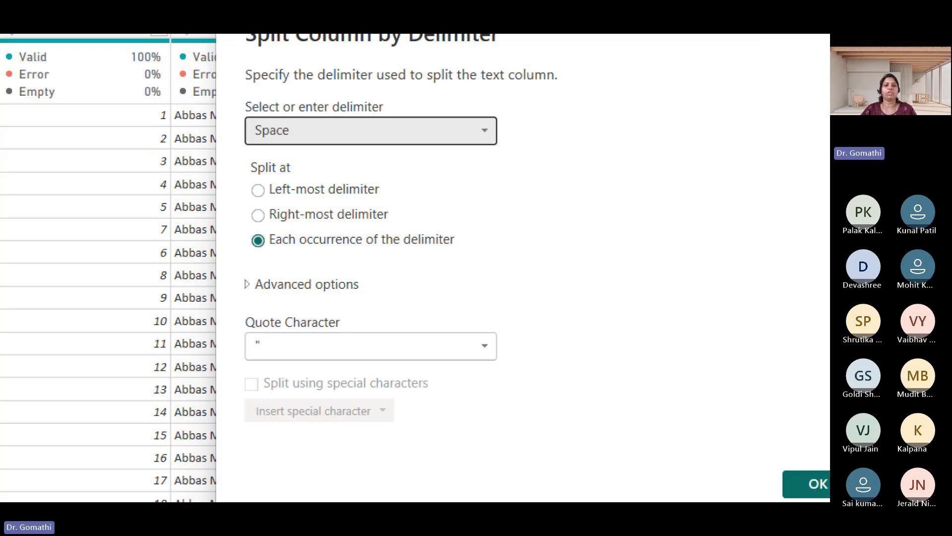
# Mark the split at each occurrence of the delimiter, uncover the Price values behind the dialog, mark them, and clear the markup
pyautogui.moveTo(247, 226); pyautogui.dragTo(352, 231)
pyautogui.moveTo(452, 223); pyautogui.dragTo(401, 213)
pyautogui.press('Escape')
pyautogui.moveTo(456, 147); pyautogui.dragTo(315, 339)
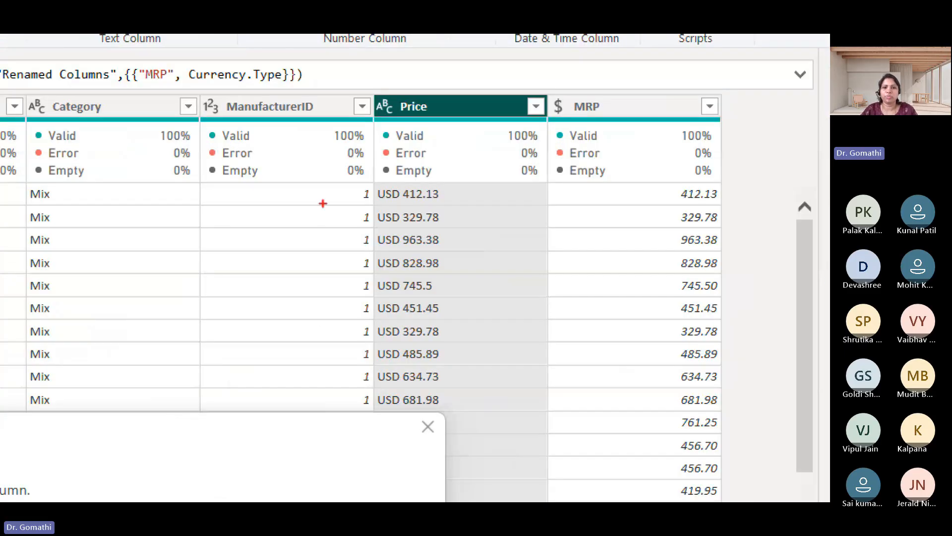
pyautogui.moveTo(402, 180)
pyautogui.mouseDown()
pyautogui.moveTo(399, 201)
pyautogui.moveTo(411, 194)
pyautogui.moveTo(521, 205)
pyautogui.mouseUp()
pyautogui.press('Escape')
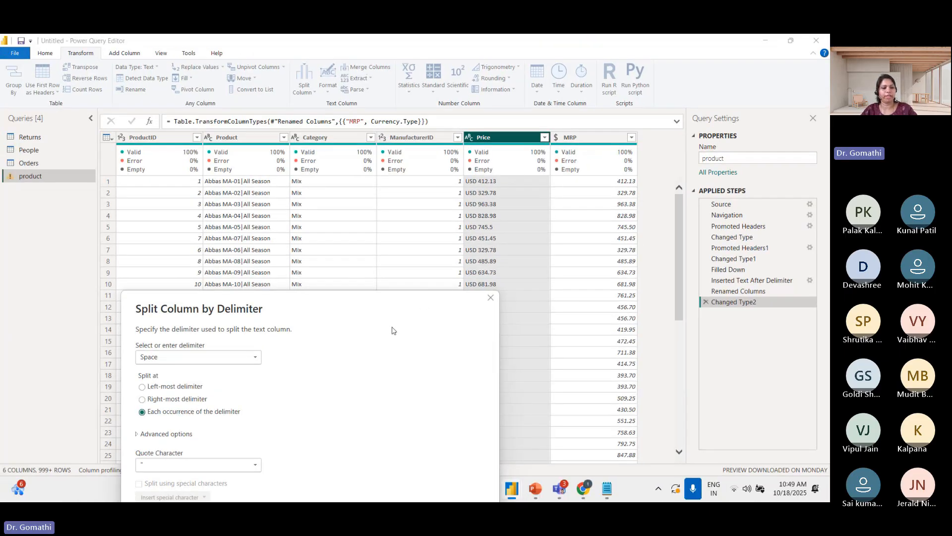
# Annotate the zoomed screen with the sample text USD INR 215.6, mark the spaces between its parts, and clear the annotation
pyautogui.hotkey('ctrl', '1')
pyautogui.click(365, 354)
pyautogui.press('t')
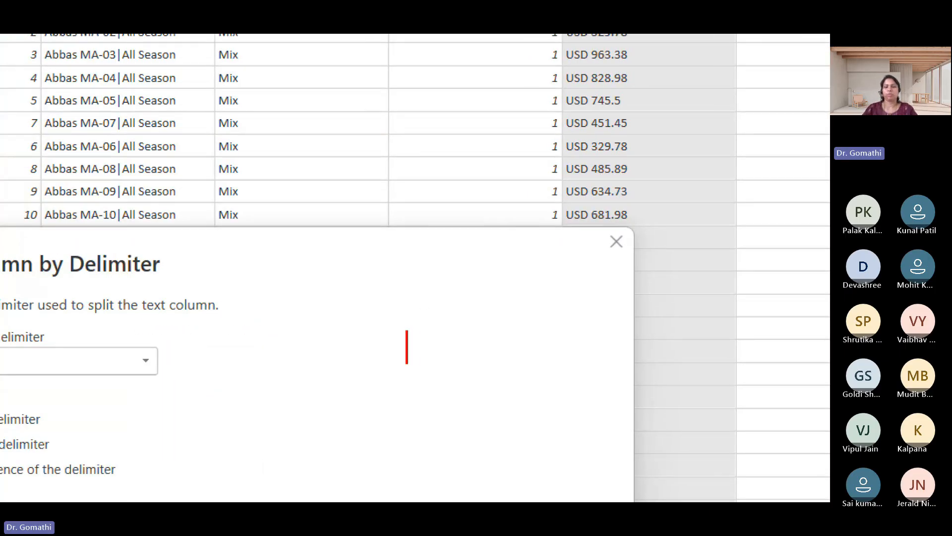
pyautogui.write('USD ')
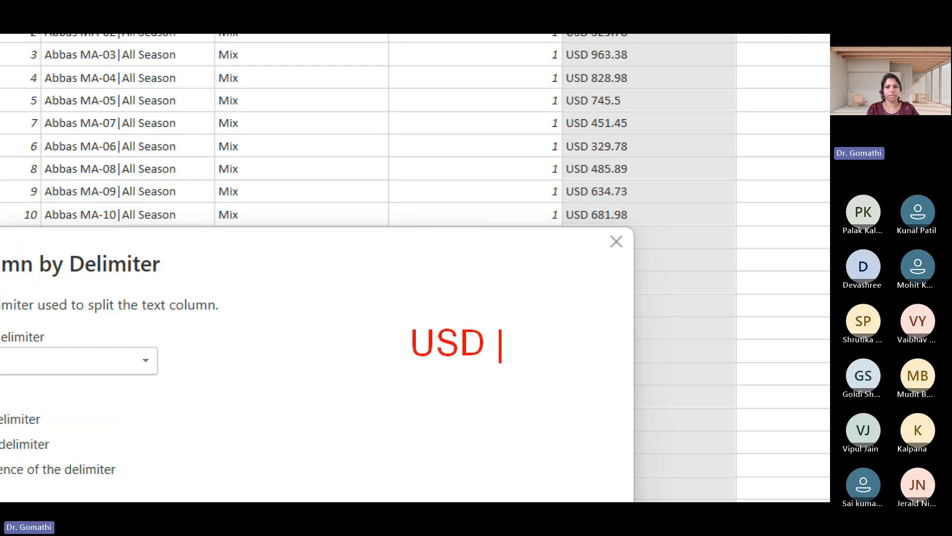
pyautogui.write('I')
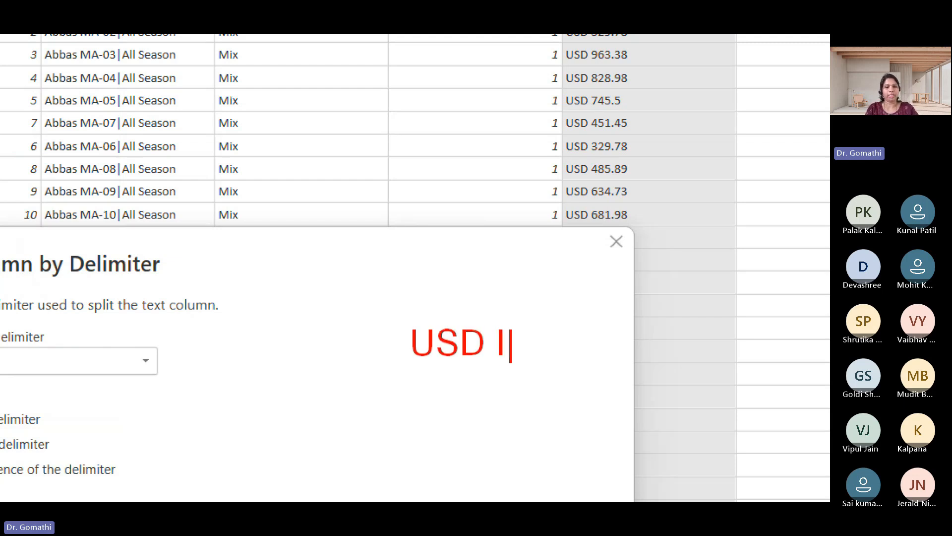
pyautogui.write('NR 215.6')
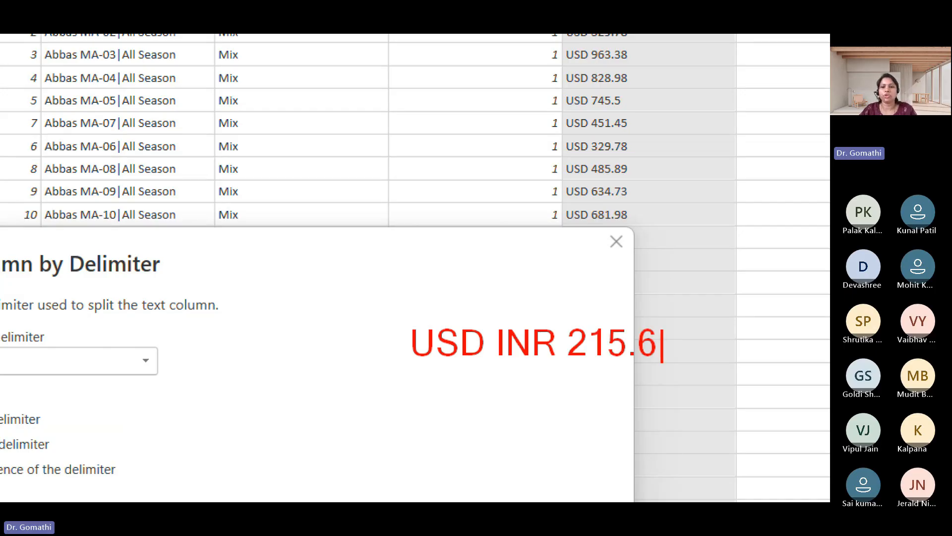
pyautogui.press('Escape')
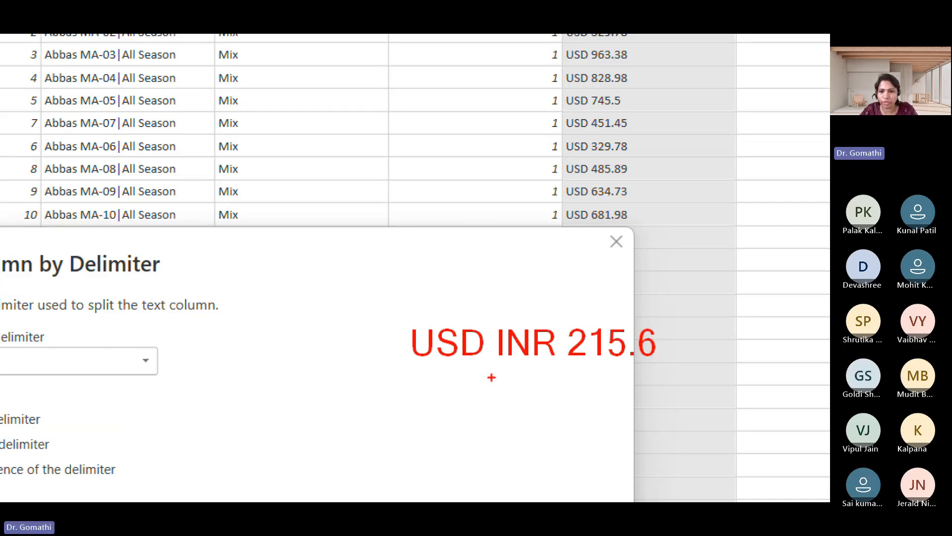
pyautogui.moveTo(478, 367); pyautogui.dragTo(589, 370)
pyautogui.moveTo(575, 311)
pyautogui.mouseDown()
pyautogui.moveTo(556, 340)
pyautogui.moveTo(575, 372)
pyautogui.moveTo(571, 315)
pyautogui.mouseUp()
pyautogui.moveTo(495, 317)
pyautogui.mouseDown()
pyautogui.moveTo(486, 355)
pyautogui.moveTo(504, 322)
pyautogui.mouseUp()
pyautogui.press('Escape')
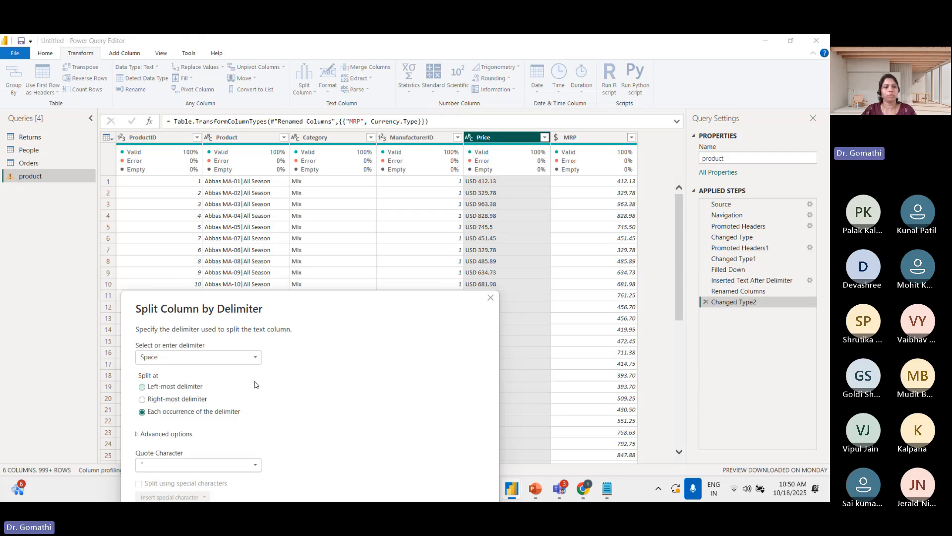
# Split the Price column at each occurrence of a space, mark the headers and first values of both new columns, and clear the markup
pyautogui.moveTo(307, 315); pyautogui.dragTo(354, 216)
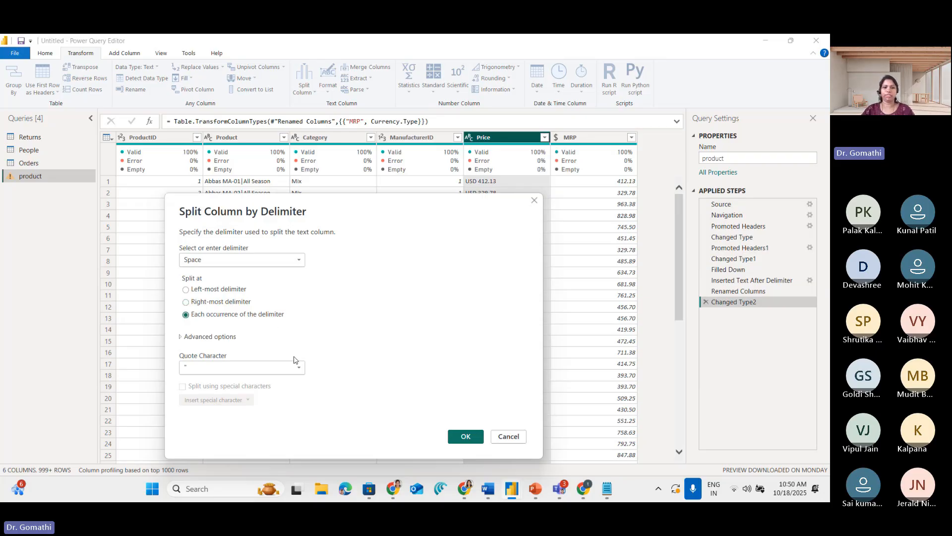
pyautogui.click(467, 436)
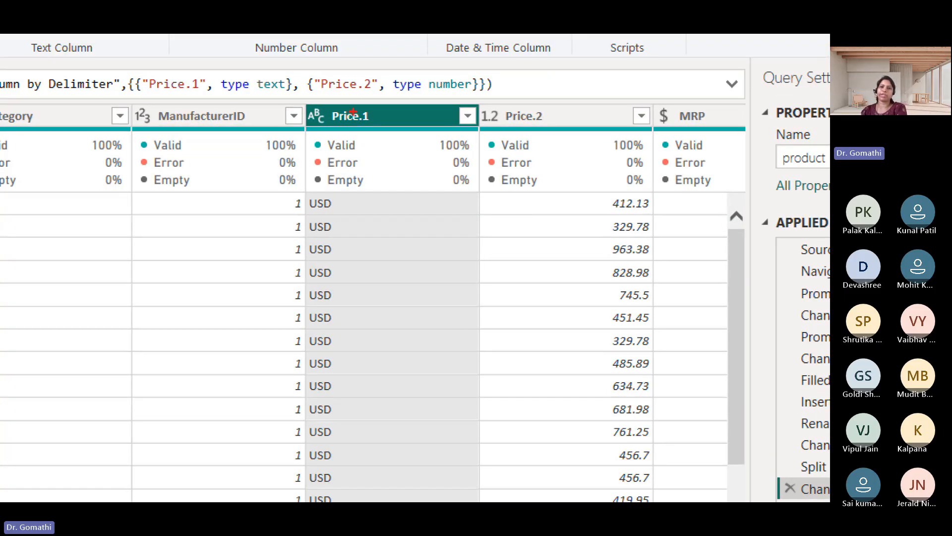
pyautogui.moveTo(362, 108)
pyautogui.mouseDown()
pyautogui.moveTo(307, 102)
pyautogui.moveTo(369, 98)
pyautogui.mouseUp()
pyautogui.moveTo(610, 92)
pyautogui.mouseDown()
pyautogui.moveTo(529, 79)
pyautogui.moveTo(592, 101)
pyautogui.mouseUp()
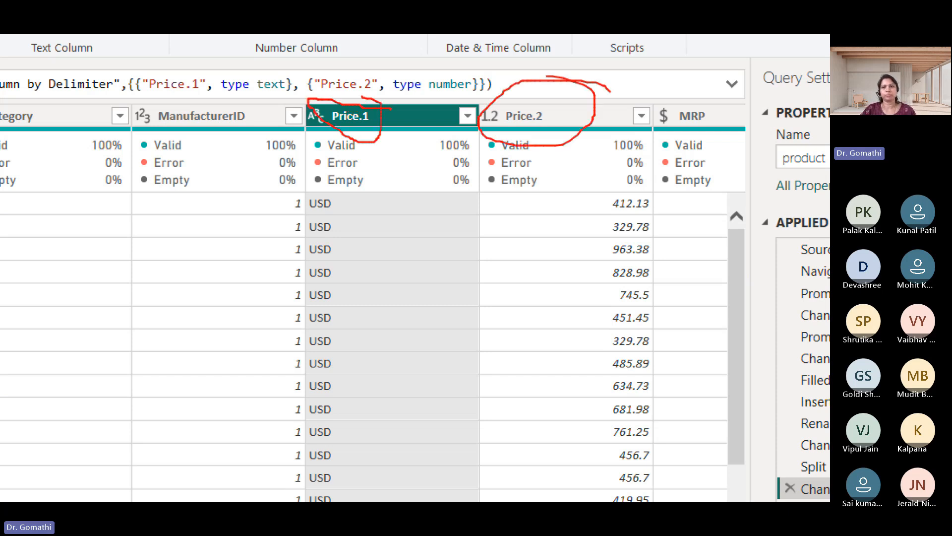
pyautogui.moveTo(328, 191)
pyautogui.mouseDown()
pyautogui.moveTo(300, 193)
pyautogui.moveTo(346, 206)
pyautogui.moveTo(317, 190)
pyautogui.mouseUp()
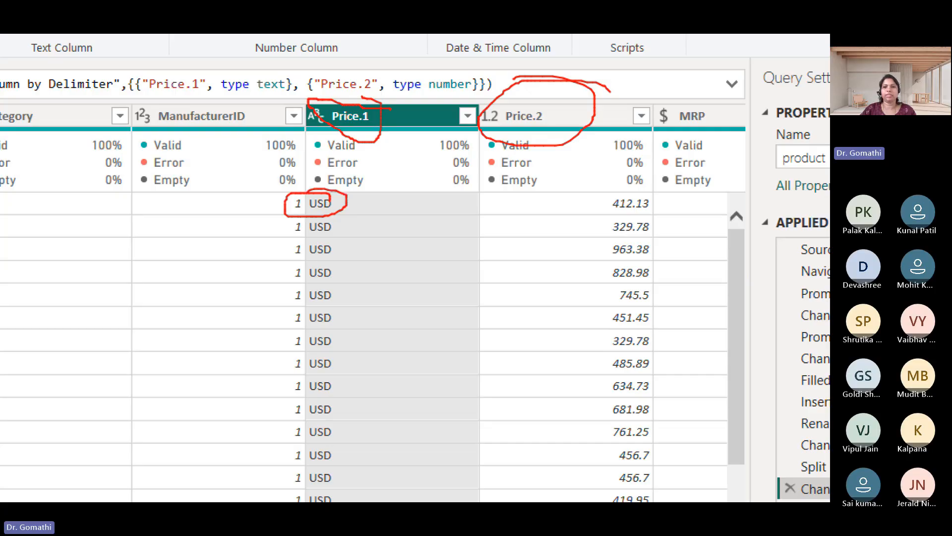
pyautogui.moveTo(653, 187)
pyautogui.mouseDown()
pyautogui.moveTo(599, 200)
pyautogui.moveTo(670, 195)
pyautogui.moveTo(619, 190)
pyautogui.mouseUp()
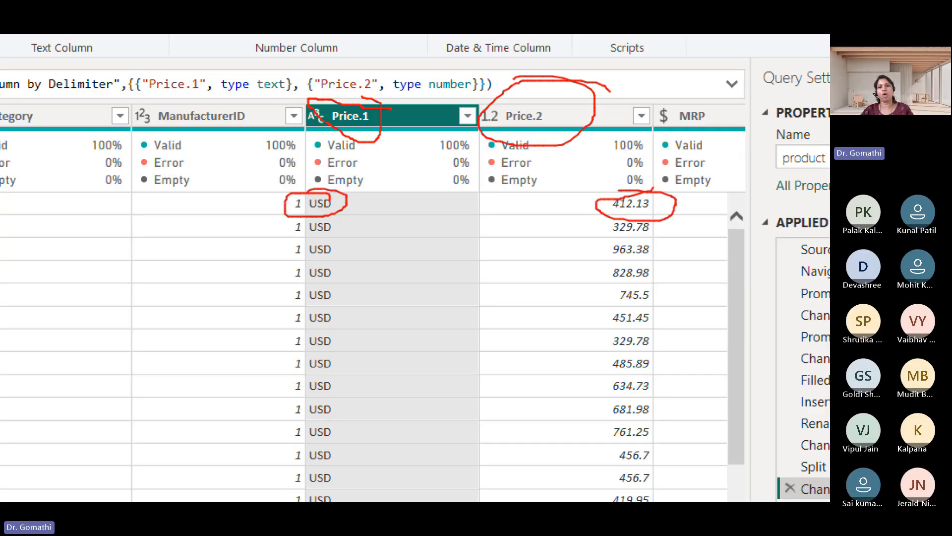
pyautogui.press('Escape')
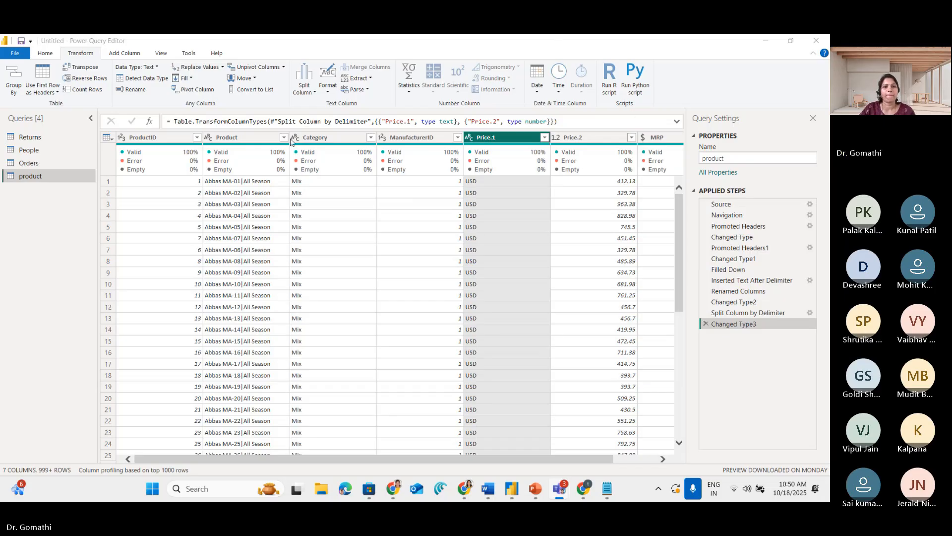
# Rename the Price.1 column as Currency
pyautogui.doubleClick(511, 133)
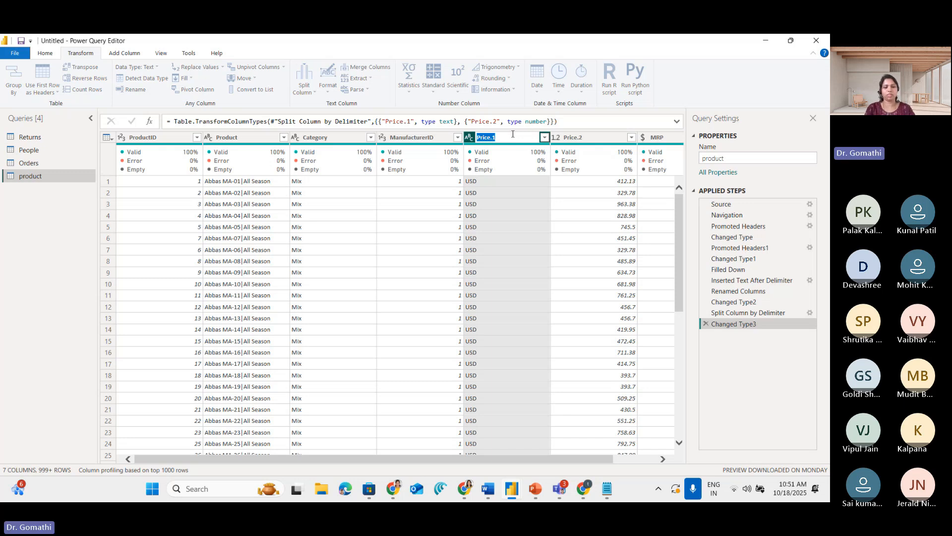
pyautogui.write('Curre')
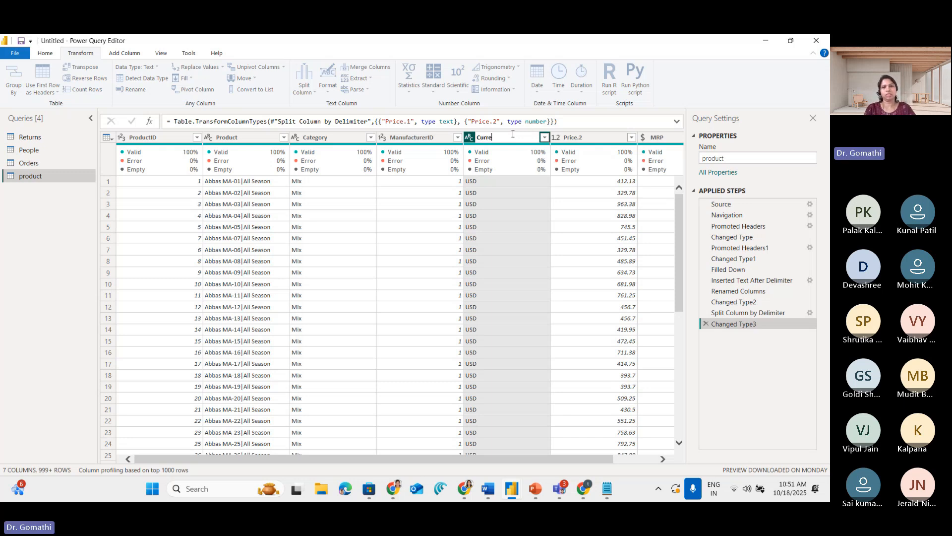
pyautogui.write('ncy')
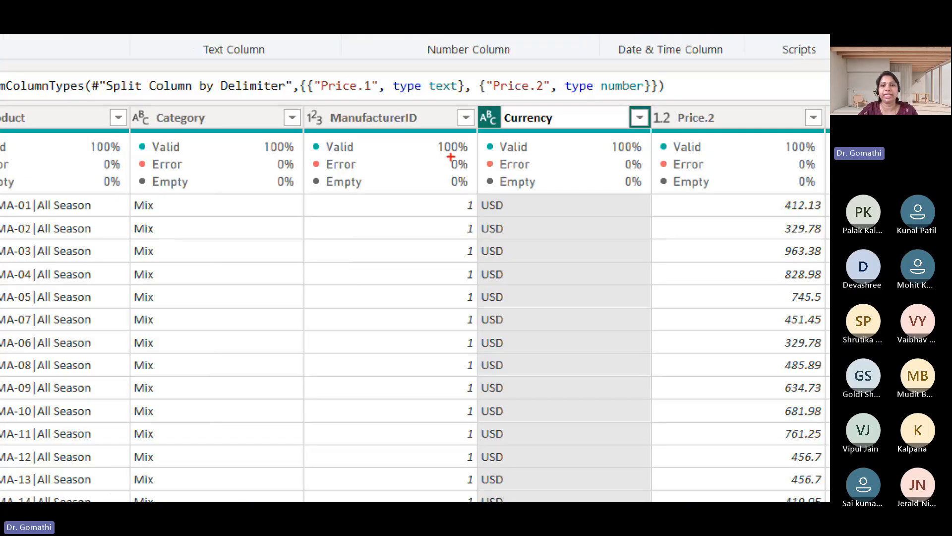
pyautogui.moveTo(511, 103)
pyautogui.mouseDown()
pyautogui.moveTo(462, 154)
pyautogui.moveTo(529, 106)
pyautogui.mouseUp()
pyautogui.press('Escape')
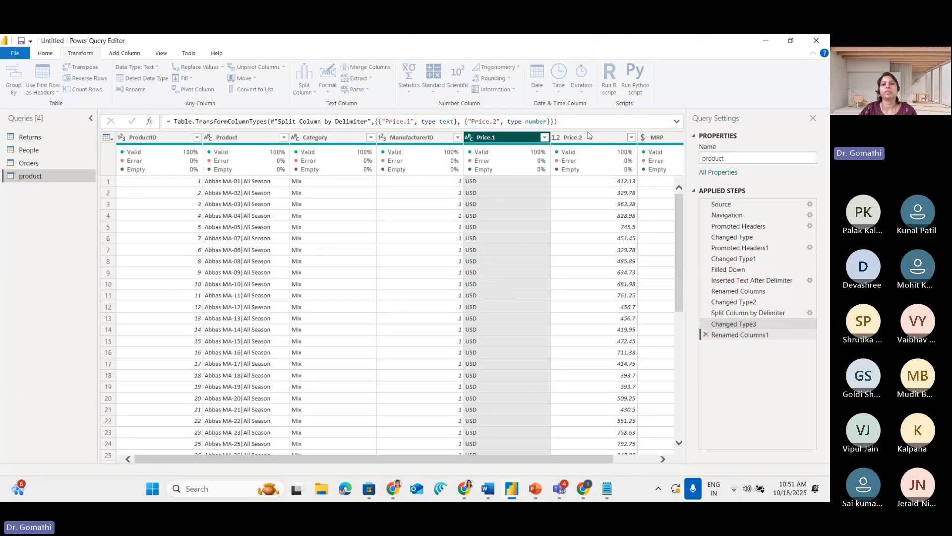
pyautogui.press('Return')
# Rename the Price.2 column as Sales Price
pyautogui.doubleClick(603, 141)
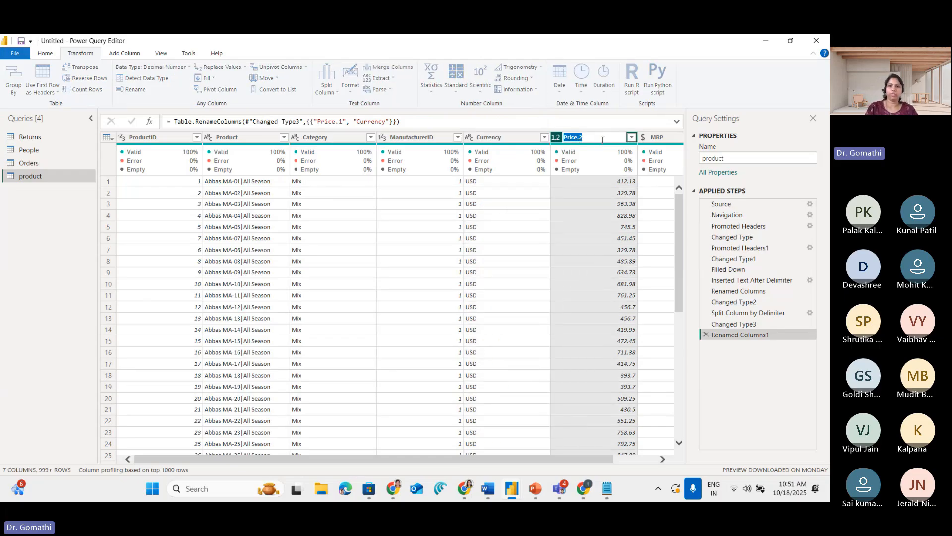
pyautogui.write('P')
pyautogui.write('ales Price')
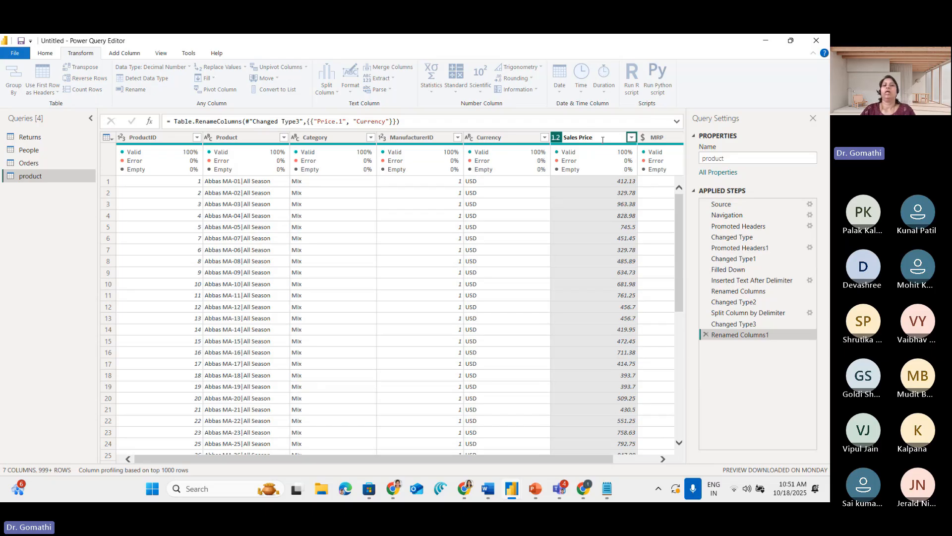
pyautogui.press('Return')
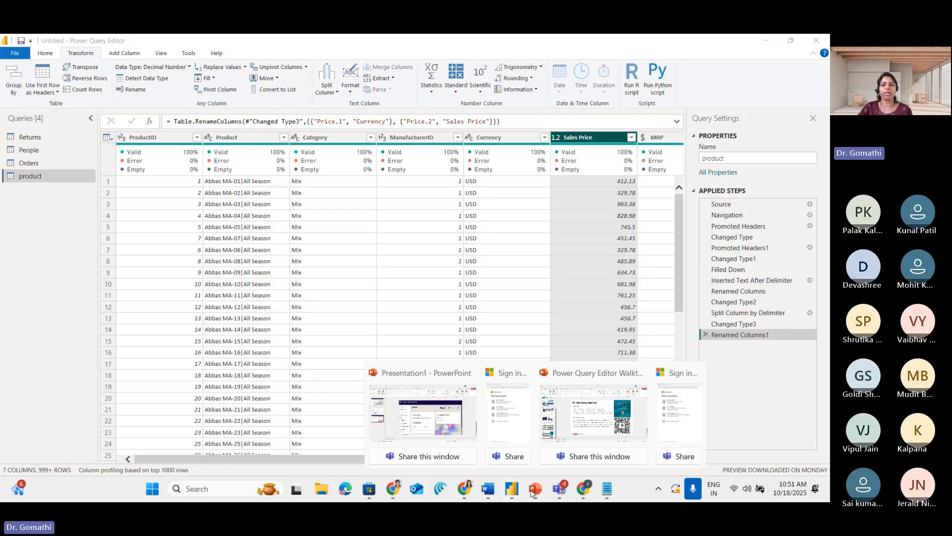
# Switch to the Power Query Editor Walkthrough presentation in PowerPoint, show the Upcoming sessions slide full screen, and end the slide show
pyautogui.click(603, 436)
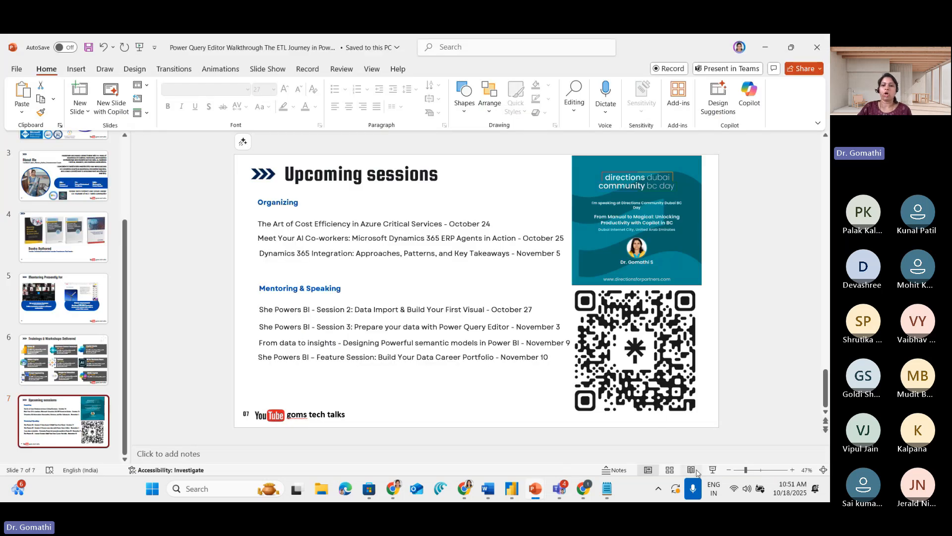
pyautogui.click(714, 470)
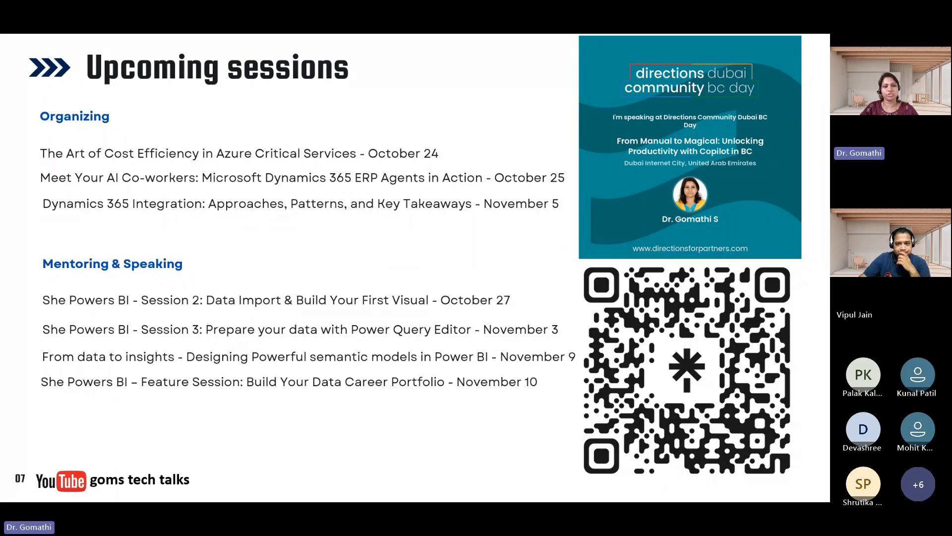
pyautogui.press('Escape')
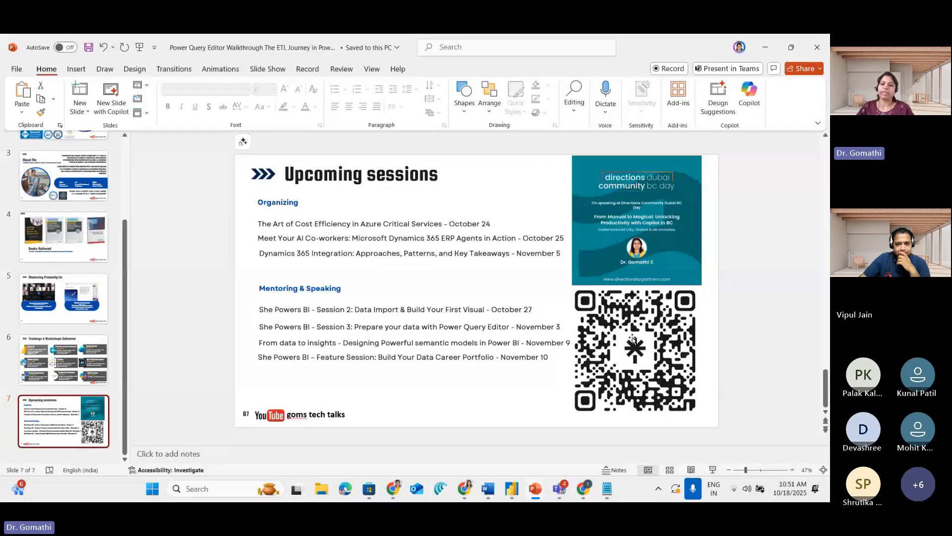